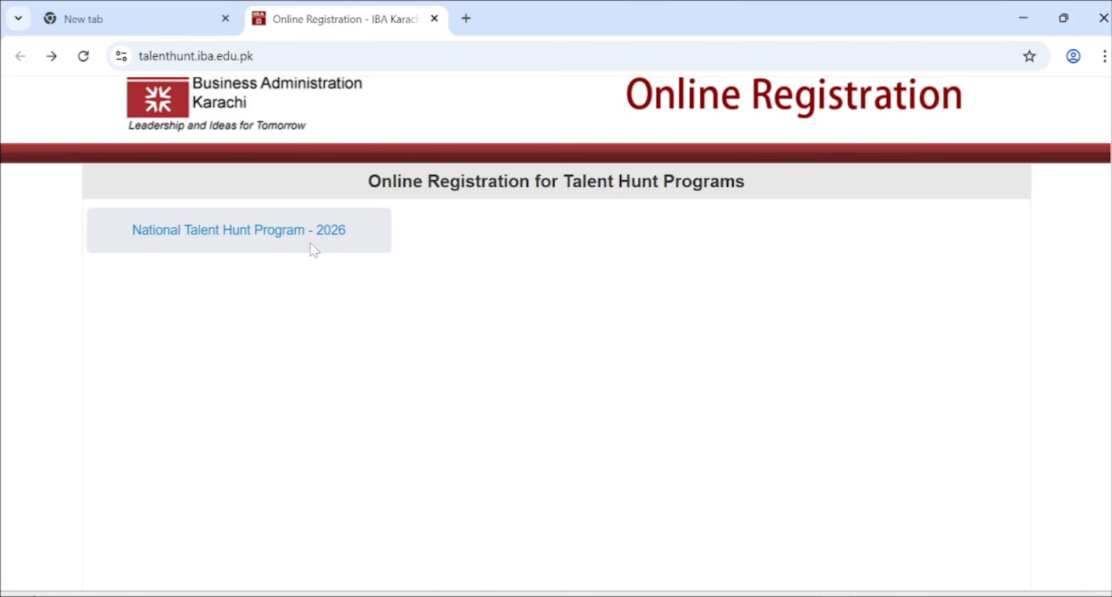
- Open the National Talent Hunt Program - 2026 details and scroll to the Cycle 1: Fall 2026 schedule
click(262, 243)
scroll(505, 285, down, 3)
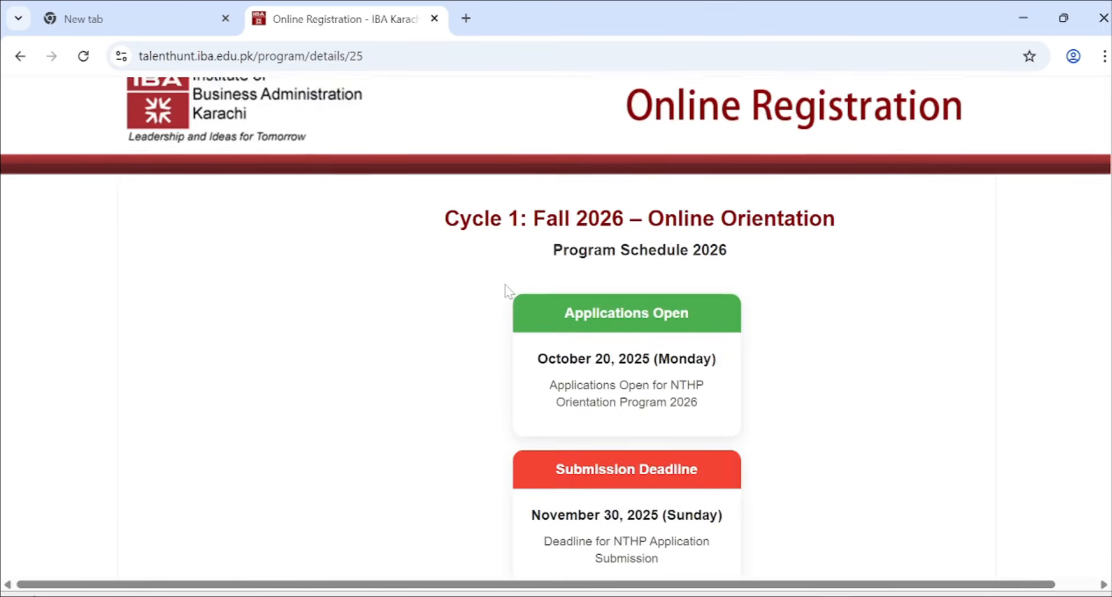
scroll(505, 290, down, 1)
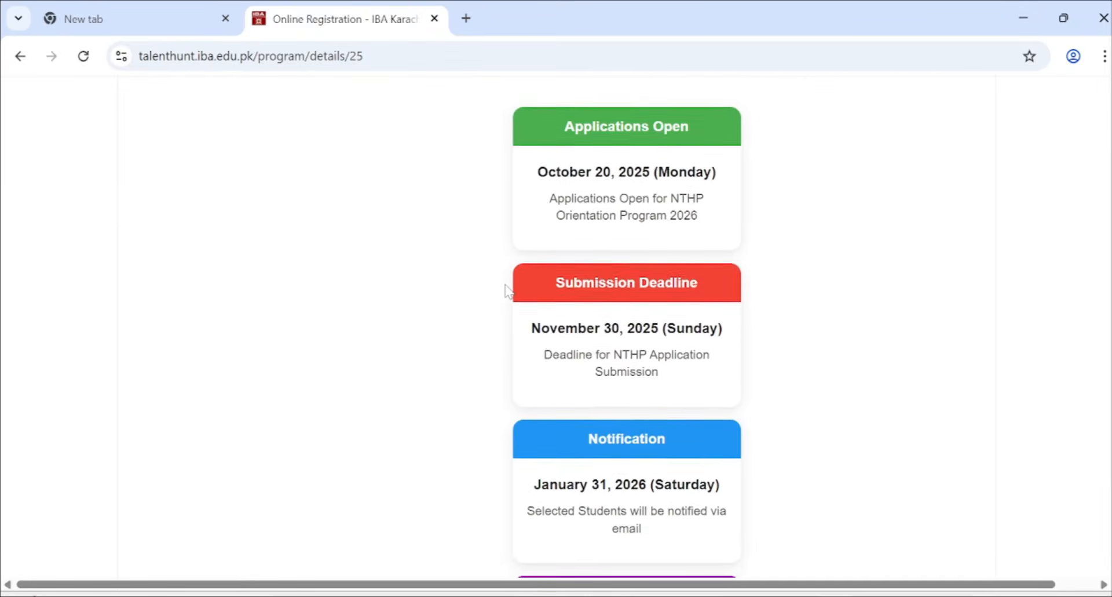
scroll(506, 290, down, 1)
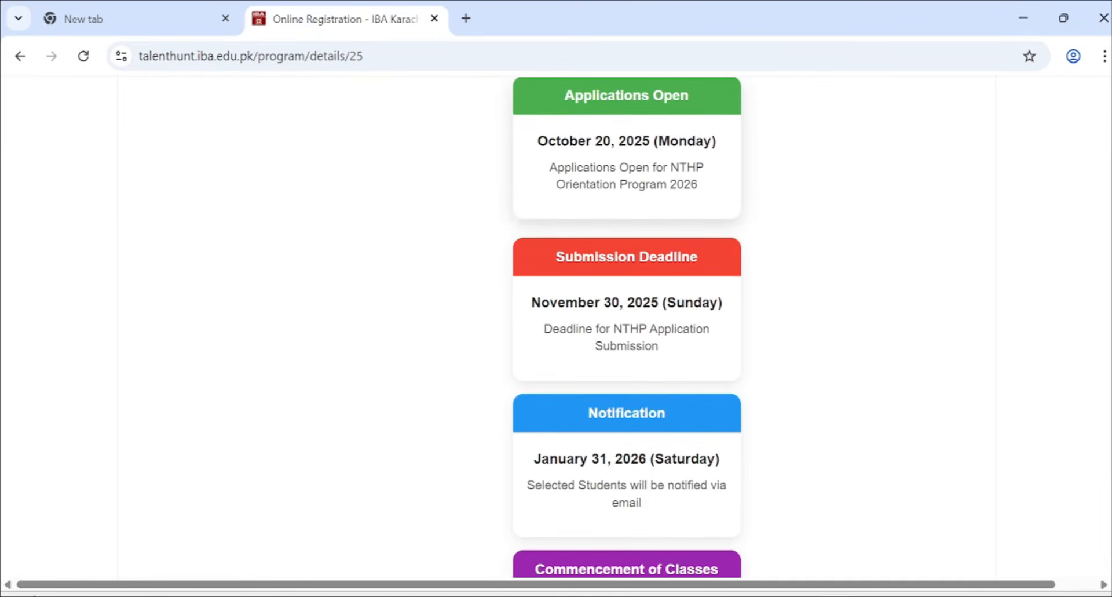
- Highlight the Applications Open and Submission Deadline dates, then read the remaining schedule cards
drag(538, 141, 697, 184)
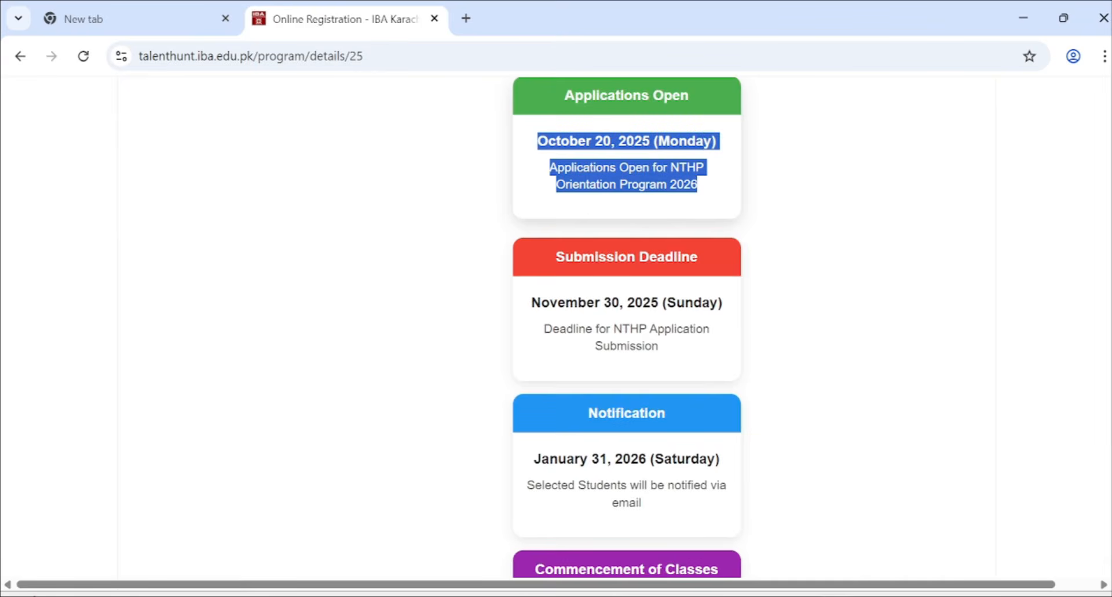
scroll(529, 178, down, 2)
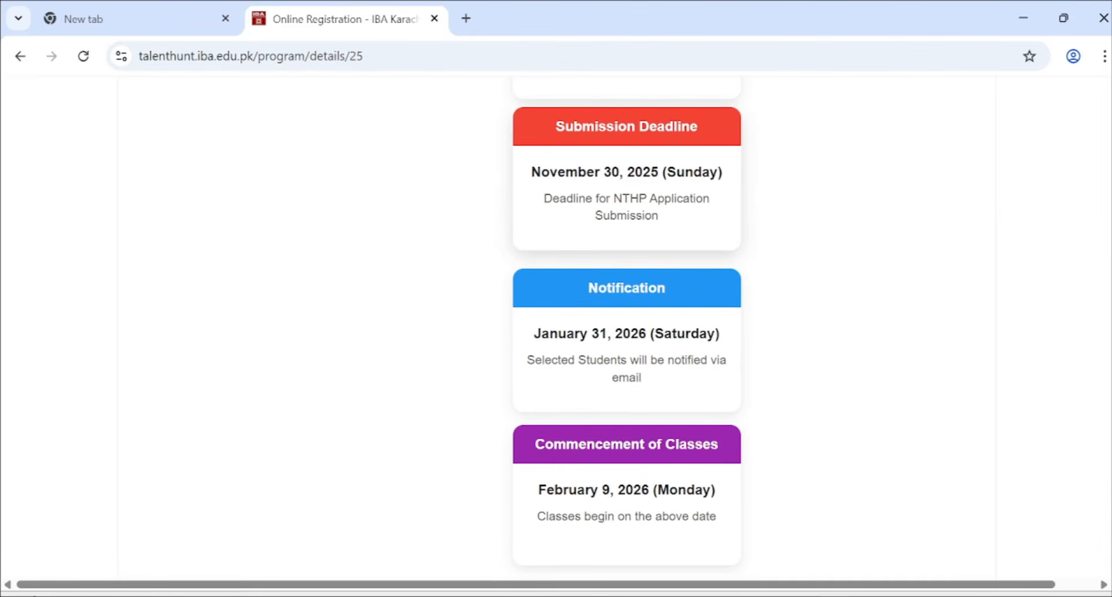
drag(527, 173, 665, 217)
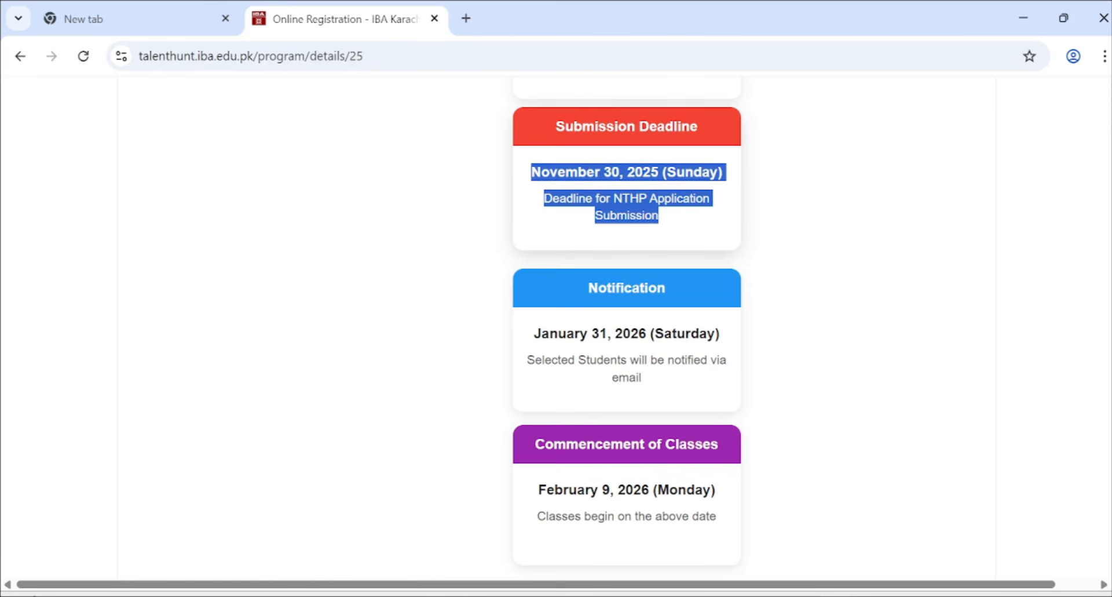
scroll(586, 185, down, 1)
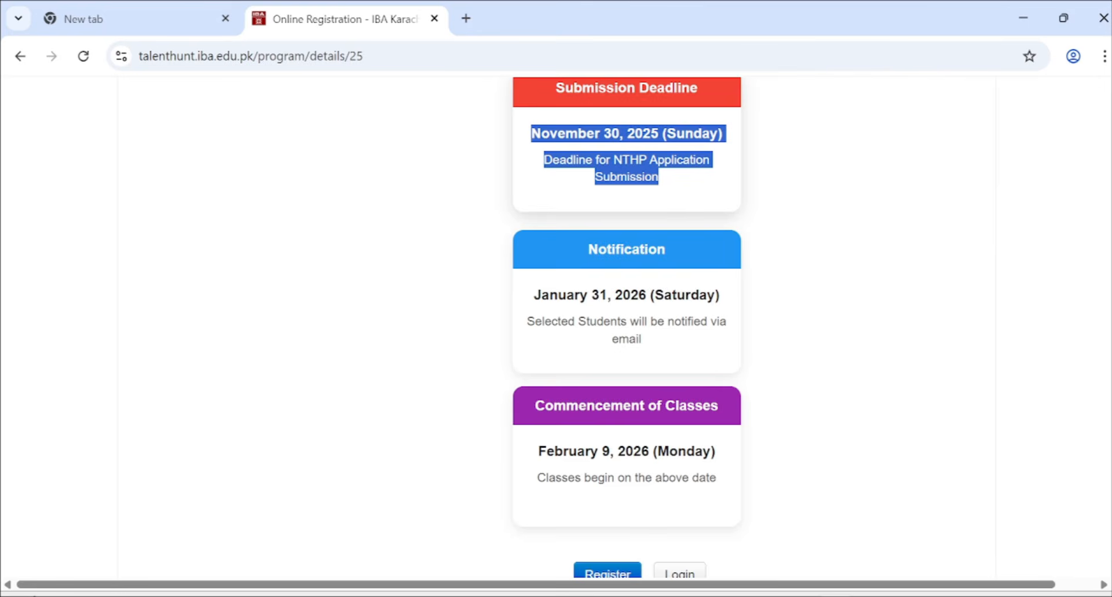
scroll(612, 174, down, 1)
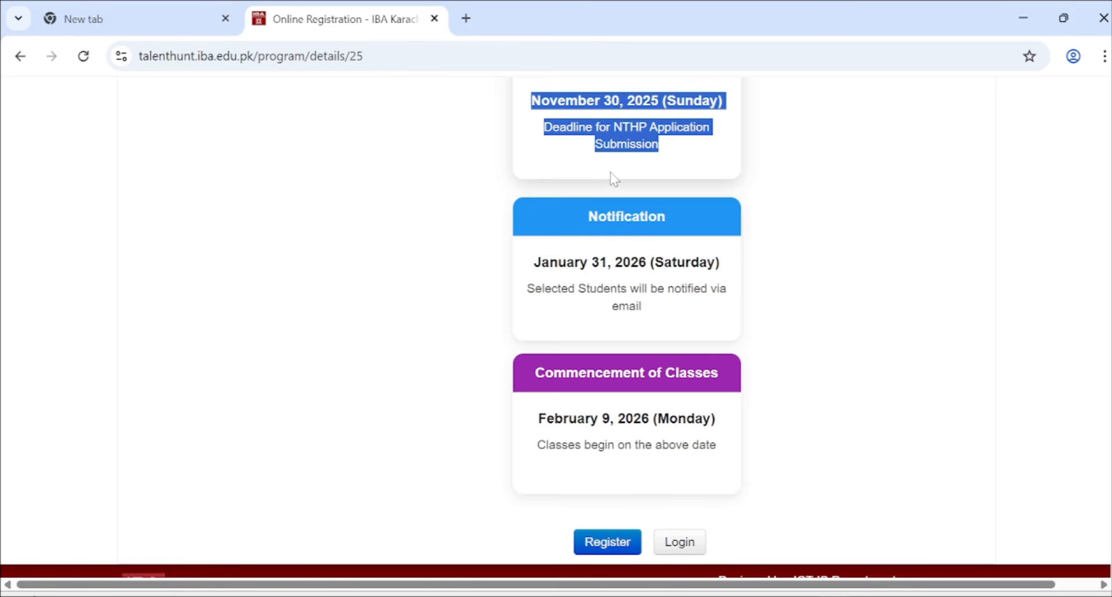
scroll(614, 178, down, 2)
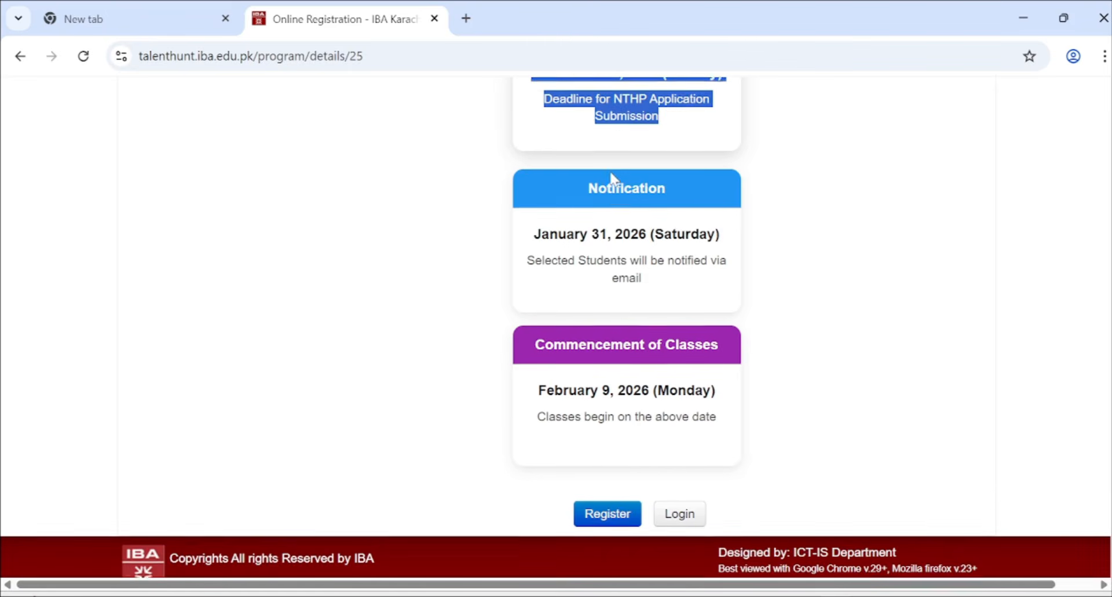
drag(524, 211, 708, 269)
scroll(707, 268, up, 1)
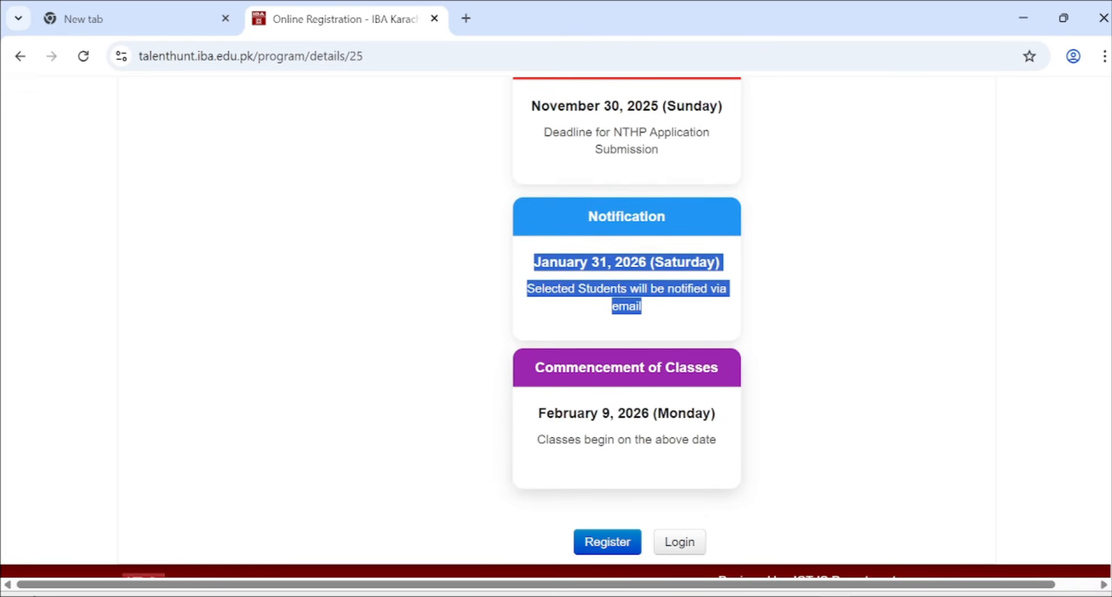
drag(537, 413, 718, 437)
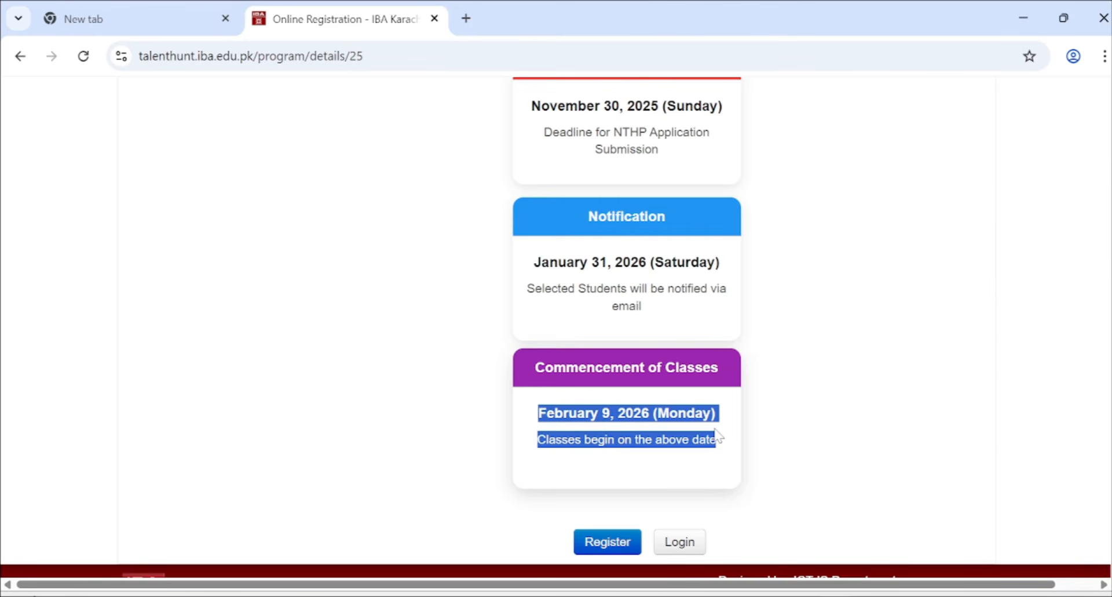
scroll(717, 435, up, 2)
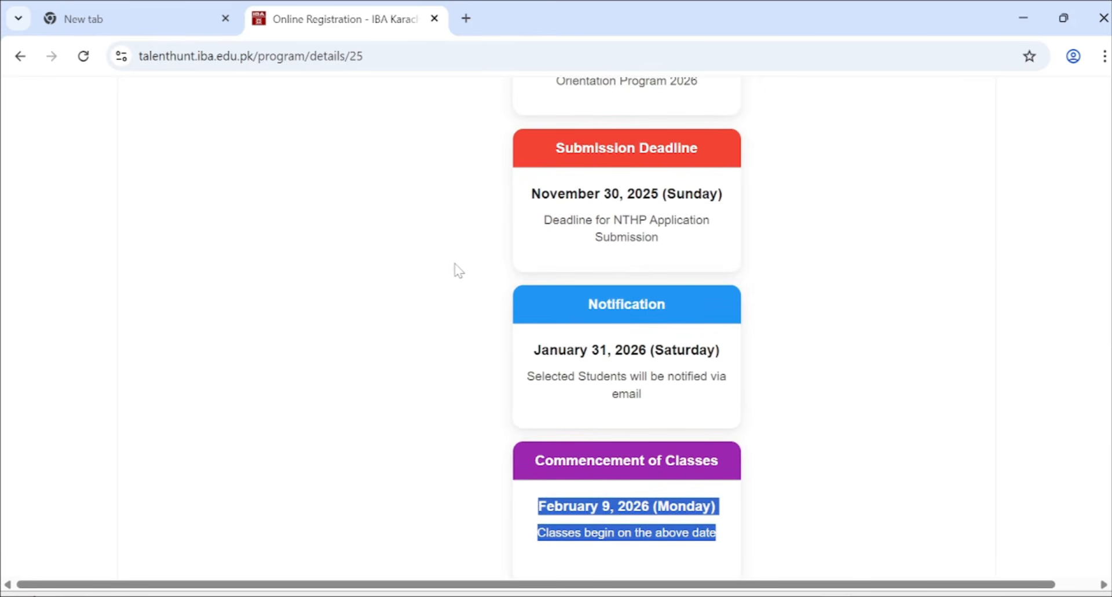
scroll(459, 270, up, 3)
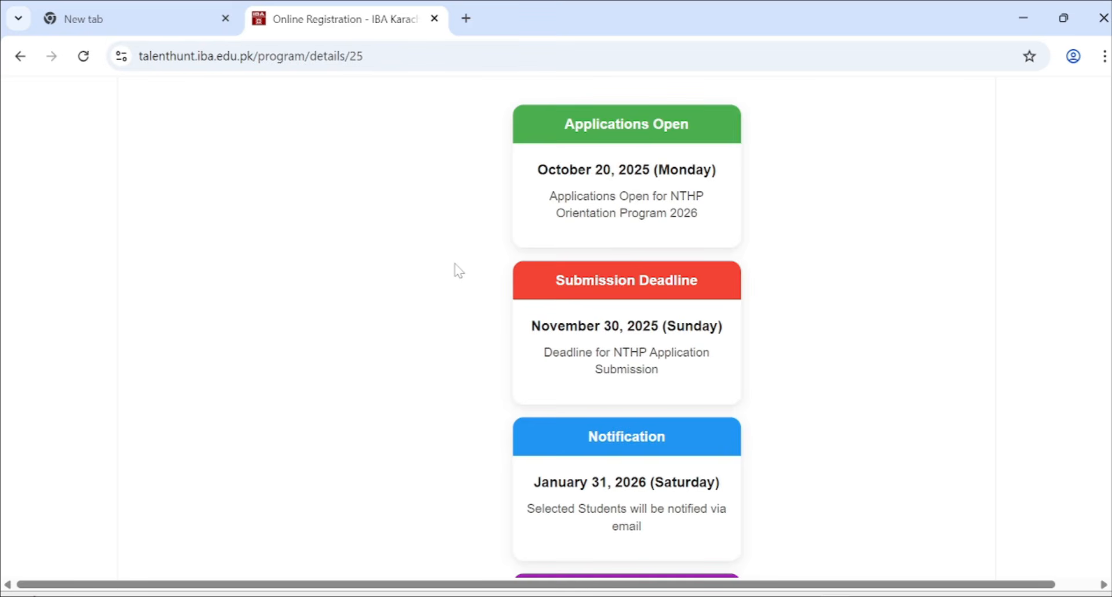
scroll(457, 269, down, 4)
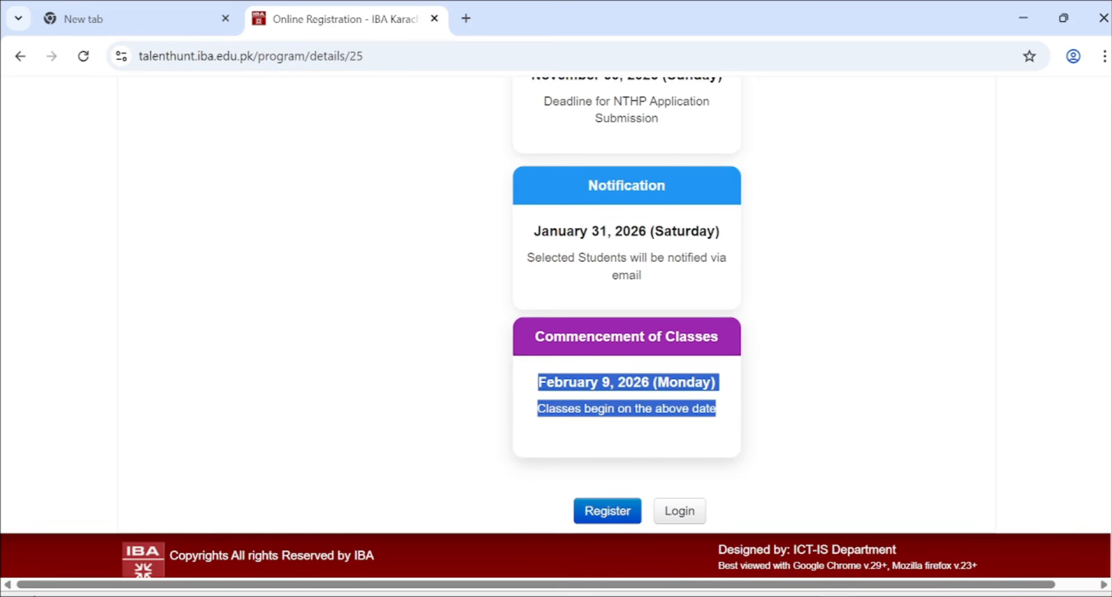
scroll(586, 416, down, 1)
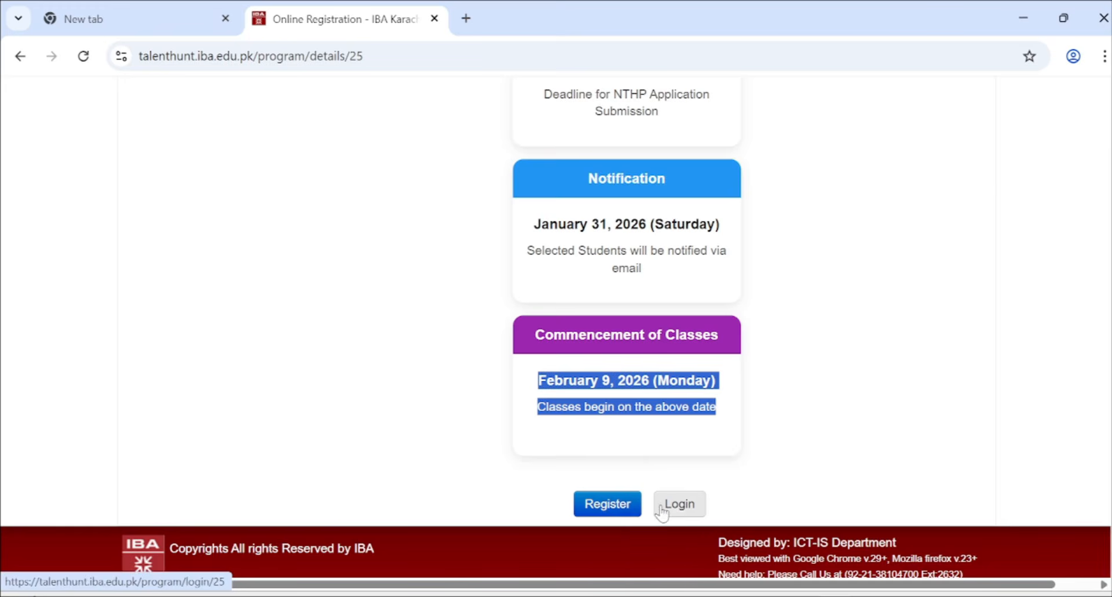
- Start a new candidate registration and enter the candidate's first and last name
click(608, 504)
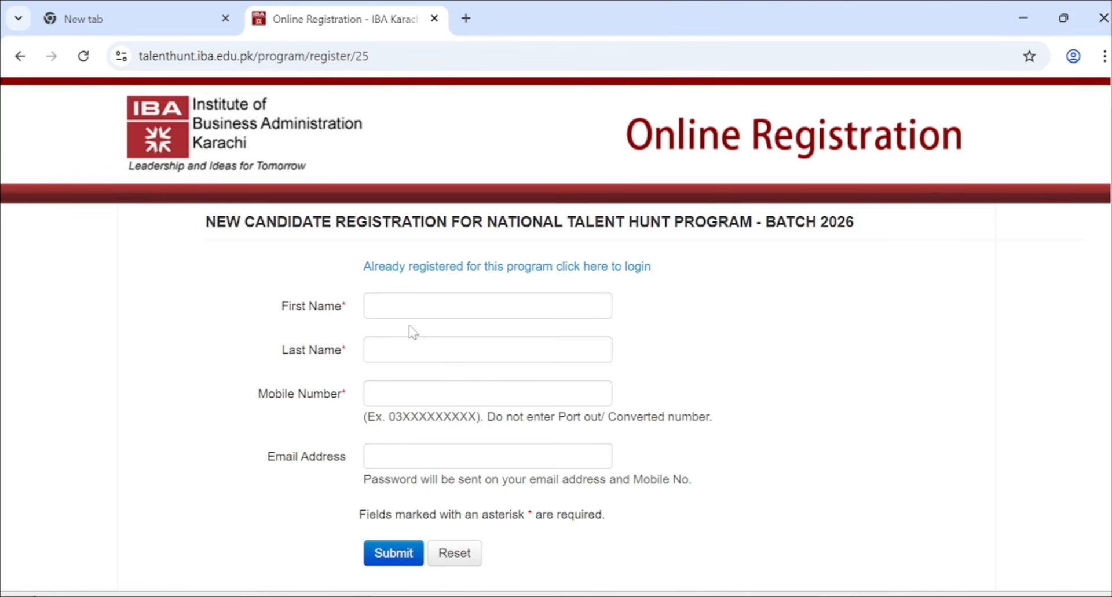
click(409, 314)
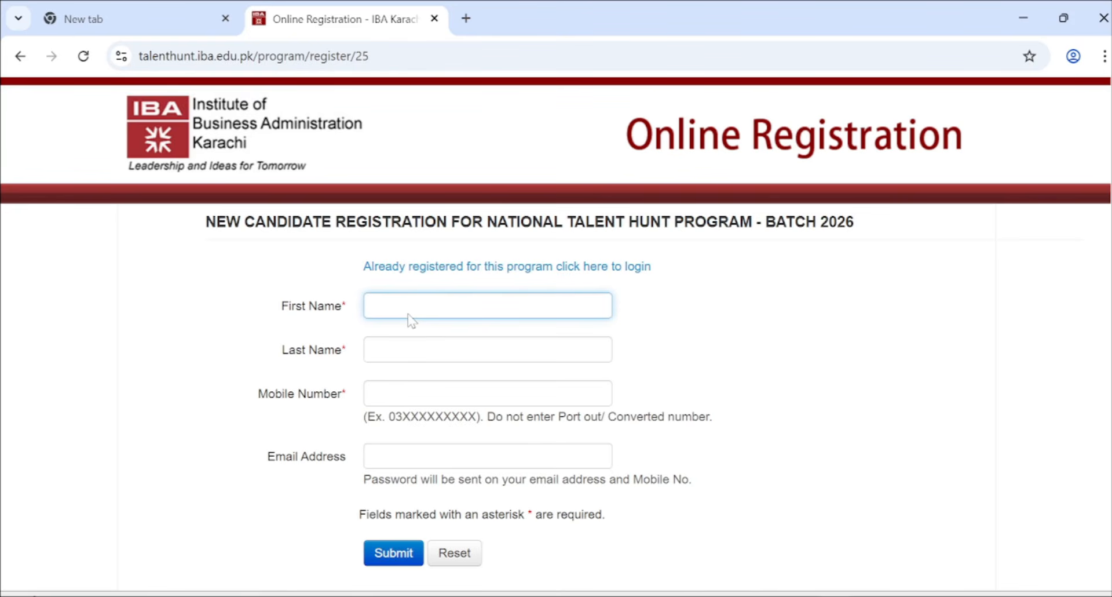
key(Tab)
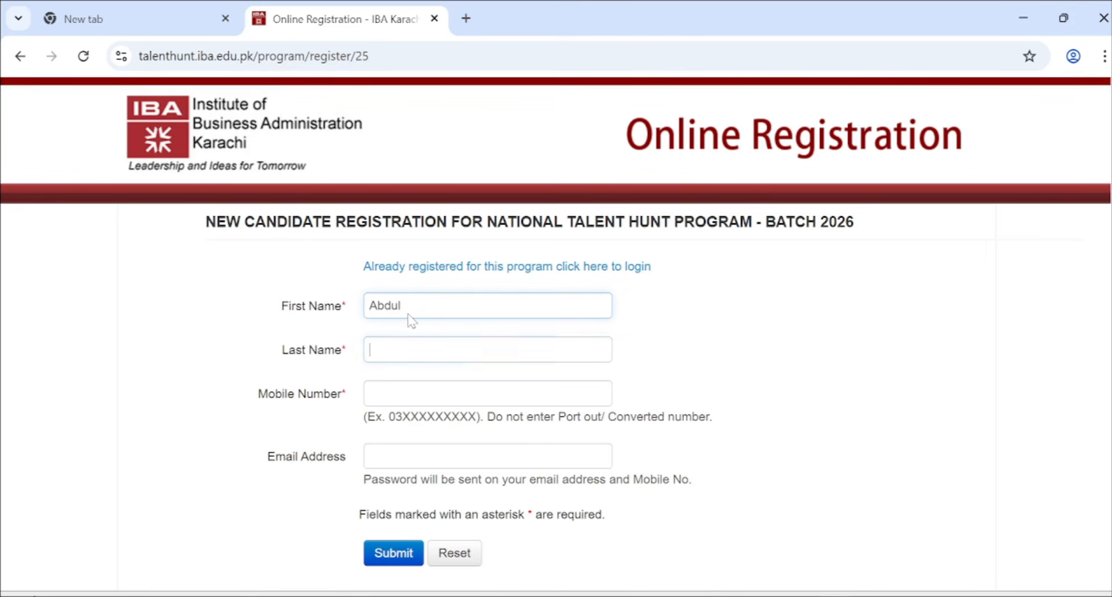
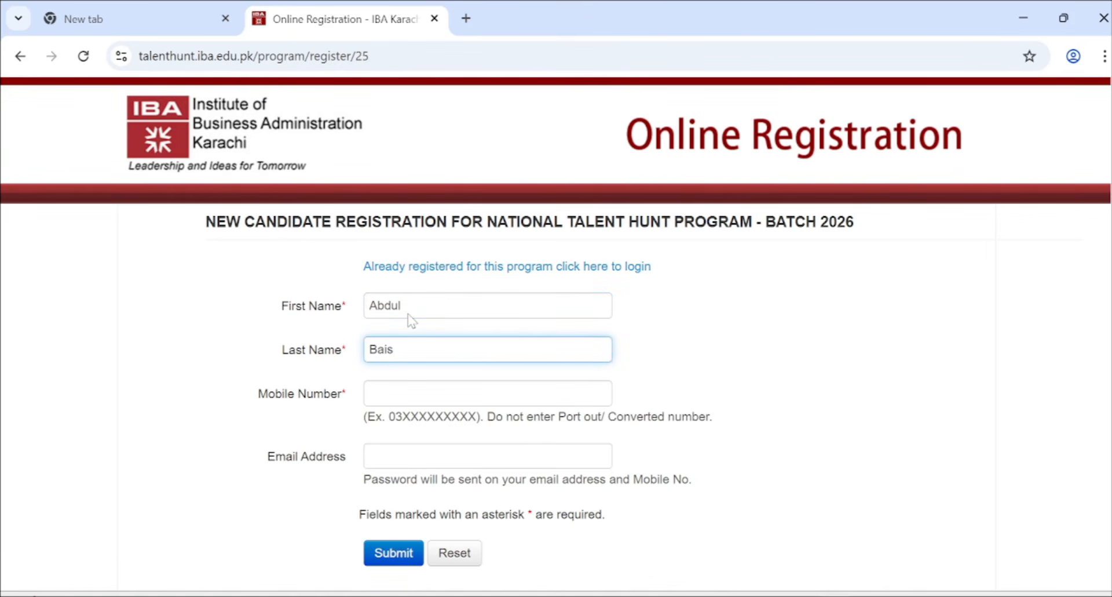
- Enter the candidate's mobile number, correcting the mistyped digits
key(Tab)
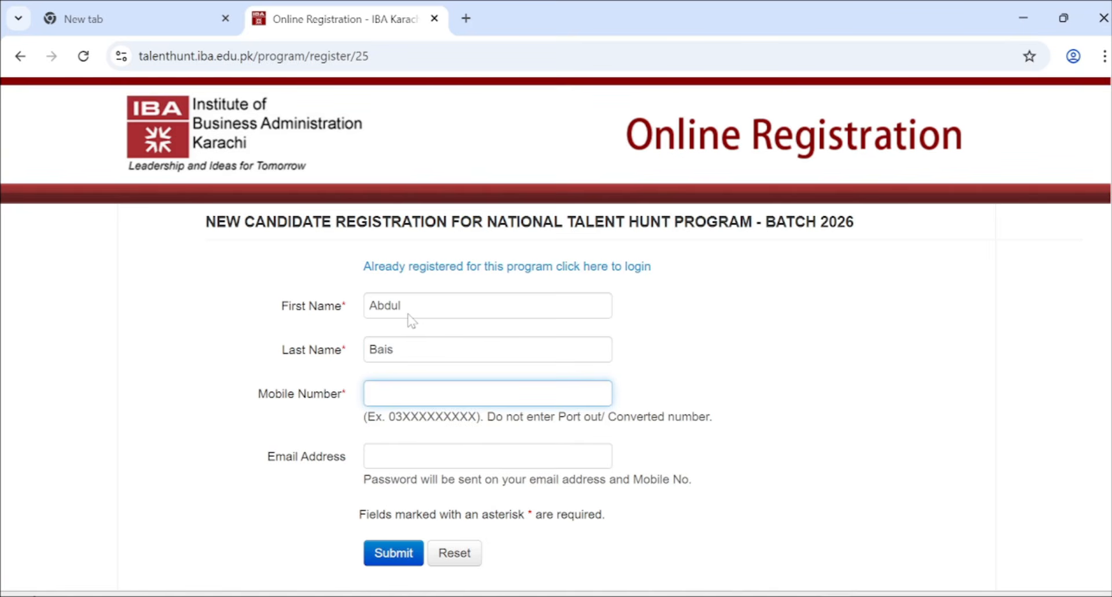
text(0)
text(3000)
key(BackSpace)
text(22)
key(BackSpace)
key(BackSpace)
key(BackSpace)
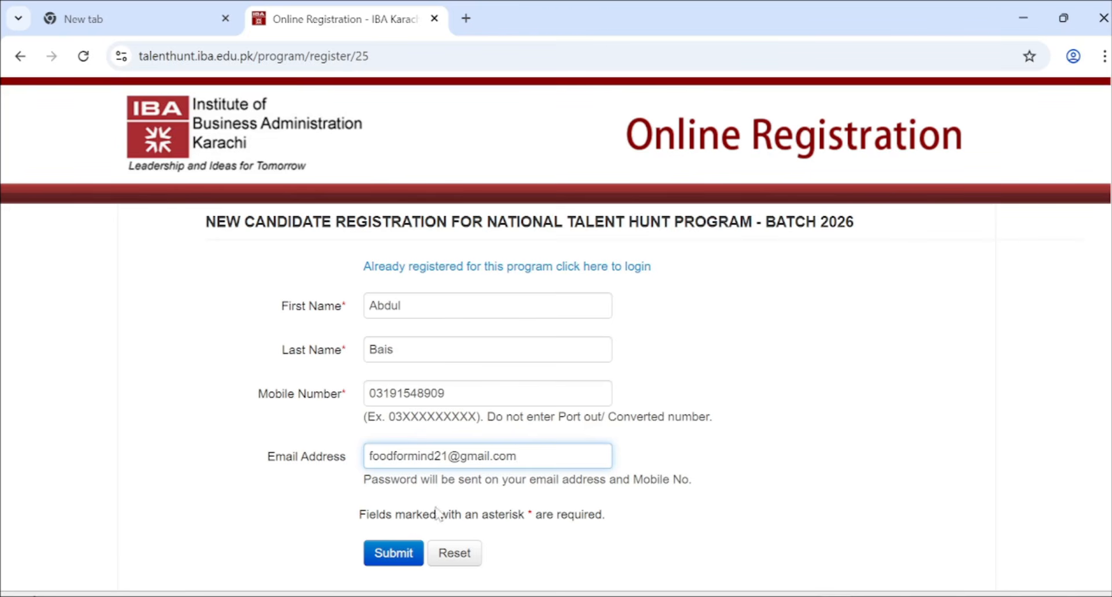
- Submit the registration, go to the candidate login page and pick the saved email address
click(394, 554)
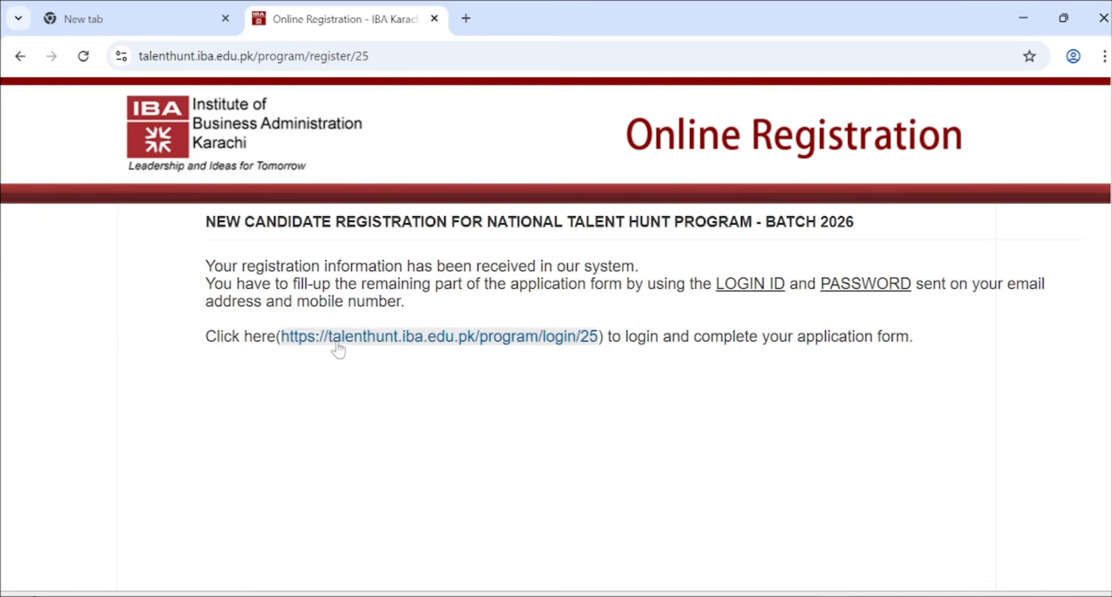
click(390, 342)
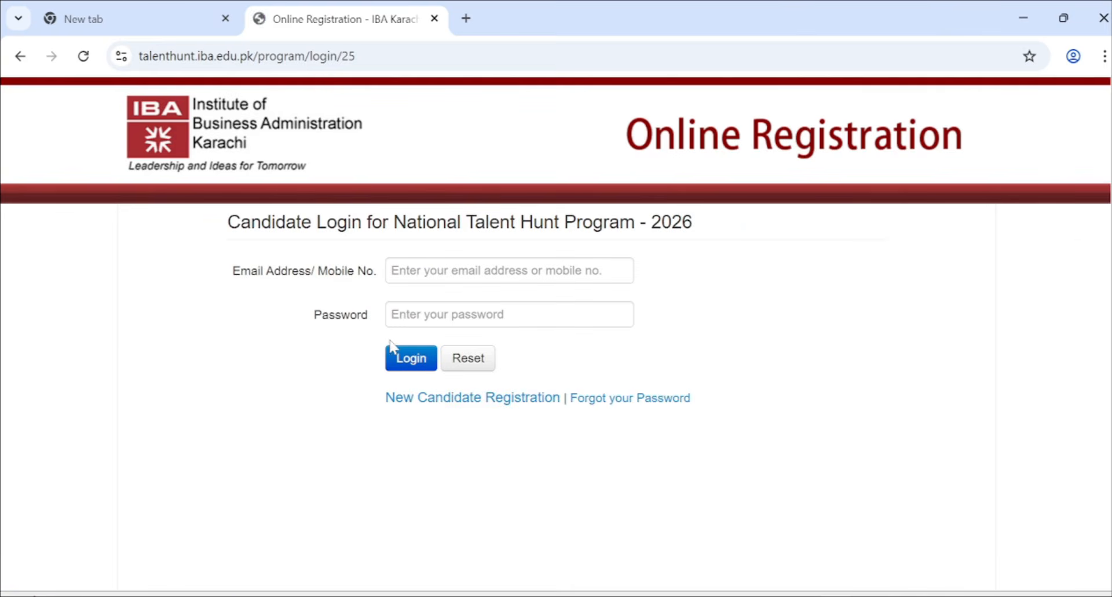
drag(228, 273, 501, 293)
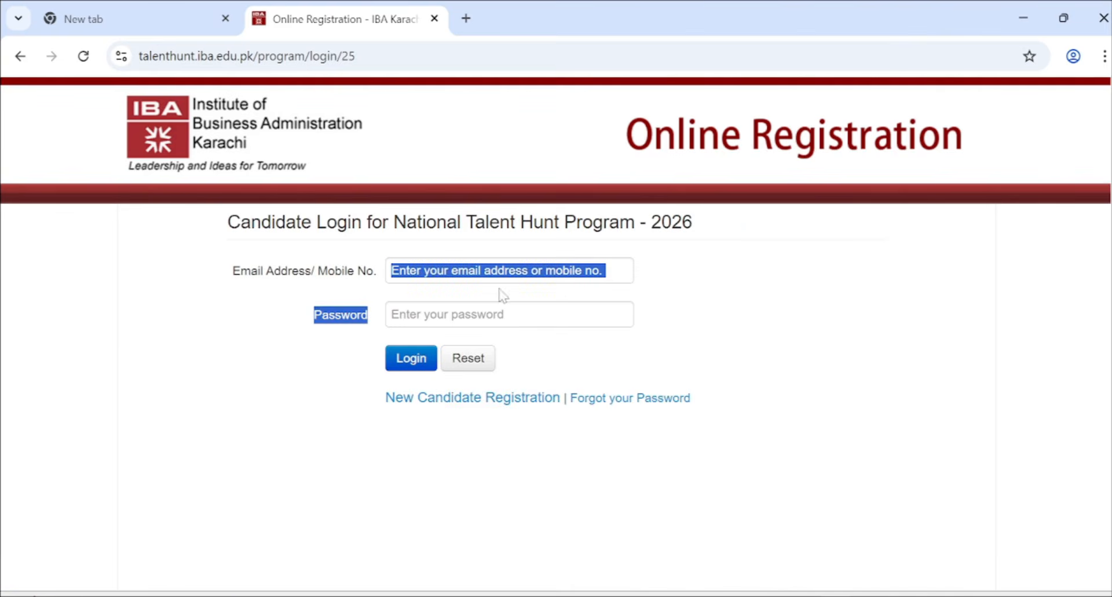
click(461, 280)
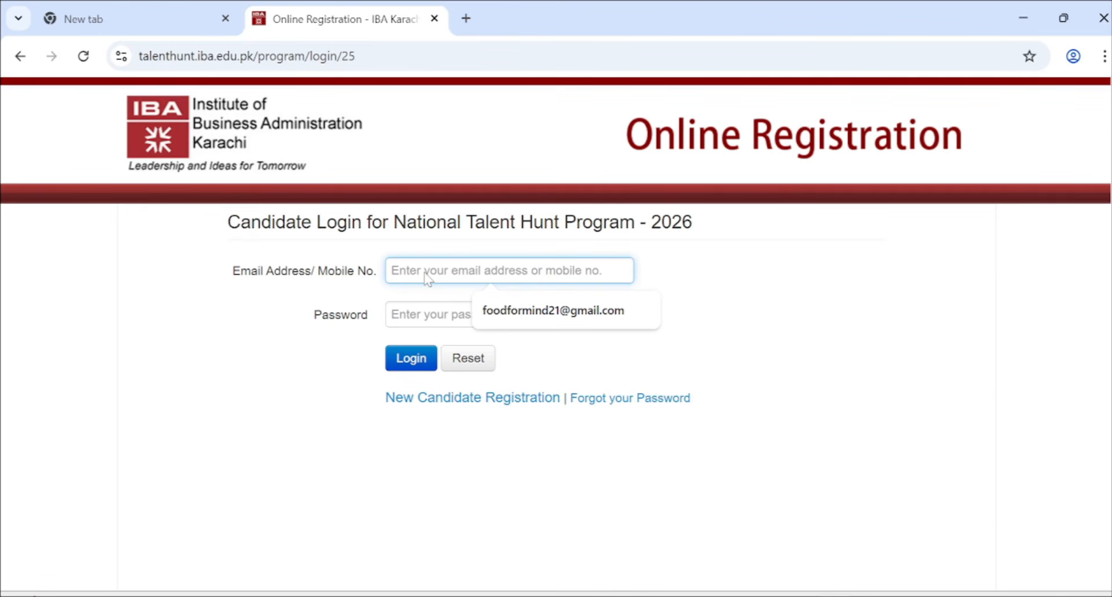
click(526, 312)
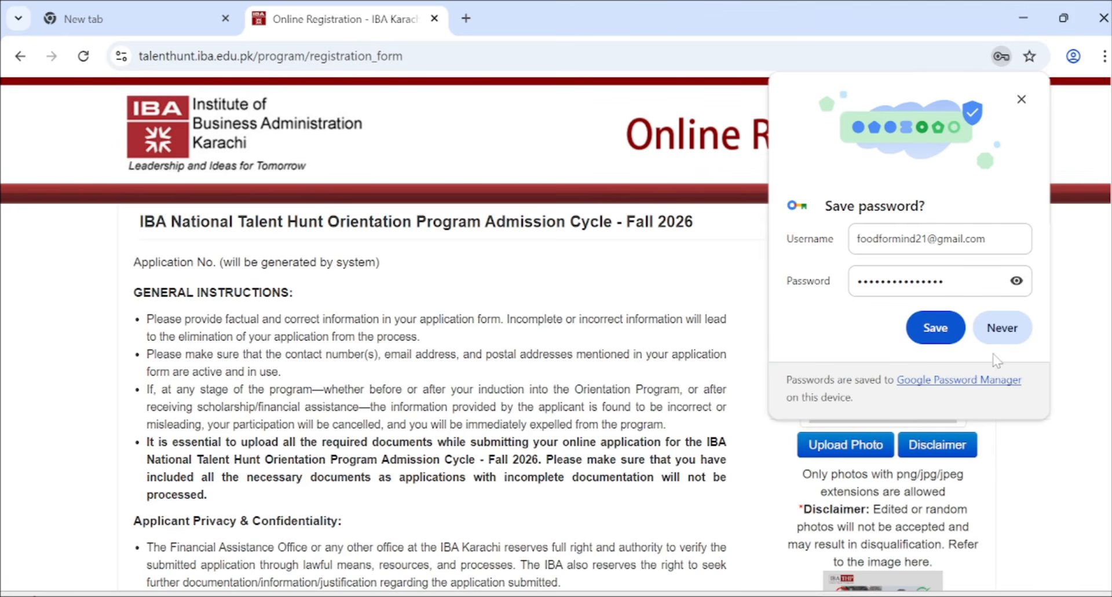
click(1006, 341)
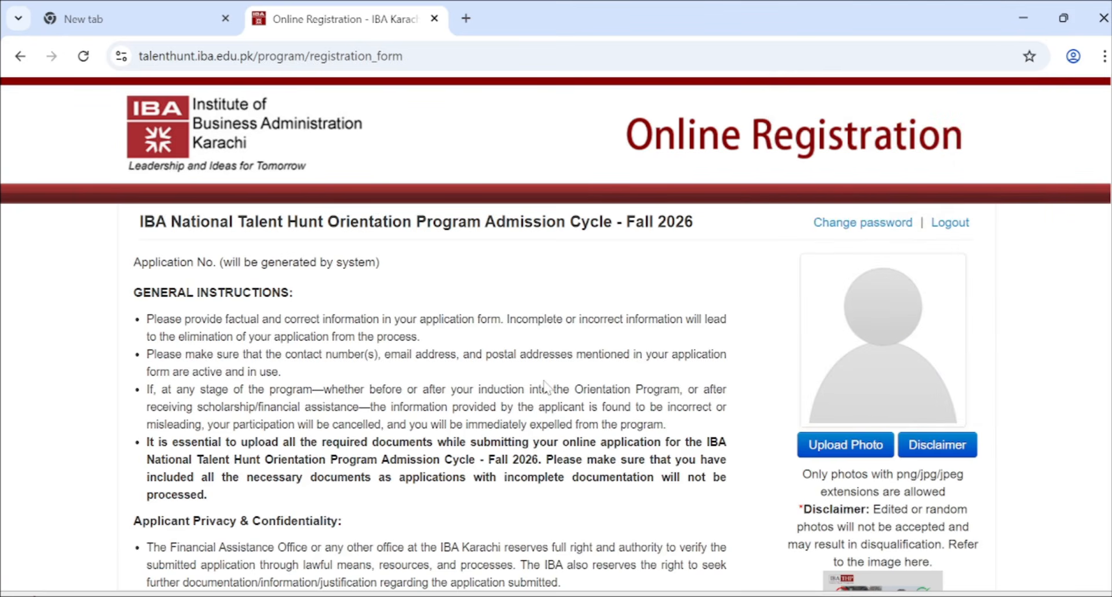
scroll(544, 385, down, 1)
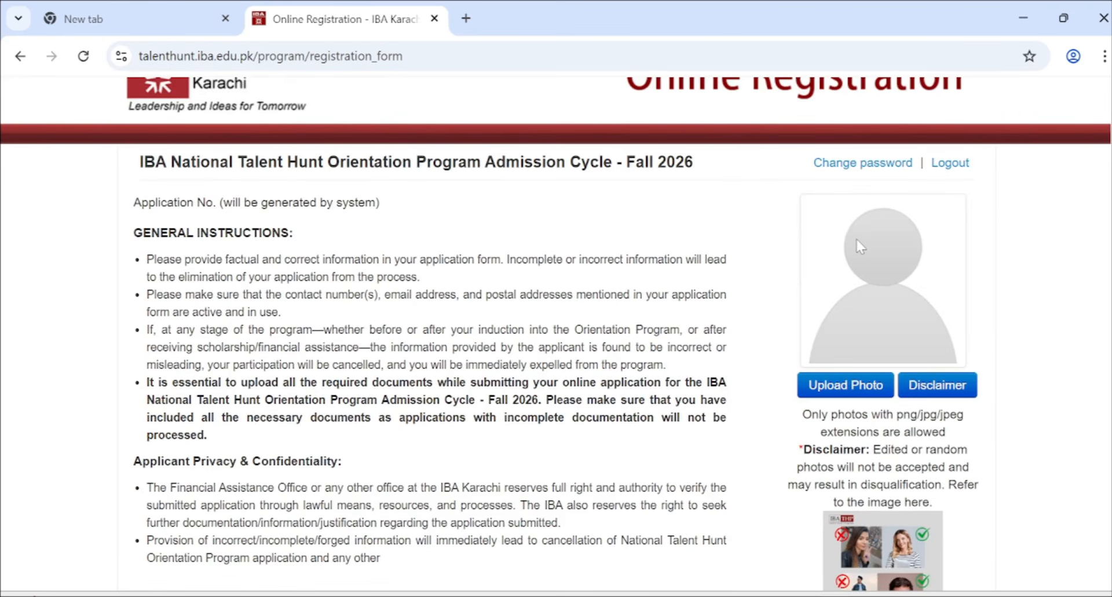
scroll(856, 238, down, 1)
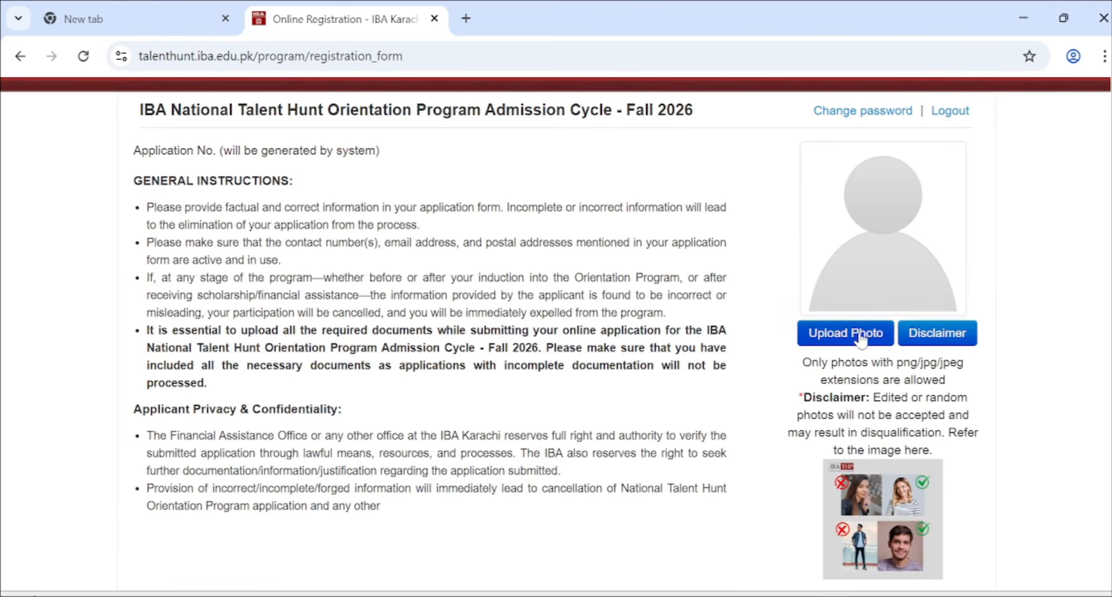
scroll(830, 362, down, 2)
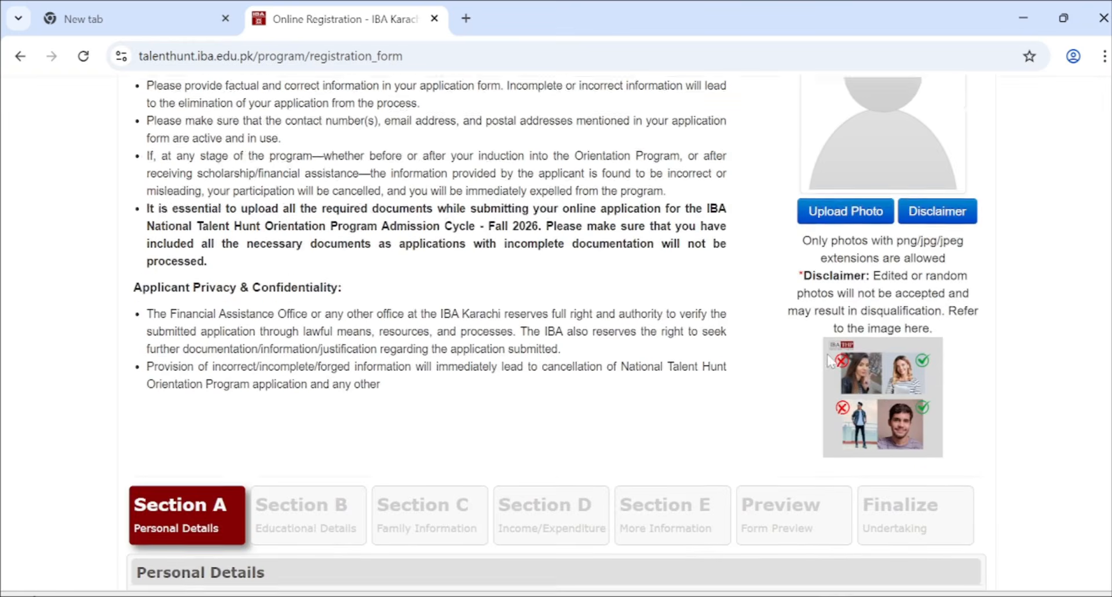
scroll(829, 360, down, 2)
scroll(888, 280, up, 4)
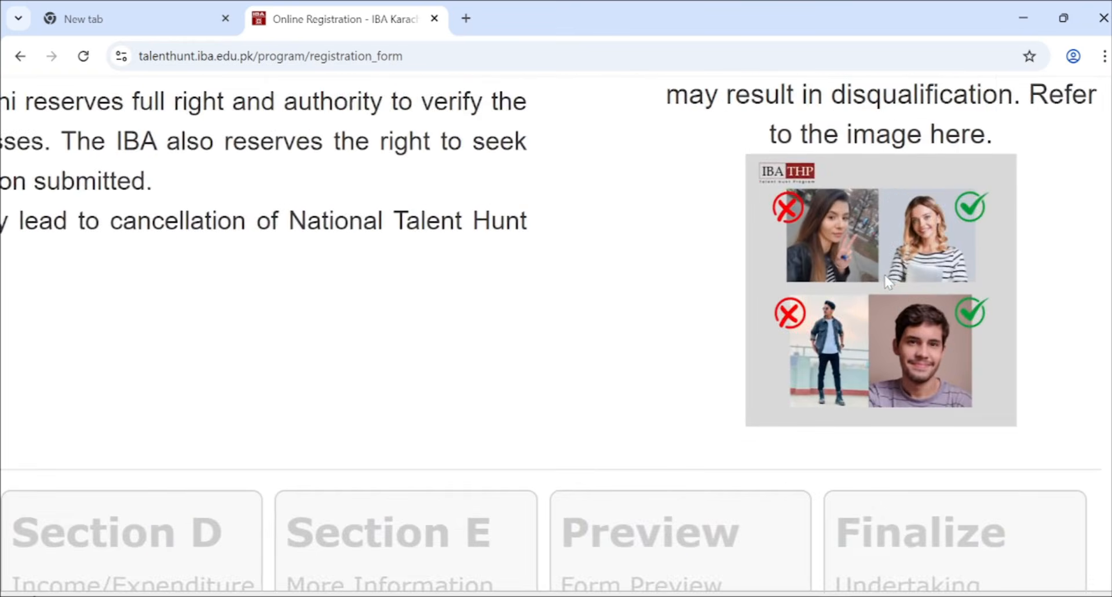
scroll(888, 281, up, 3)
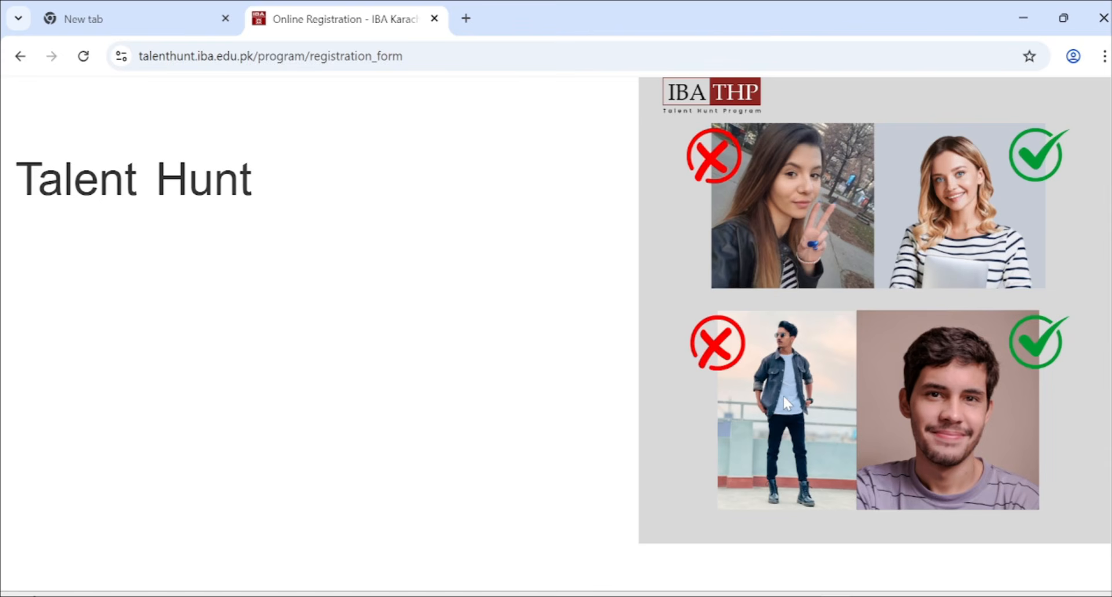
scroll(783, 396, up, 1)
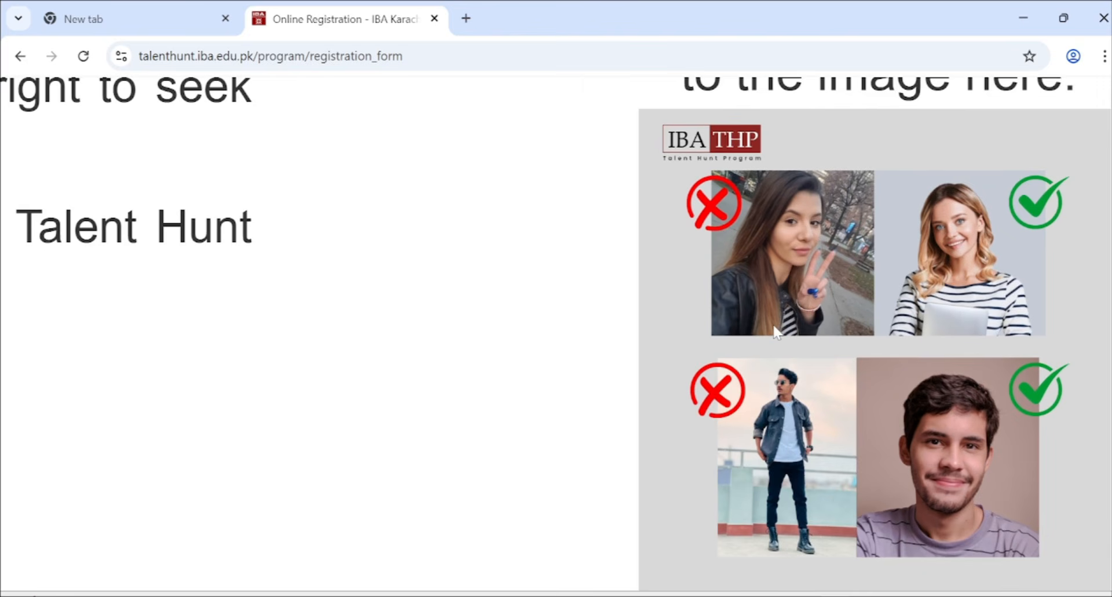
scroll(776, 332, down, 5)
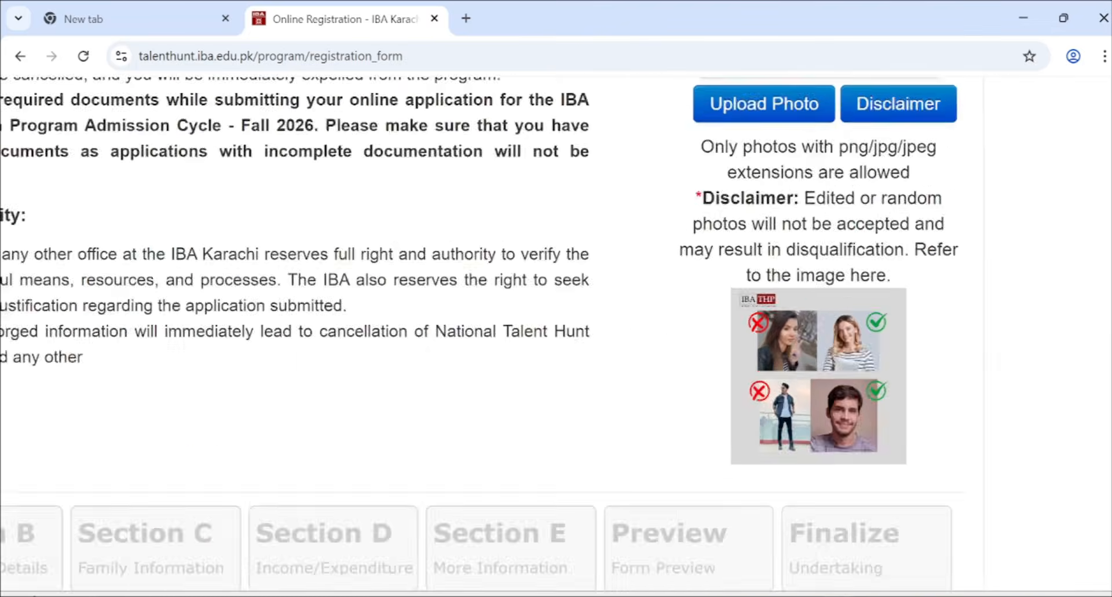
scroll(776, 333, up, 3)
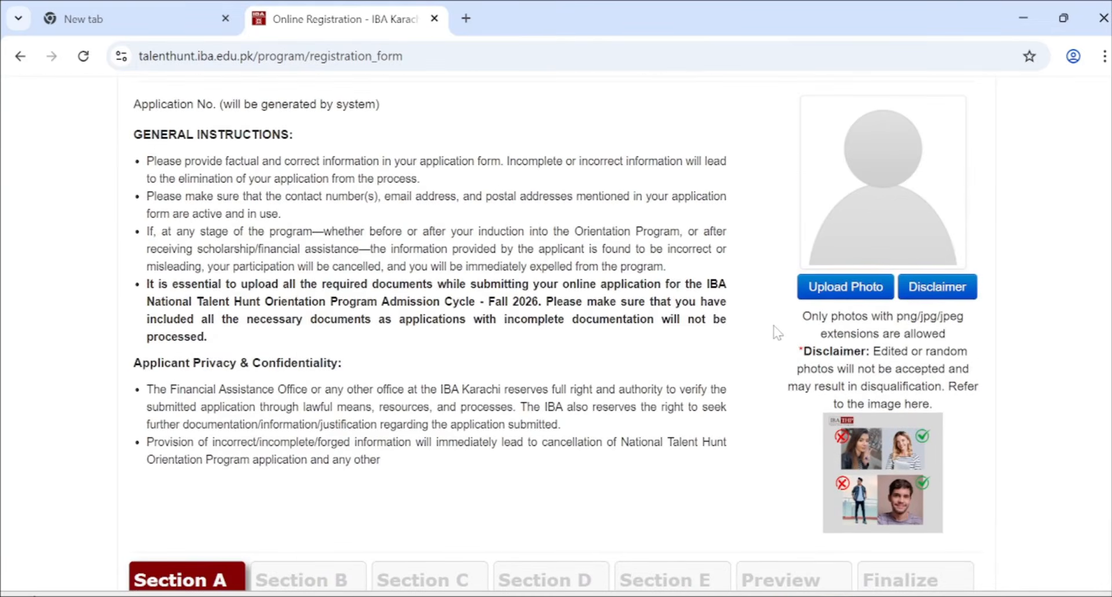
scroll(777, 331, down, 1)
scroll(777, 331, up, 1)
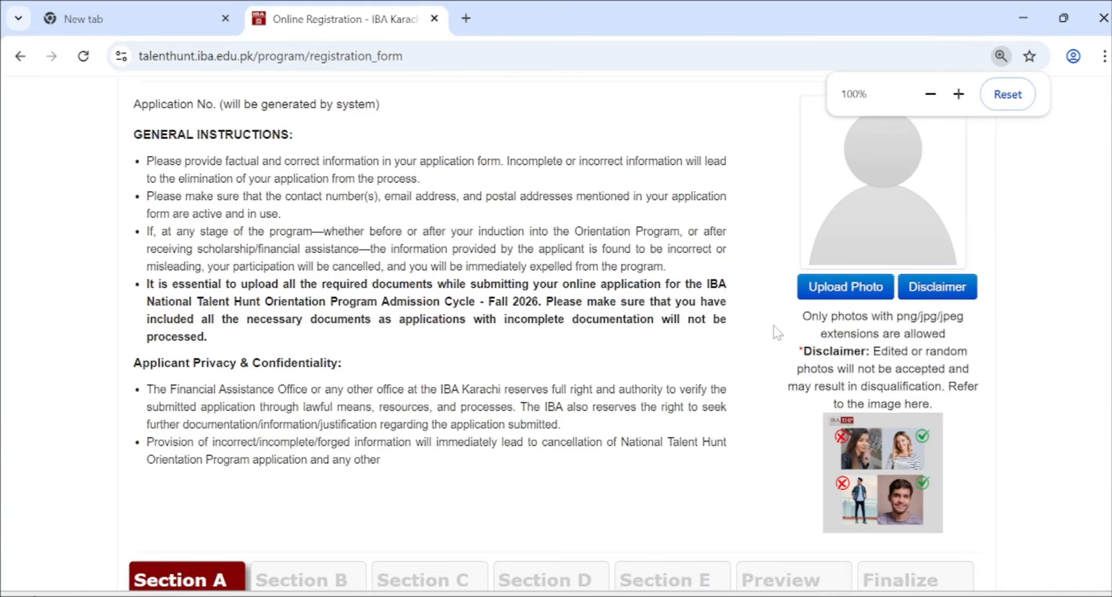
scroll(776, 332, up, 1)
scroll(757, 359, down, 1)
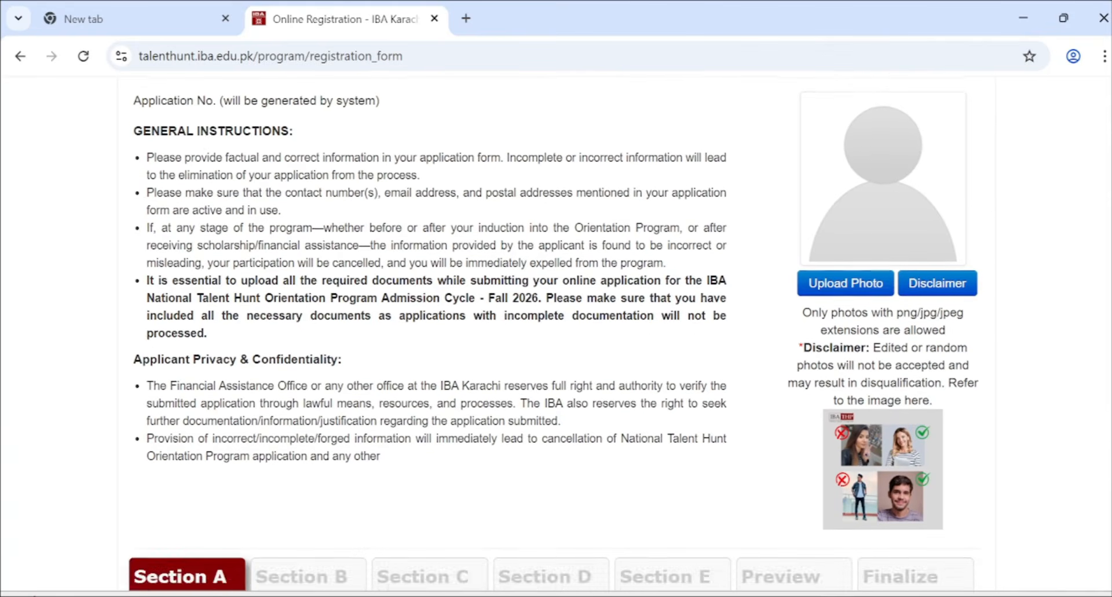
scroll(282, 294, up, 1)
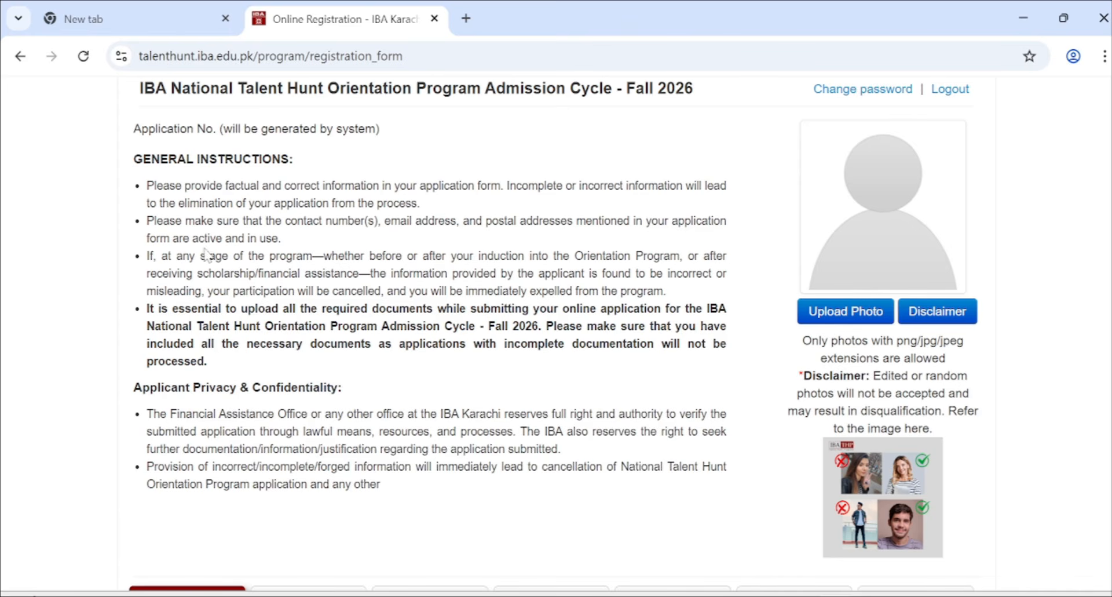
drag(191, 238, 290, 241)
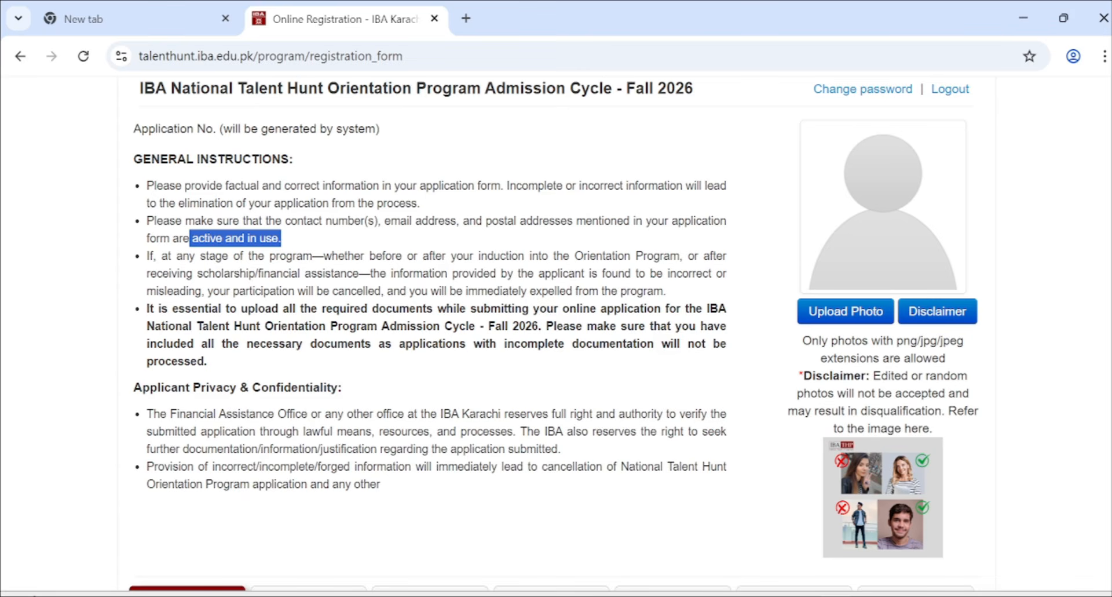
double_click(356, 290)
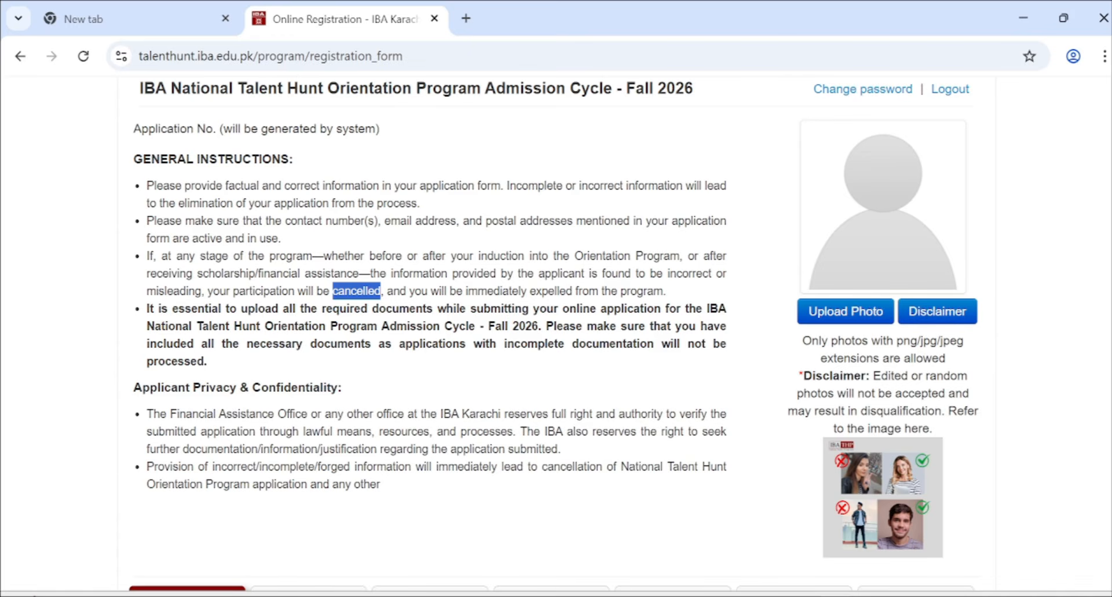
drag(528, 290, 663, 290)
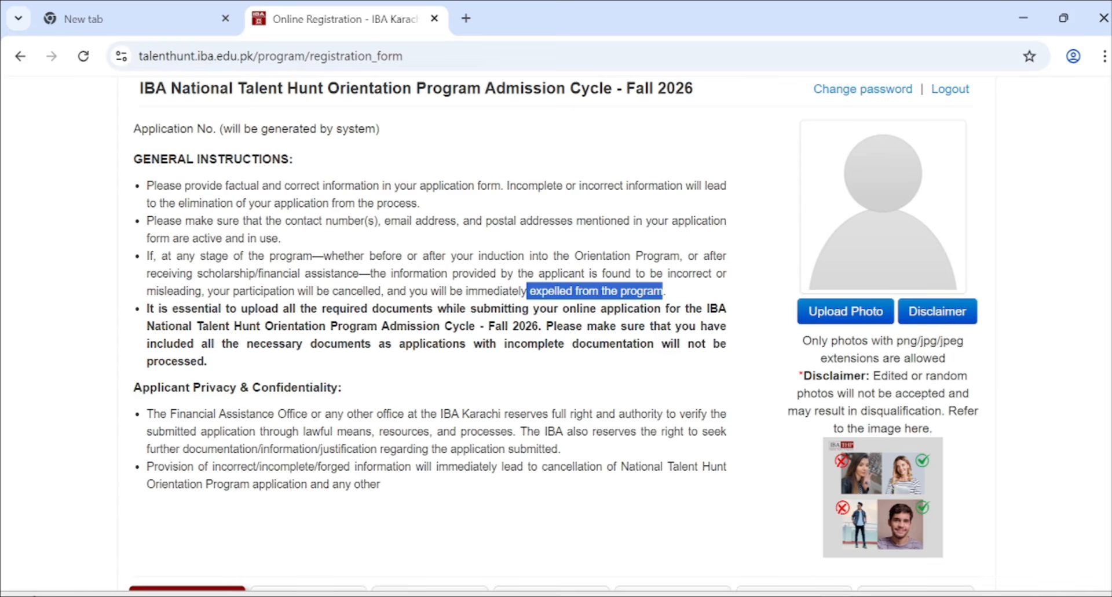
scroll(156, 272, down, 1)
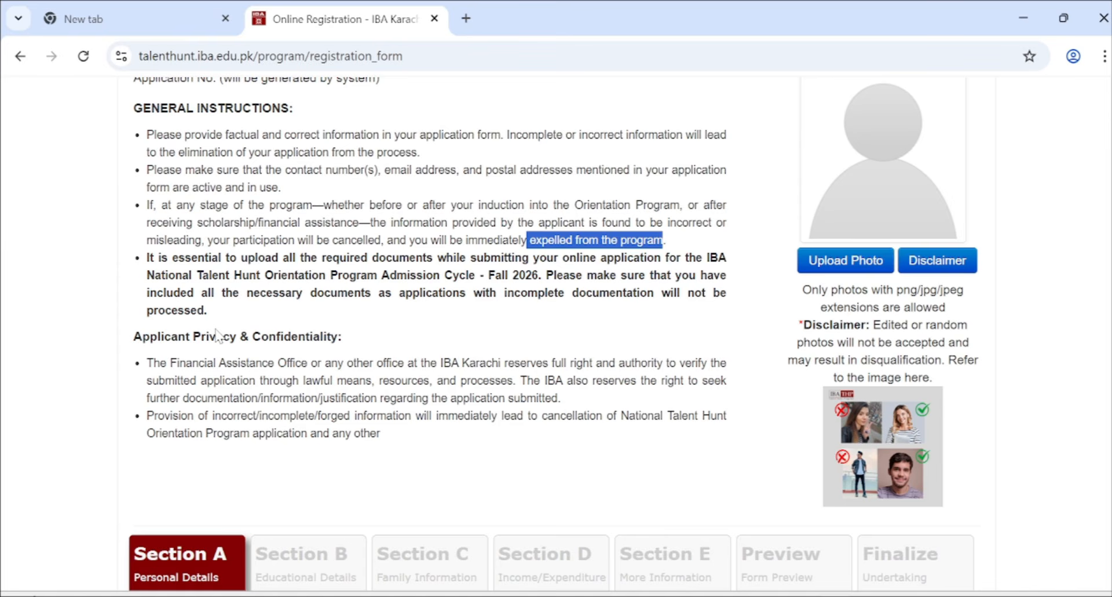
scroll(216, 335, down, 1)
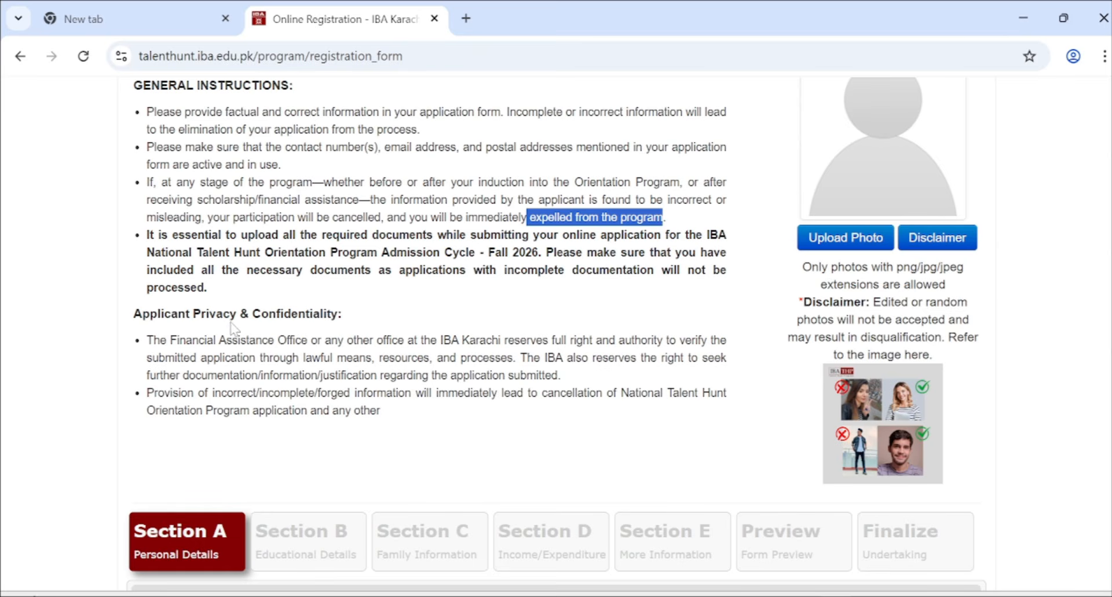
scroll(234, 326, down, 1)
scroll(234, 326, down, 1)
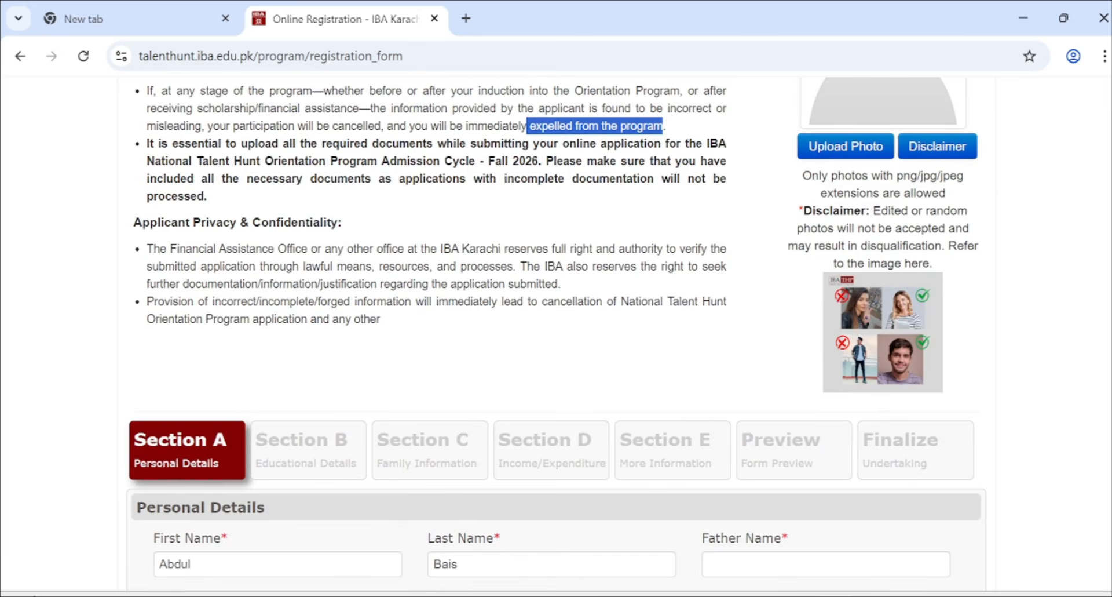
scroll(234, 326, down, 5)
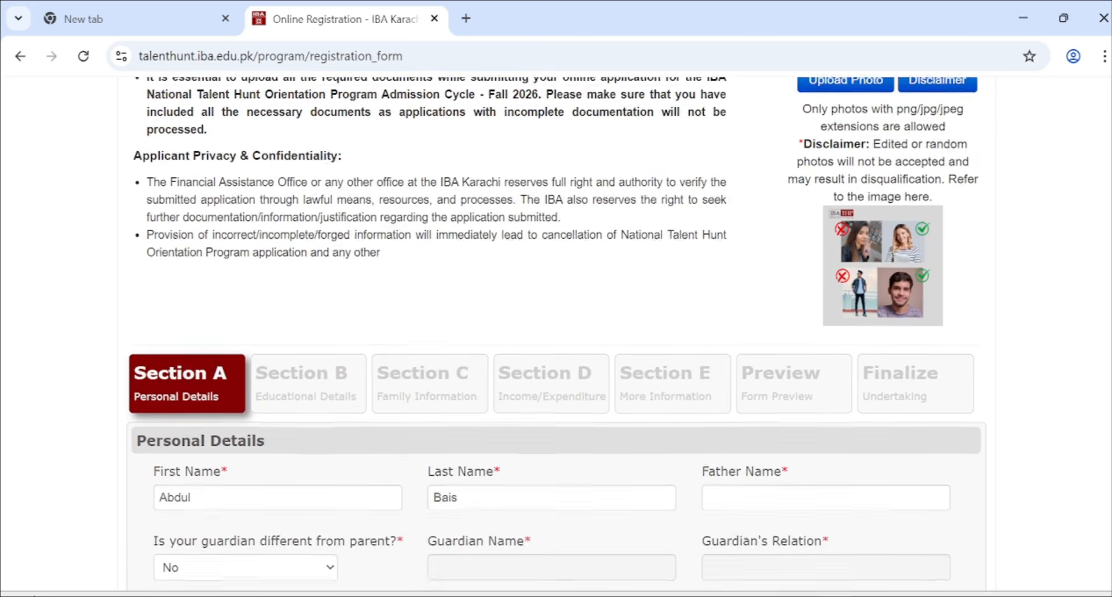
- Fill in the empty Father Name field below First Name
scroll(234, 328, down, 1)
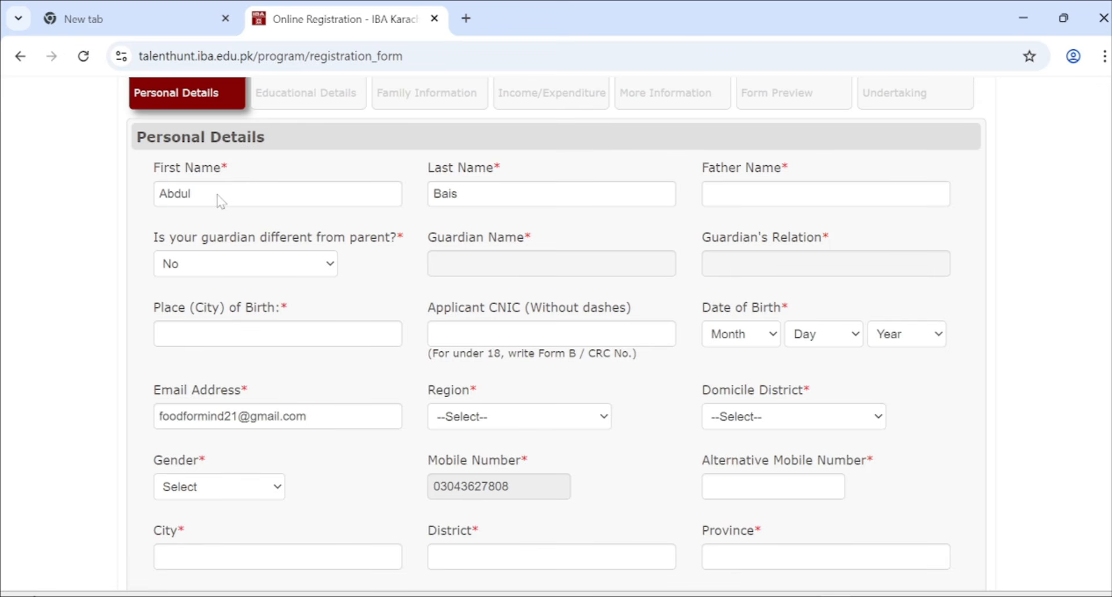
scroll(219, 200, down, 2)
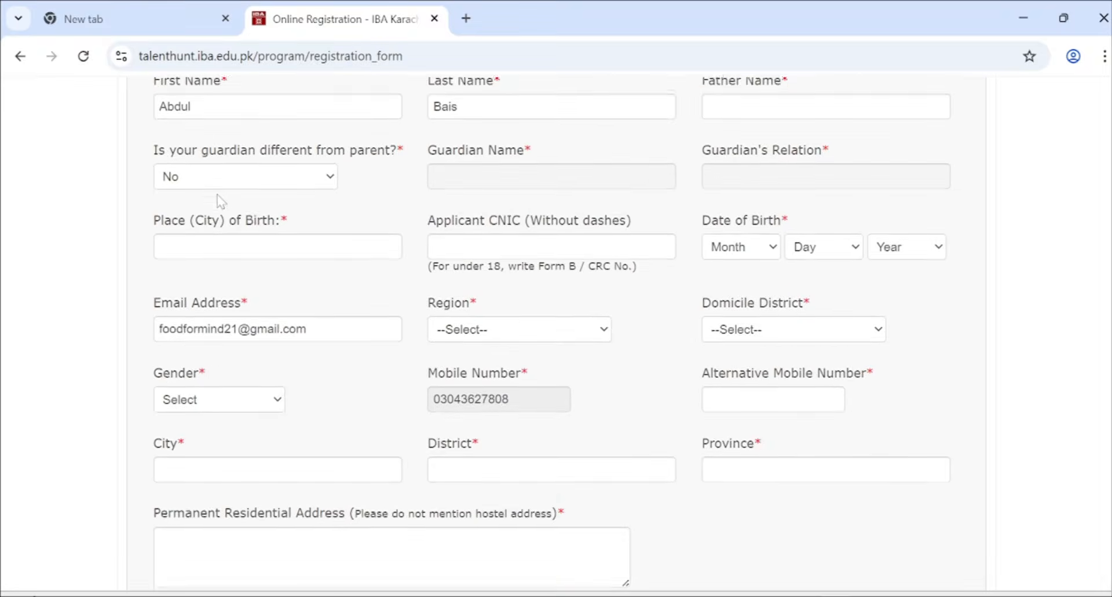
scroll(219, 200, up, 1)
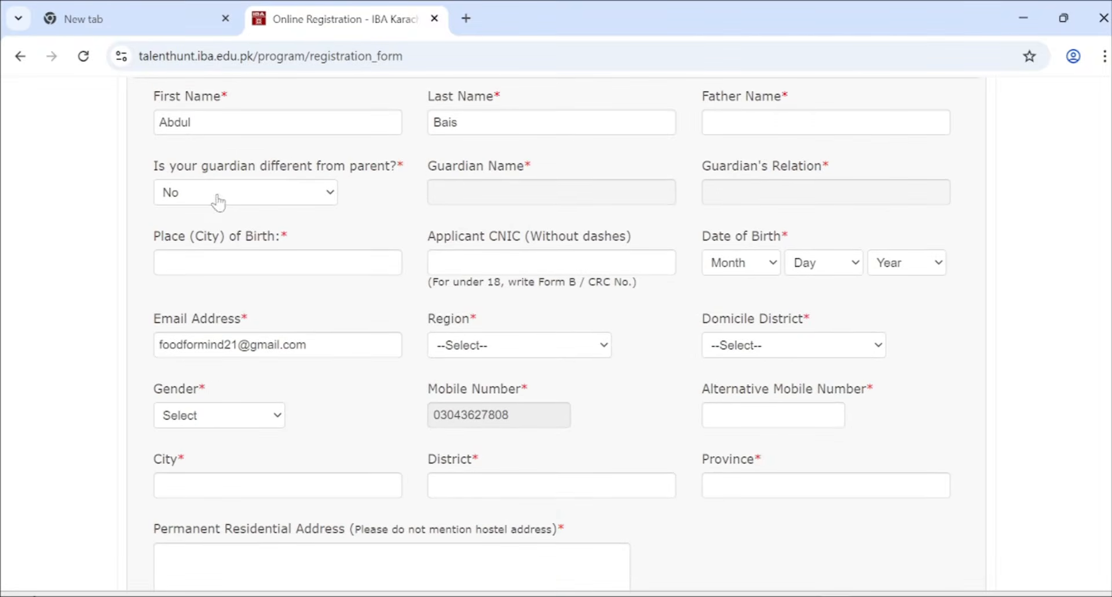
click(210, 122)
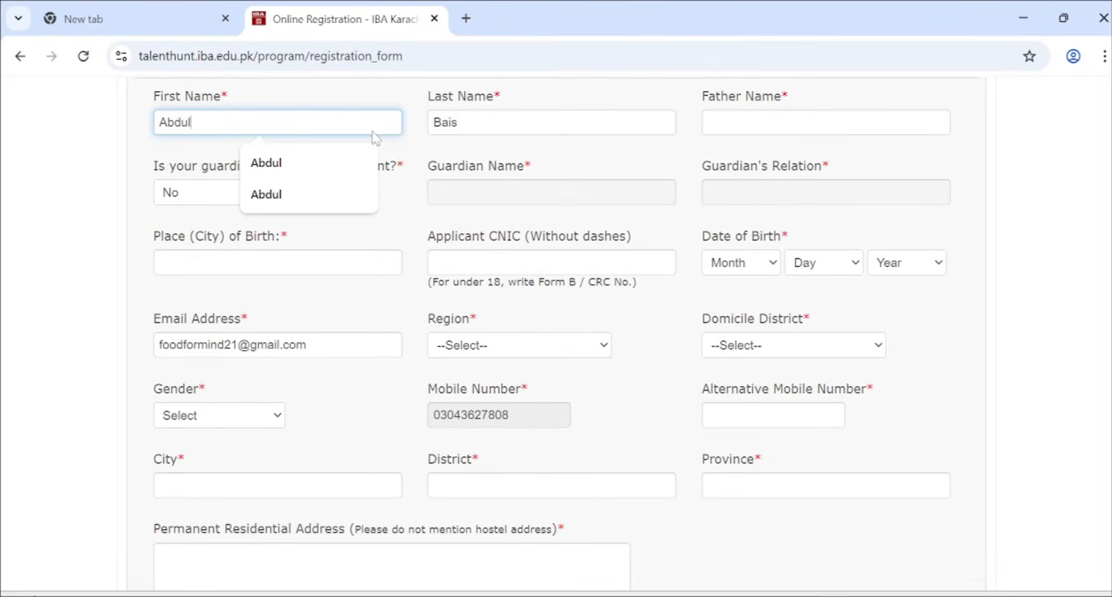
key(Tab)
key(Tab)
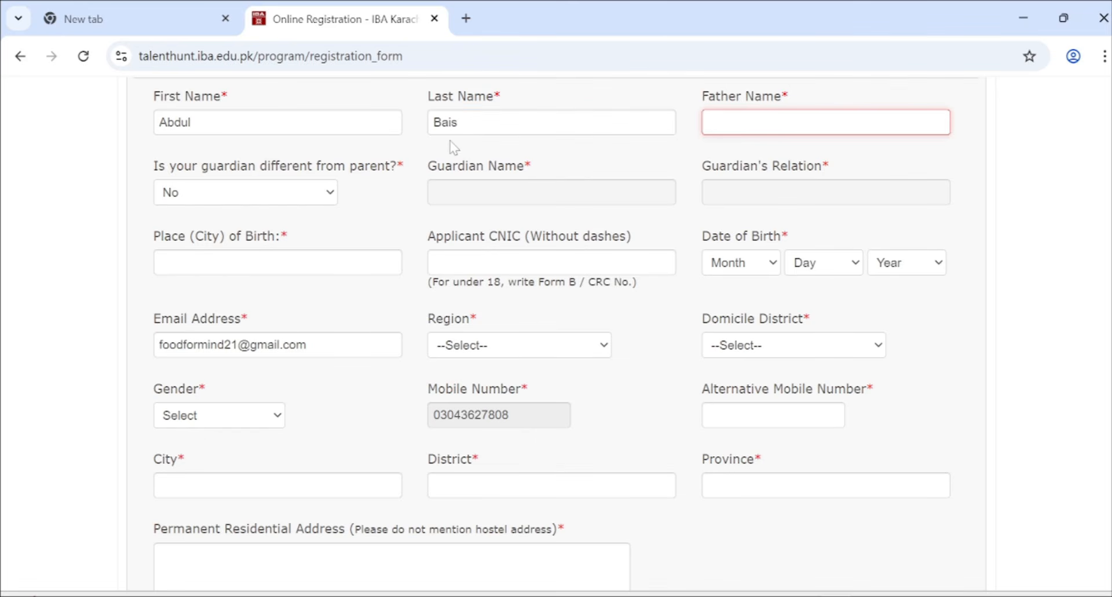
text(mbsjks)
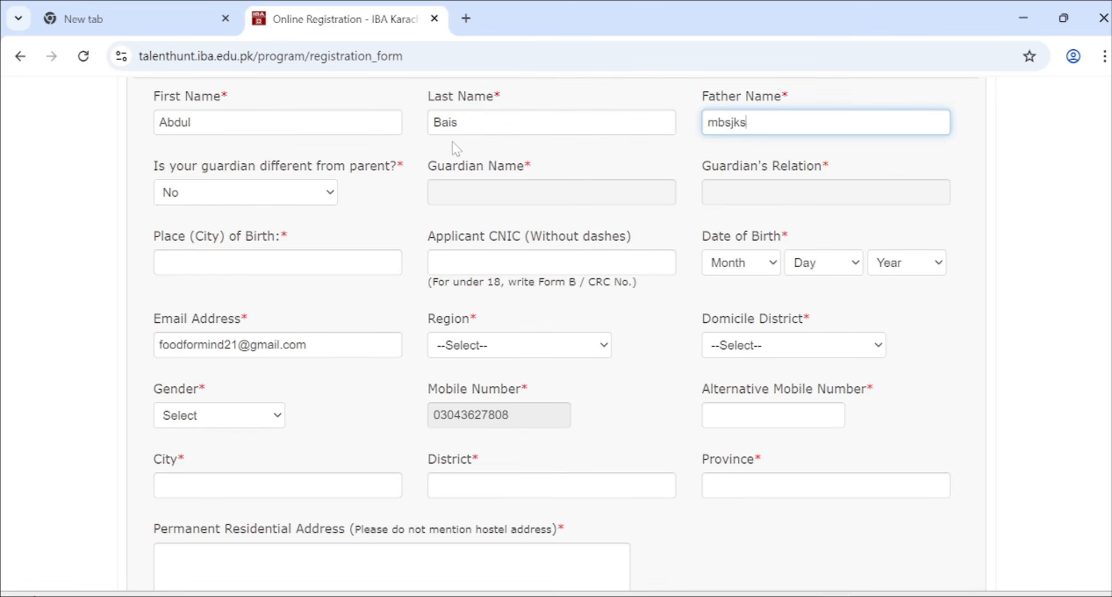
- Answer the guardian-different question No after briefly switching it to Yes
key(Tab)
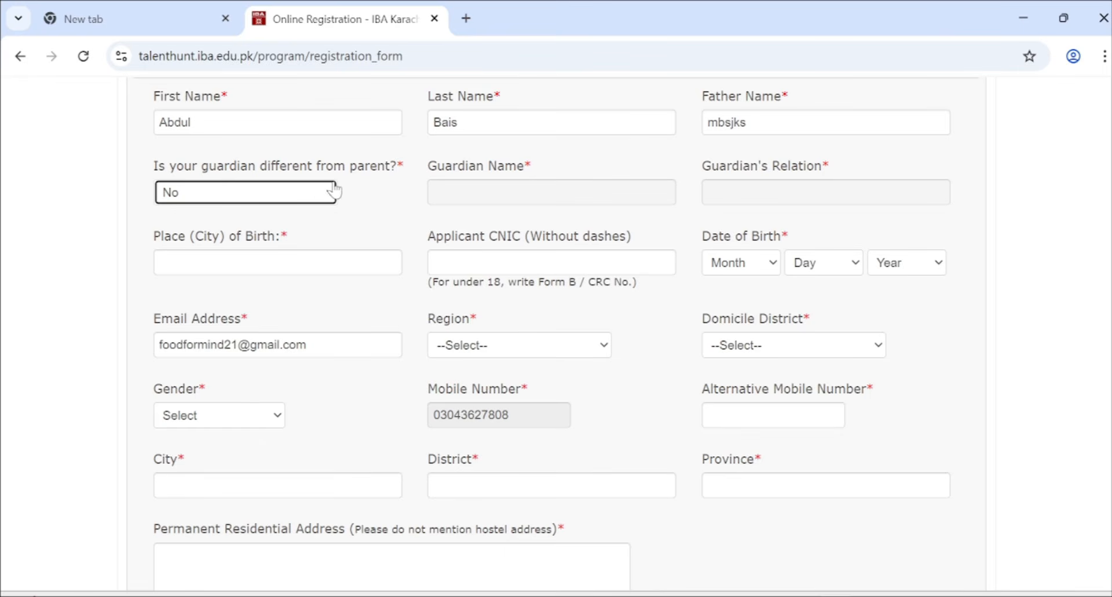
click(328, 191)
click(259, 266)
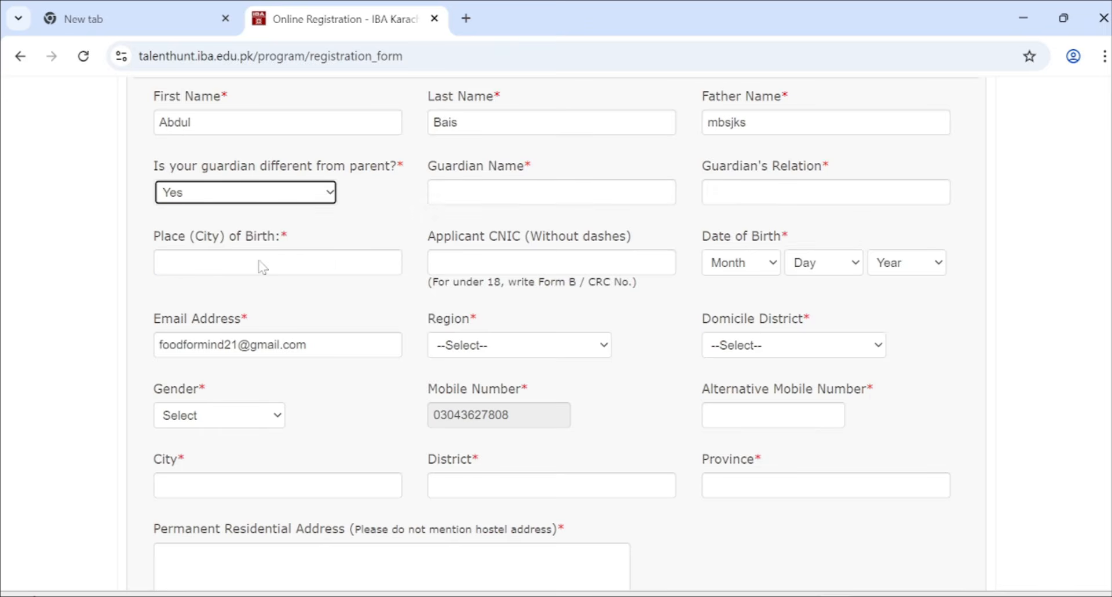
click(303, 200)
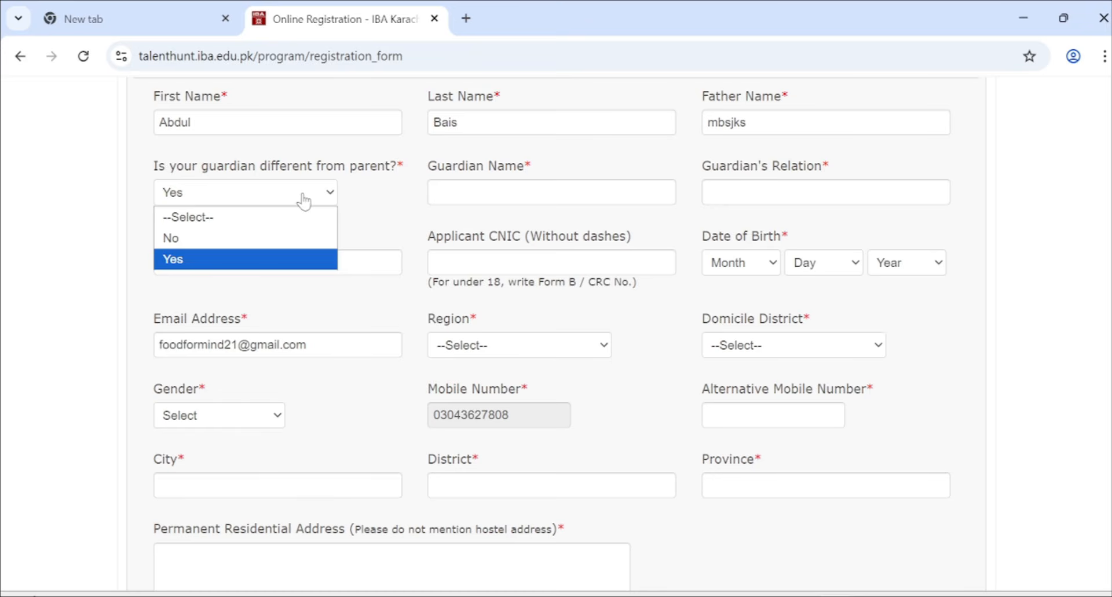
click(284, 243)
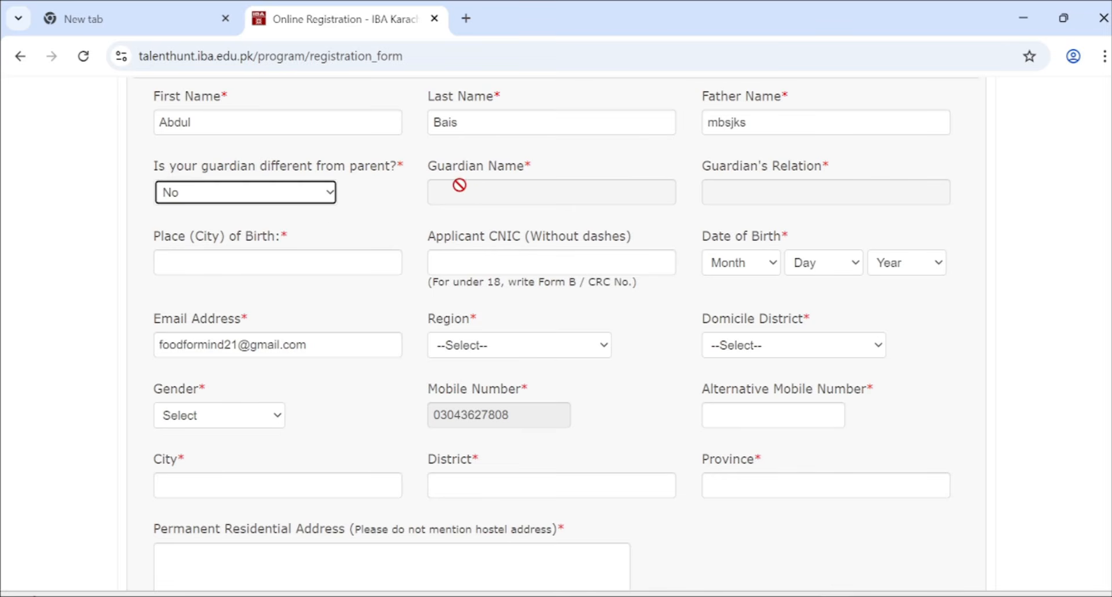
click(475, 193)
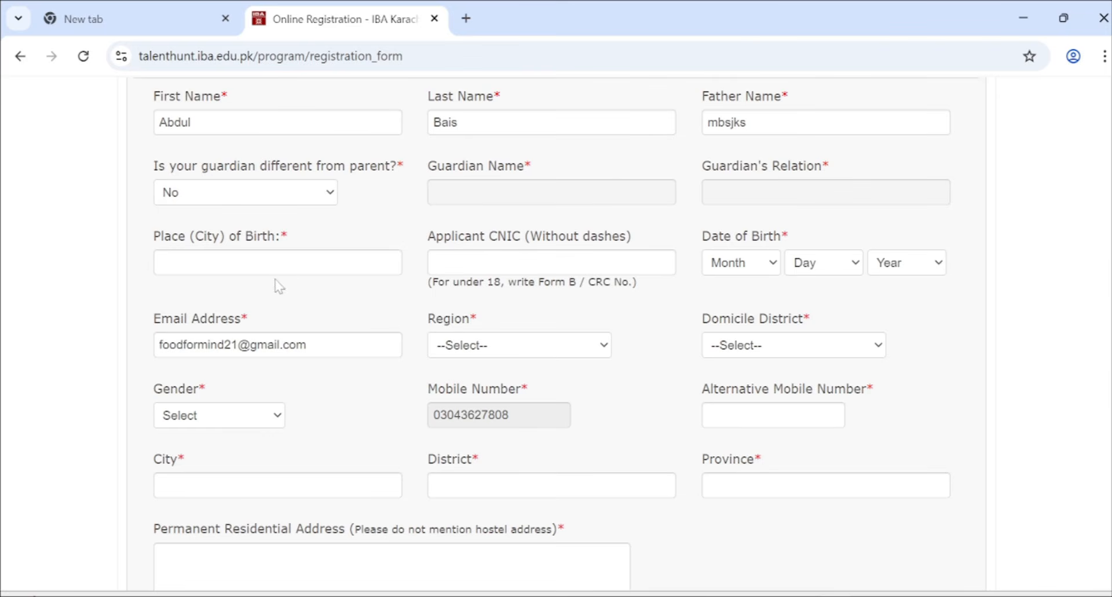
- Enter place of birth 'Ins' and the applicant's CNIC number
click(288, 262)
text(Ins)
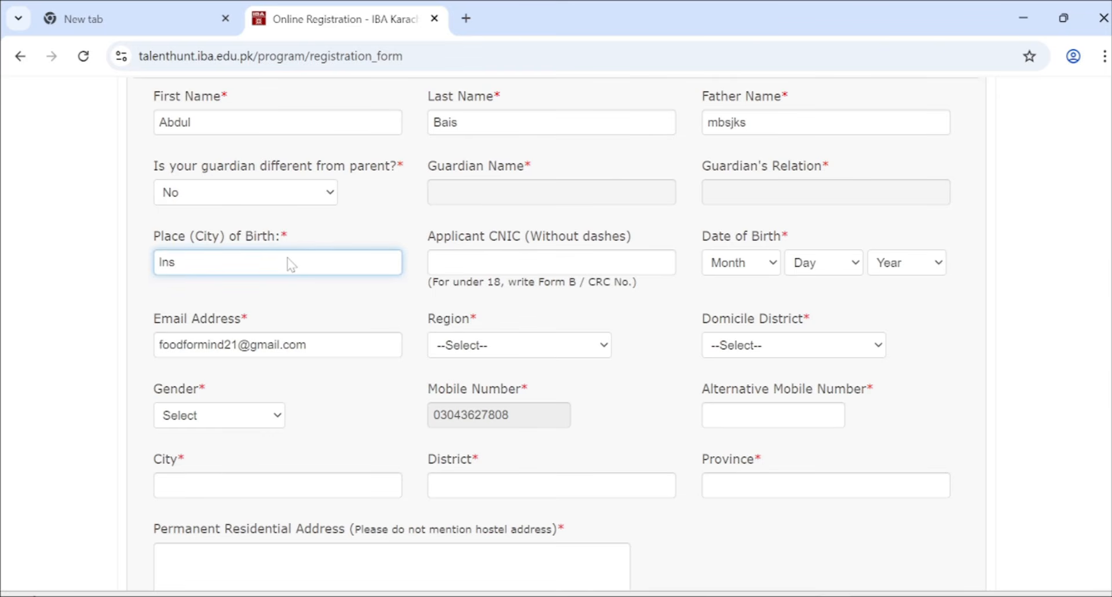
click(487, 264)
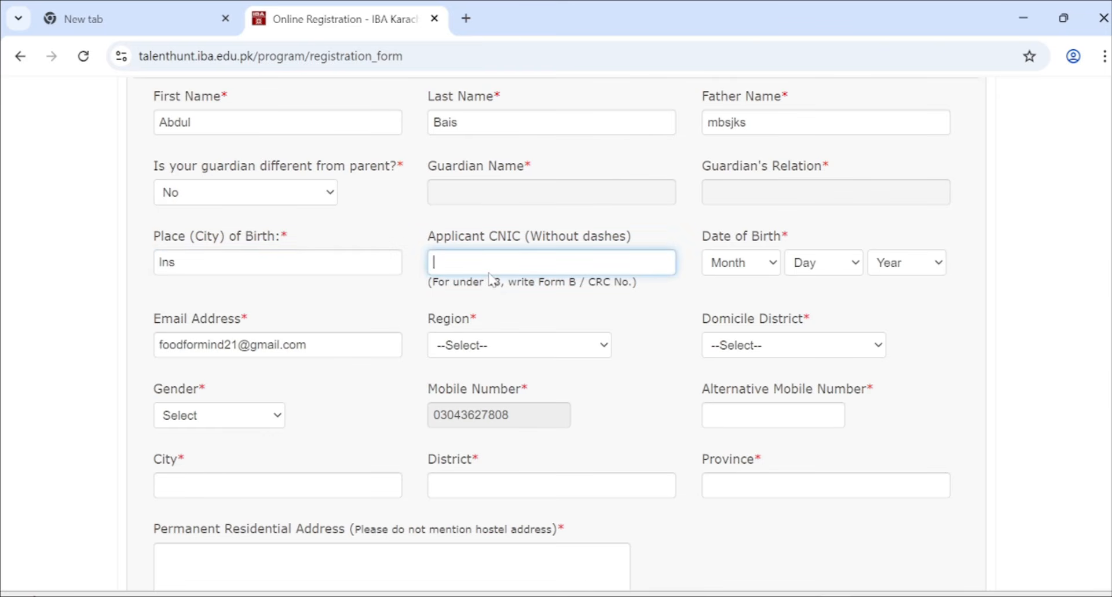
text(pqwe)
key(BackSpace)
key(BackSpace)
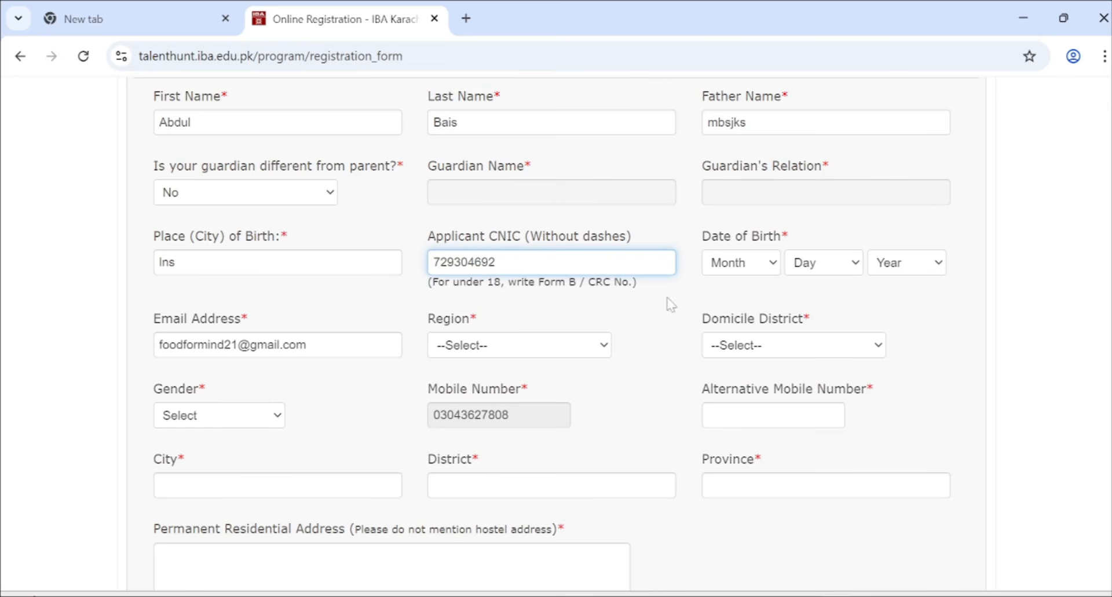
- Set the date of birth to Jan 2, 2008
click(745, 262)
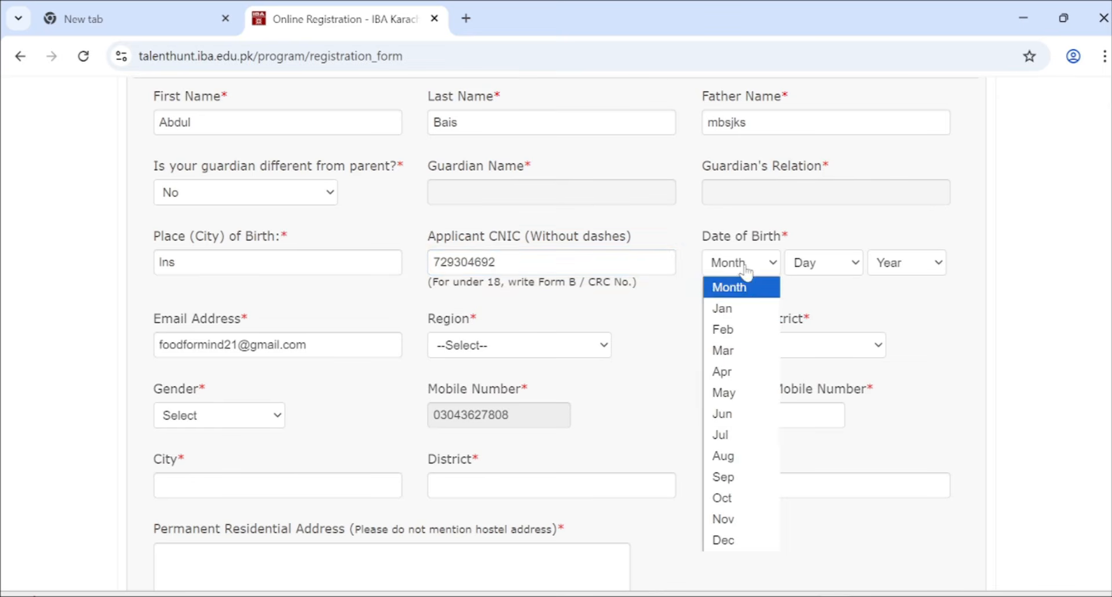
click(745, 308)
click(817, 263)
click(818, 325)
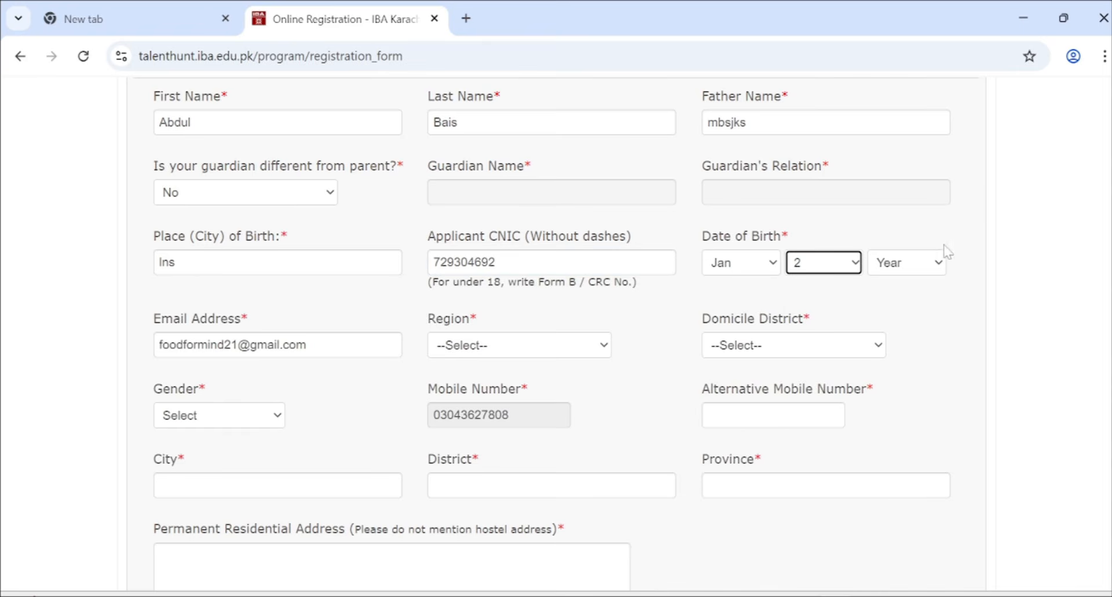
click(887, 265)
click(909, 365)
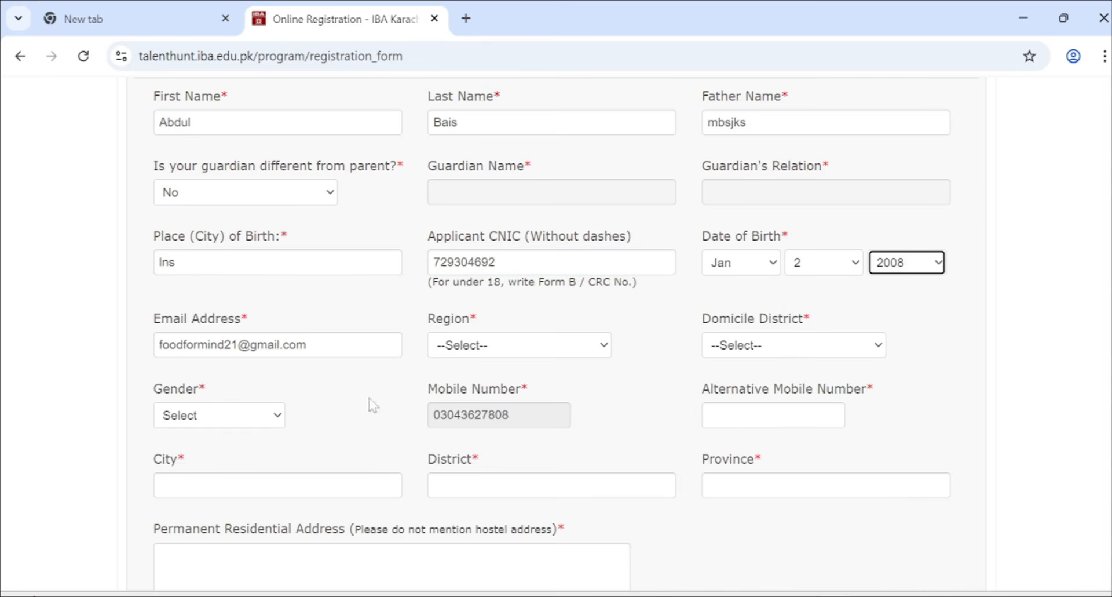
- Set Region to Sindh, Domicile District to Ghotki and Gender to Male
scroll(266, 361, down, 1)
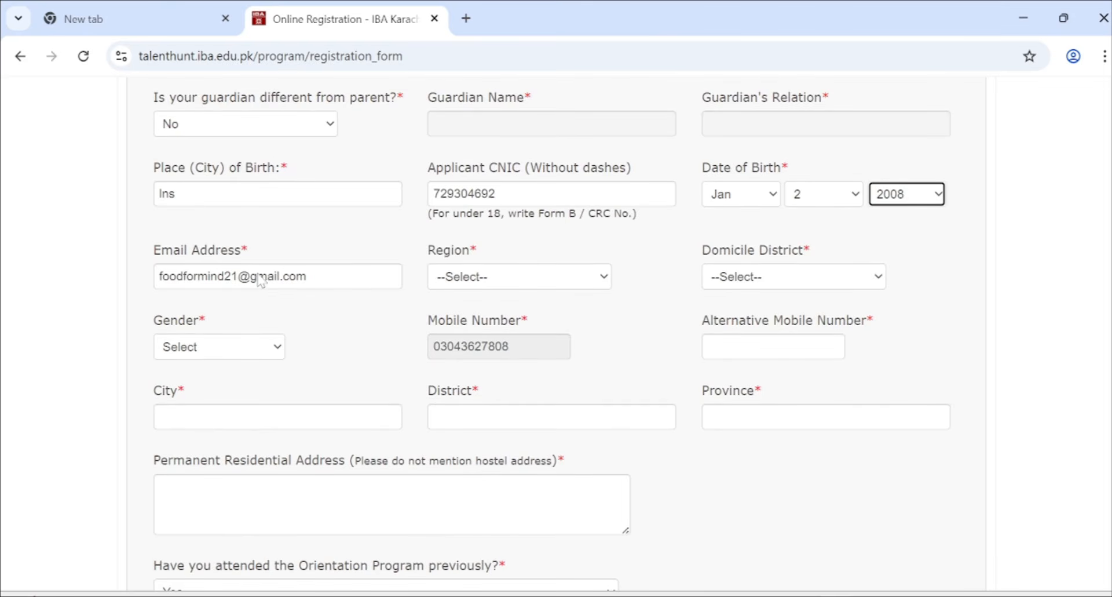
click(460, 283)
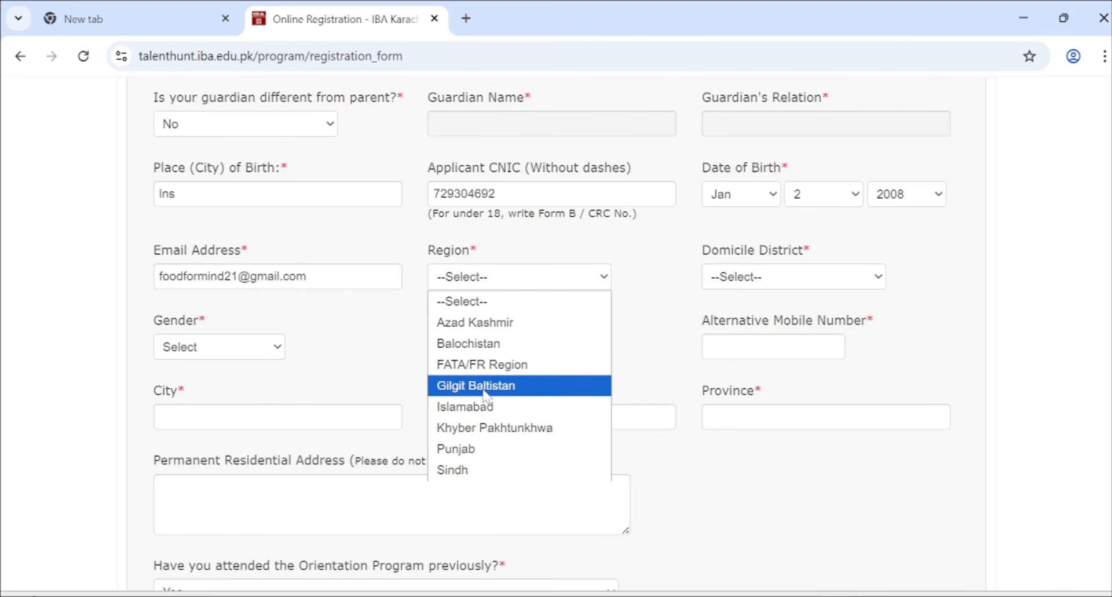
click(464, 469)
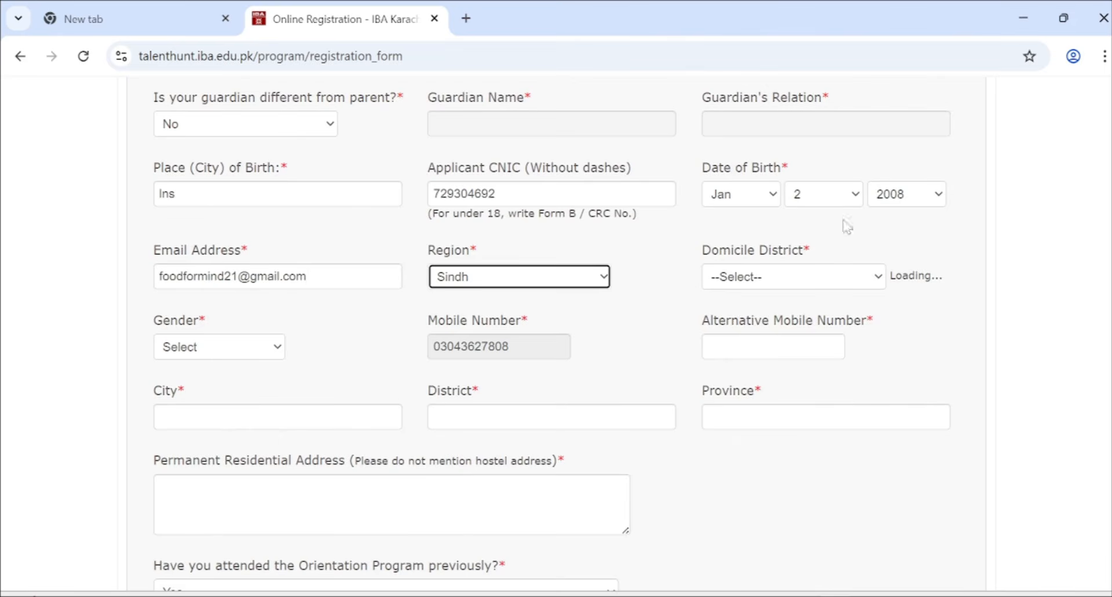
click(789, 282)
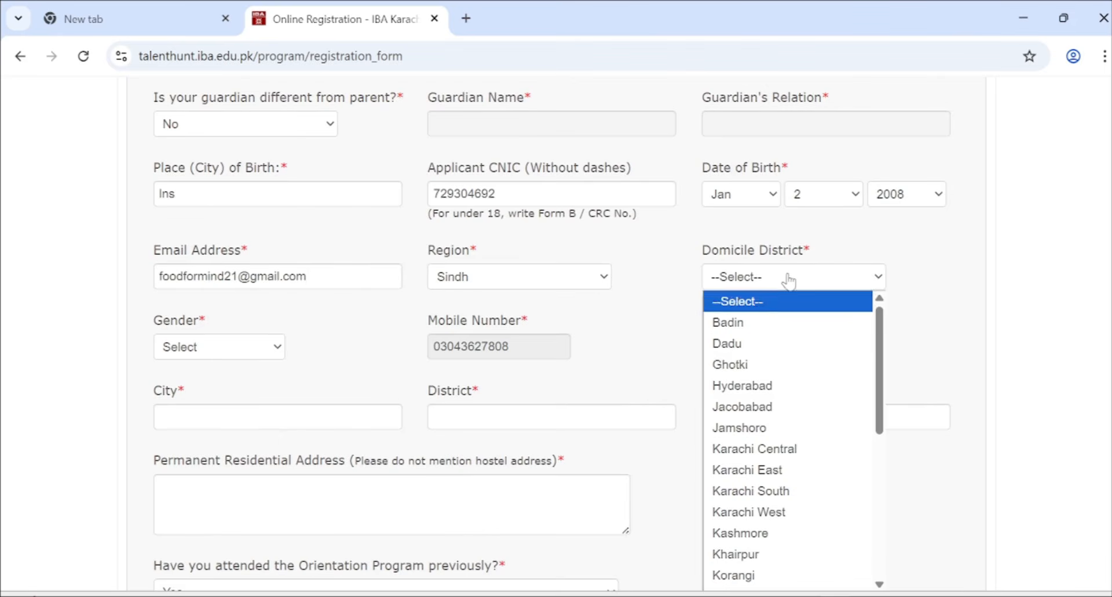
click(762, 371)
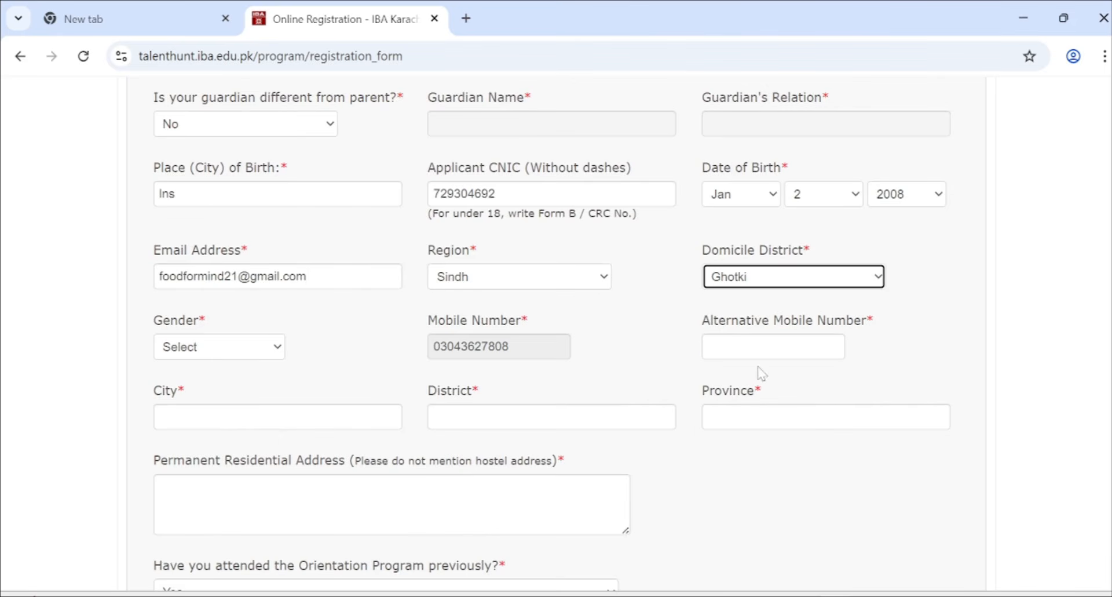
click(259, 363)
click(259, 356)
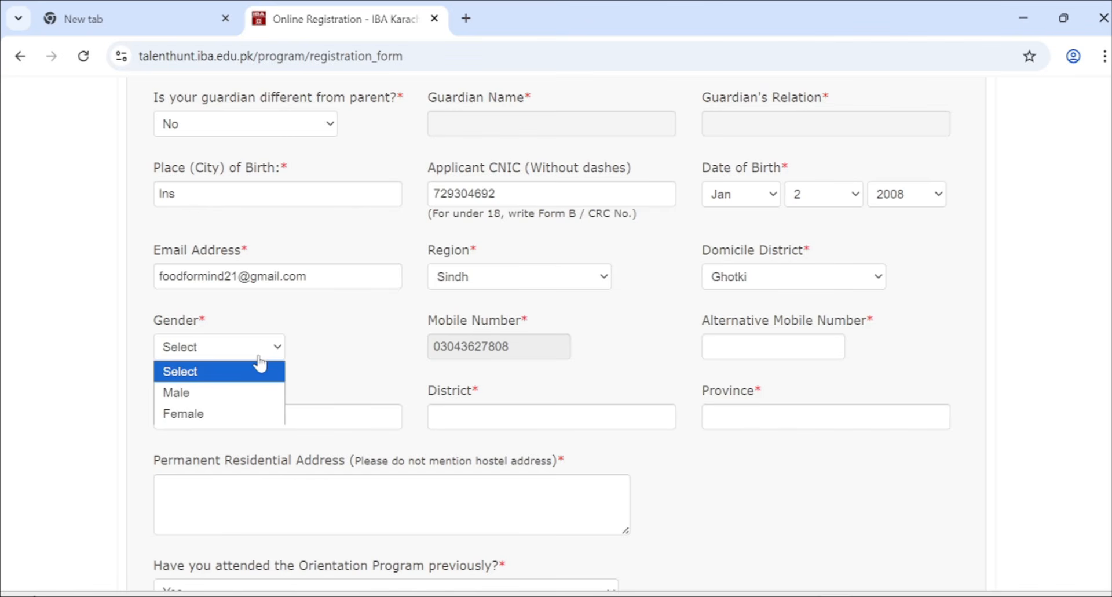
click(226, 395)
click(740, 342)
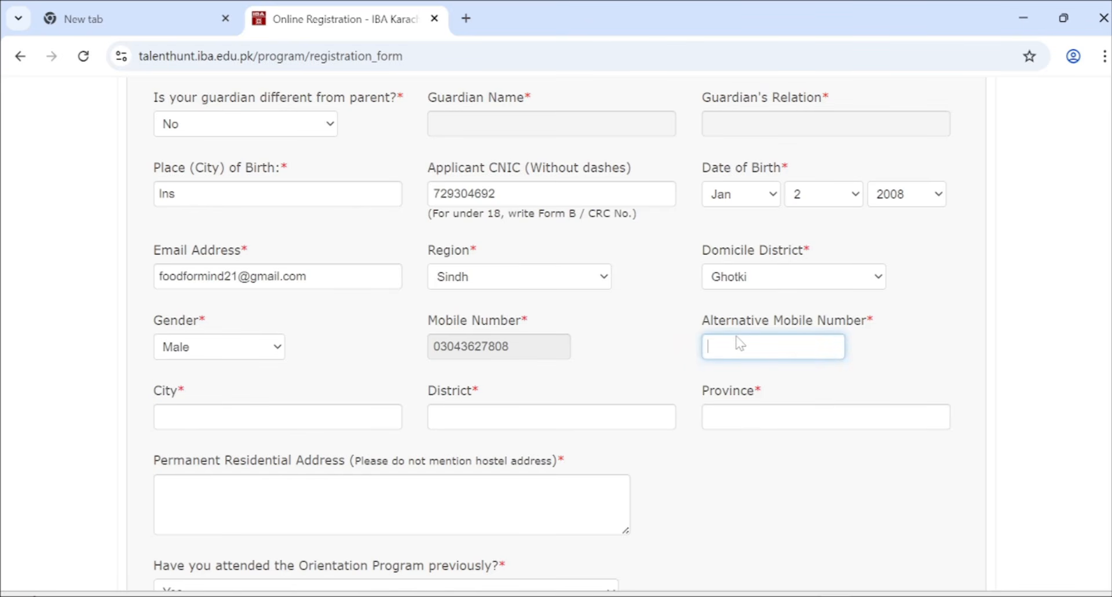
- Enter the alternative mobile number, city and district karachi, and province sindh
scroll(740, 343, down, 1)
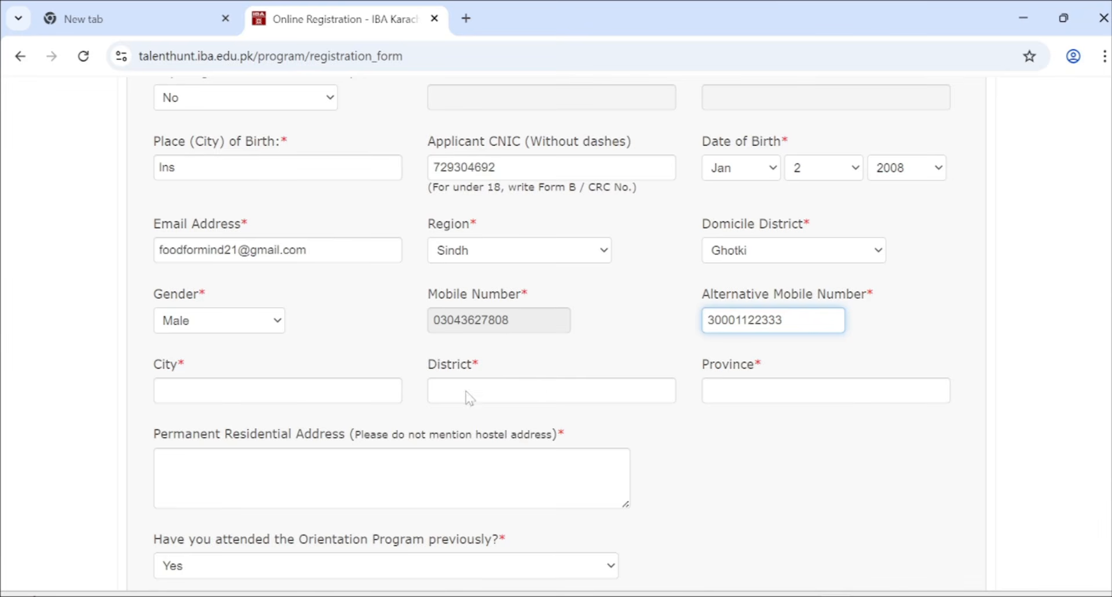
click(265, 400)
text(k)
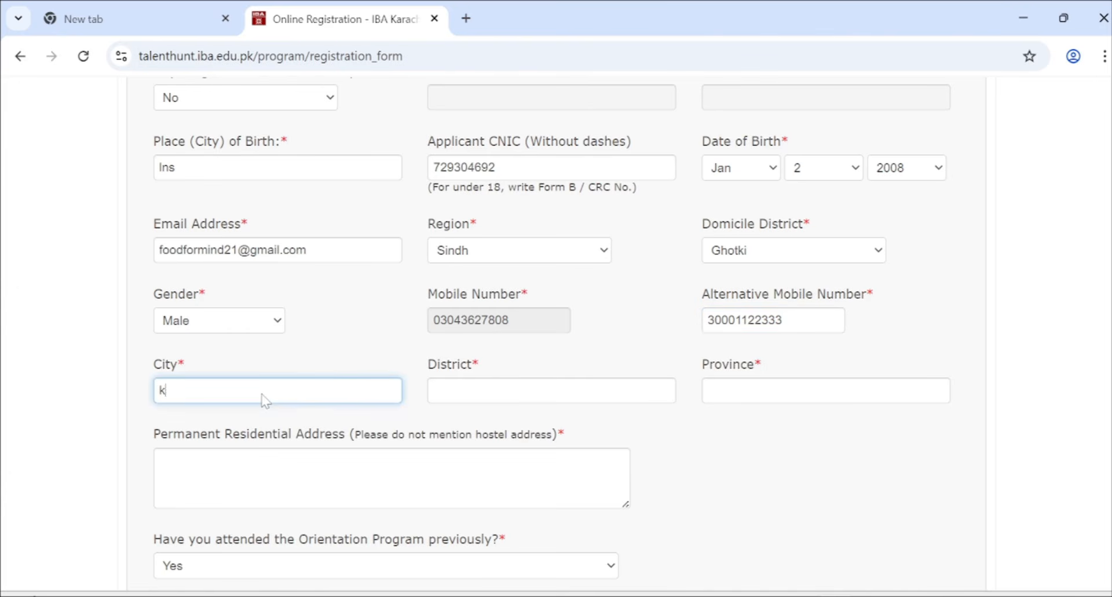
text(arachi)
key(Tab)
text(karachi)
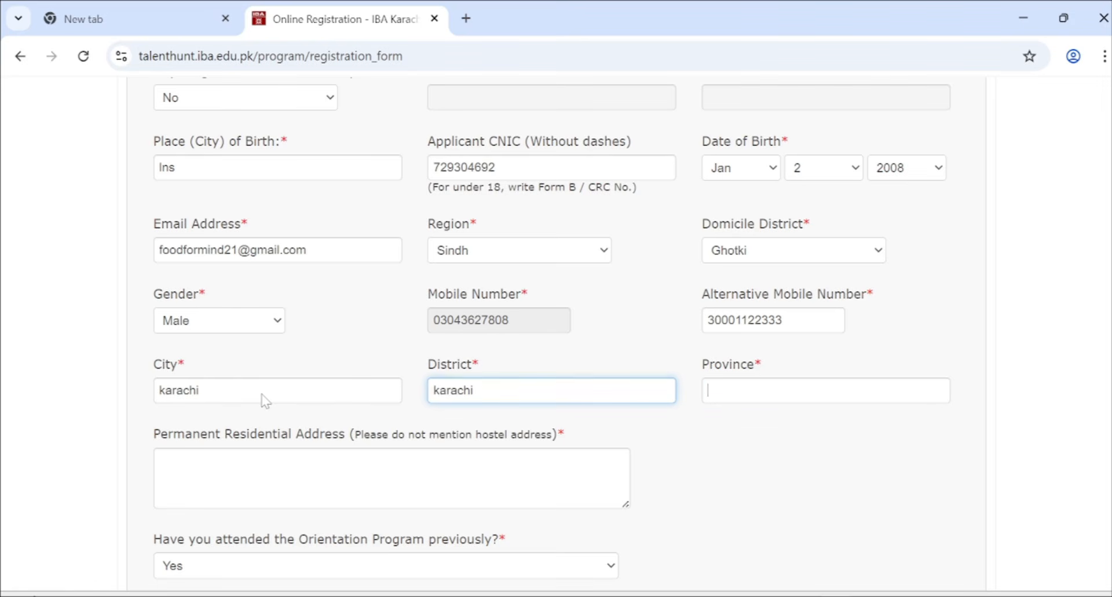
key(Tab)
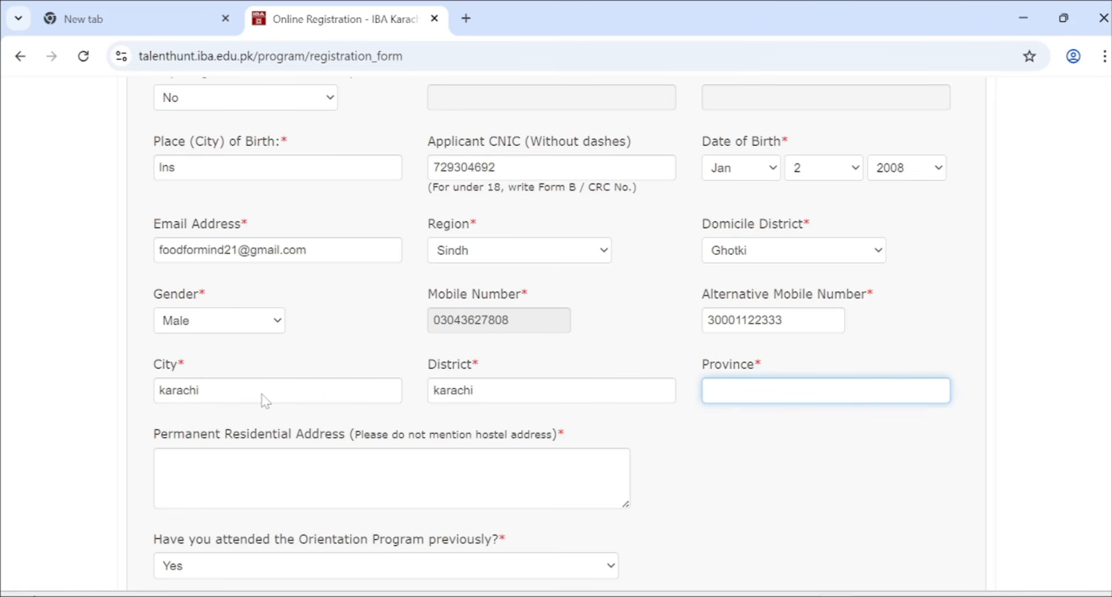
text(sindh)
key(Tab)
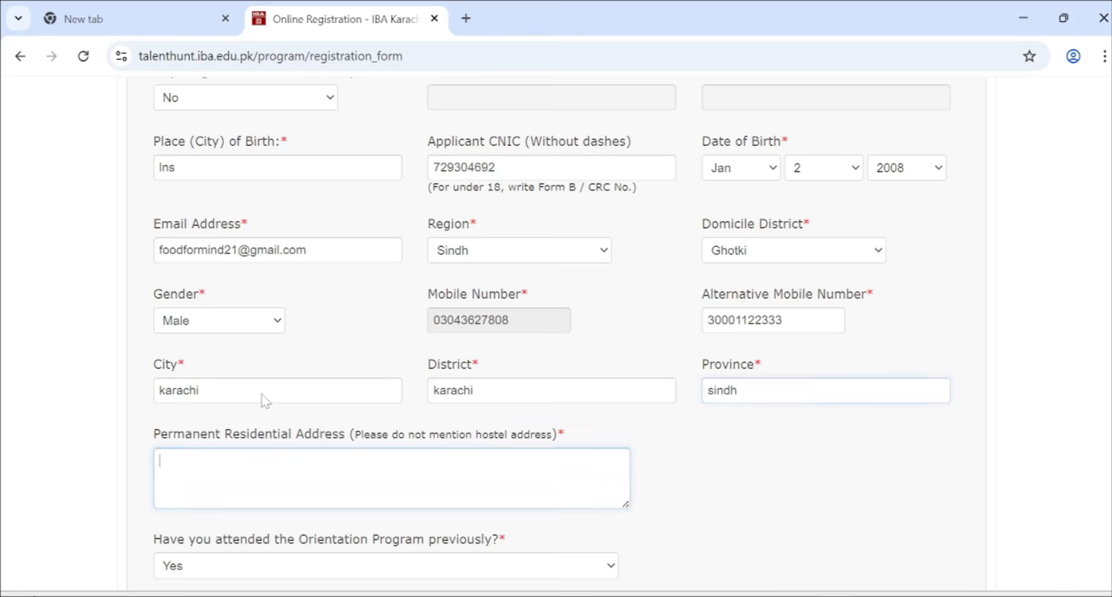
scroll(266, 399, down, 1)
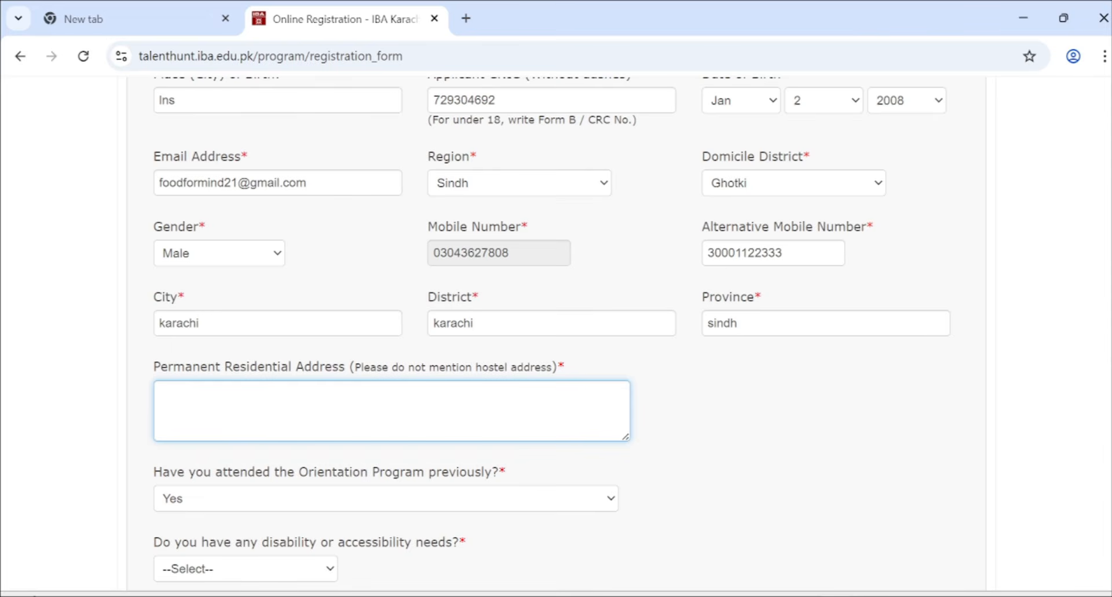
scroll(290, 361, down, 1)
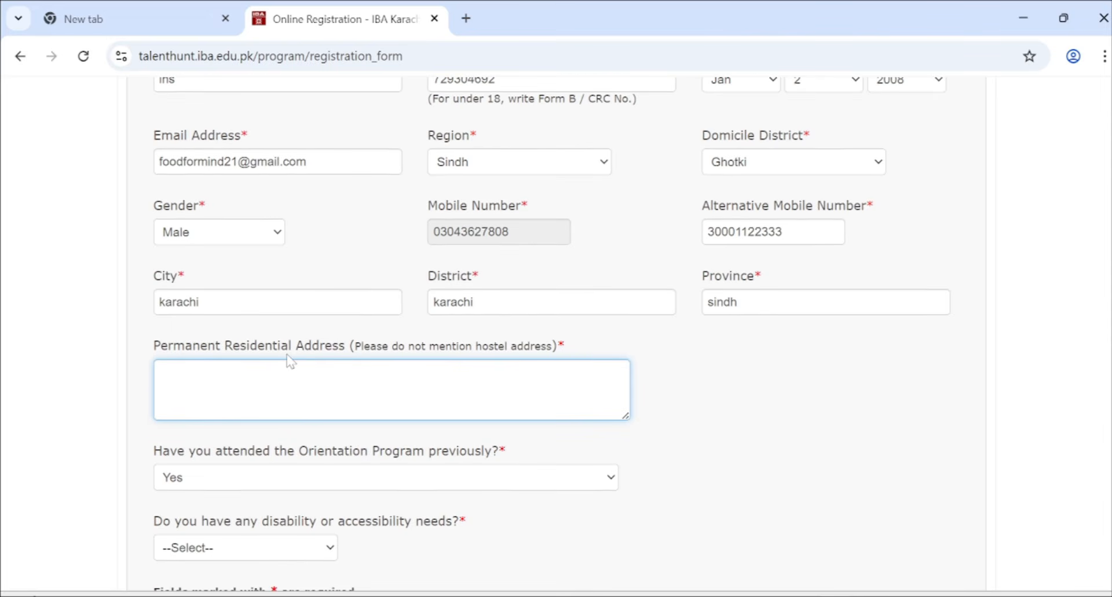
- Type the permanent residential address into the address box
drag(348, 346, 128, 343)
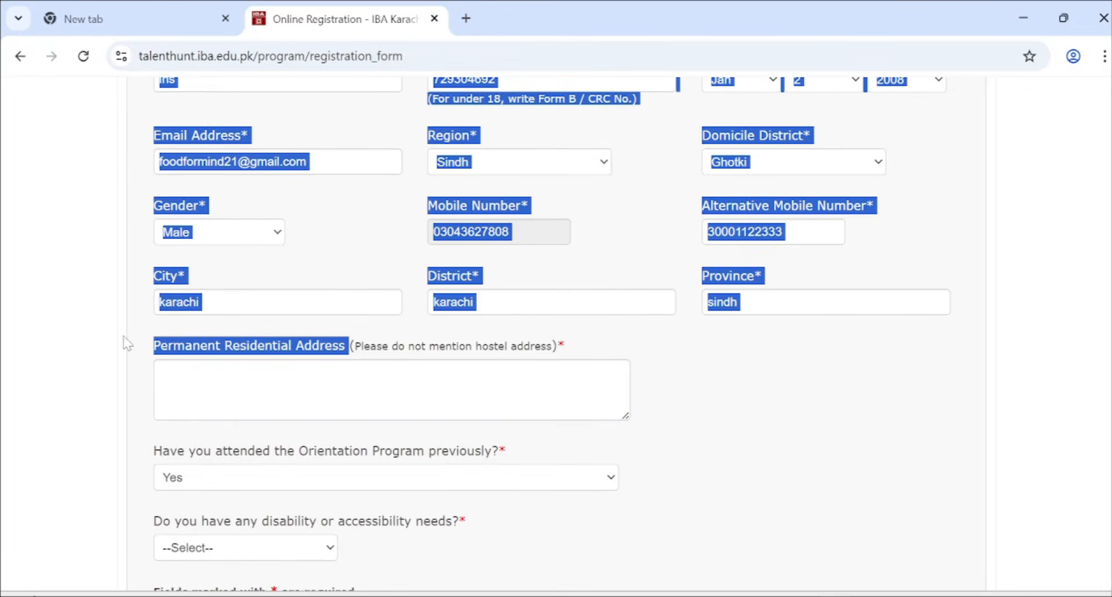
click(168, 377)
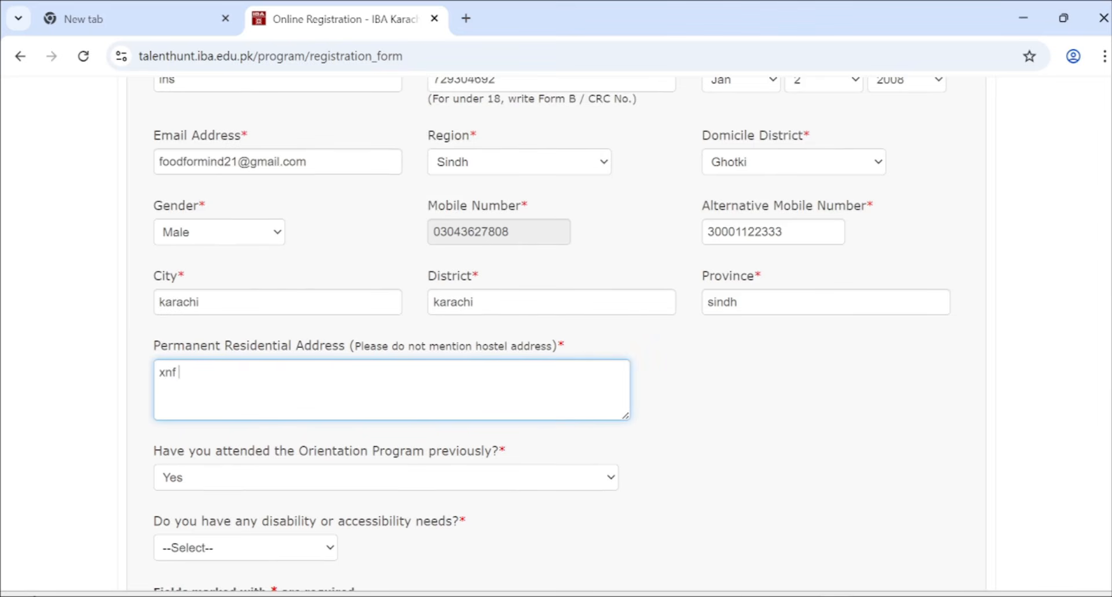
text(xnf oye odqwig)
scroll(223, 419, down, 2)
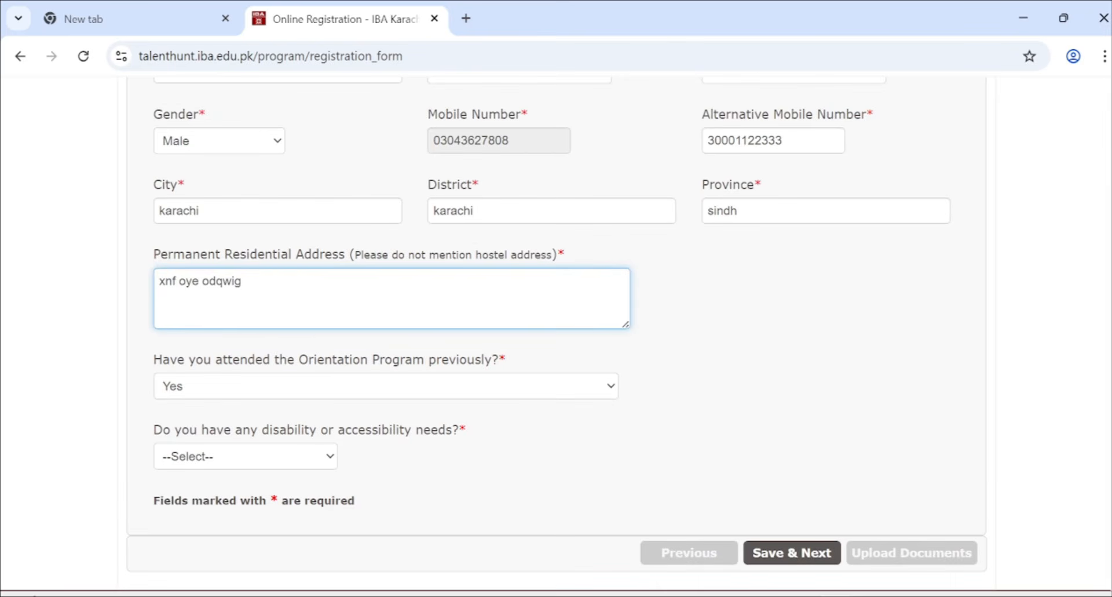
- Answer No to the prior Orientation Program attendance question
click(196, 393)
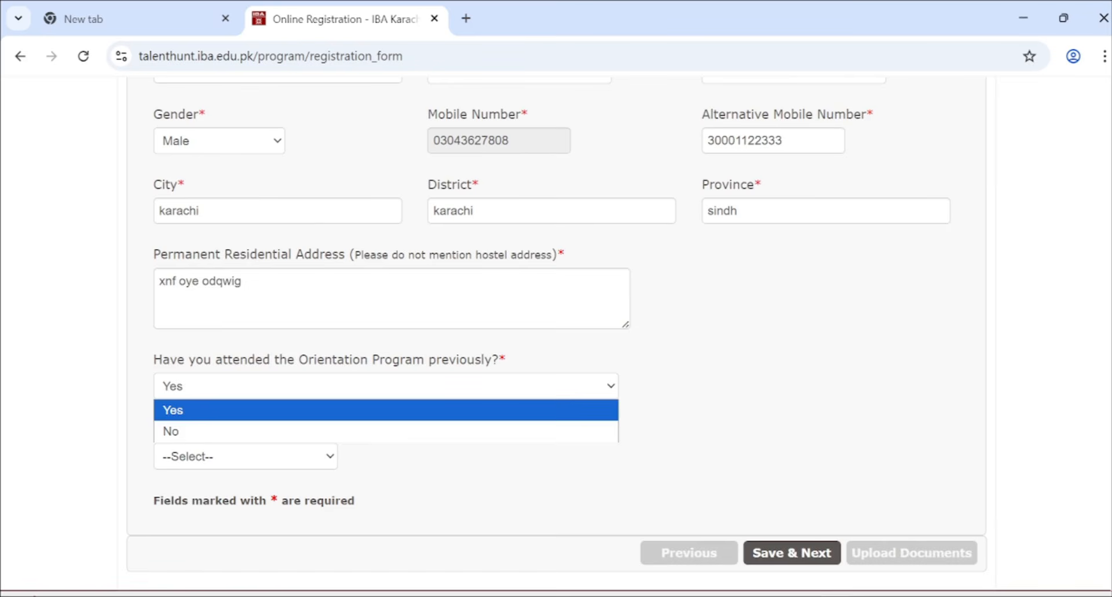
drag(154, 359, 524, 360)
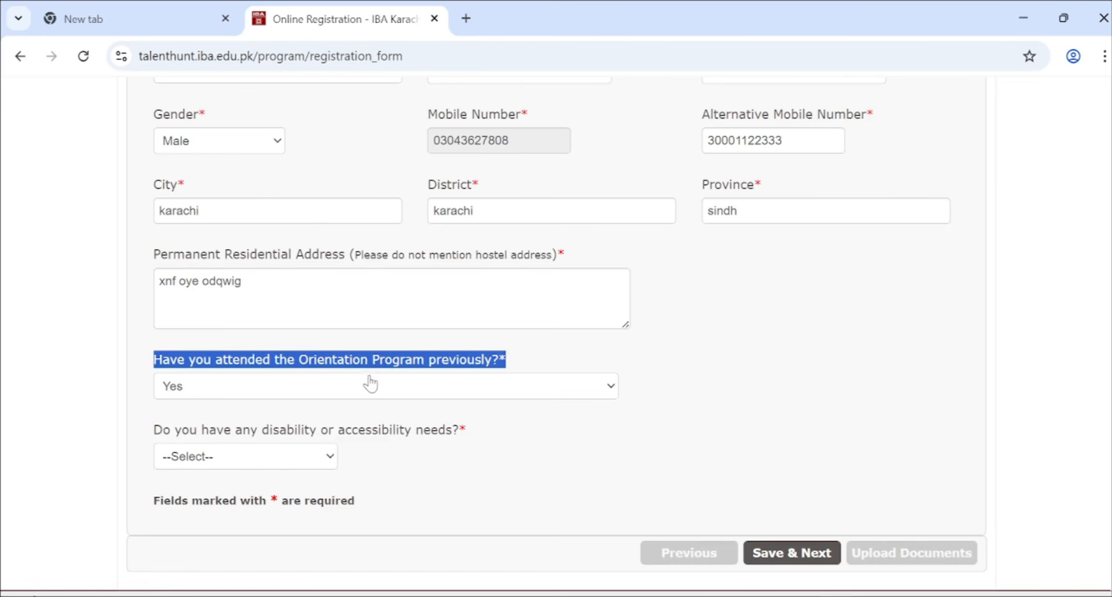
click(307, 387)
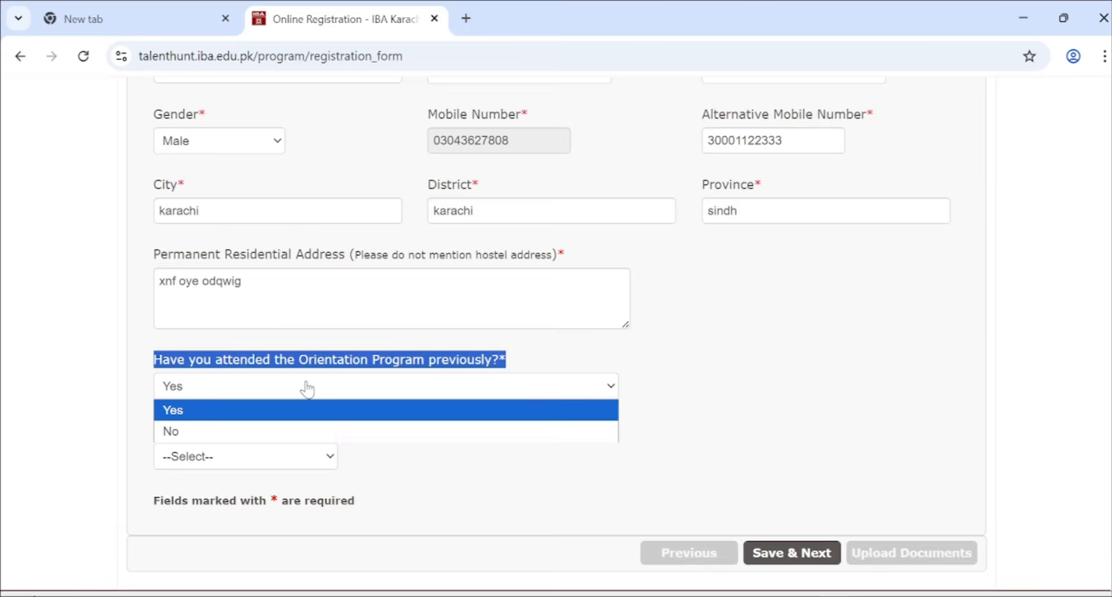
click(267, 430)
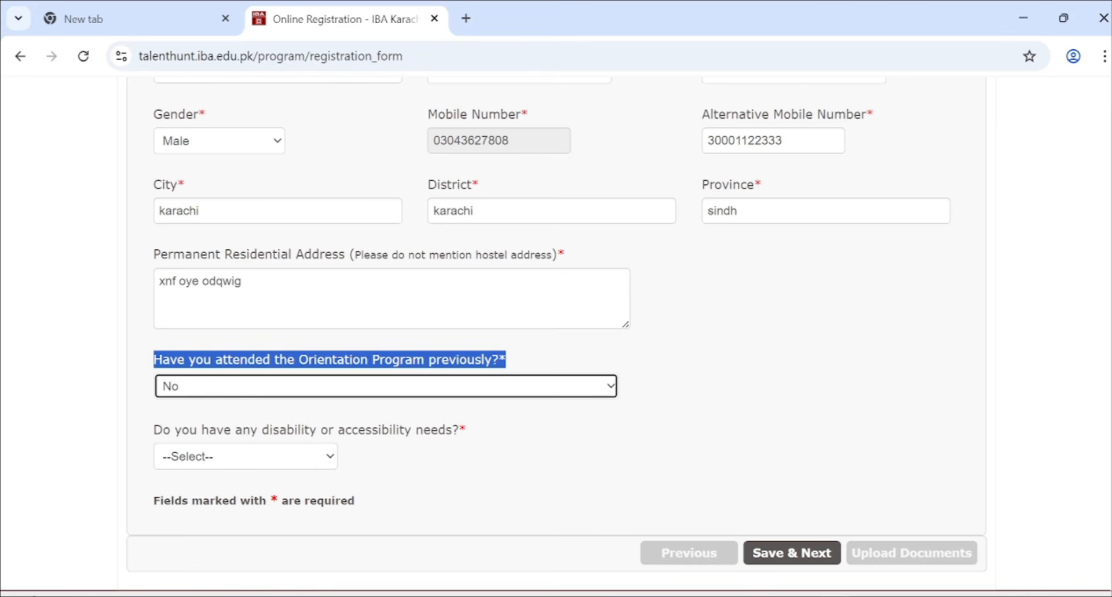
click(240, 457)
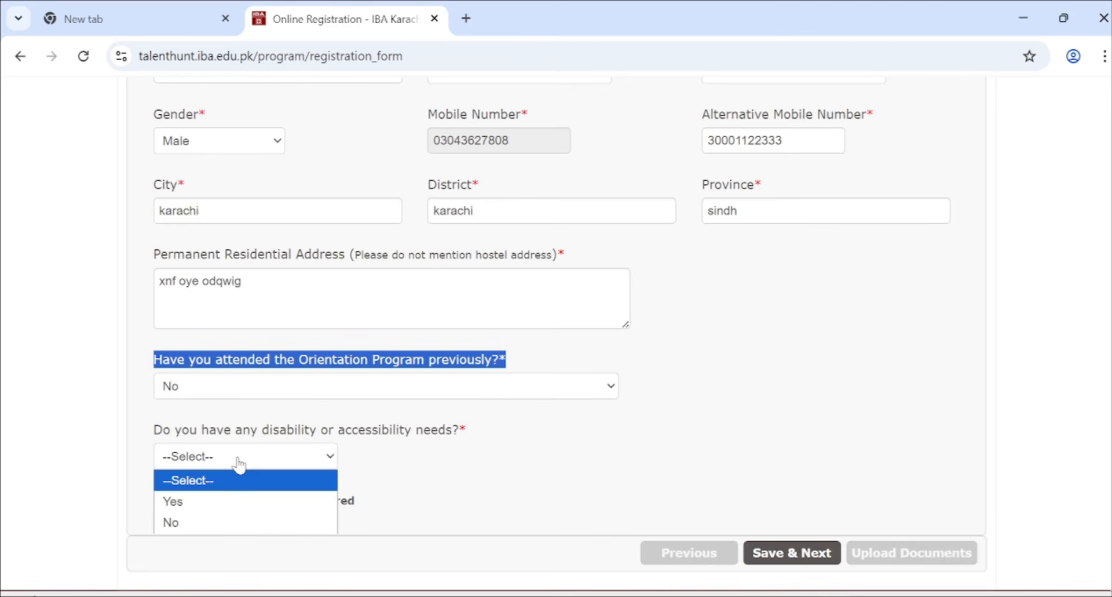
- Answer No to the disability question and try to save the section
click(194, 517)
scroll(437, 410, down, 1)
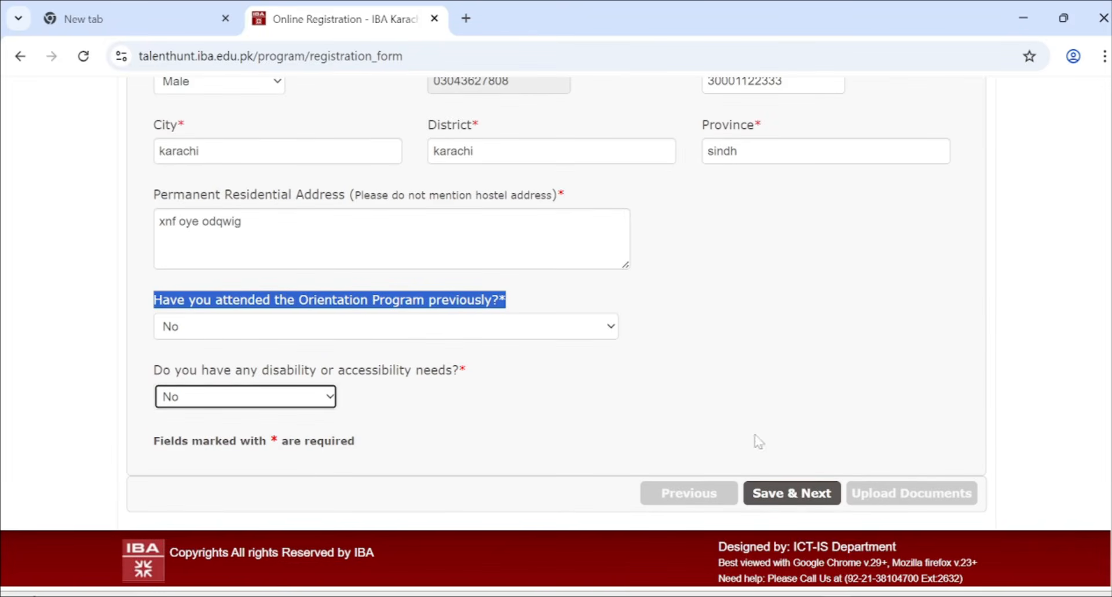
click(782, 493)
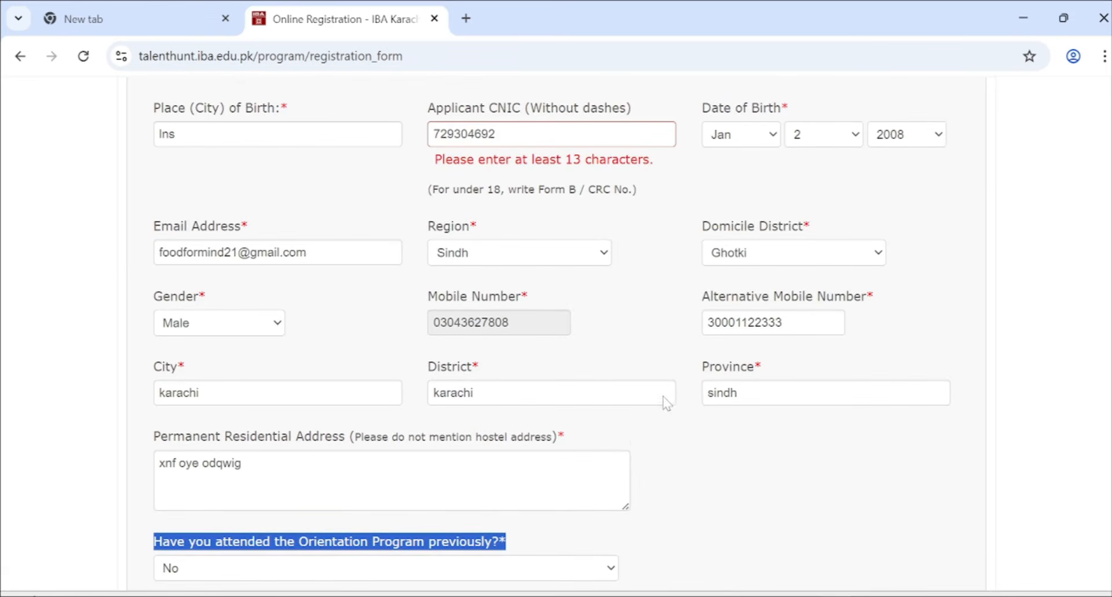
- Add digits to the CNIC so it reaches 13 characters
click(532, 134)
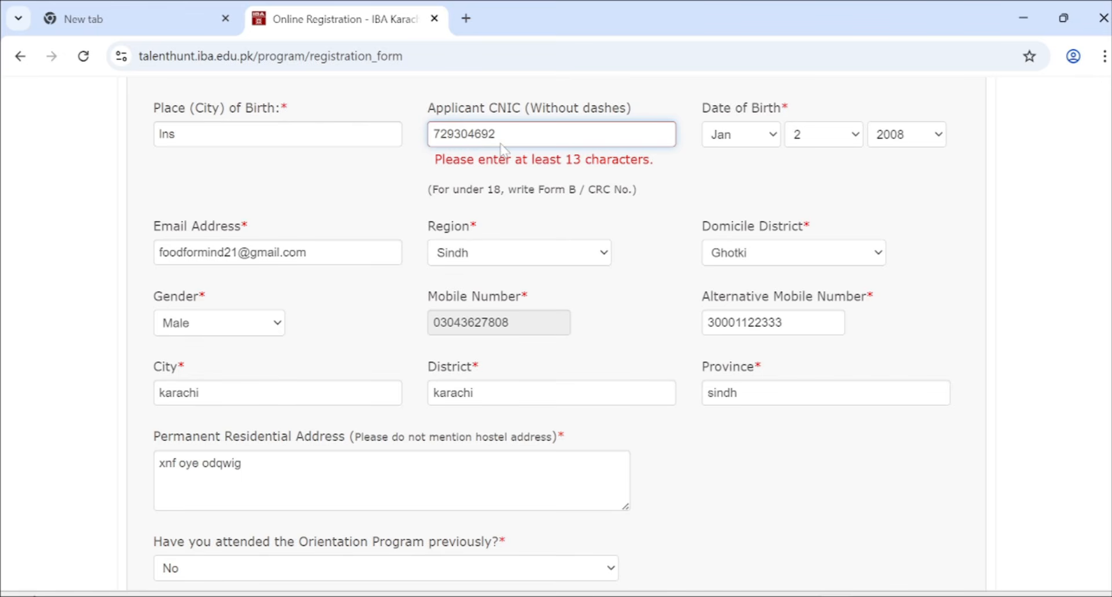
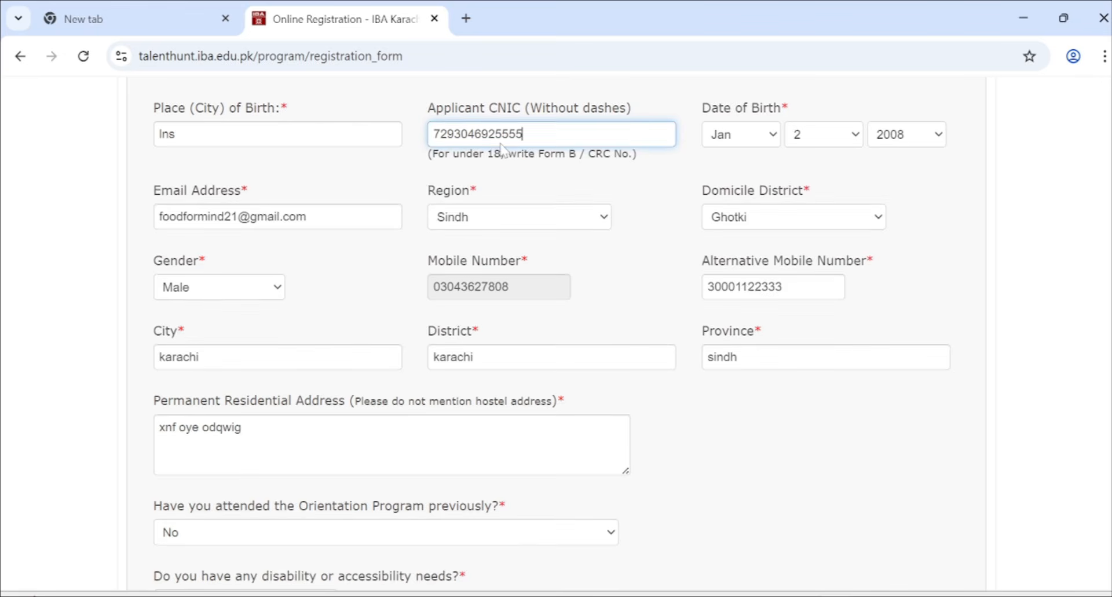
scroll(503, 151, down, 3)
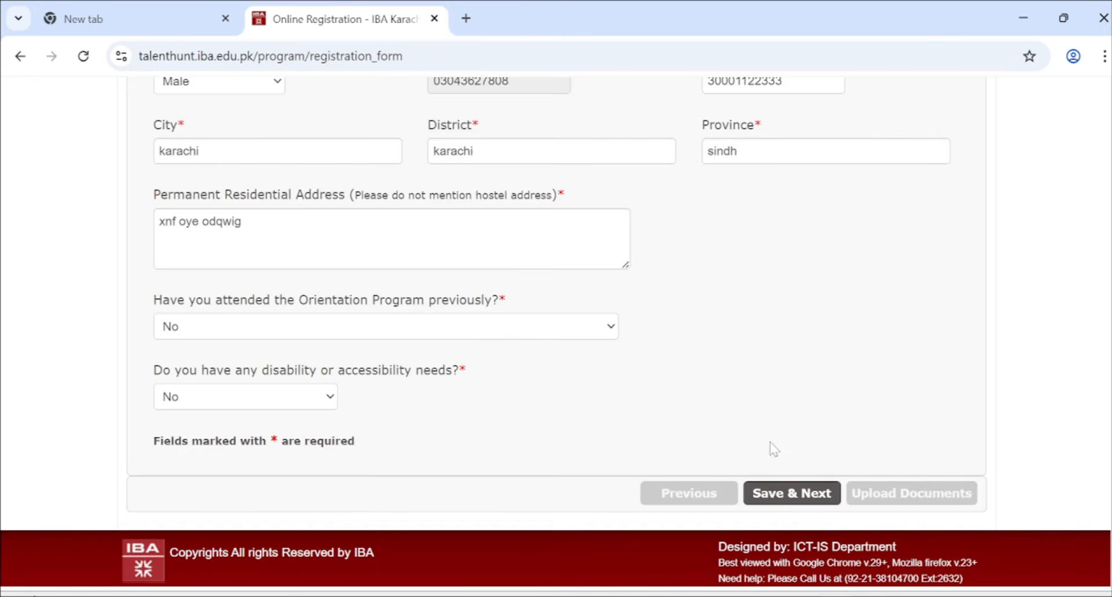
- Save the personal details and move on to Section B Educational Details
click(781, 494)
scroll(573, 338, up, 5)
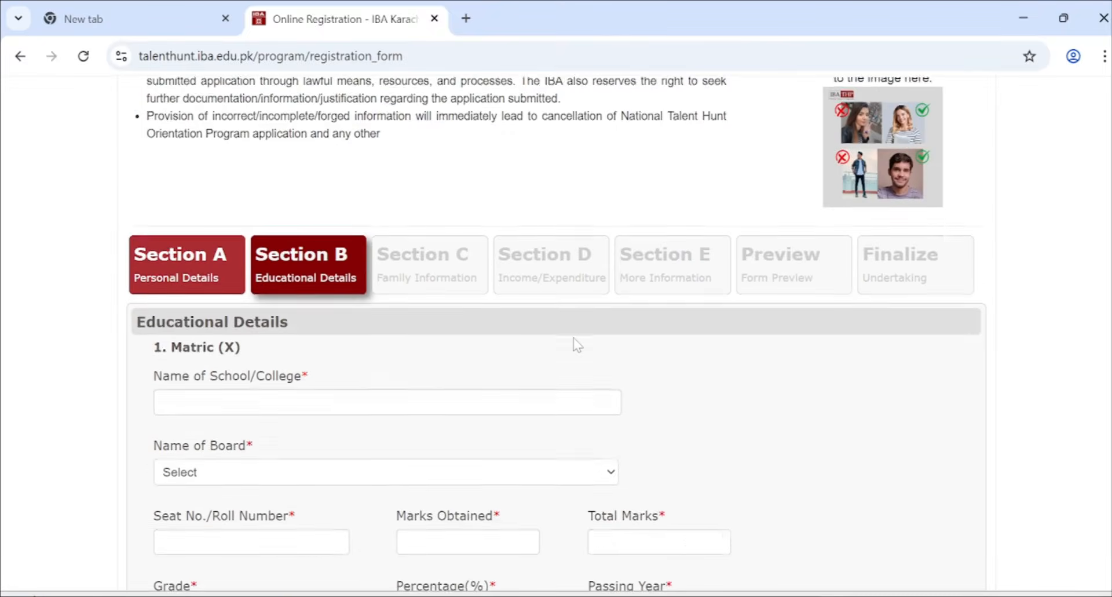
scroll(574, 338, down, 2)
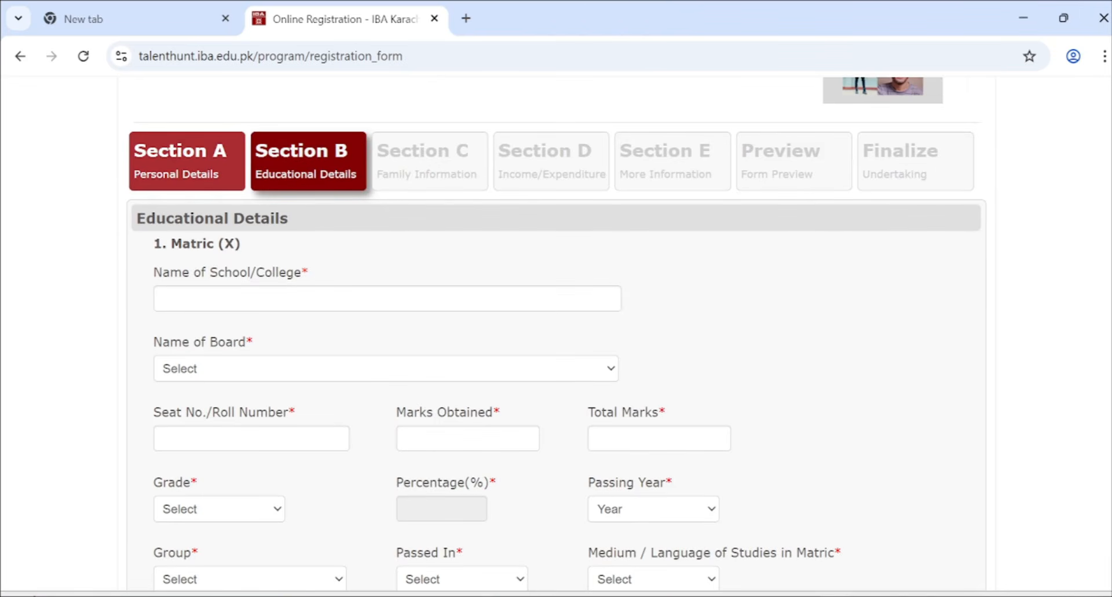
scroll(312, 235, down, 1)
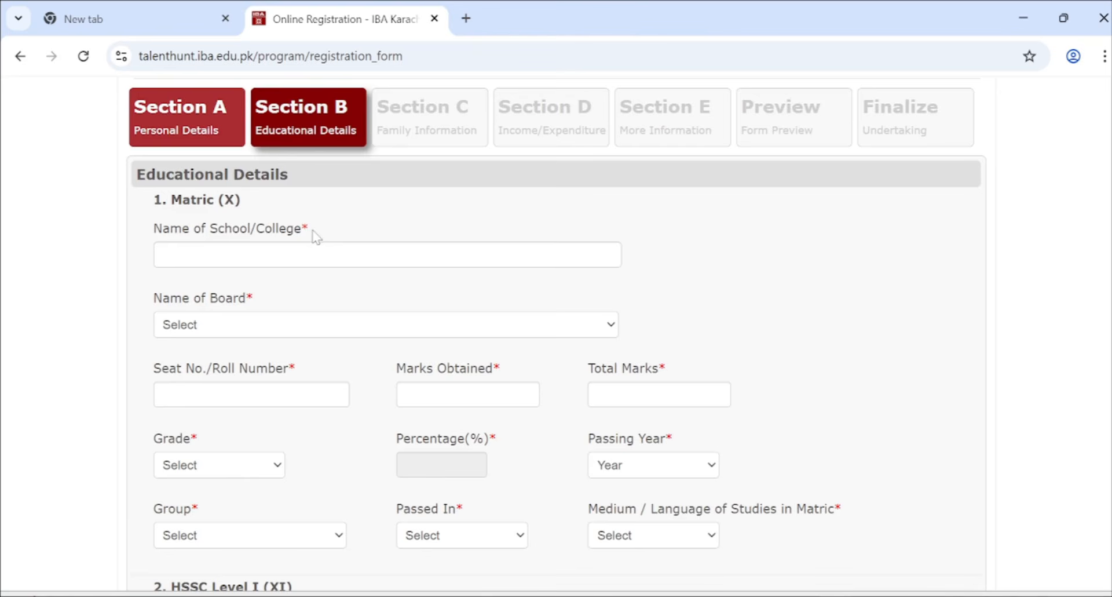
- Enter Matric school 'hwkjbkbd' and set its board to Sukkur(Sindh)
click(246, 255)
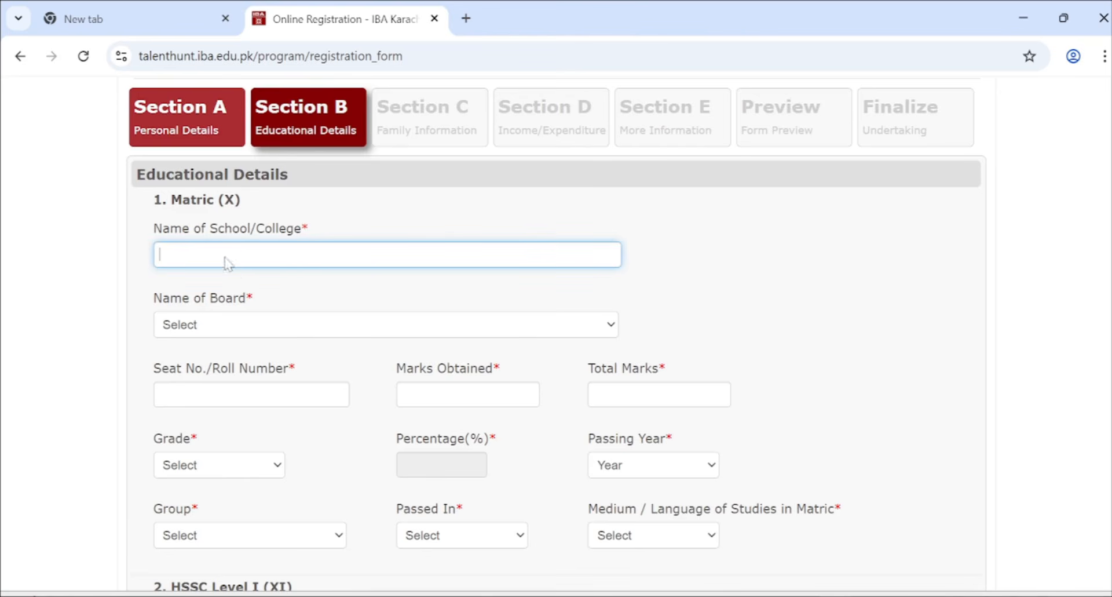
text(hwkjbkbd)
click(214, 324)
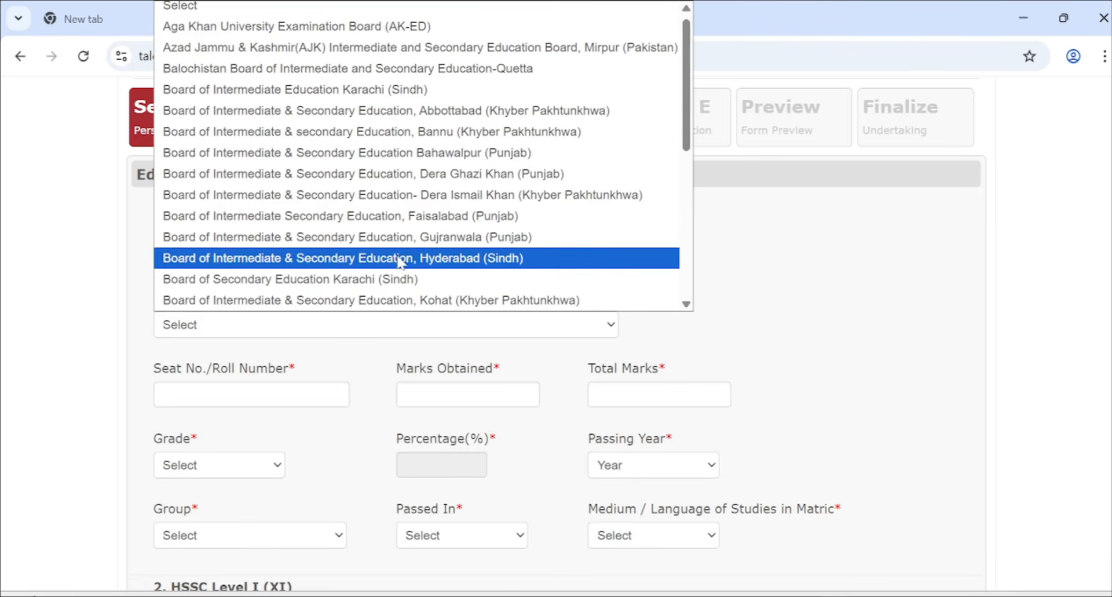
scroll(378, 256, down, 5)
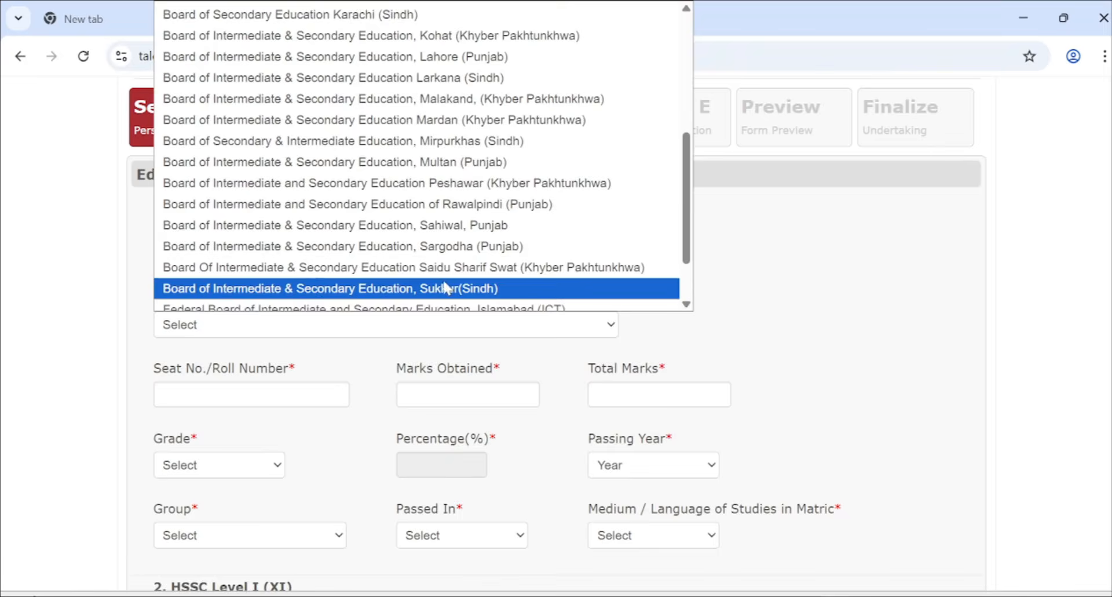
click(446, 288)
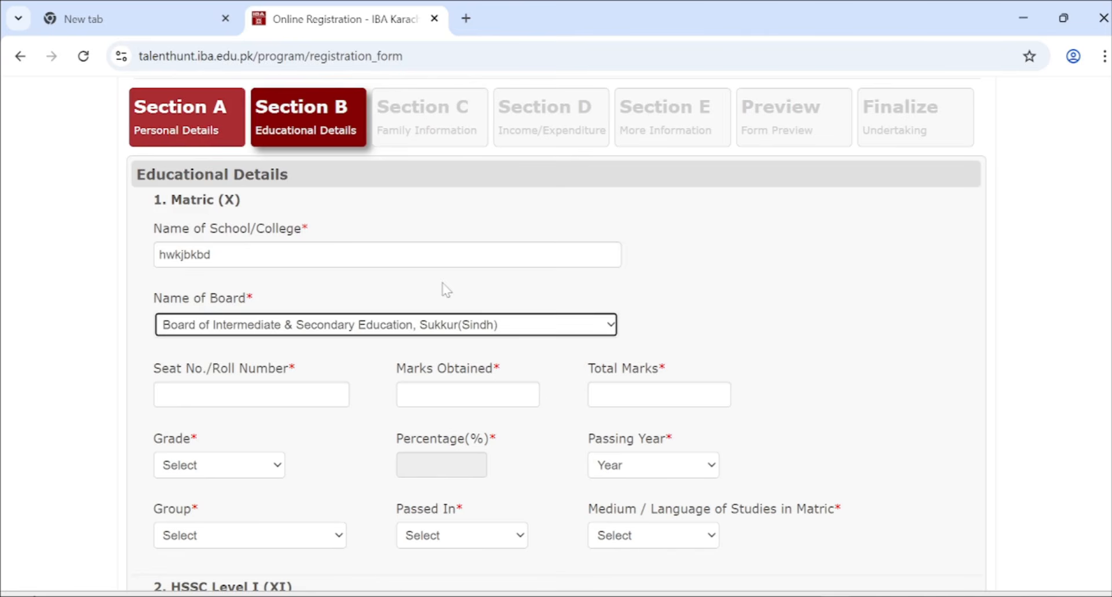
- Enter the Matric seat number with 782 marks obtained out of 850
click(241, 383)
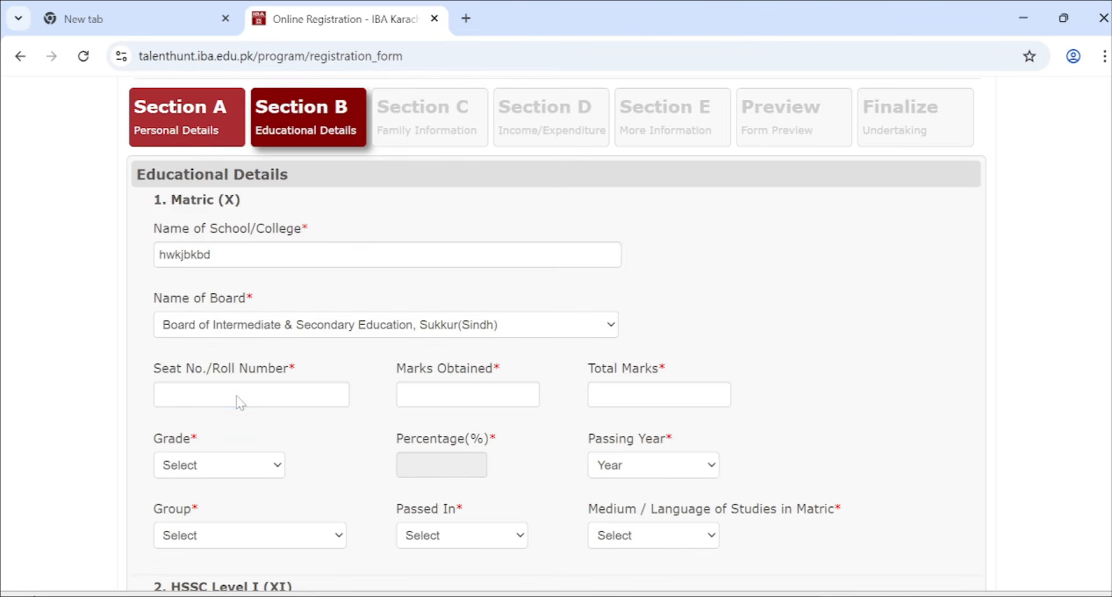
click(237, 395)
key(Tab)
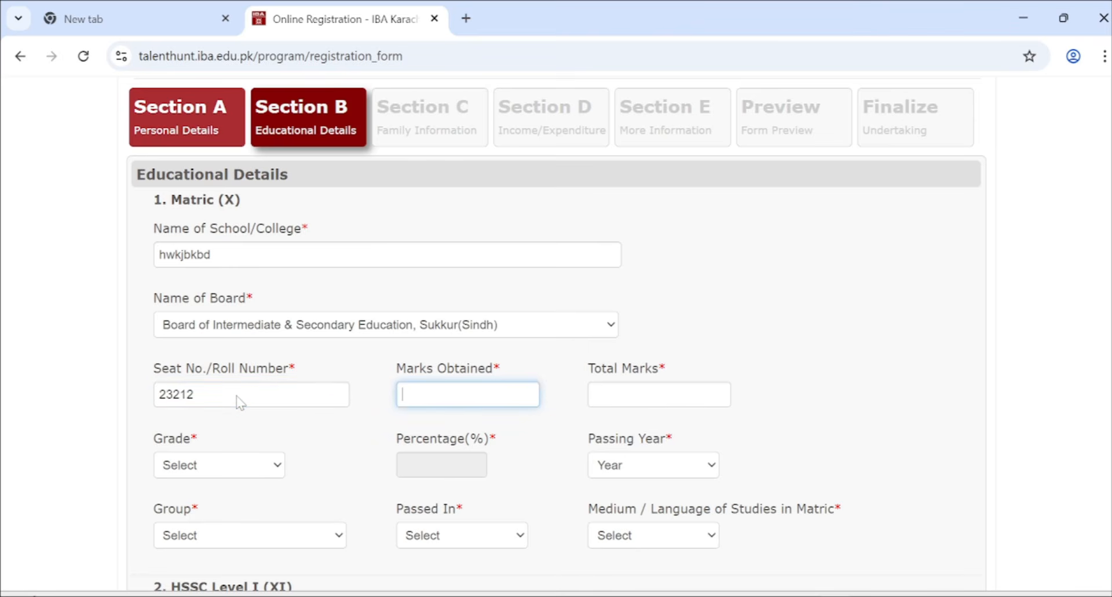
text(782)
key(Tab)
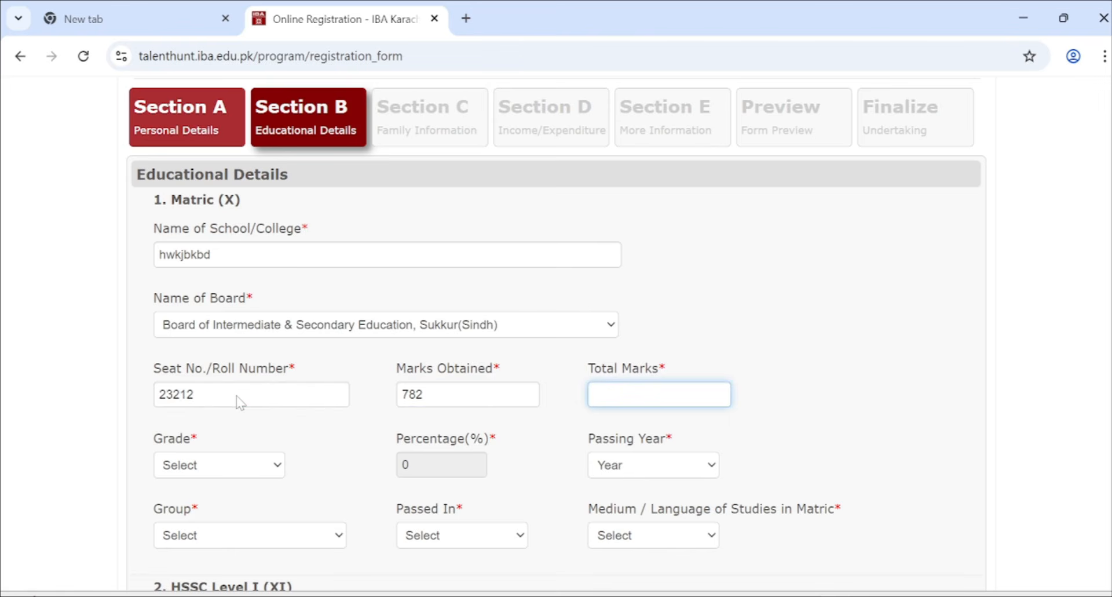
text(850)
key(Tab)
- Set the Matric grade to A-1 and passing year to 2023
click(195, 465)
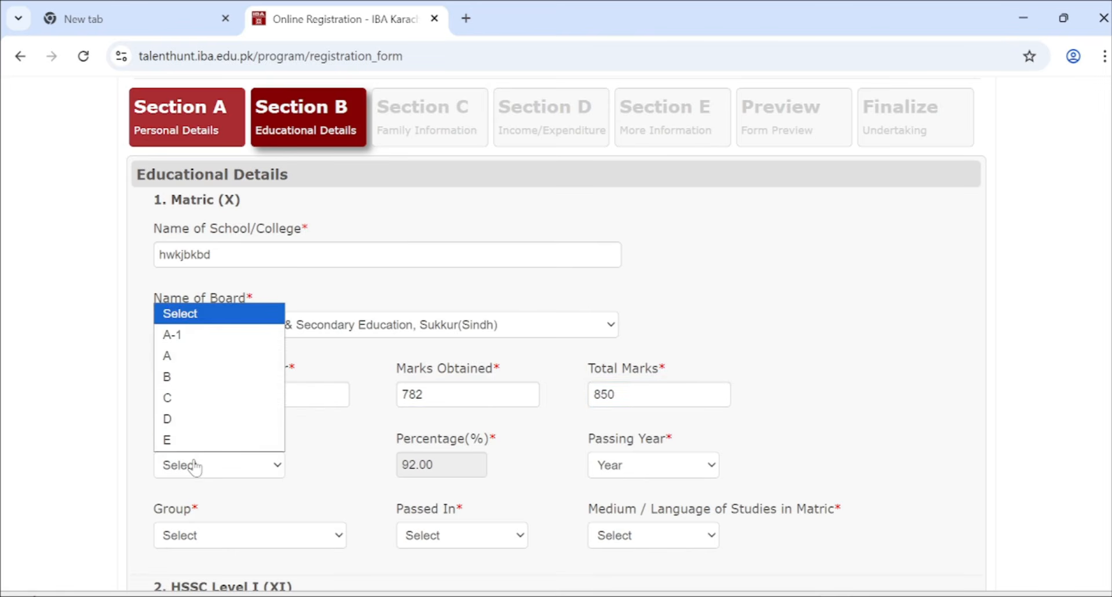
click(218, 337)
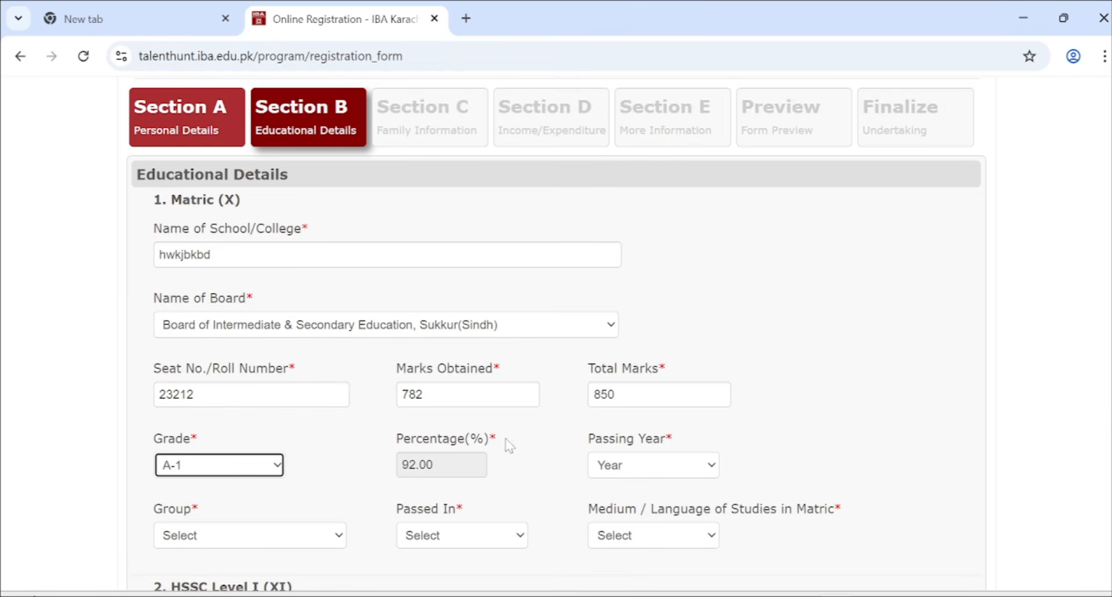
scroll(554, 472, down, 1)
click(651, 400)
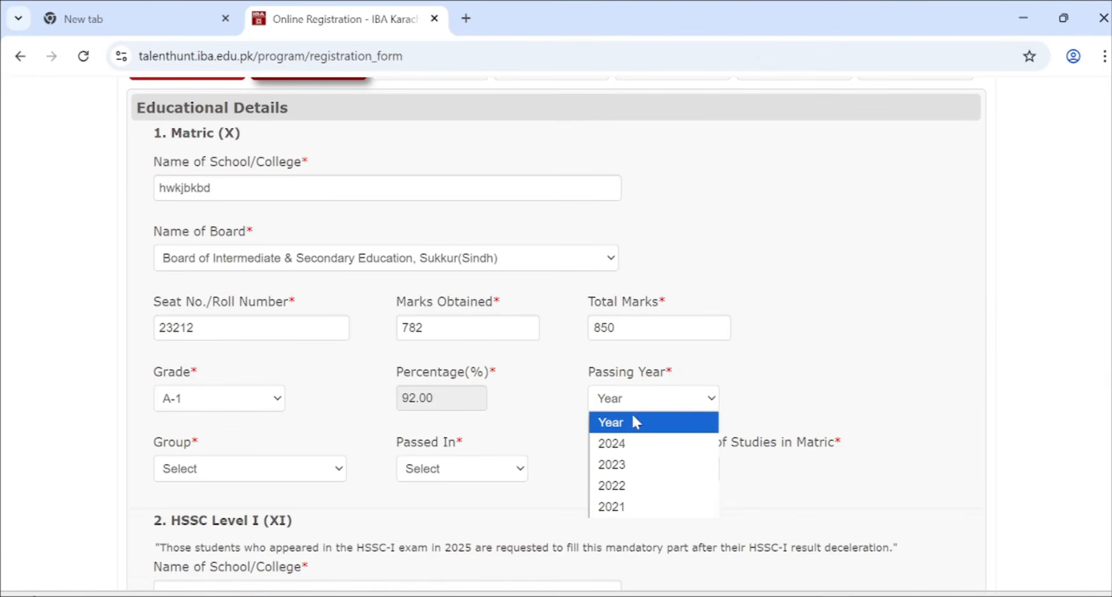
click(619, 465)
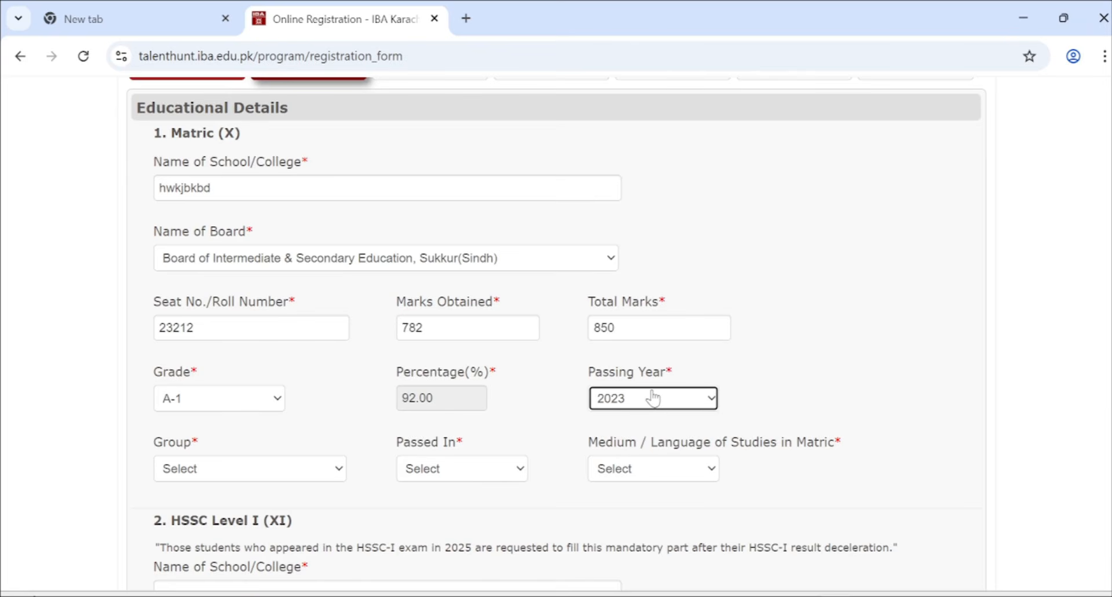
- Set the Matric group to Science and exam type to Annual Exam, then pick the study language
click(259, 476)
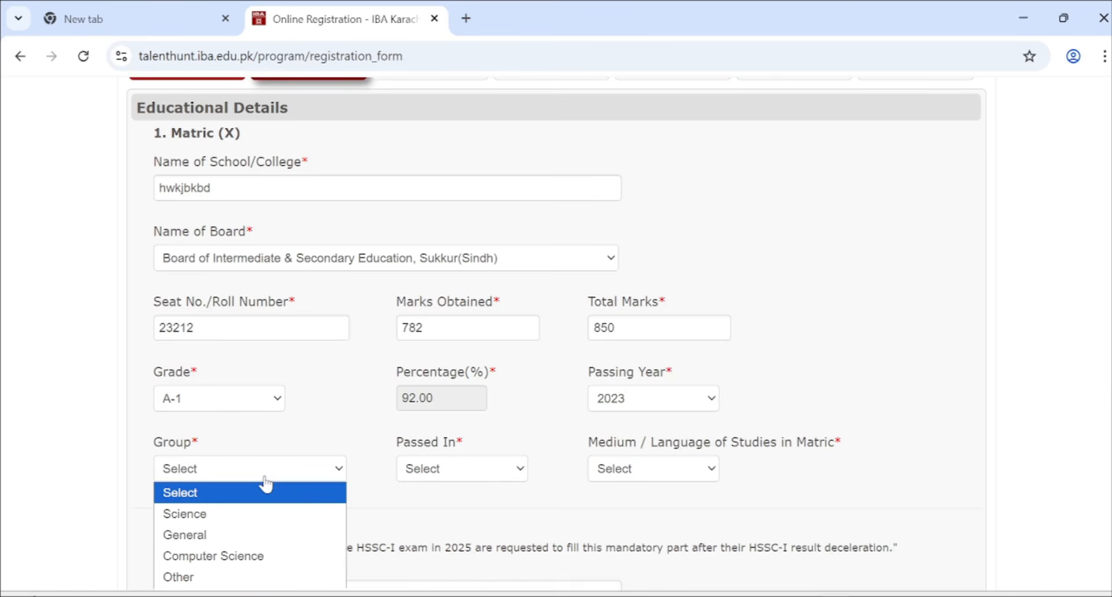
click(218, 514)
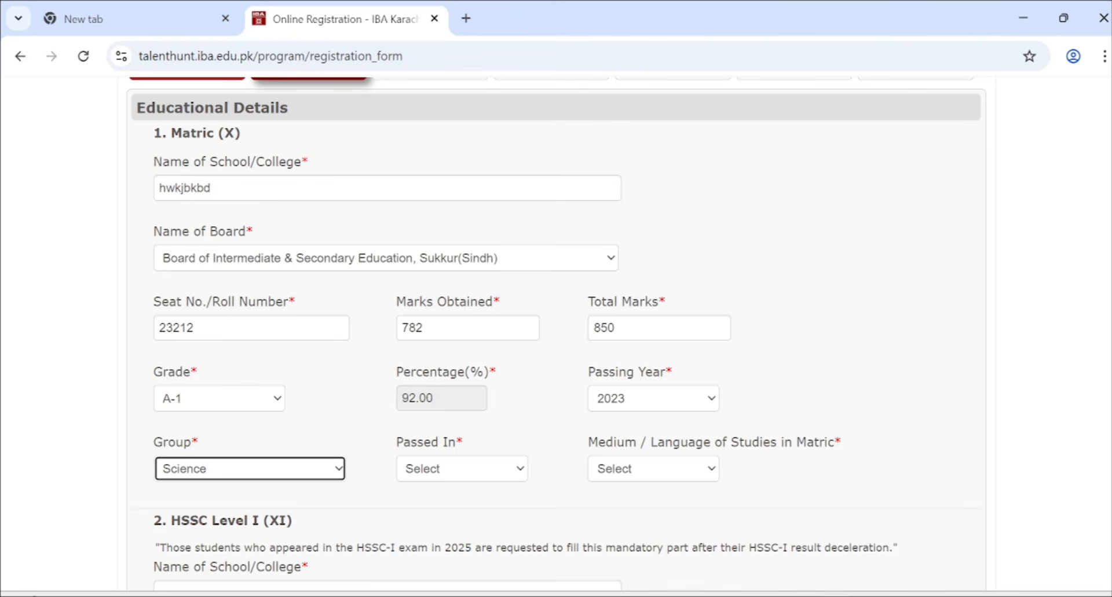
click(438, 472)
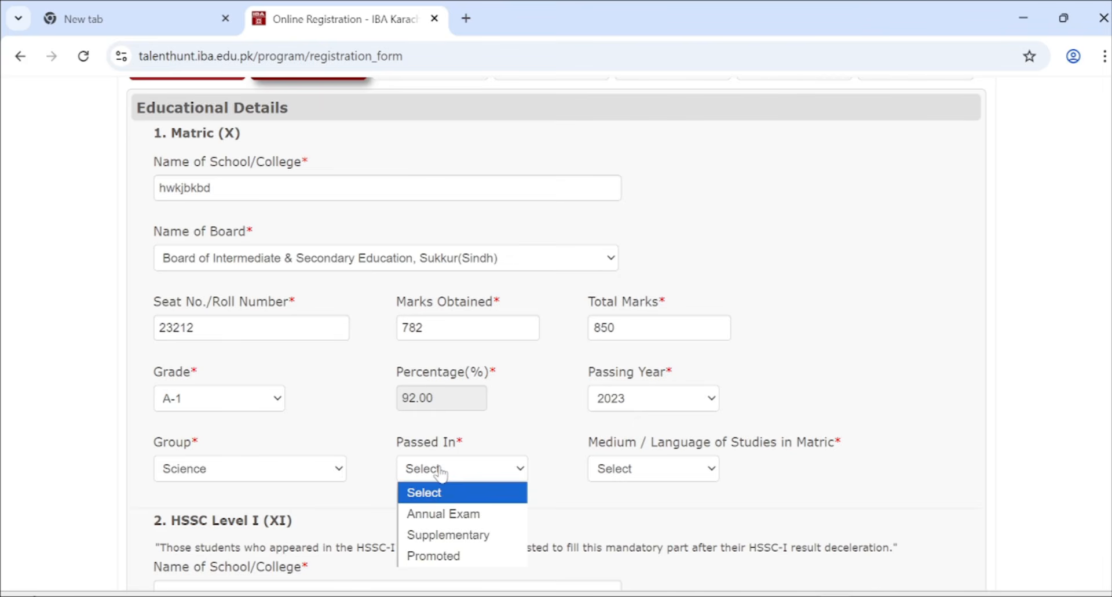
click(475, 513)
click(630, 470)
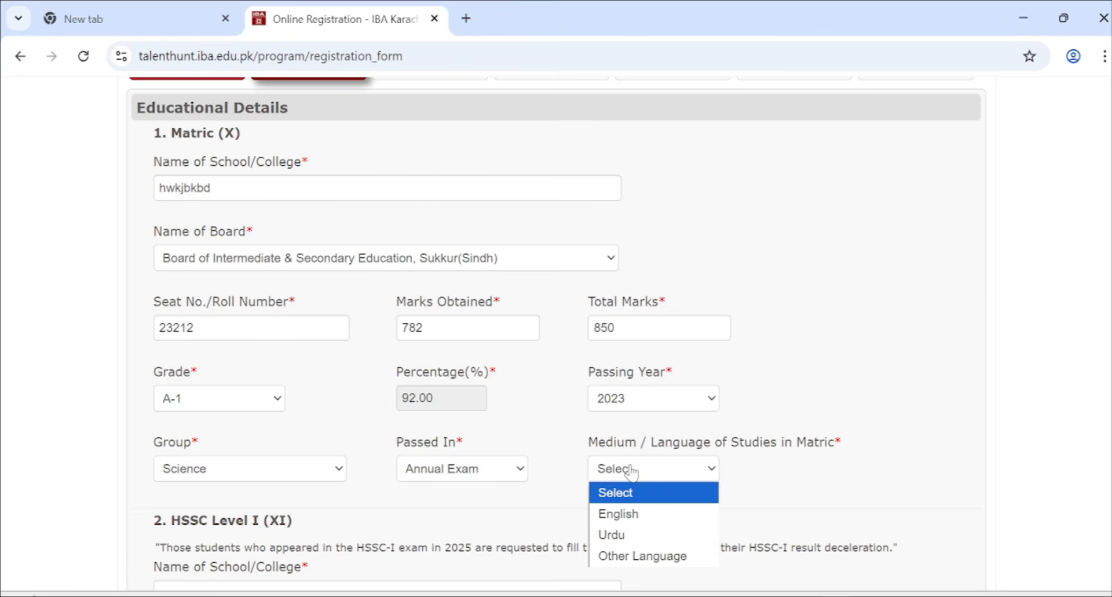
scroll(631, 472, down, 2)
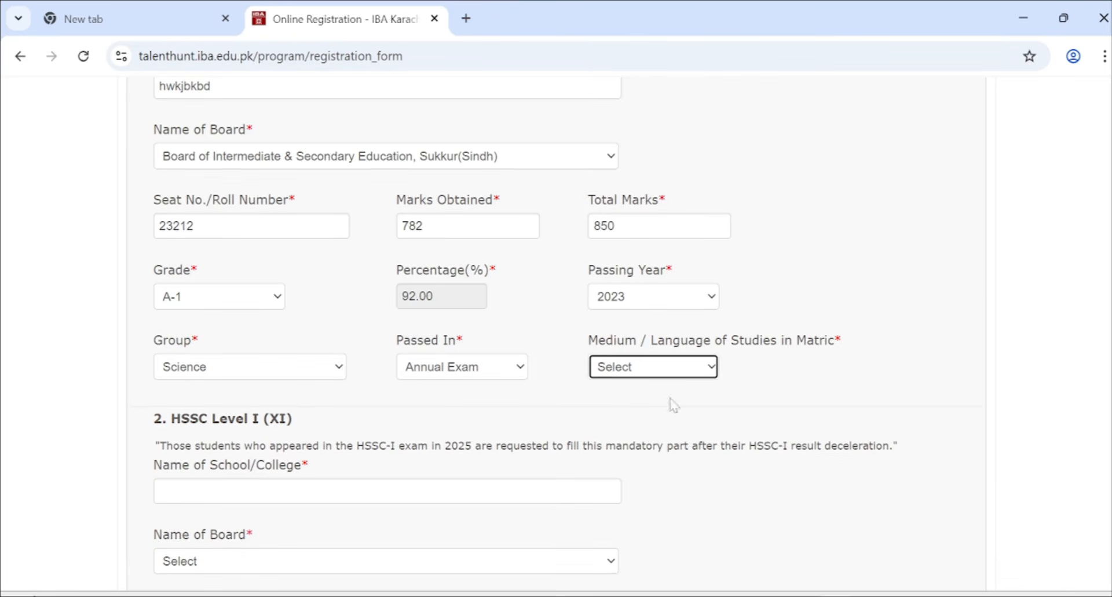
click(688, 374)
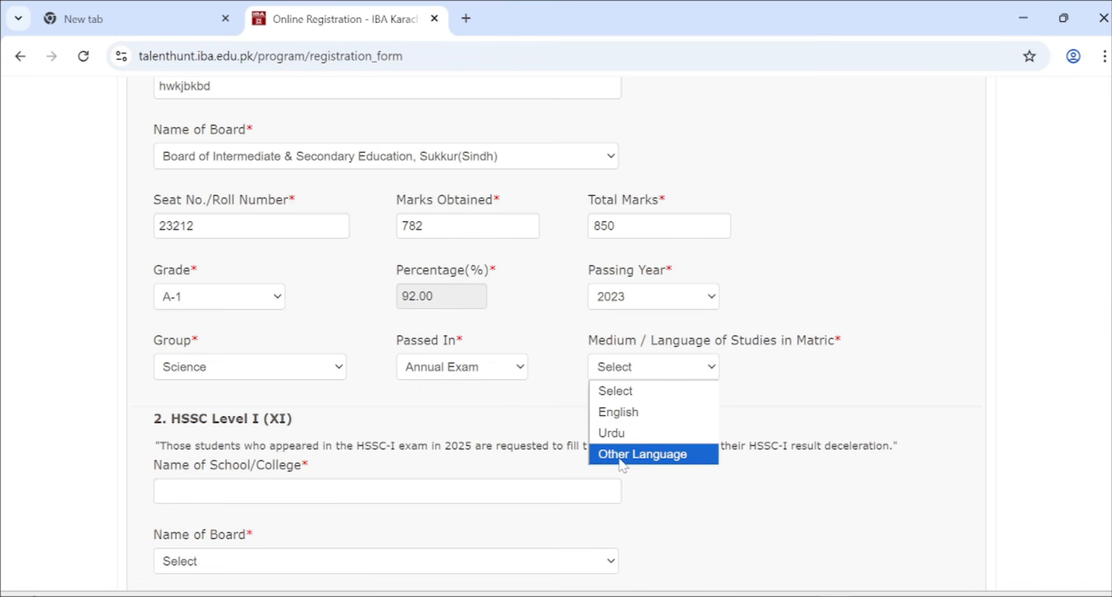
- Set the Matric medium of study to Urdu
click(652, 443)
scroll(348, 455, down, 3)
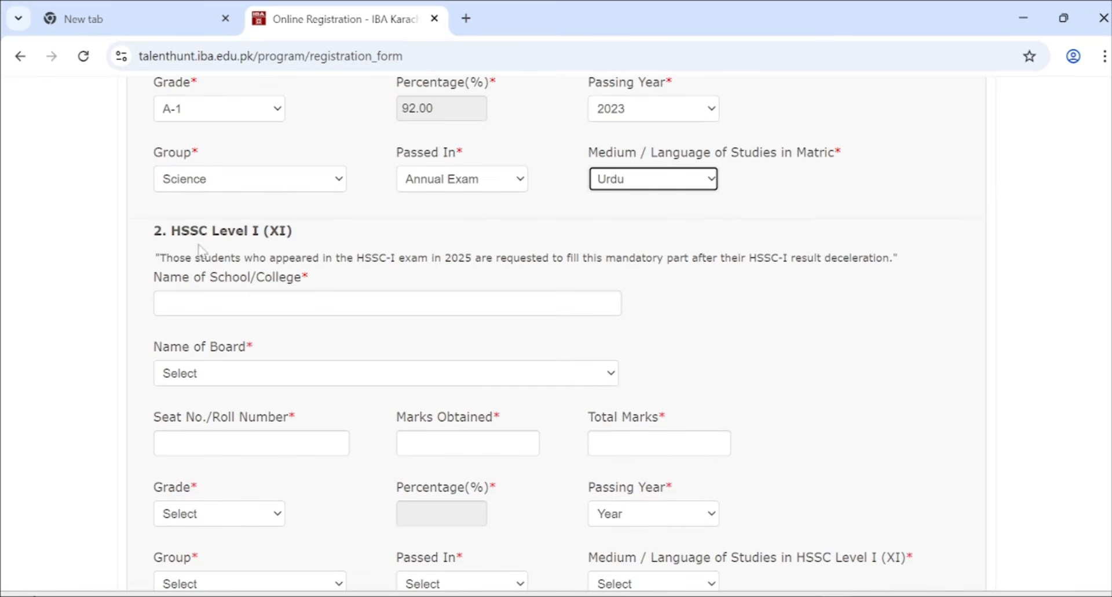
scroll(266, 283, down, 1)
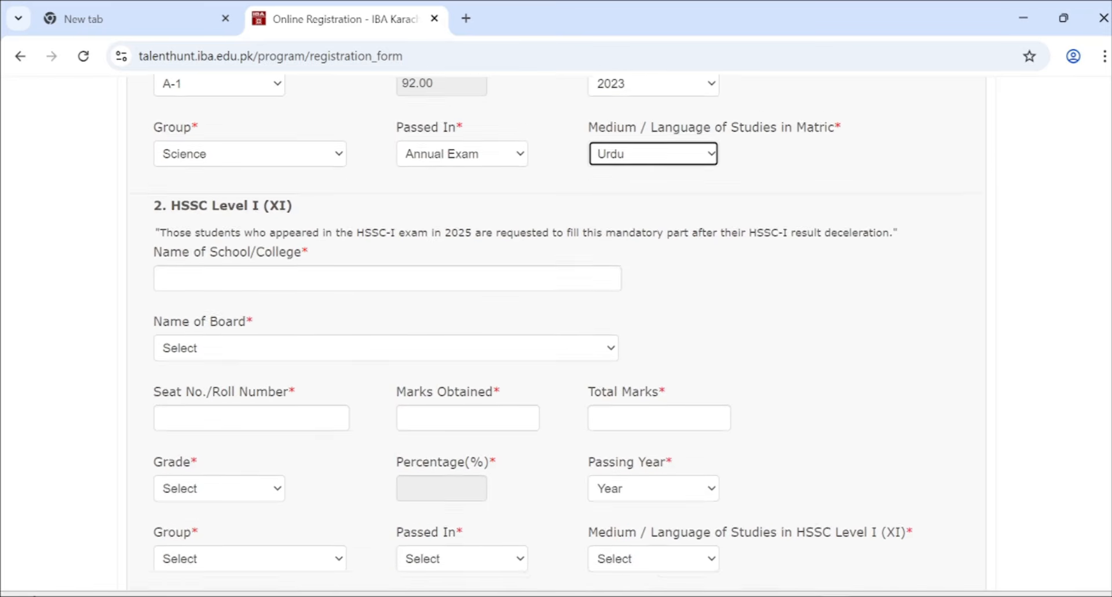
- Enter the HSSC Level I school name, Kohat board, seat number and marks 892/1100
click(253, 270)
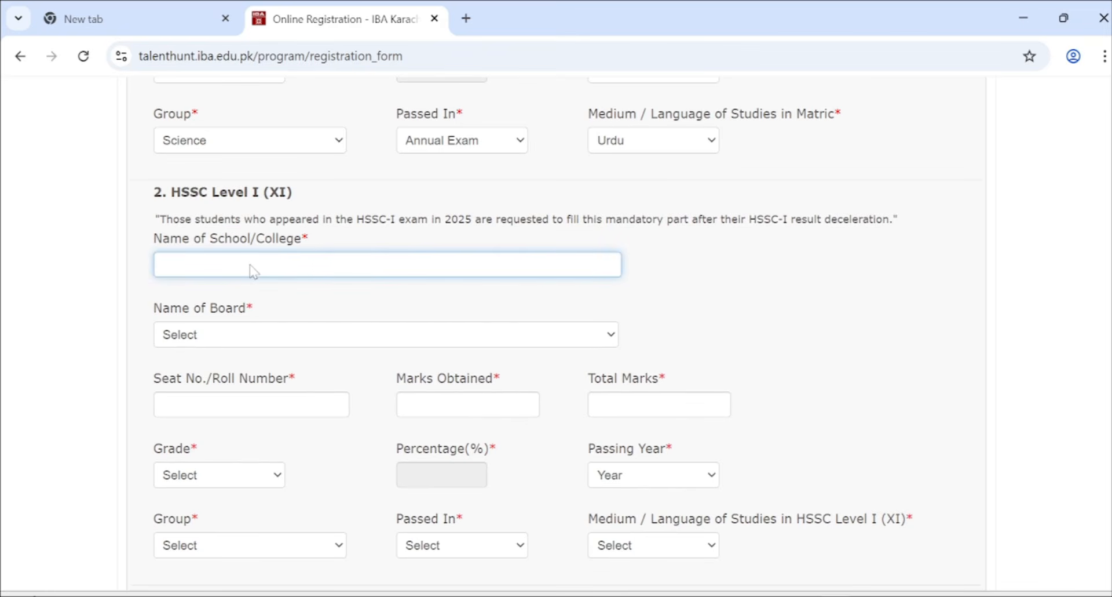
text(iewlgksvf)
key(Tab)
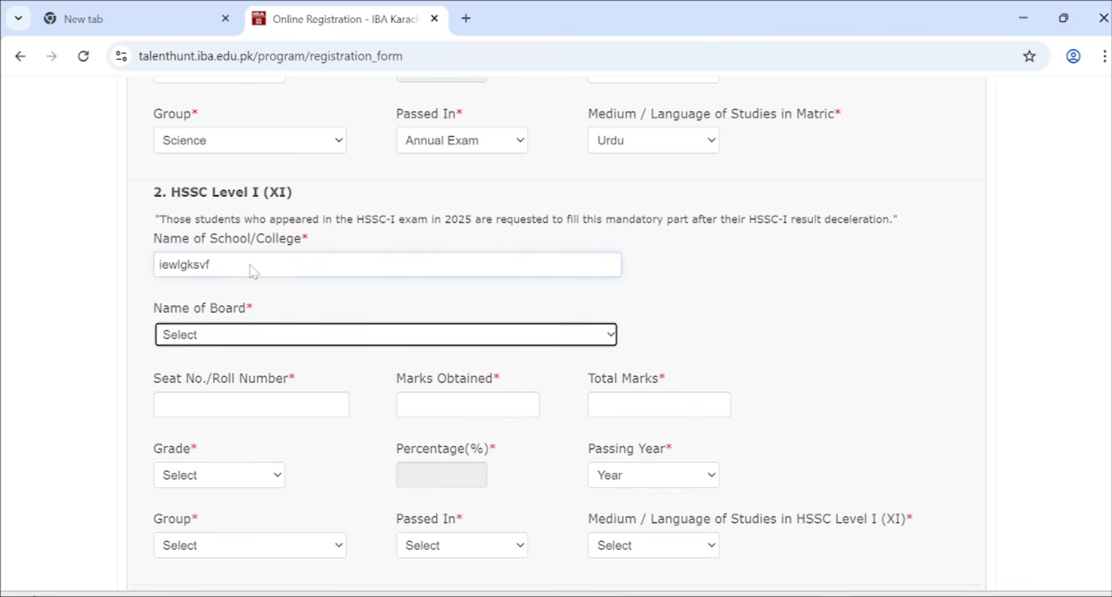
click(186, 341)
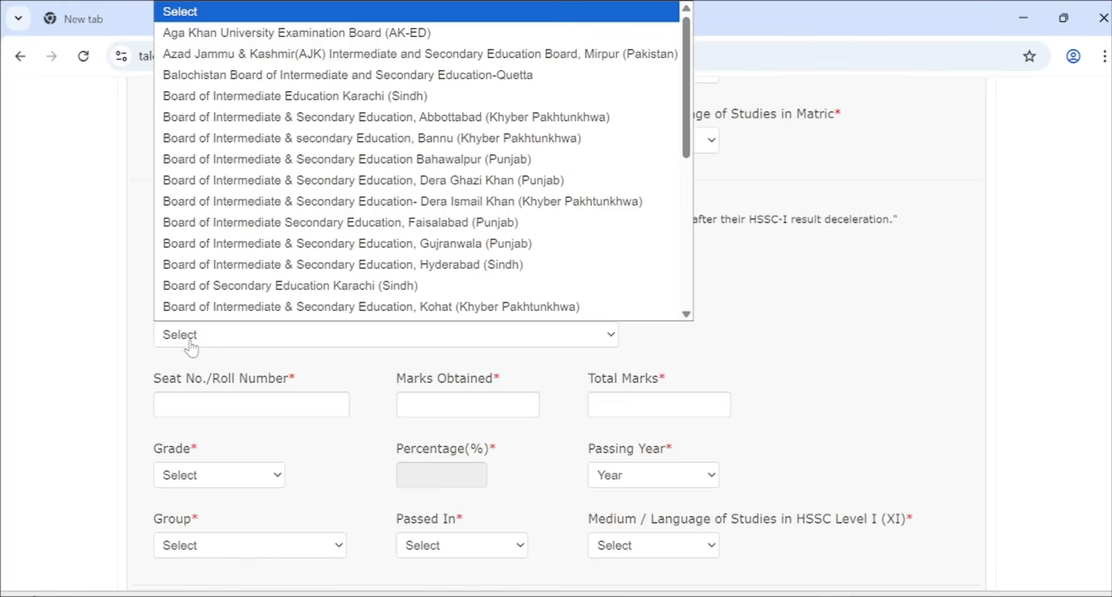
scroll(335, 226, down, 1)
click(335, 288)
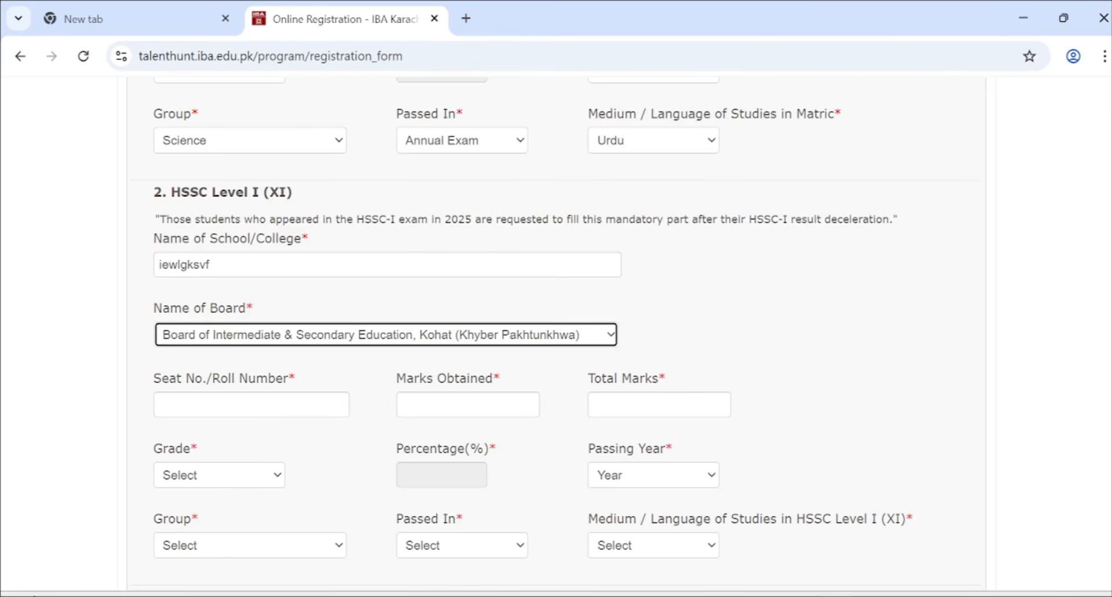
click(227, 414)
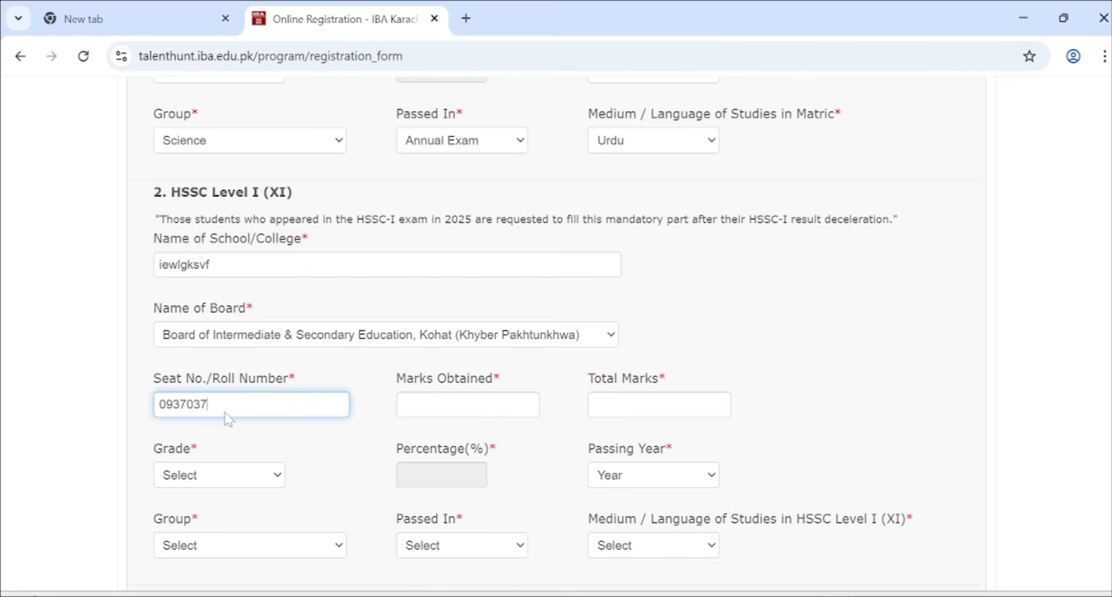
click(447, 406)
key(Tab)
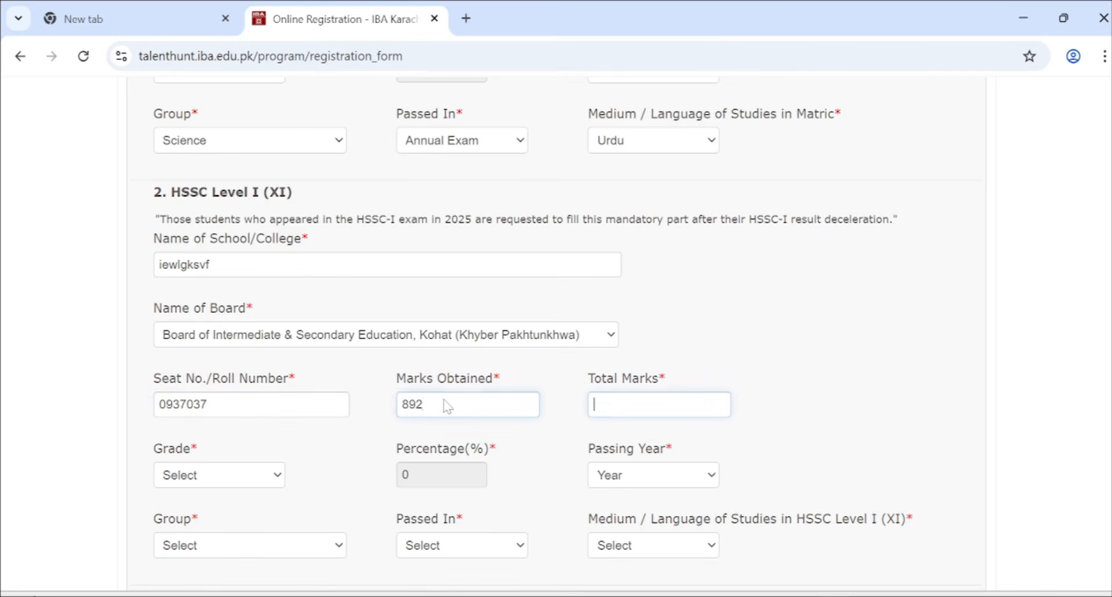
text(01)
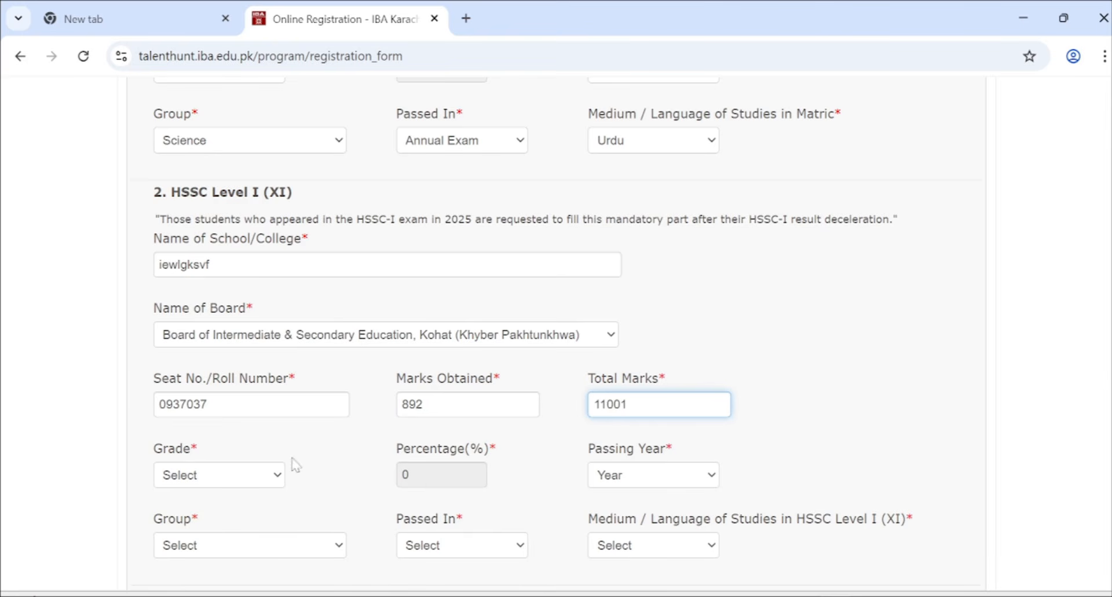
- Set the HSSC Level I grade to A-1 and passing year to 2024
click(248, 480)
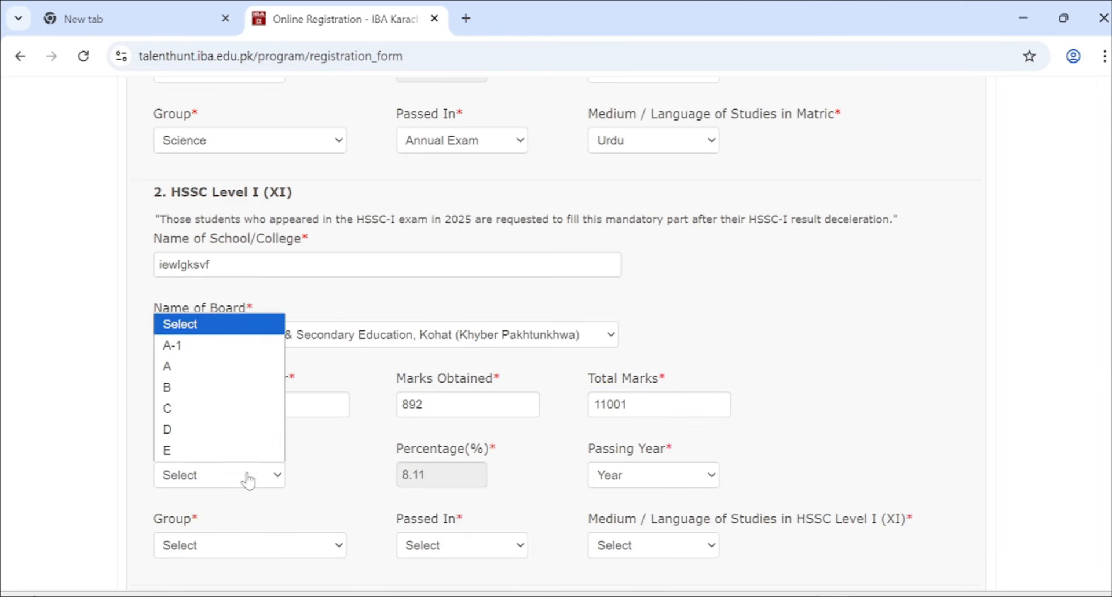
click(635, 403)
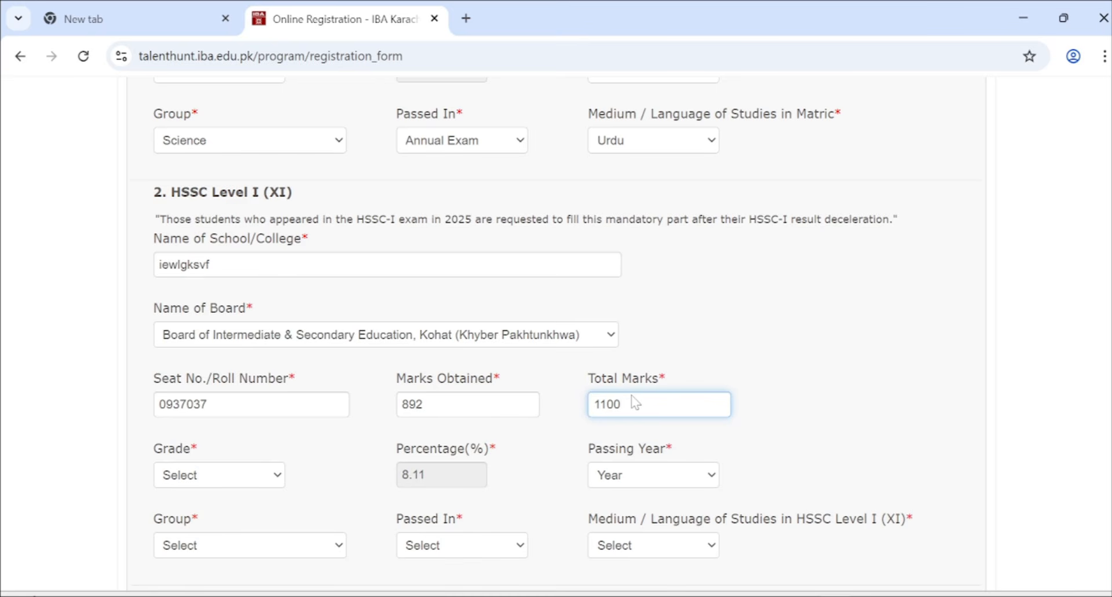
click(220, 474)
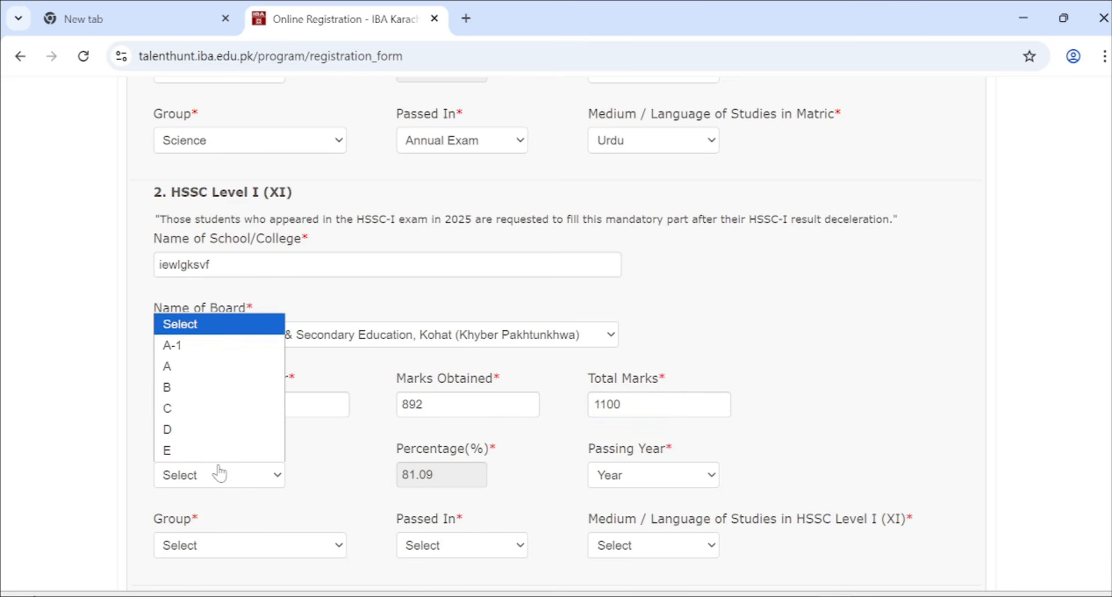
click(234, 346)
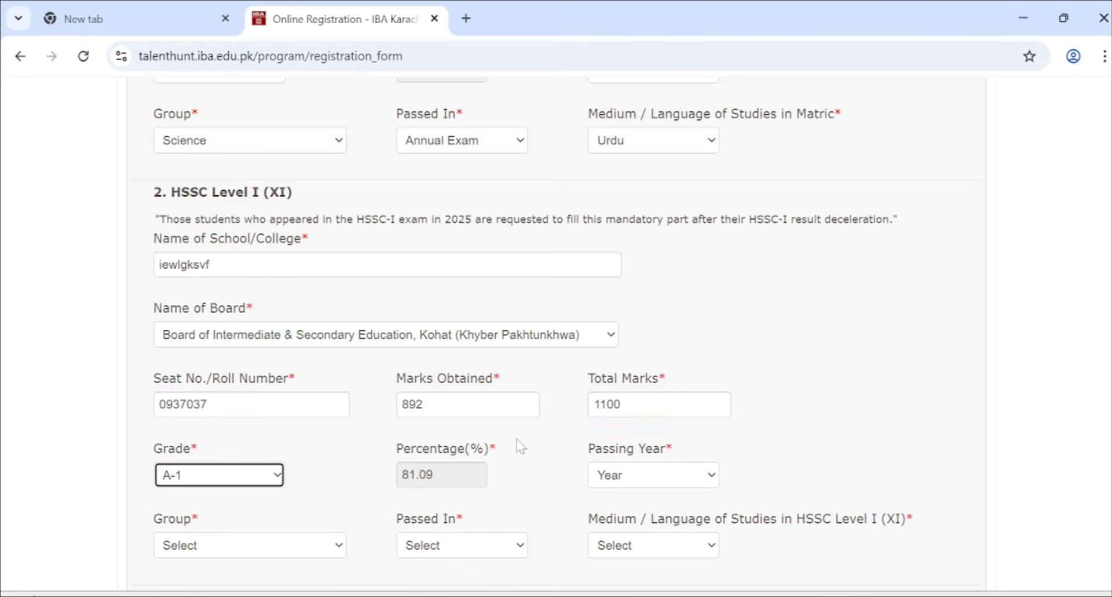
click(651, 479)
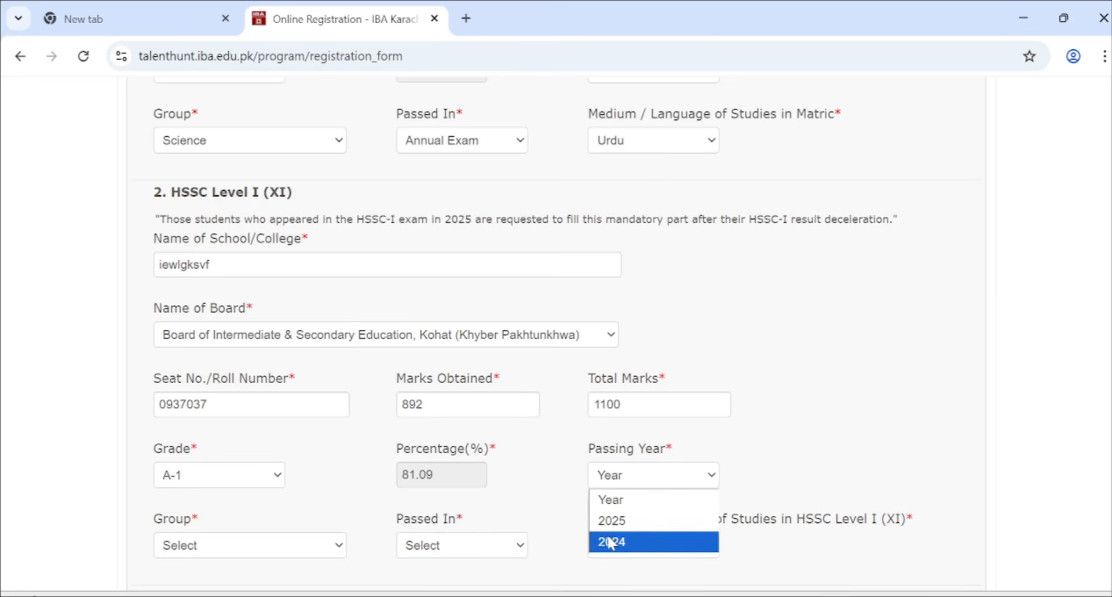
click(609, 542)
- Set the HSSC Level I group to Pre-Engineering, Annual Exam and Urdu medium
scroll(450, 442, down, 4)
click(265, 311)
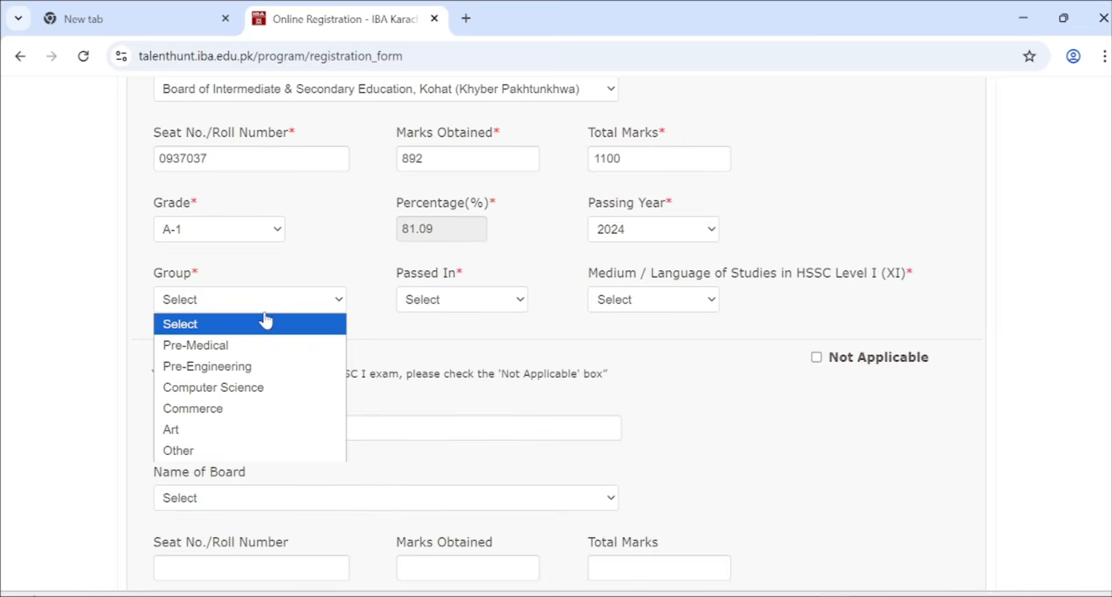
click(285, 368)
click(453, 301)
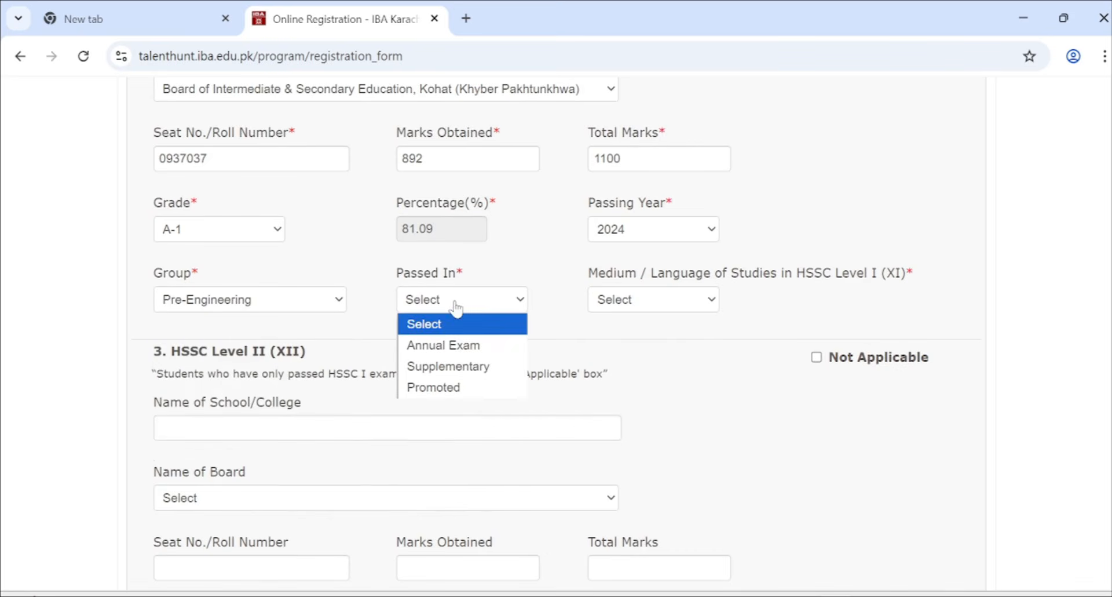
click(458, 351)
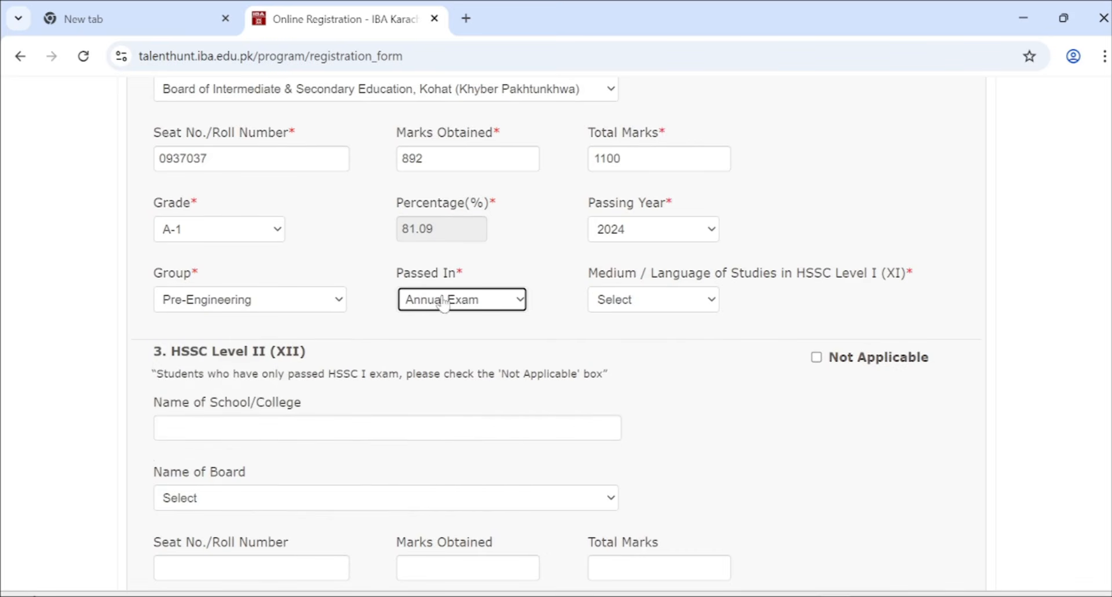
click(616, 307)
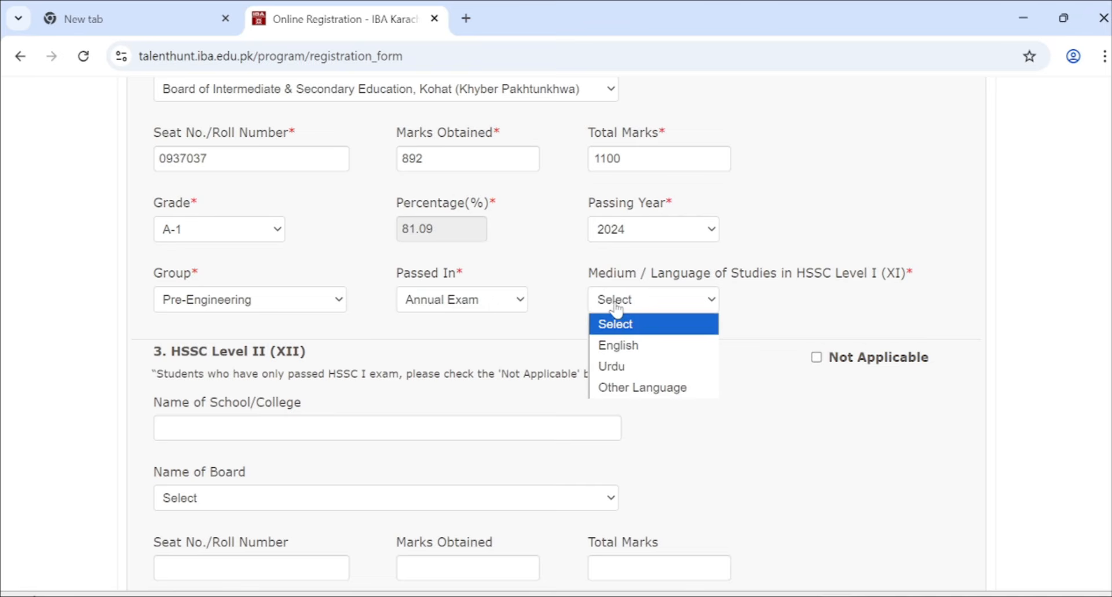
click(614, 365)
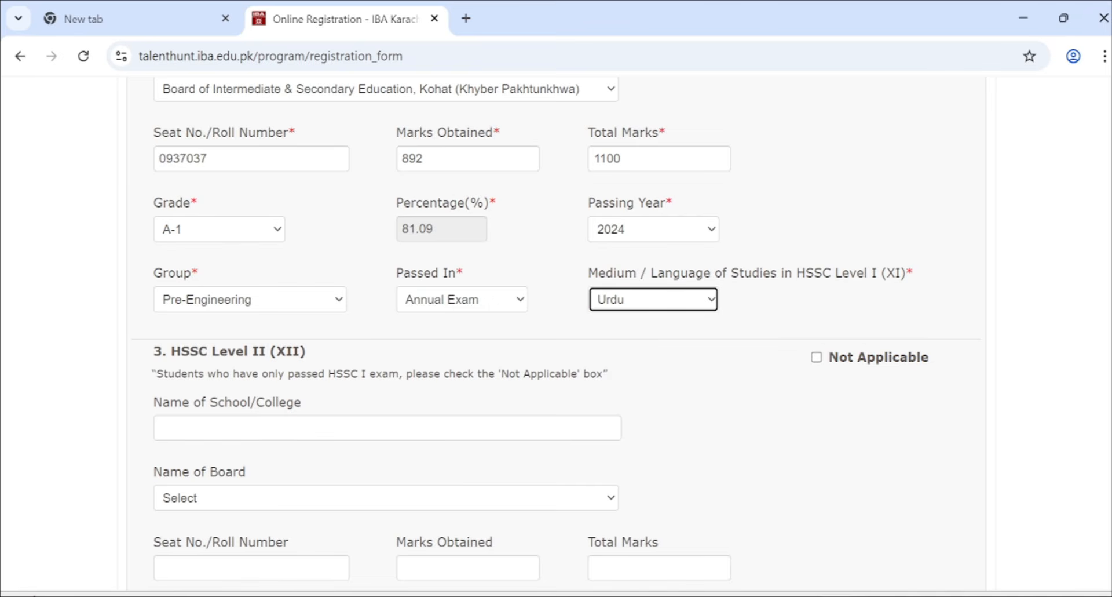
scroll(623, 362, down, 1)
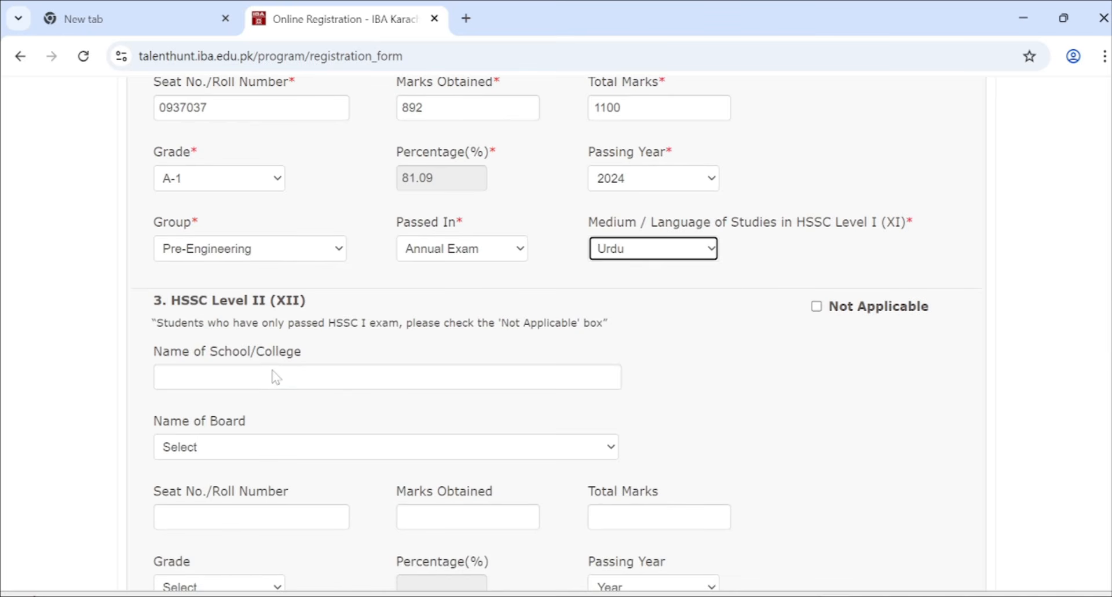
- Enter the HSSC Level II school name, Karachi board, seat number and total marks 1100
click(275, 377)
text(euoye)
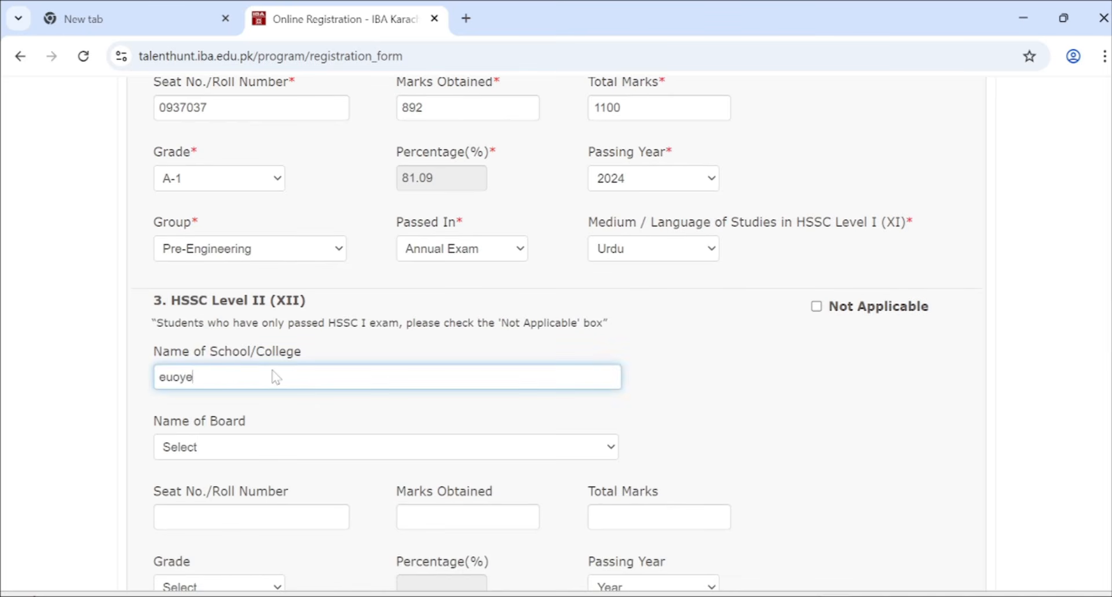
key(Tab)
click(231, 458)
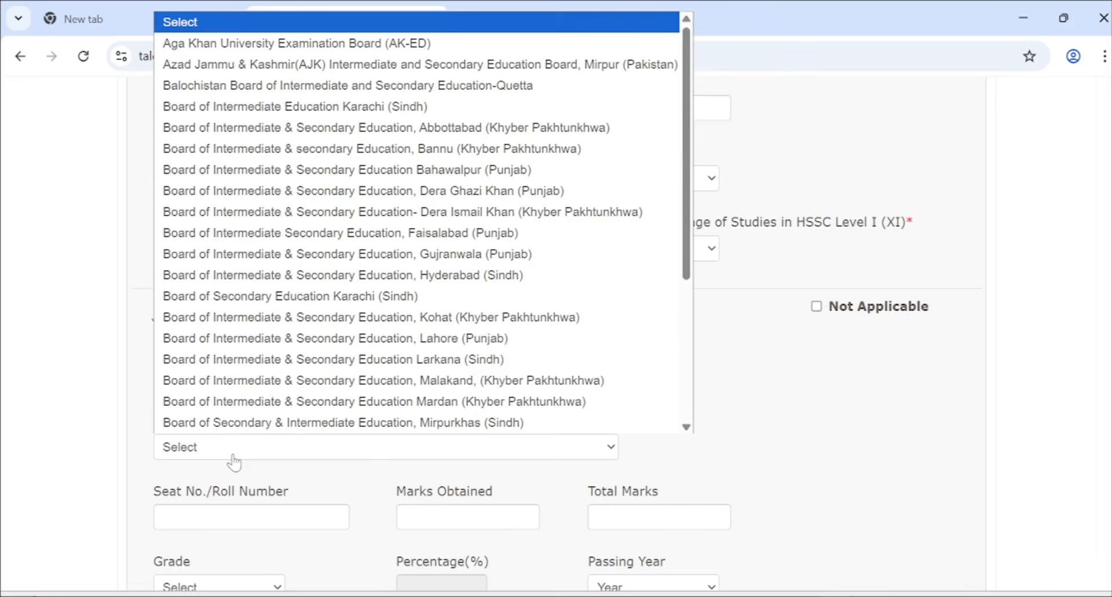
click(231, 293)
click(237, 521)
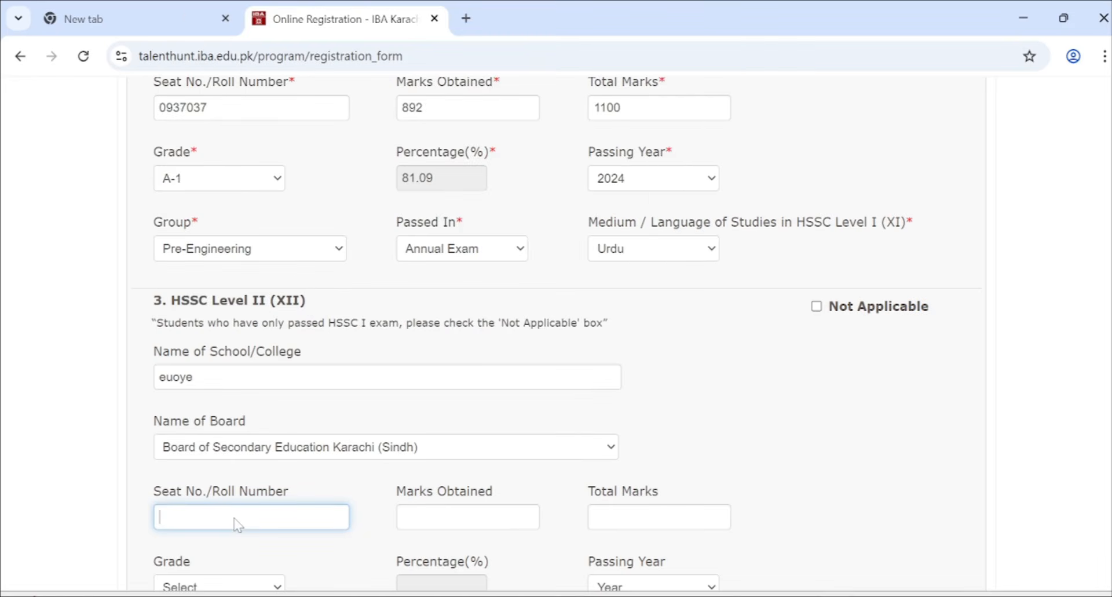
key(Tab)
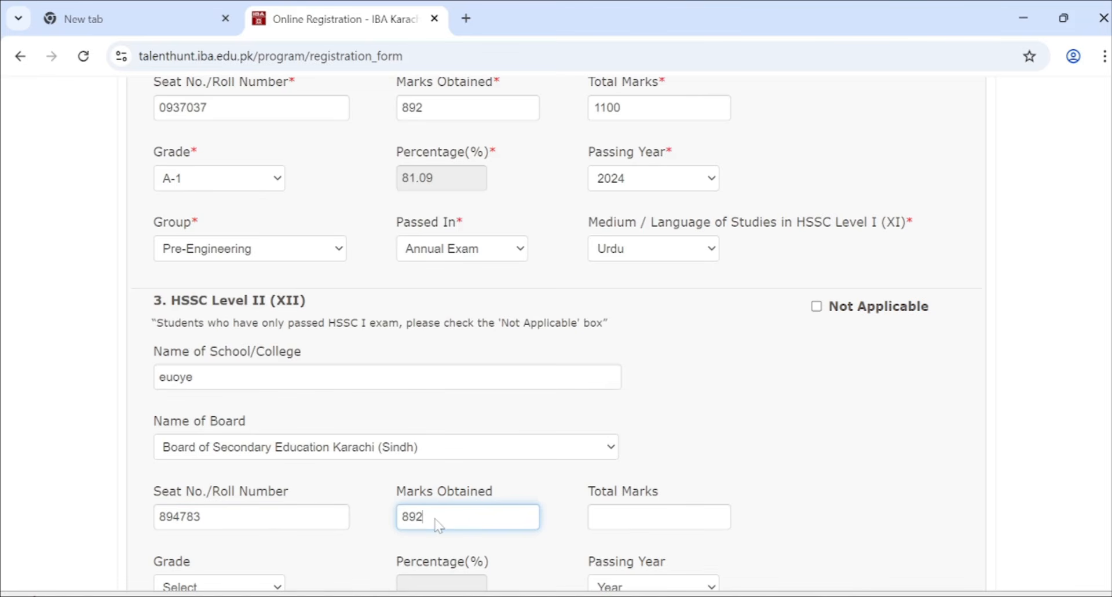
key(Tab)
text(1100)
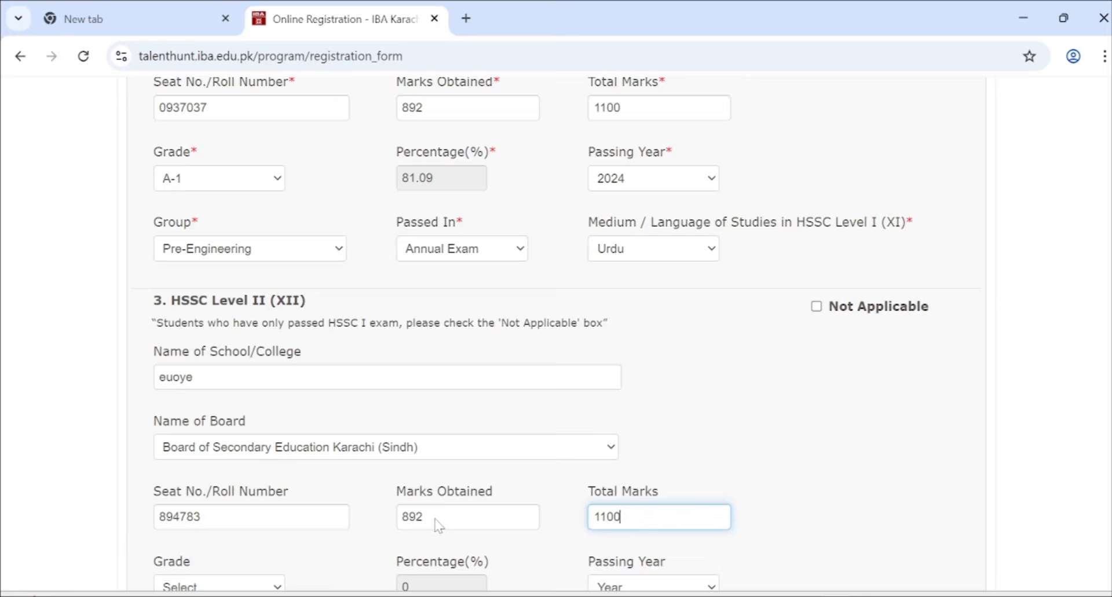
key(Tab)
- Set the HSSC Level II grade to A-1 and passing year to 2025
scroll(438, 525, down, 2)
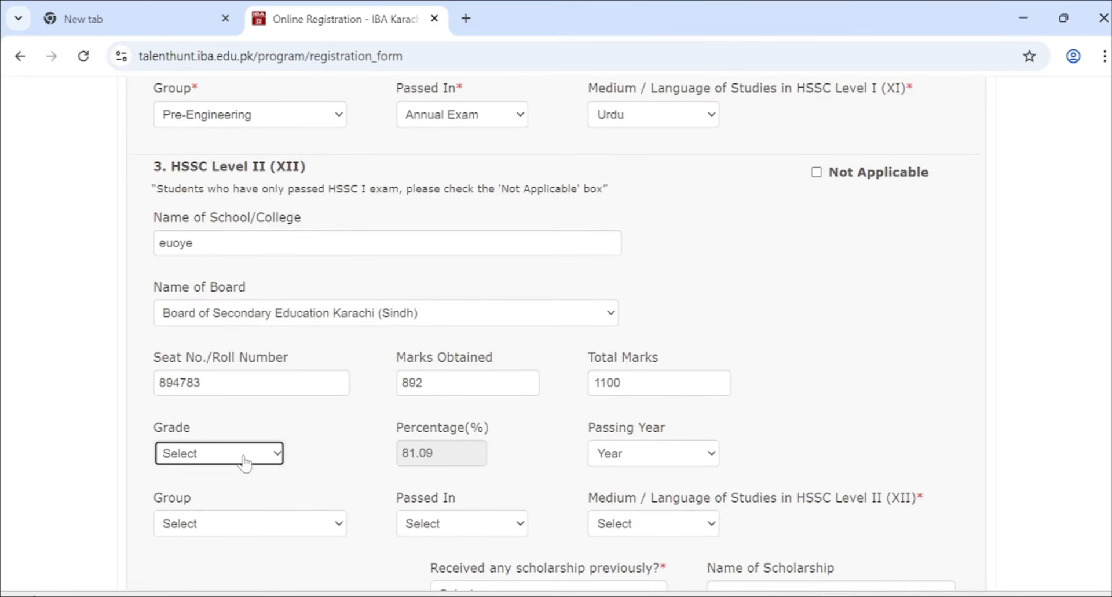
click(245, 461)
click(223, 322)
click(654, 454)
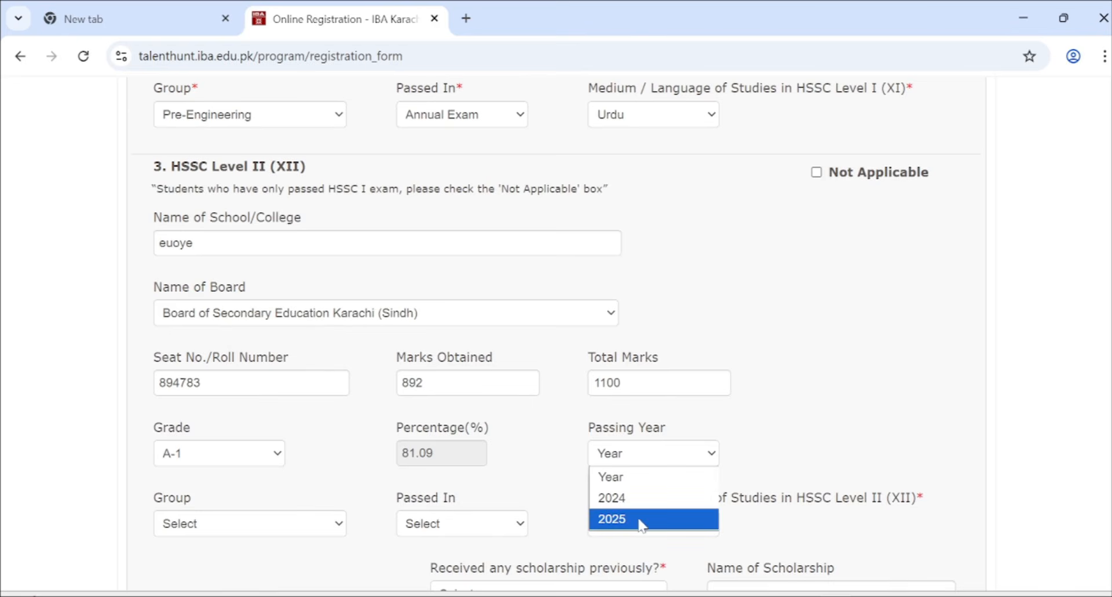
click(640, 522)
- Set the HSSC Level II medium to Urdu, Annual Exam and group Pre-Engineering
scroll(667, 481, down, 1)
click(681, 467)
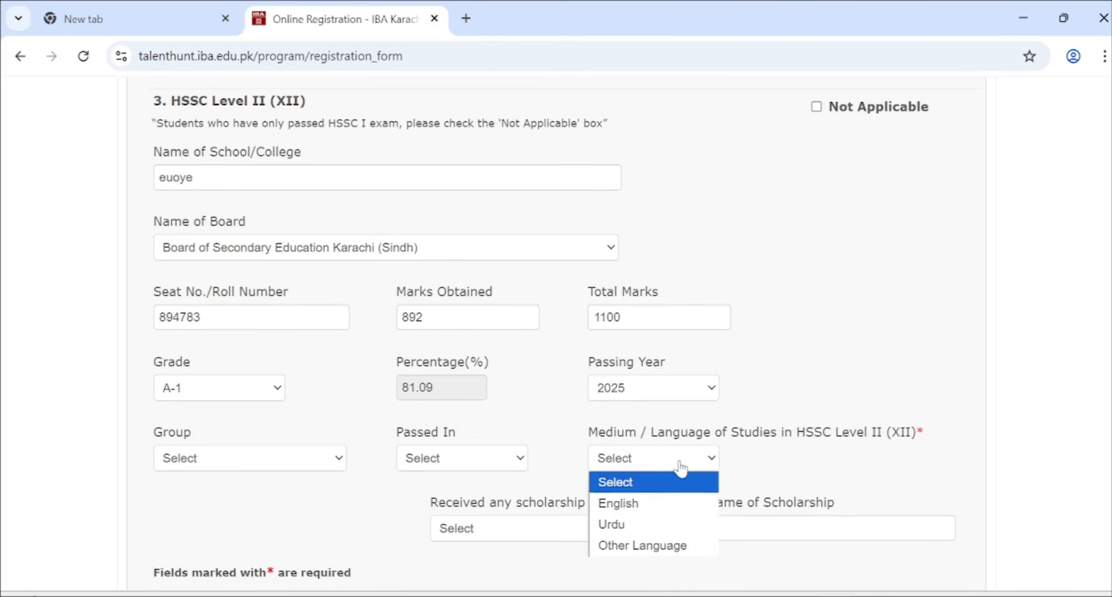
click(631, 523)
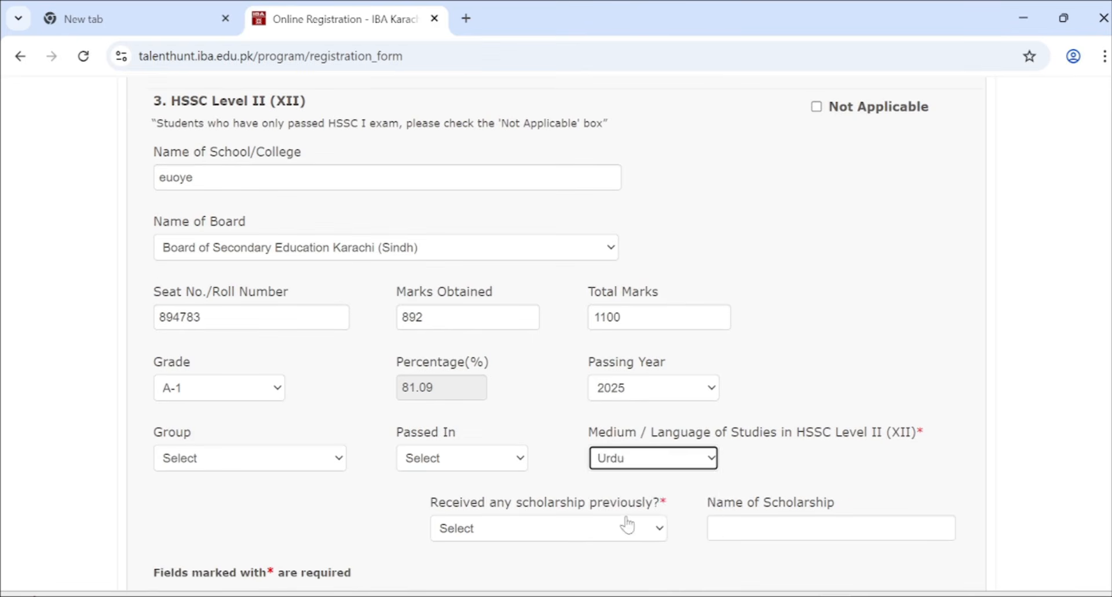
click(437, 457)
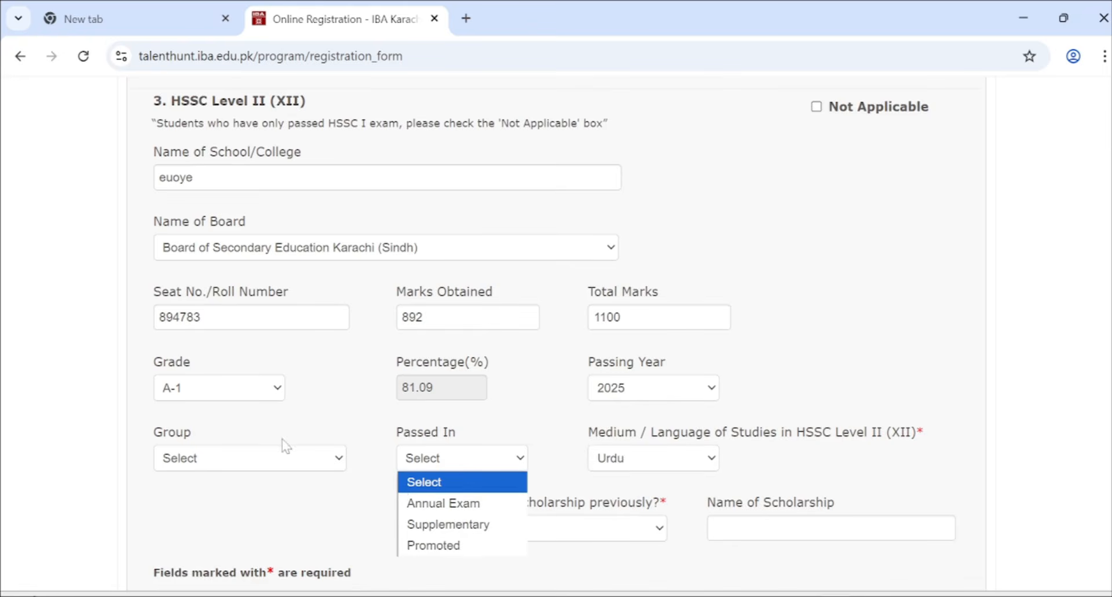
key(Down)
key(Return)
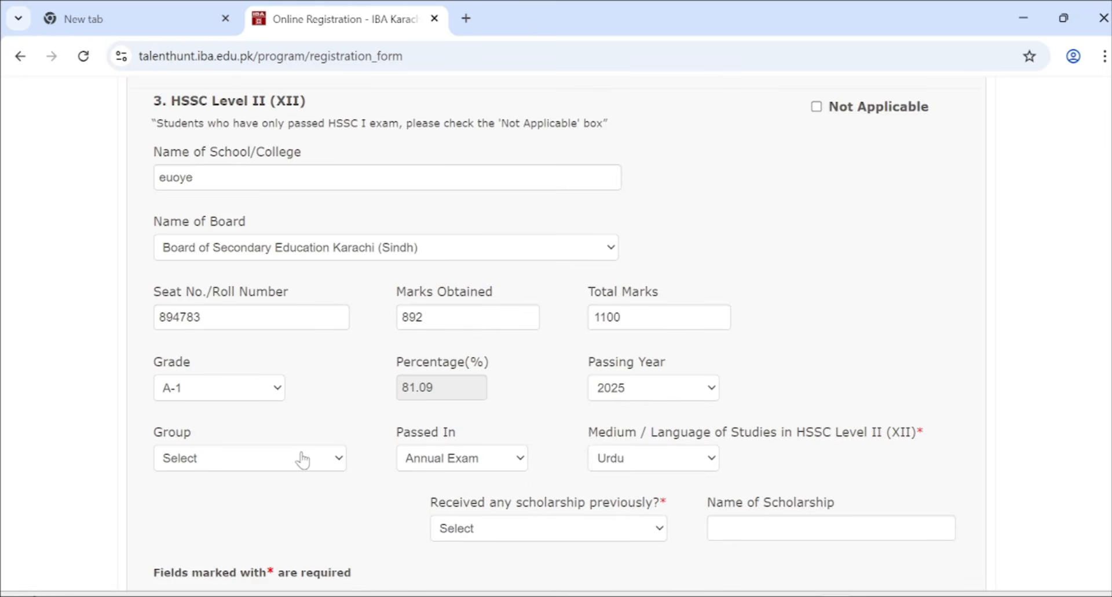
click(303, 459)
click(293, 350)
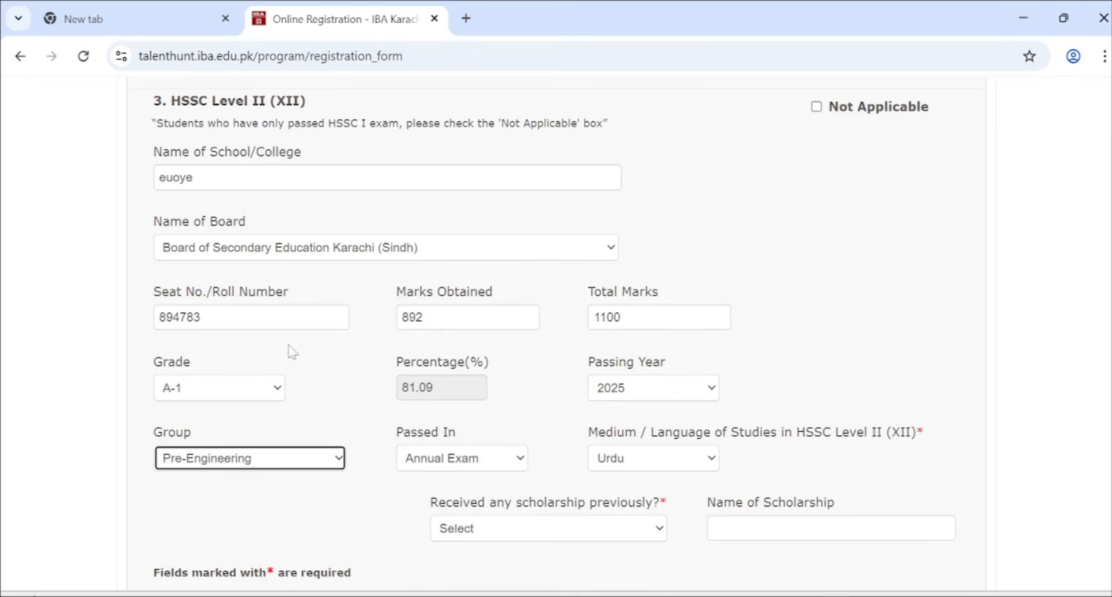
scroll(525, 440, down, 2)
- Answer No to previous scholarship and save the education details with Save & Next
click(554, 416)
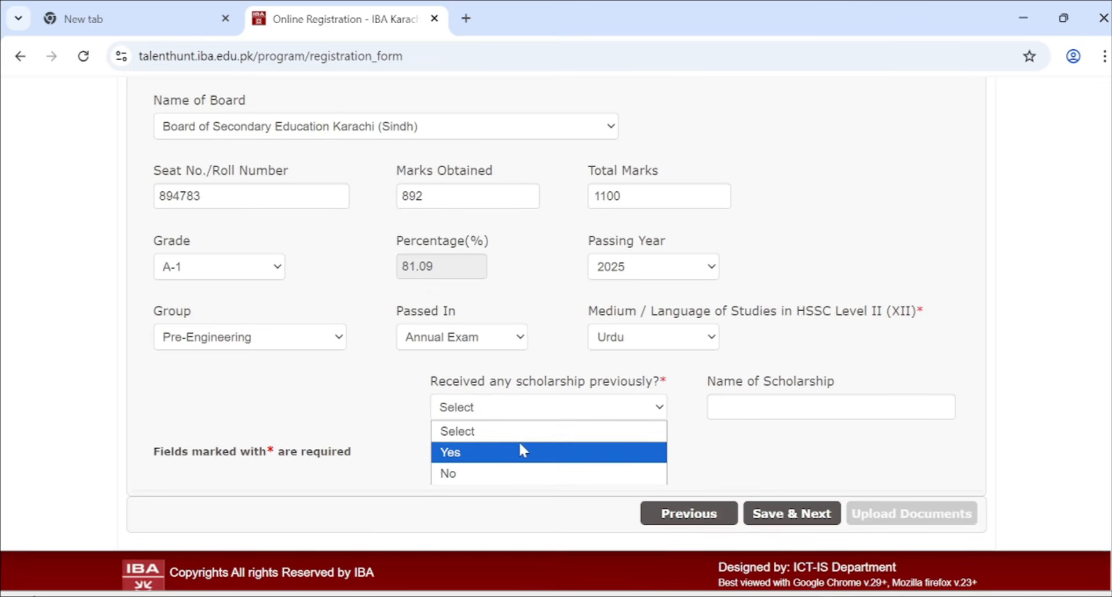
click(457, 472)
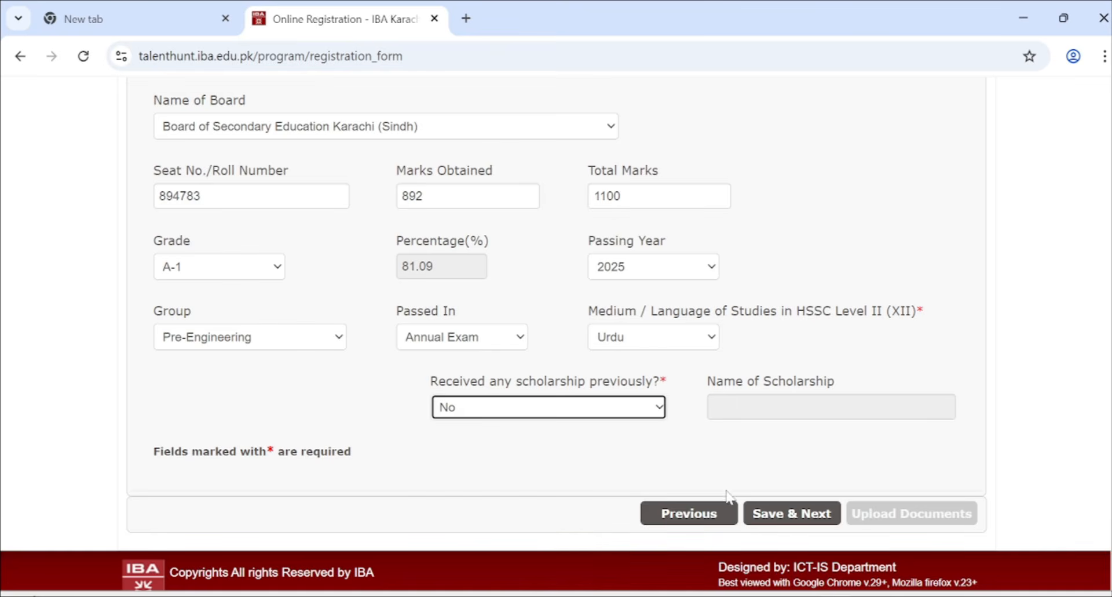
click(776, 520)
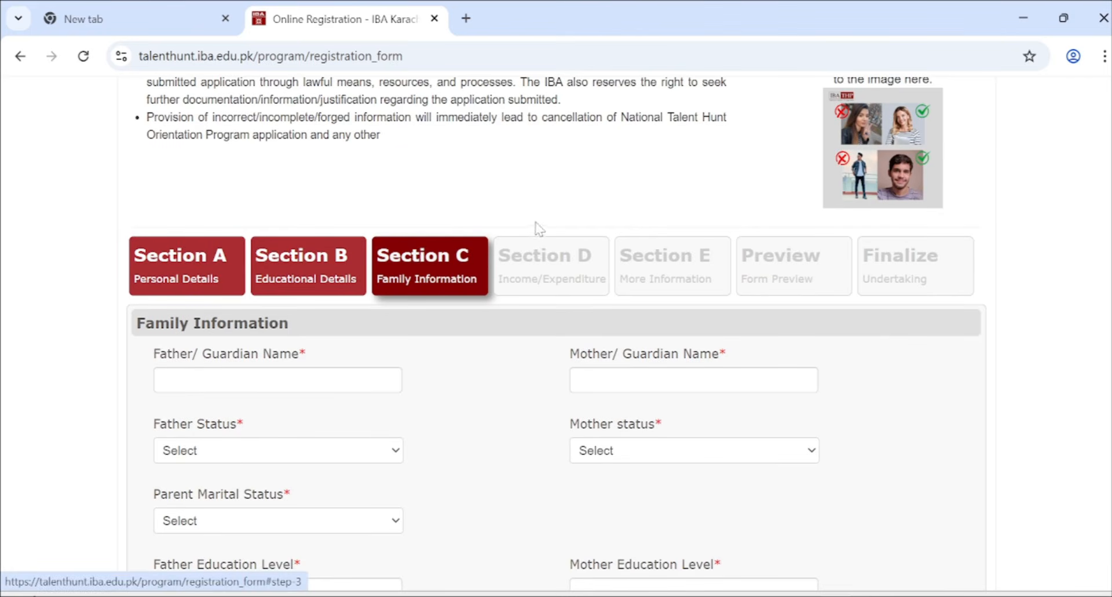
- Enter the father's and mother's names
scroll(373, 348, down, 2)
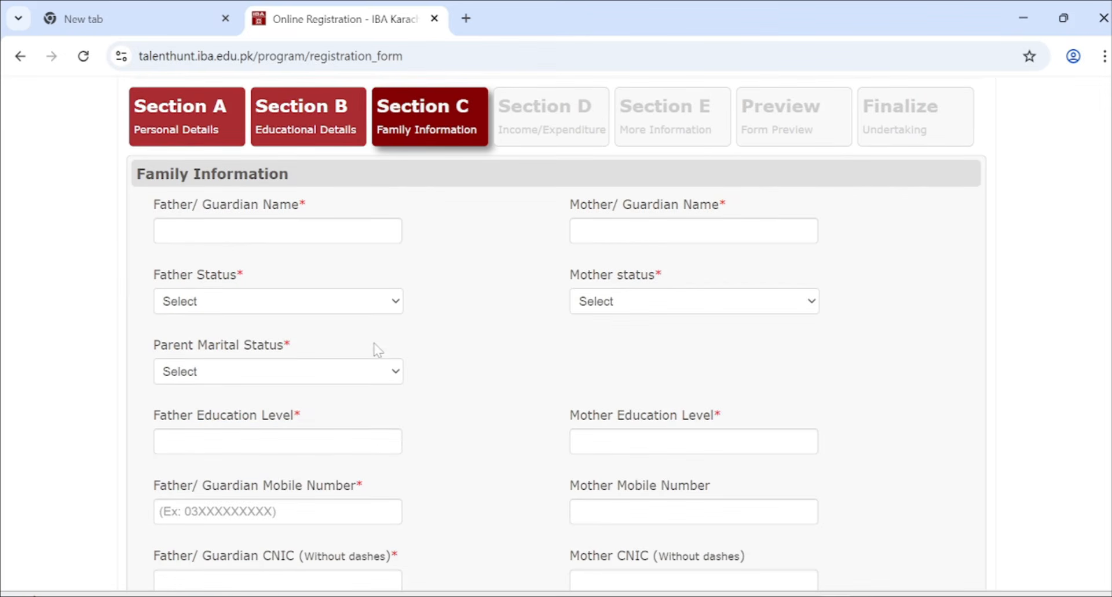
click(297, 240)
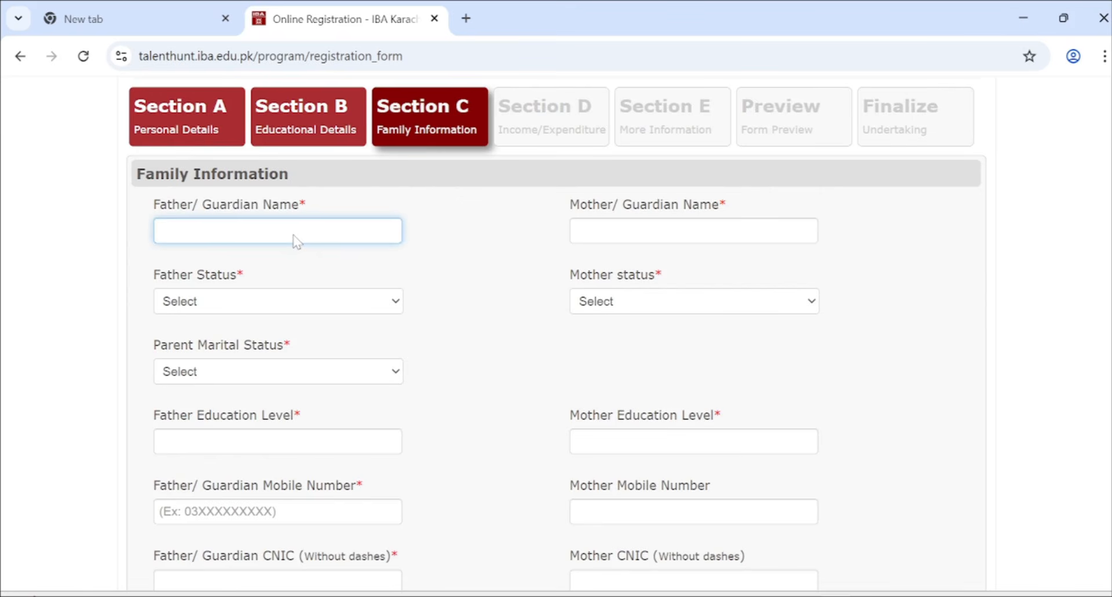
text(mahajsb)
click(620, 247)
text(Ishad)
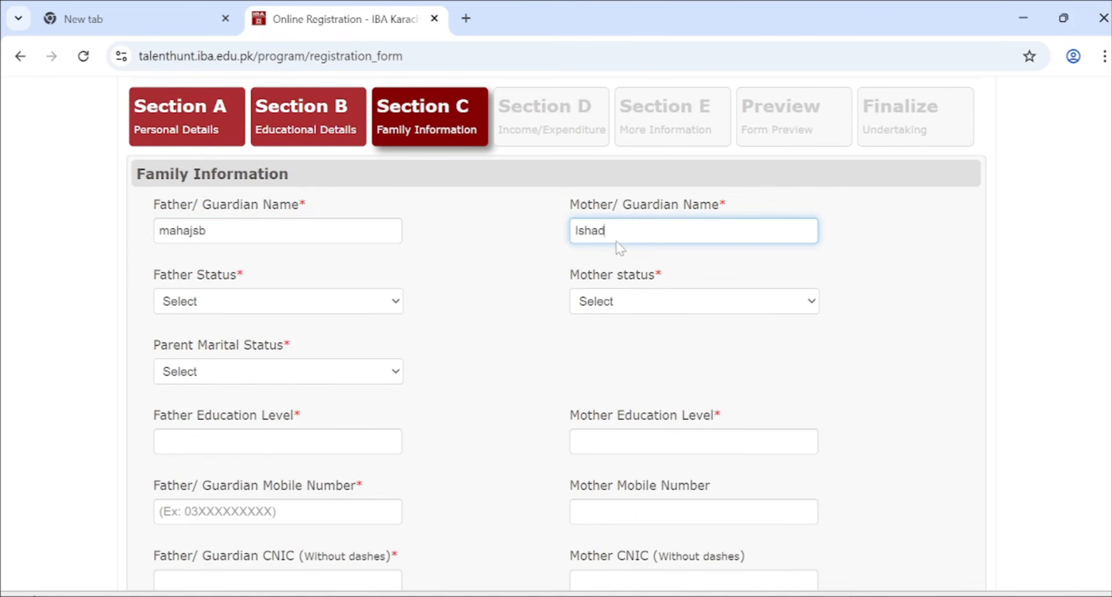
- Mark both father and mother as Alive and parent marital status as Married
click(349, 303)
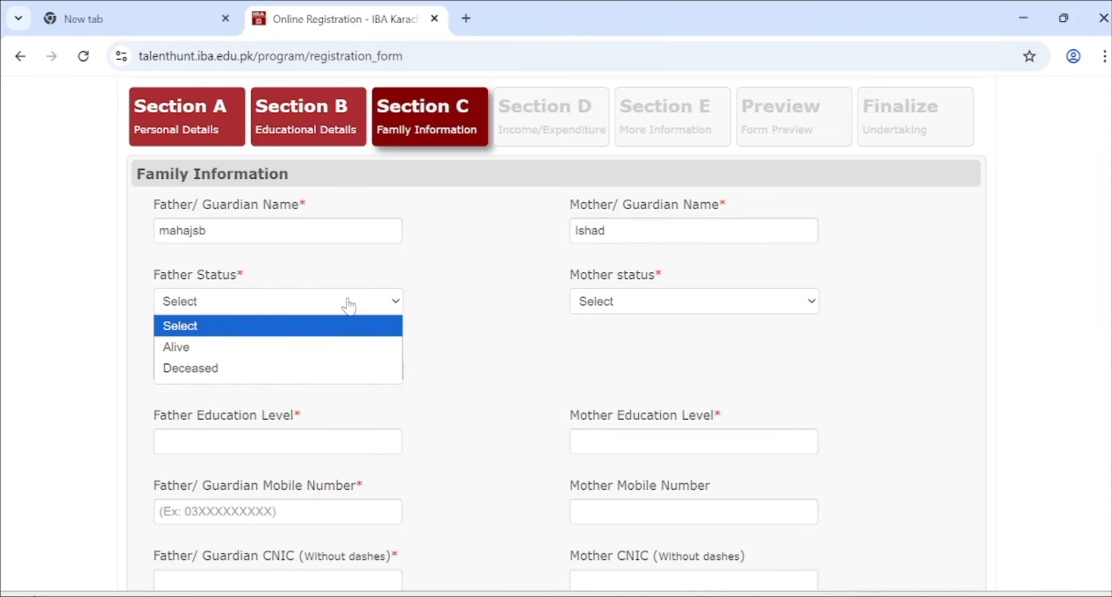
click(273, 348)
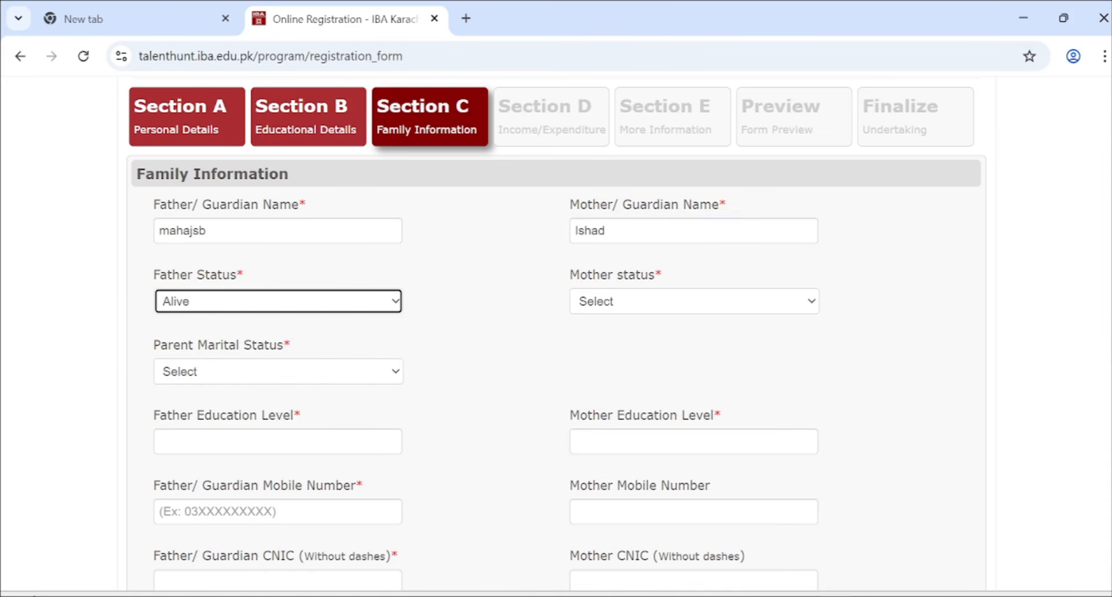
click(616, 313)
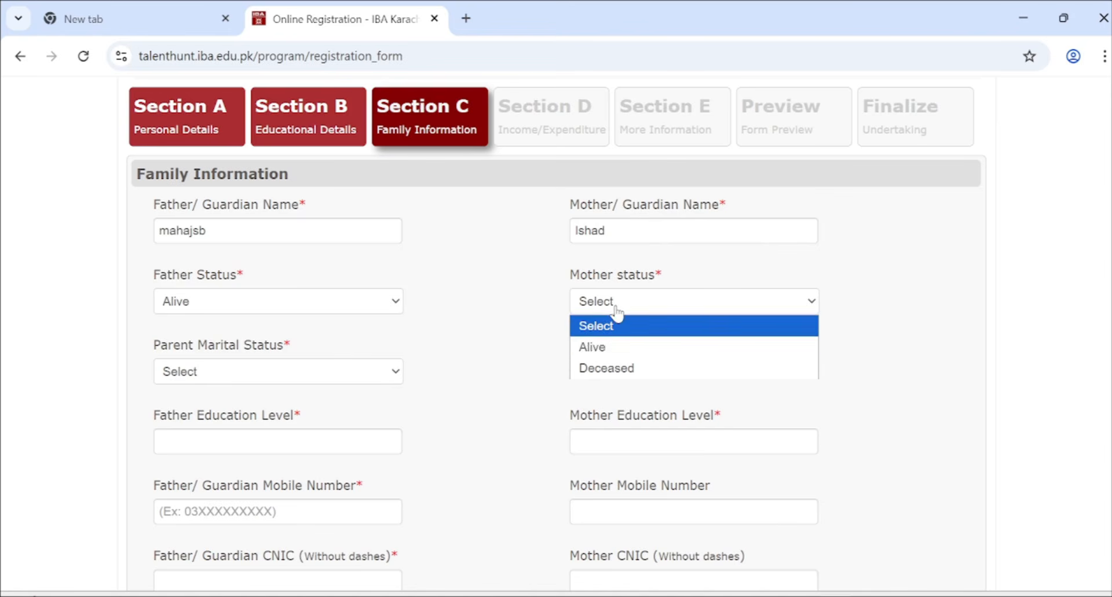
click(590, 348)
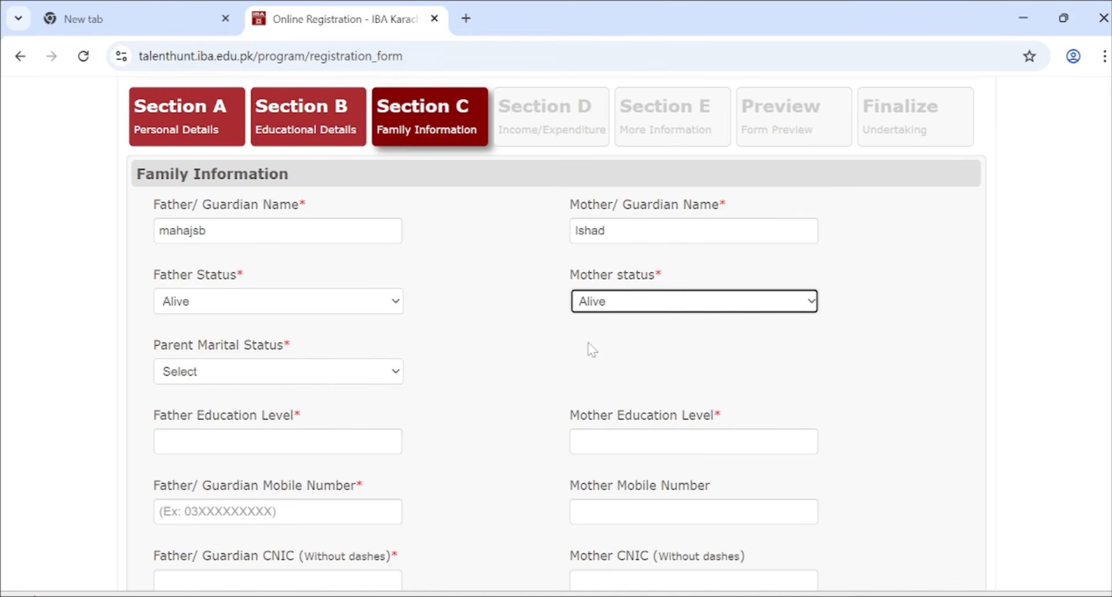
click(244, 381)
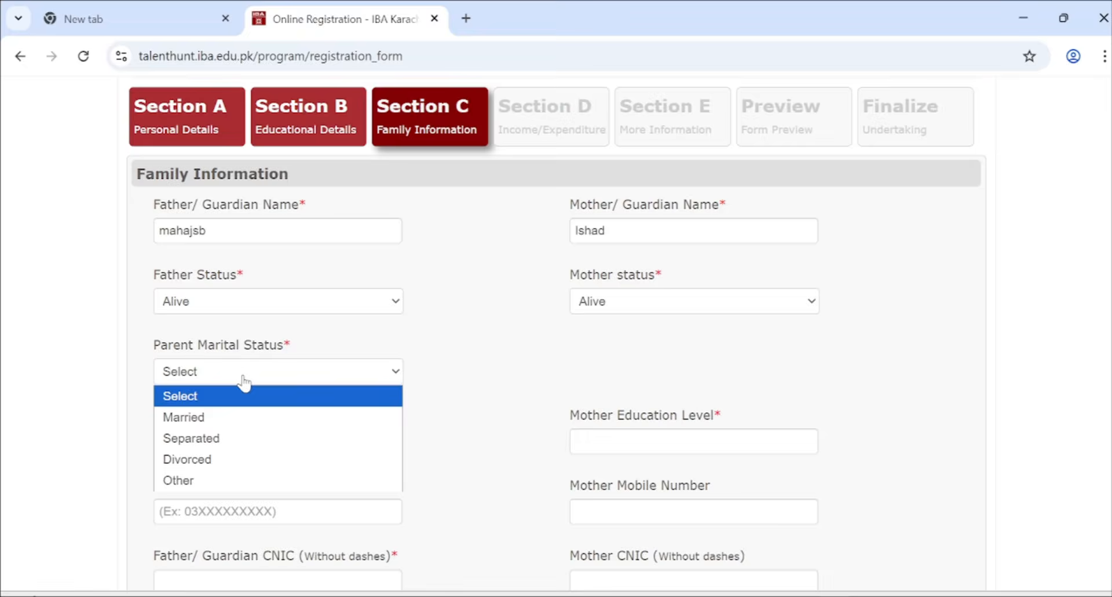
click(230, 426)
scroll(242, 301, down, 2)
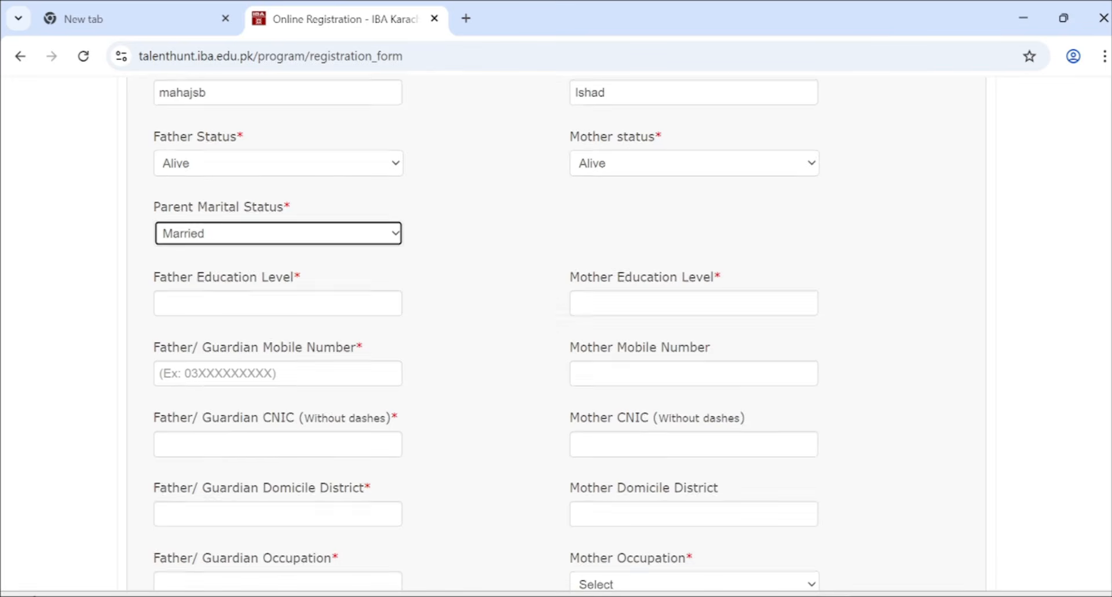
- Enter both parents' education as 12th and the father's mobile number
click(242, 305)
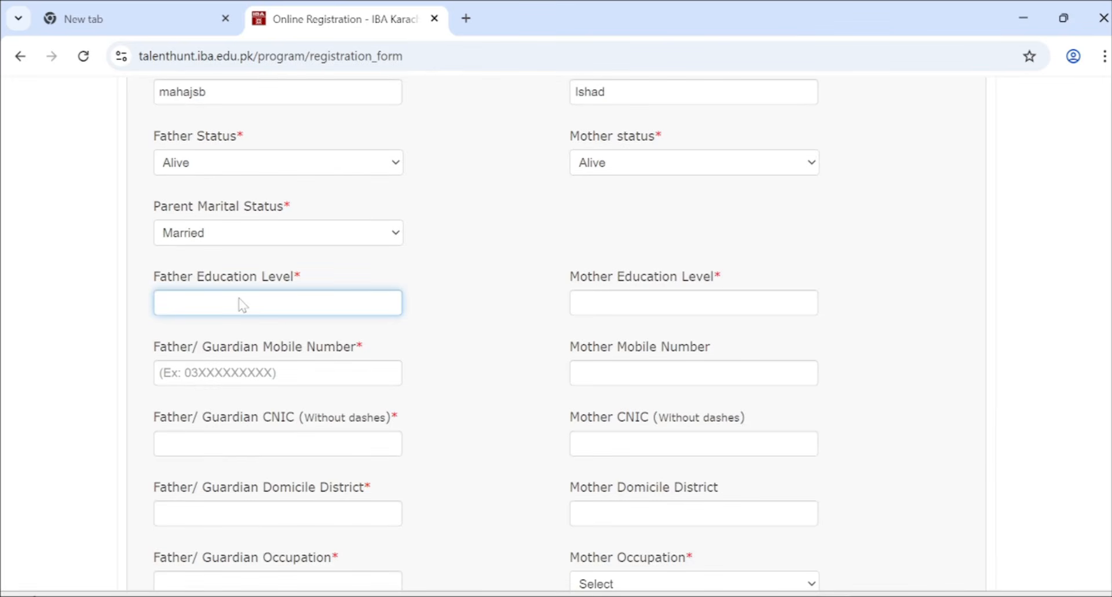
text(12th)
click(619, 314)
text(13th)
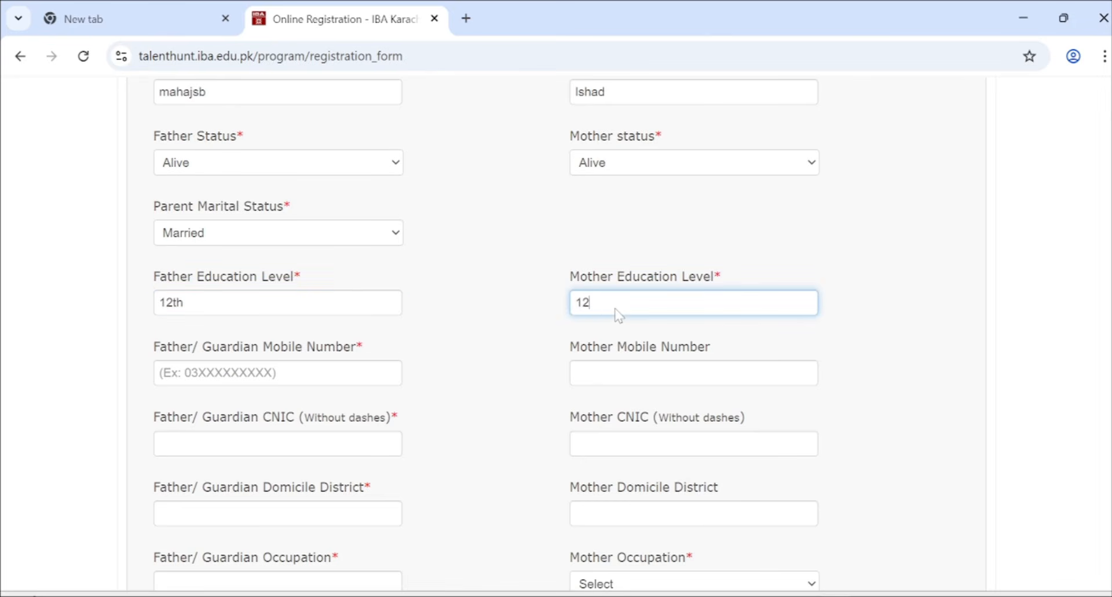
text(th)
click(394, 372)
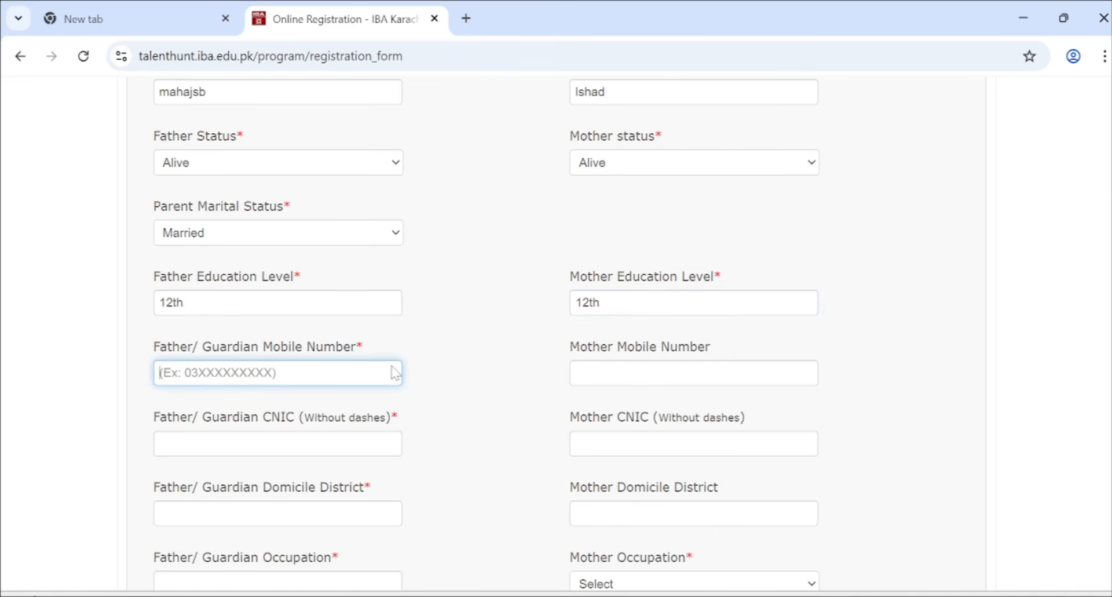
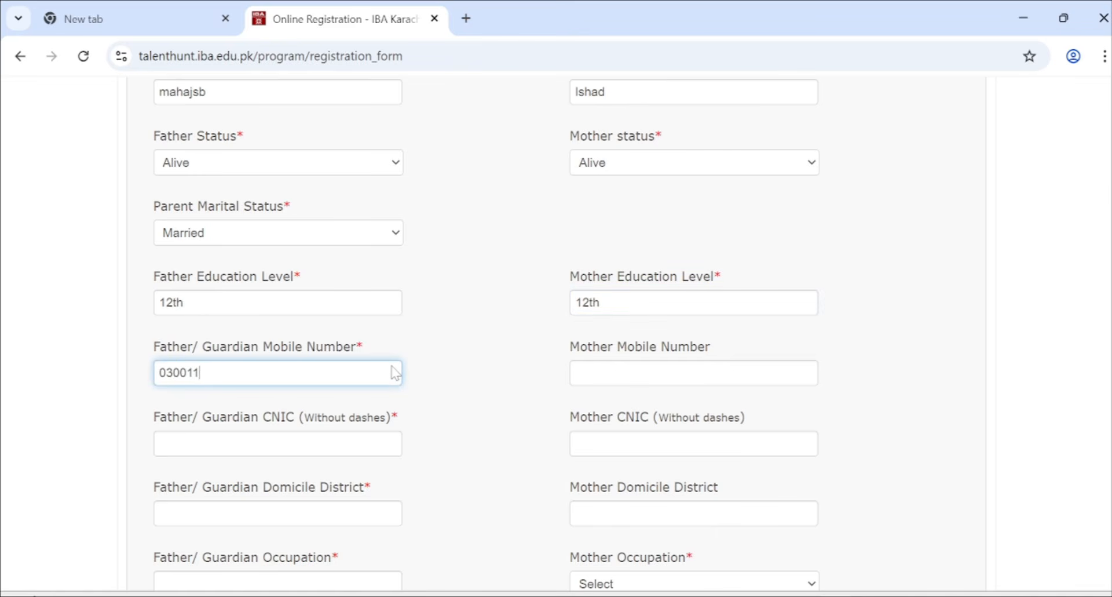
- Enter the father's CNIC and copy the same number into the mother's CNIC
scroll(308, 410, down, 1)
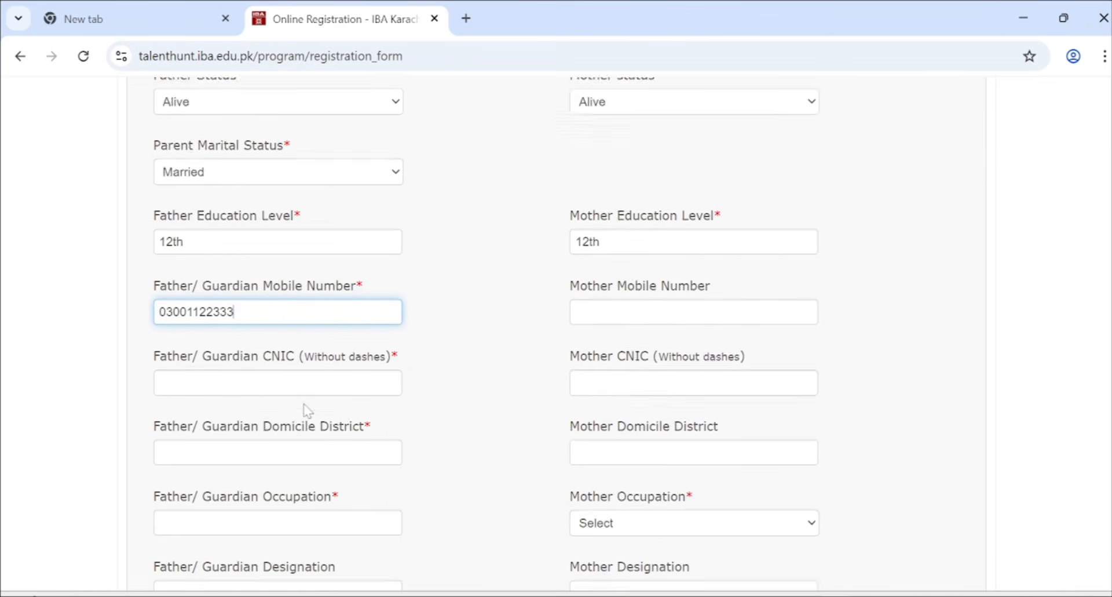
scroll(278, 348, down, 1)
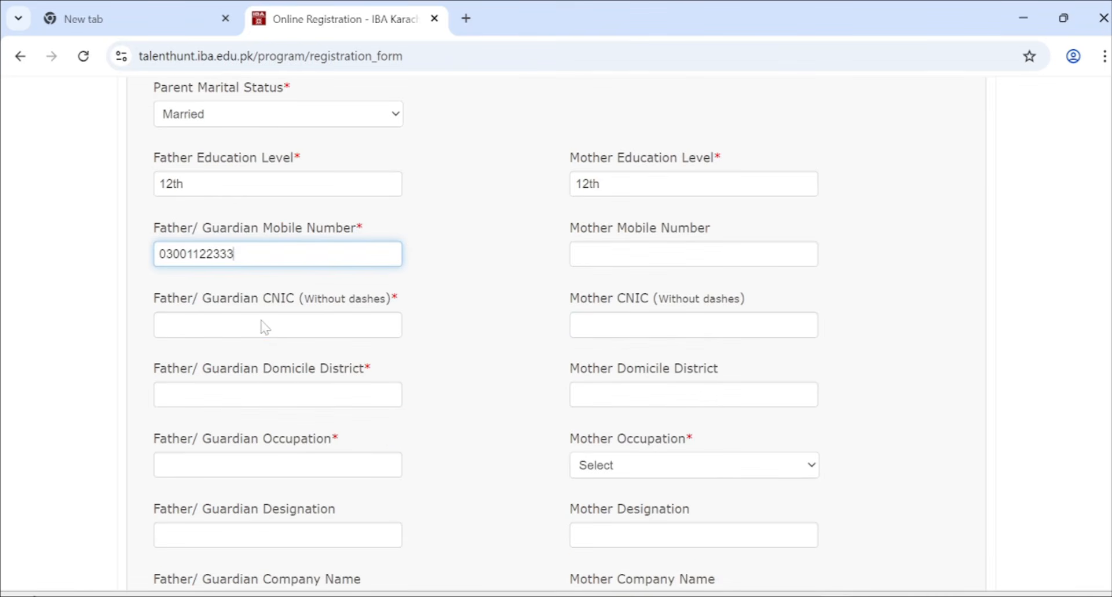
click(265, 326)
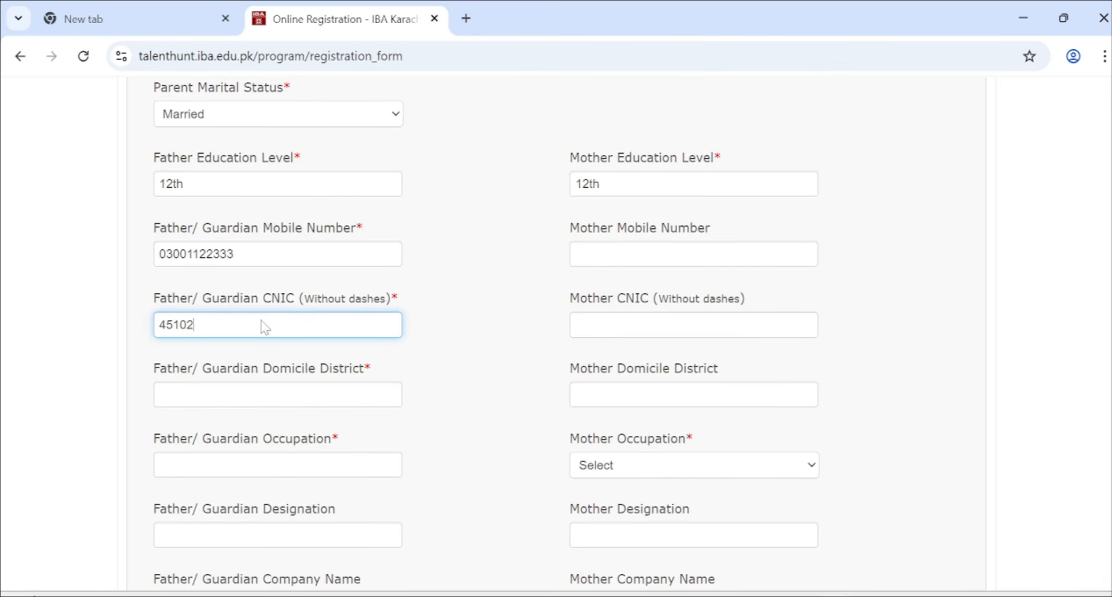
scroll(265, 326, down, 1)
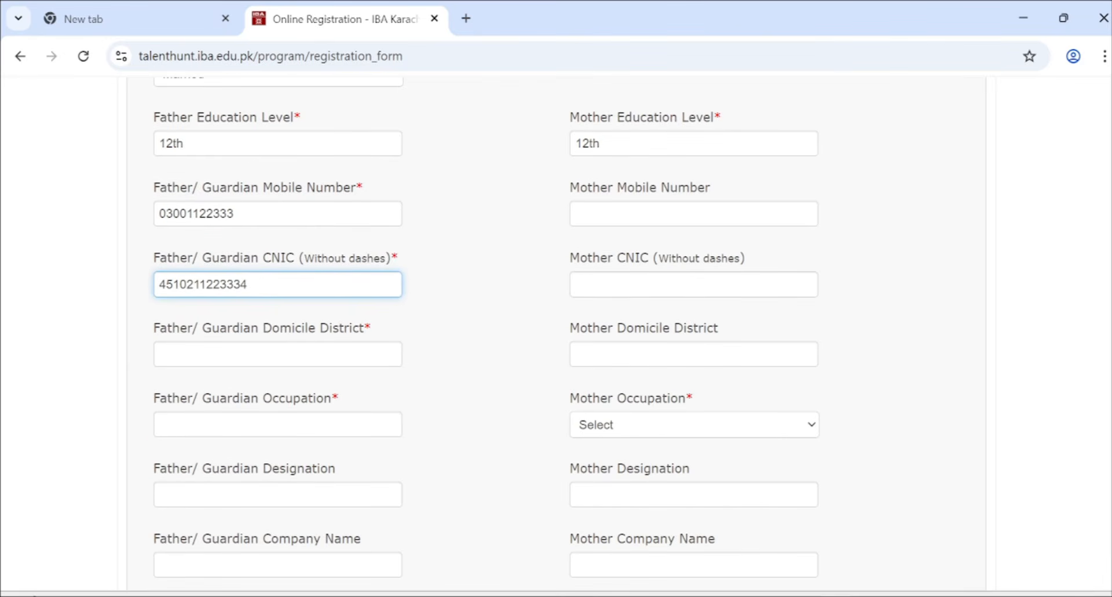
click(695, 291)
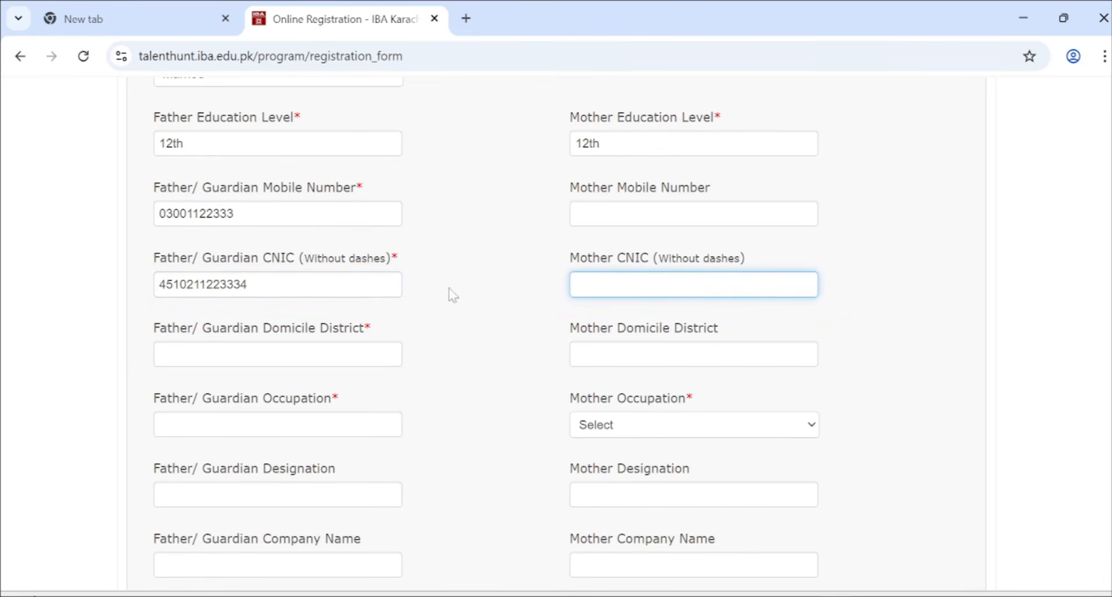
scroll(249, 377, down, 1)
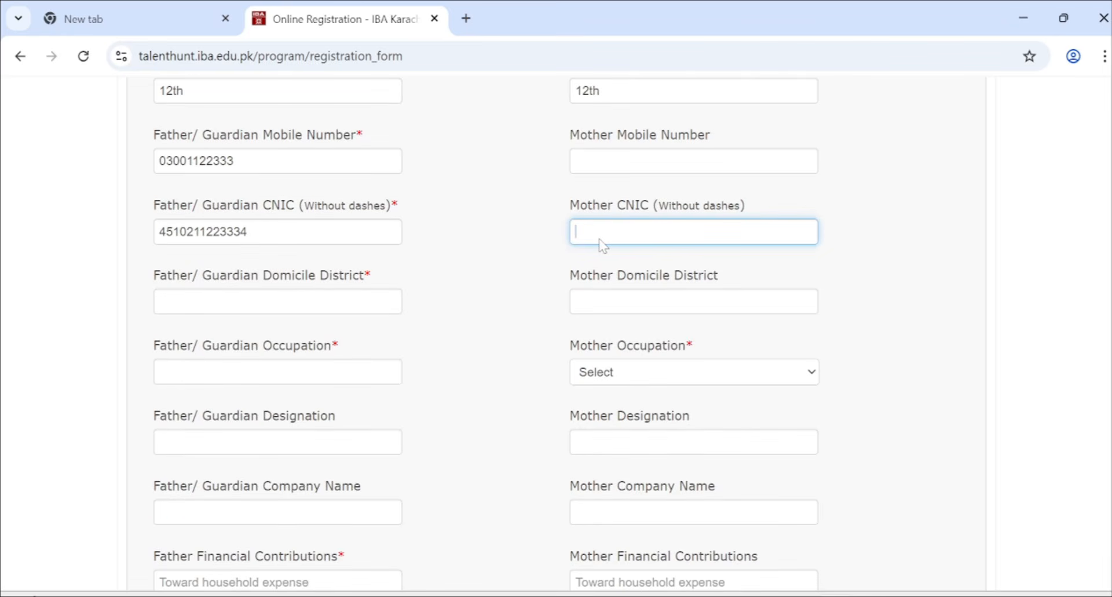
double_click(195, 240)
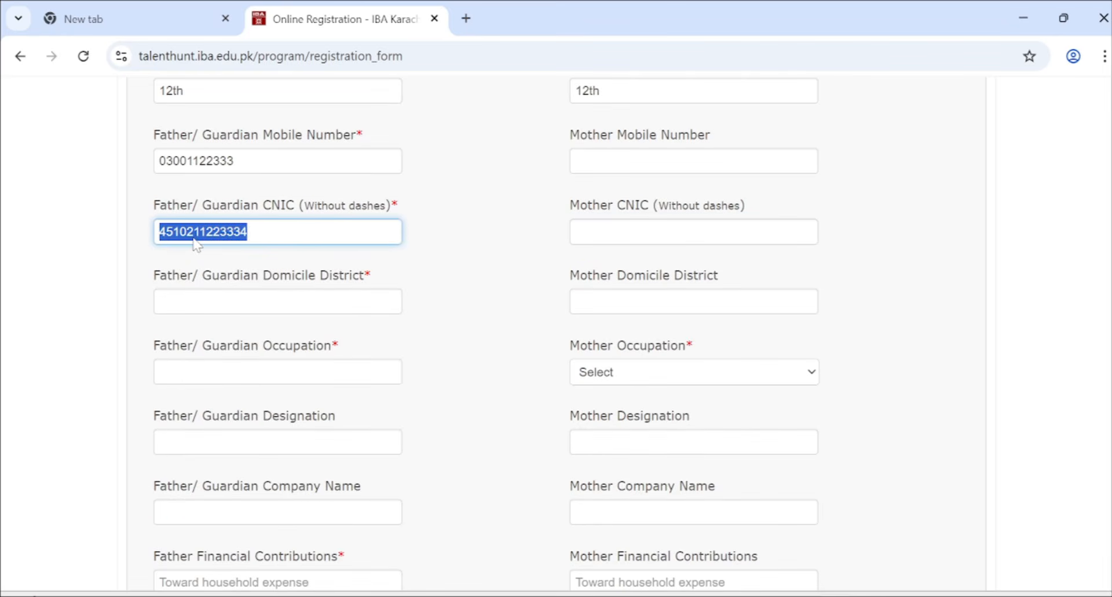
key(ctrl+c)
click(665, 235)
key(ctrl+v)
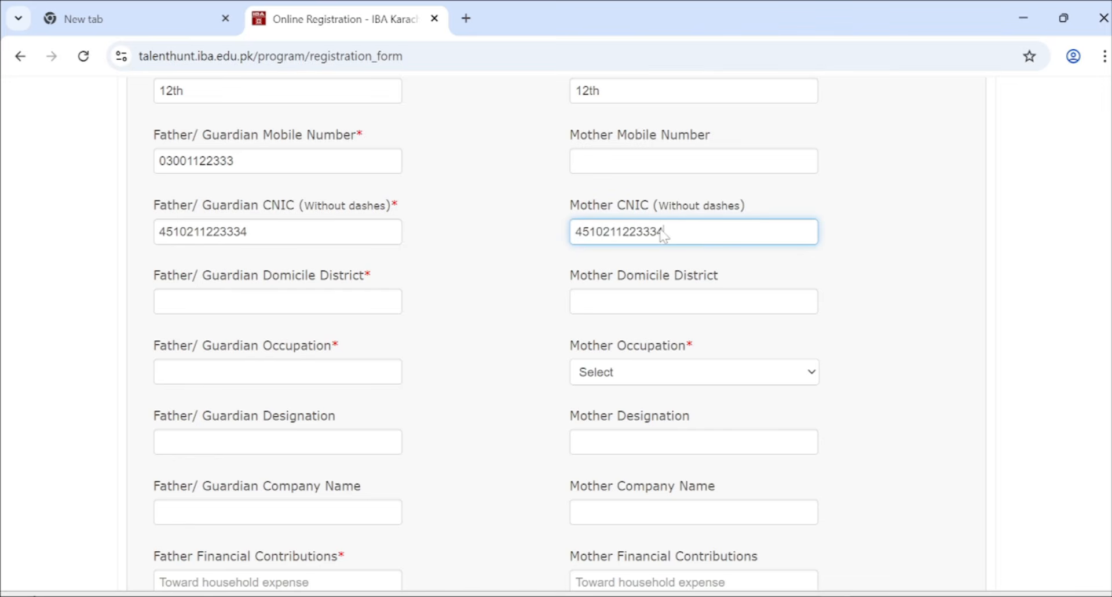
- Fill in the father's and mother's domicile districts
click(207, 312)
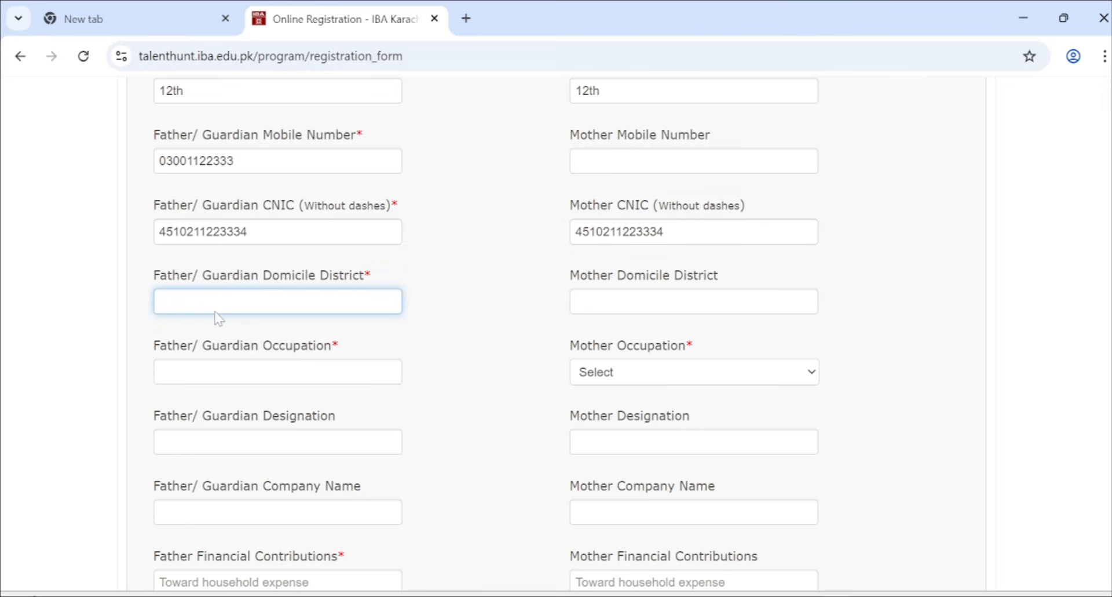
text(hldhka)
click(638, 323)
click(630, 310)
text(jkdk)
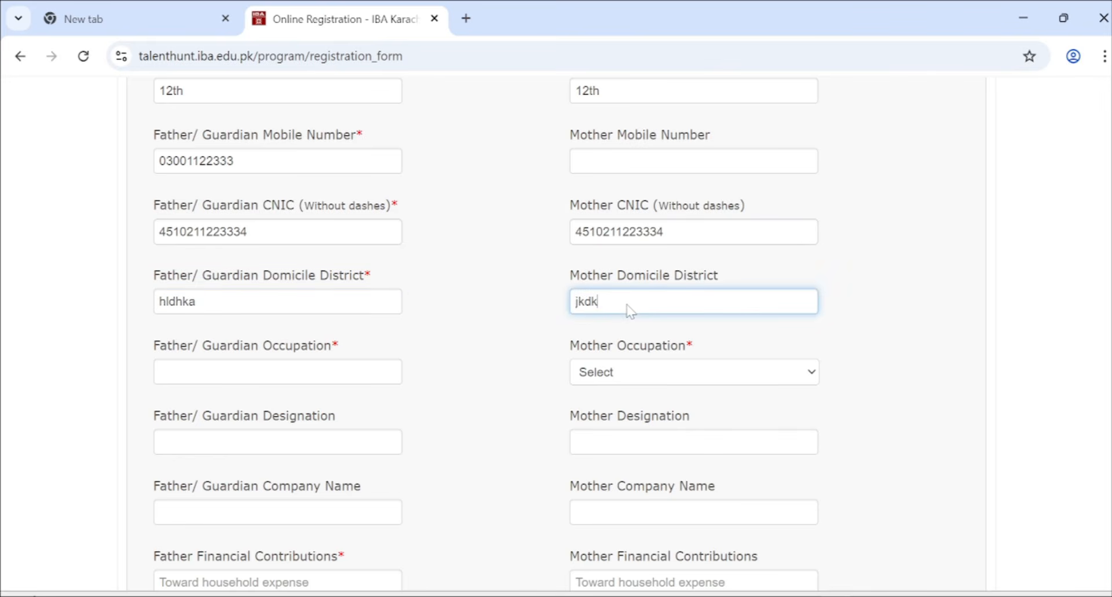
- Enter the father's occupation as teacher and set the mother's occupation to Housewife
click(330, 382)
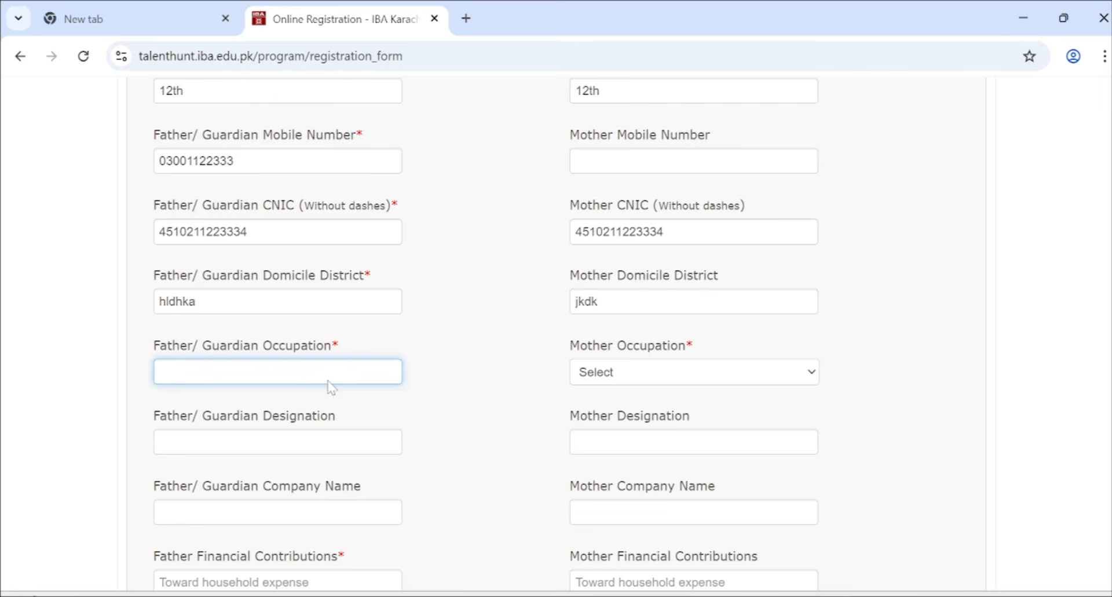
text(teacher)
click(630, 377)
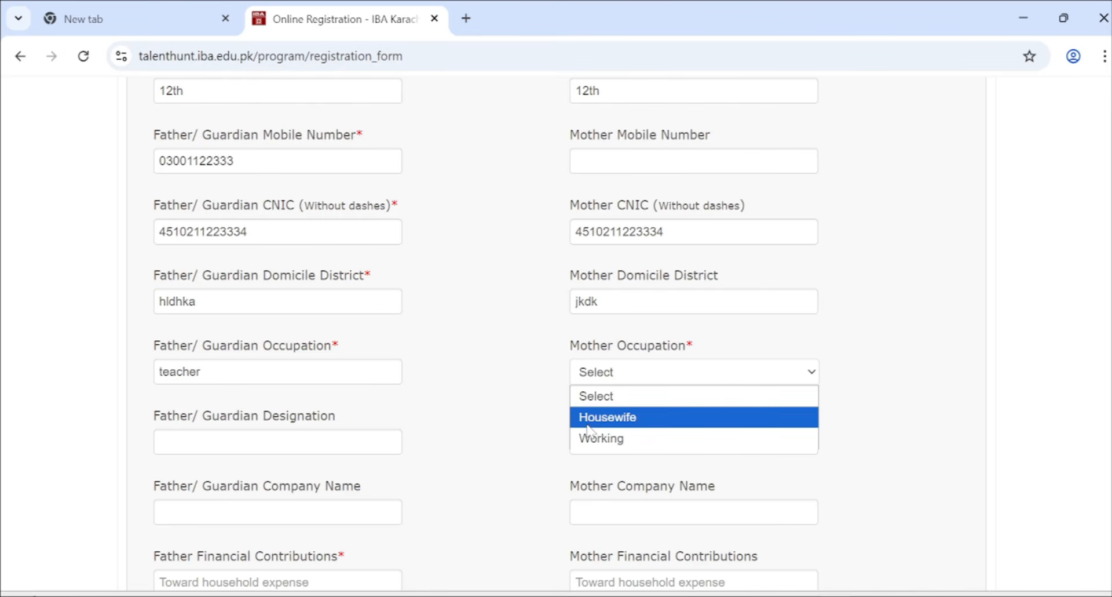
click(586, 426)
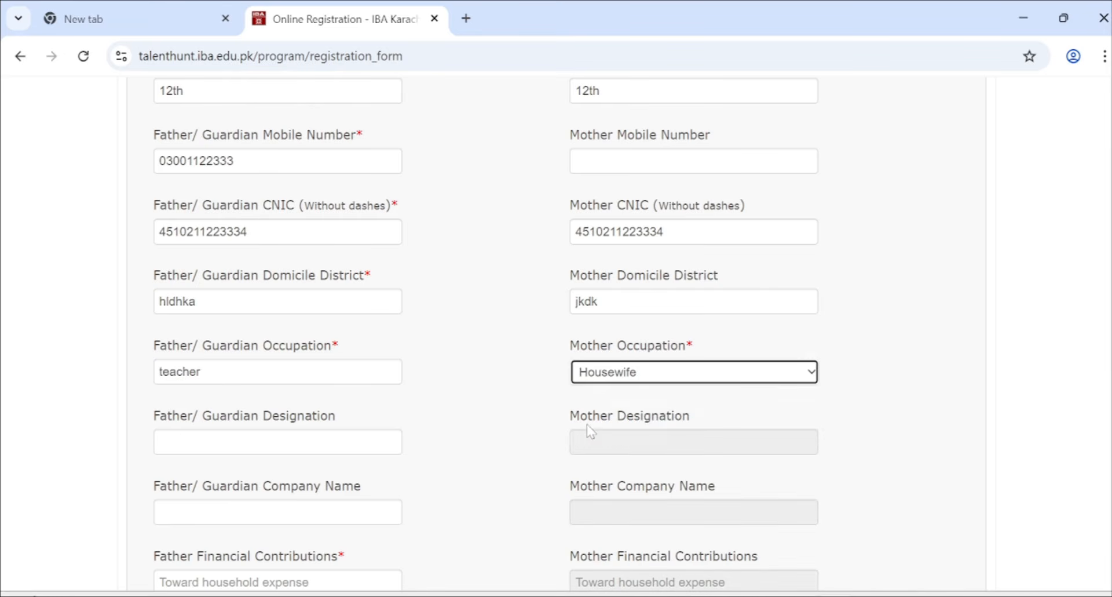
- Enter the father's designation as bps14 and complete the occupation 'teacher'
click(266, 439)
key(super+Tab)
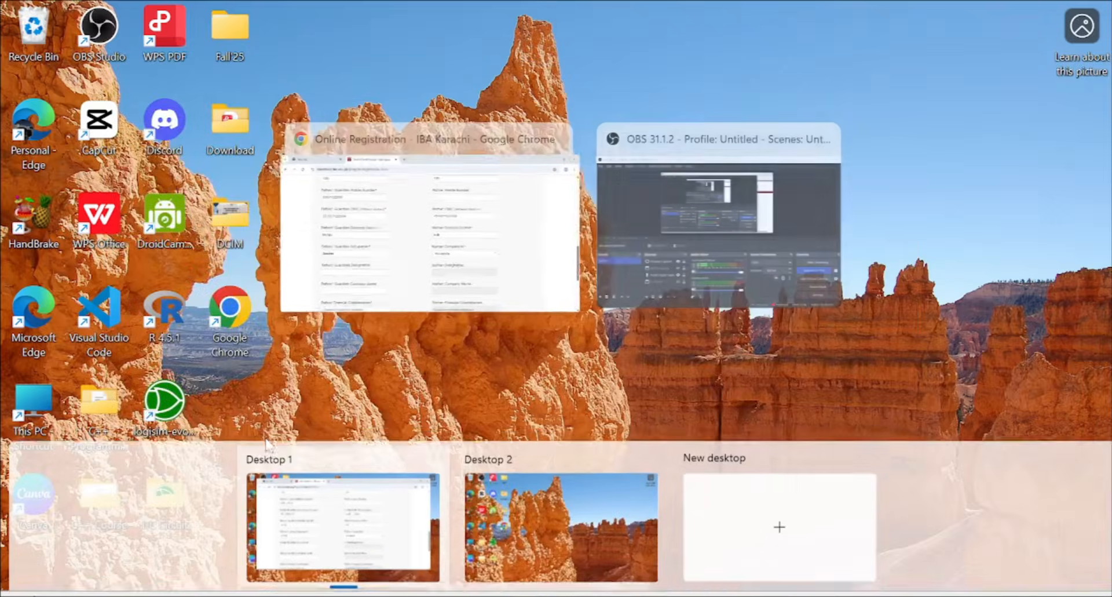
key(super+Tab)
scroll(230, 444, down, 2)
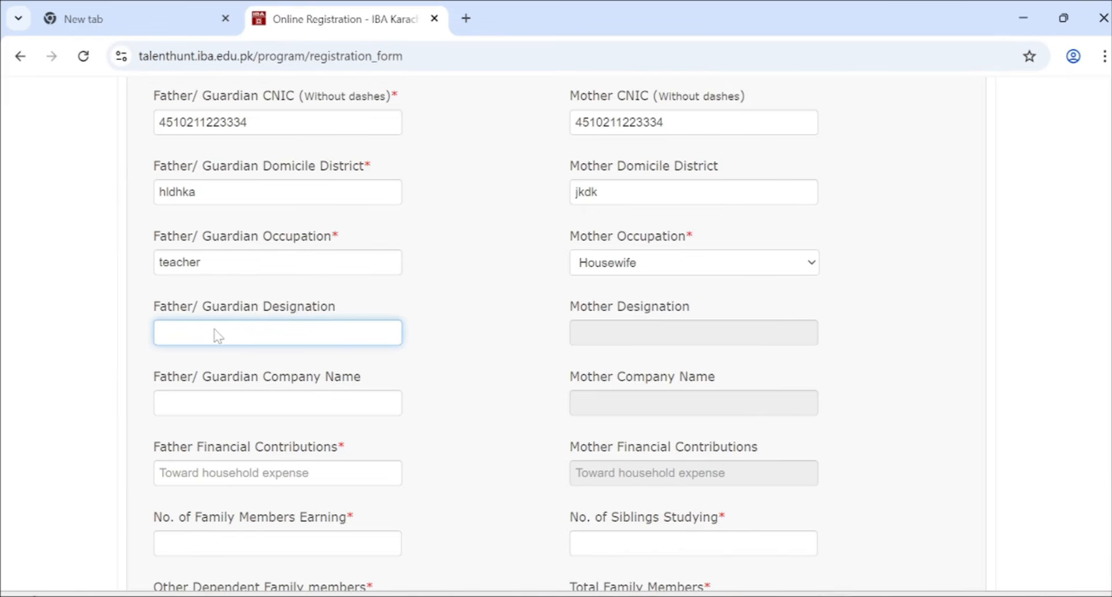
text(bps14)
drag(331, 236, 339, 235)
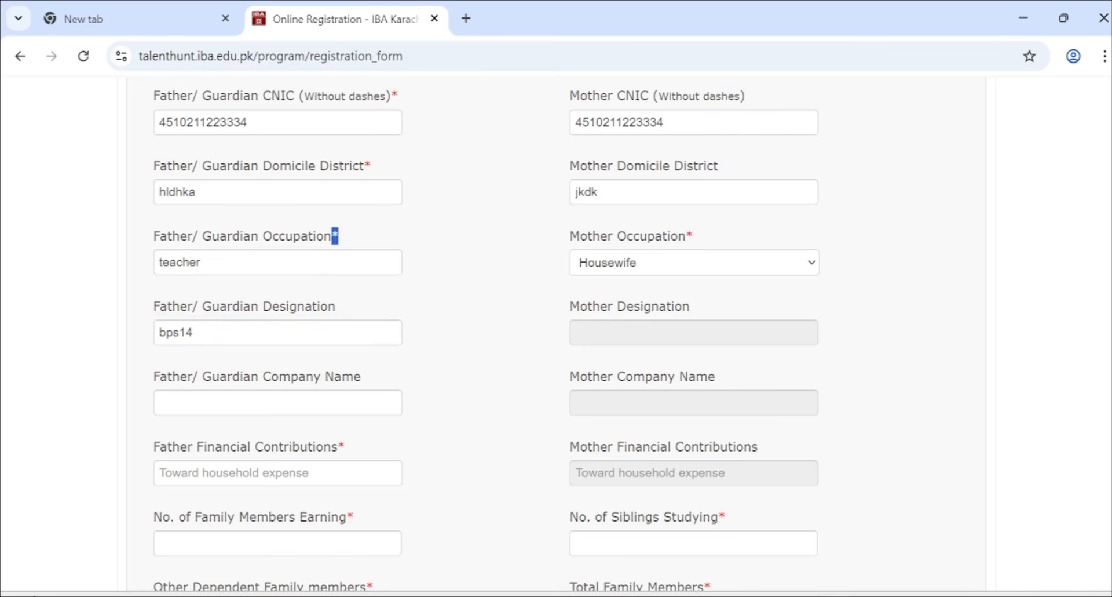
click(358, 259)
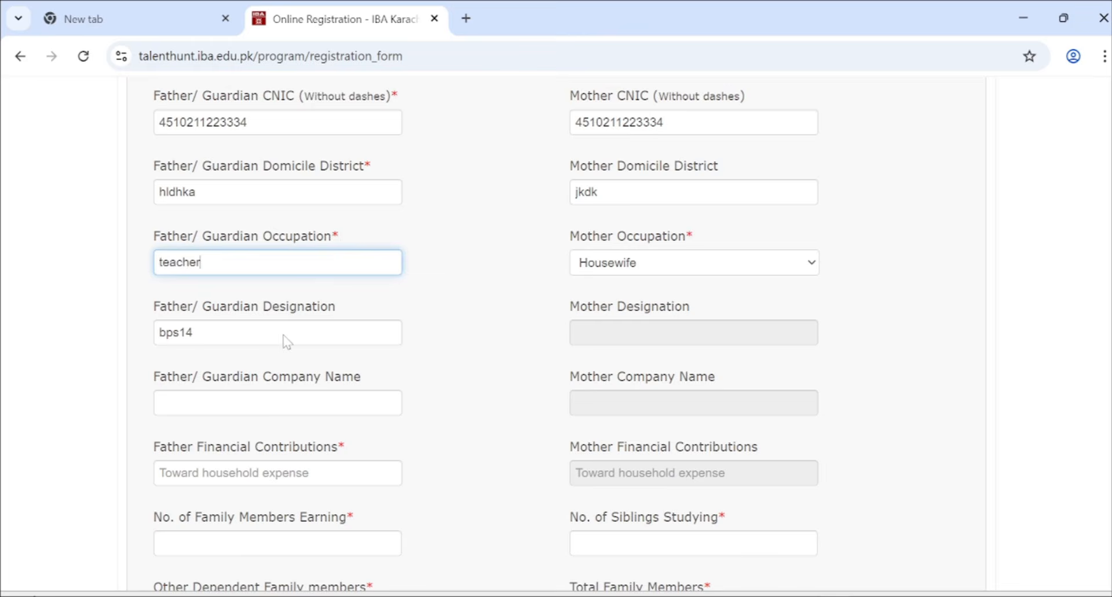
scroll(284, 341, down, 1)
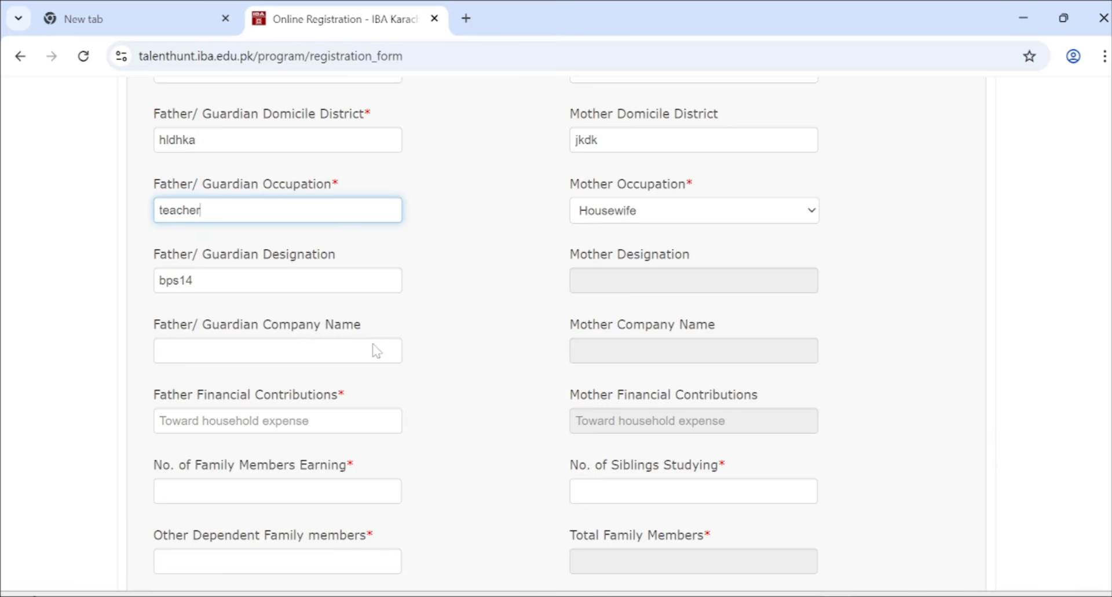
scroll(376, 350, down, 1)
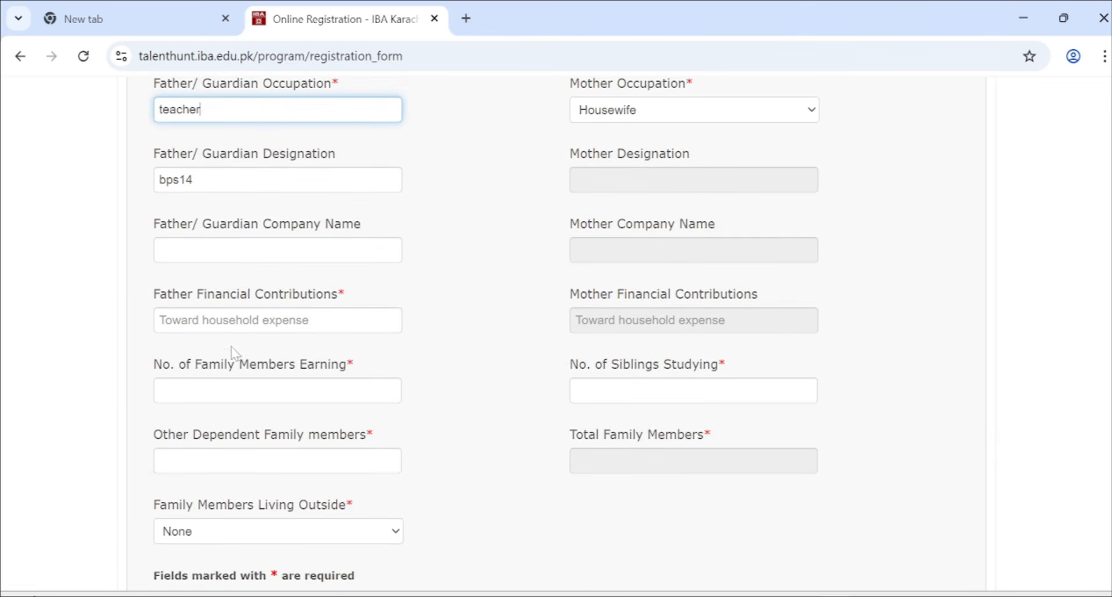
- Type 'full contribution by father ( 50000)' in Father Financial Contributions
click(274, 323)
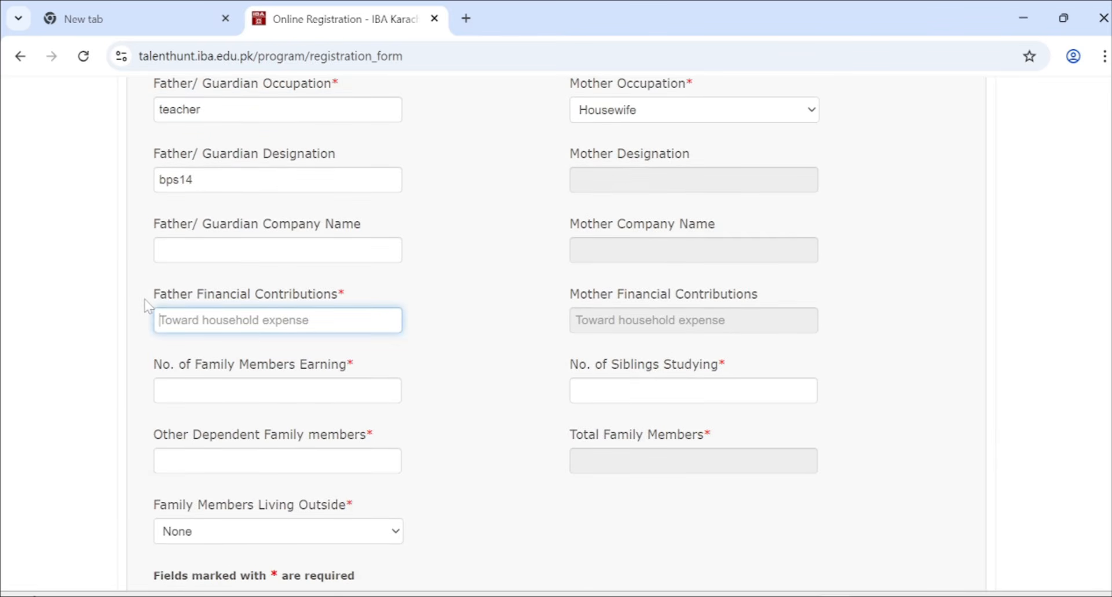
drag(146, 306, 358, 316)
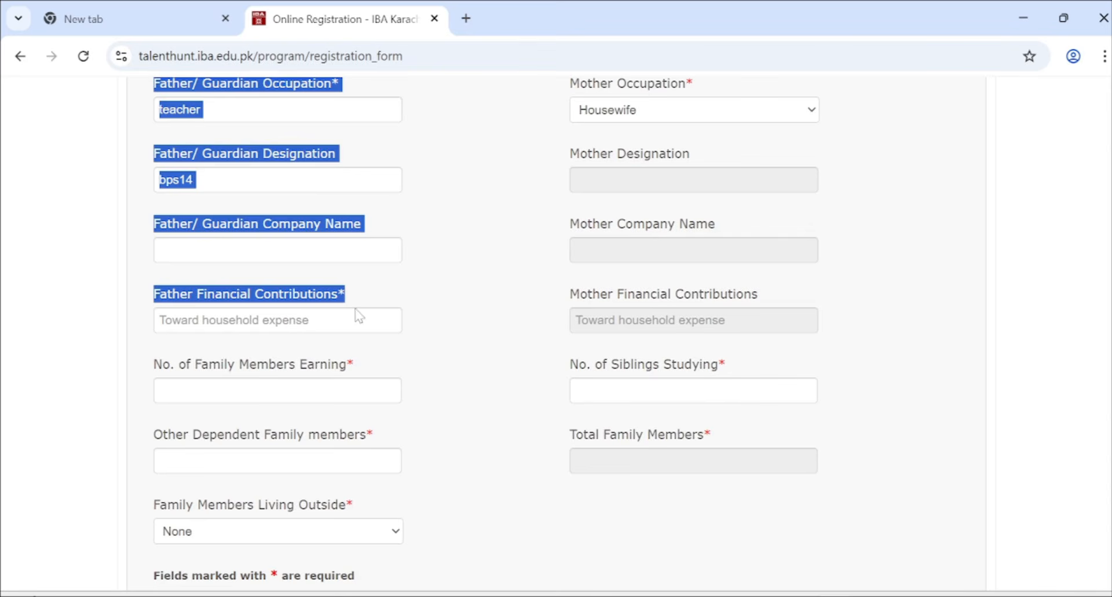
click(255, 322)
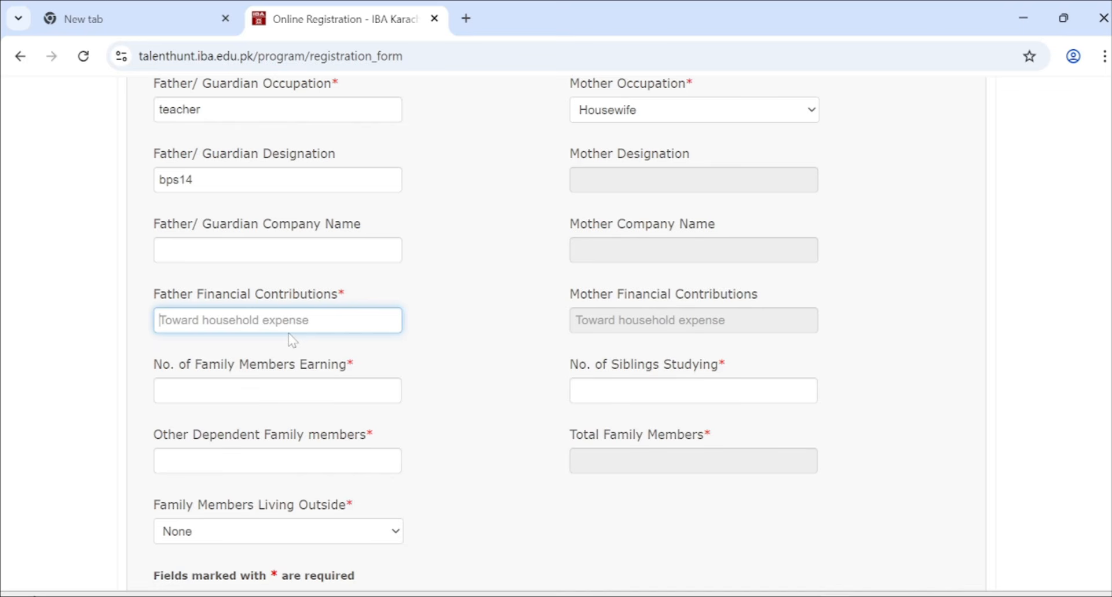
text(fuk)
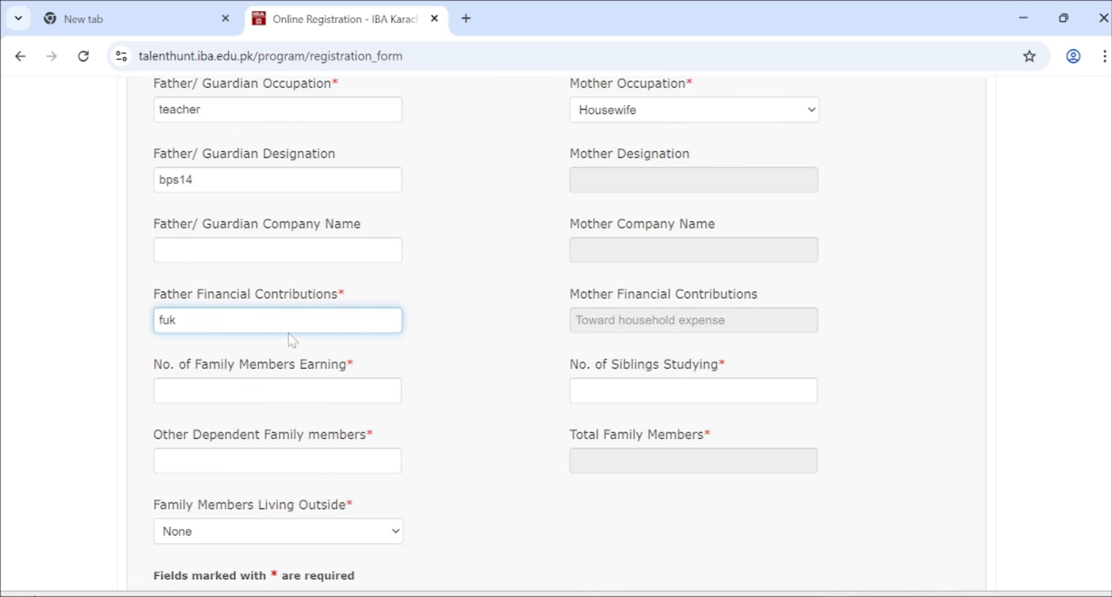
key(BackSpace)
text(ll contribution by)
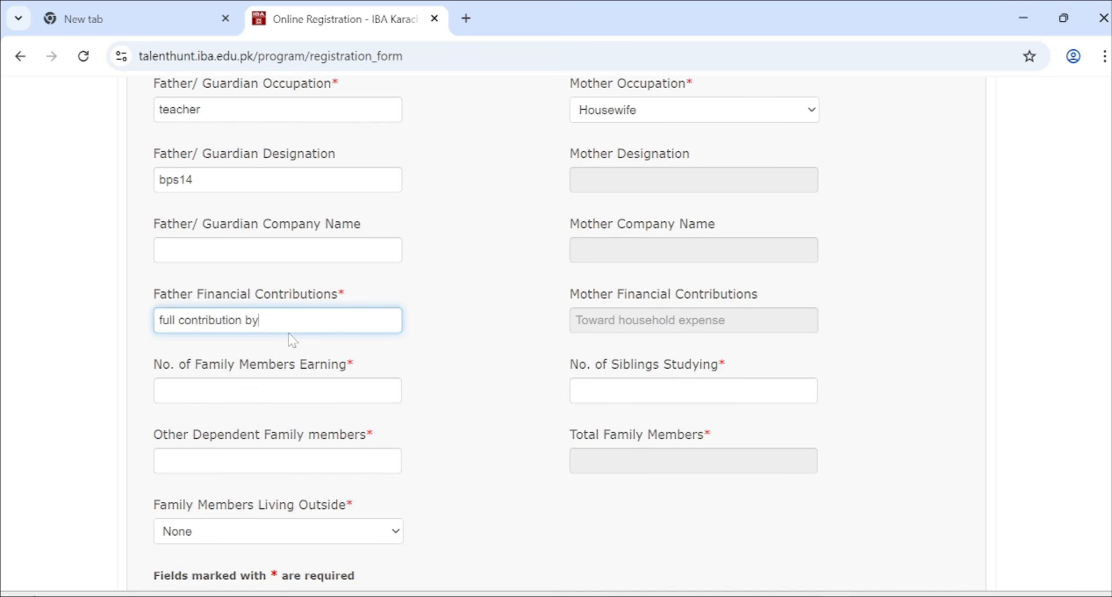
text( father ( 50000))
- Insert 'Rs.' before the amount so it reads '( Rs. 50000)'
click(304, 321)
text(Rs.)
click(372, 325)
drag(374, 330, 152, 352)
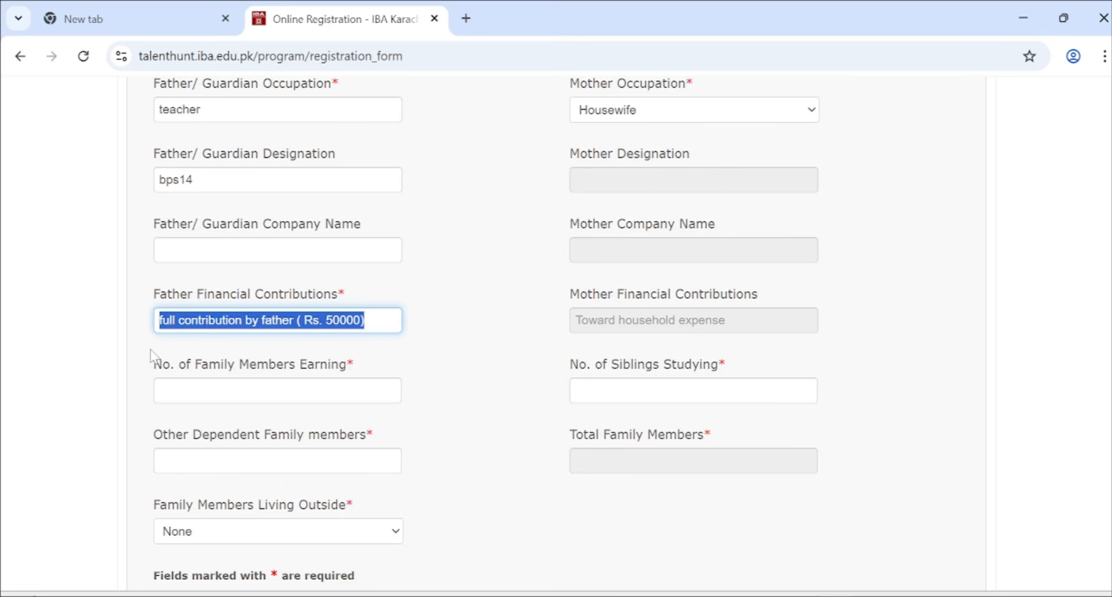
click(368, 322)
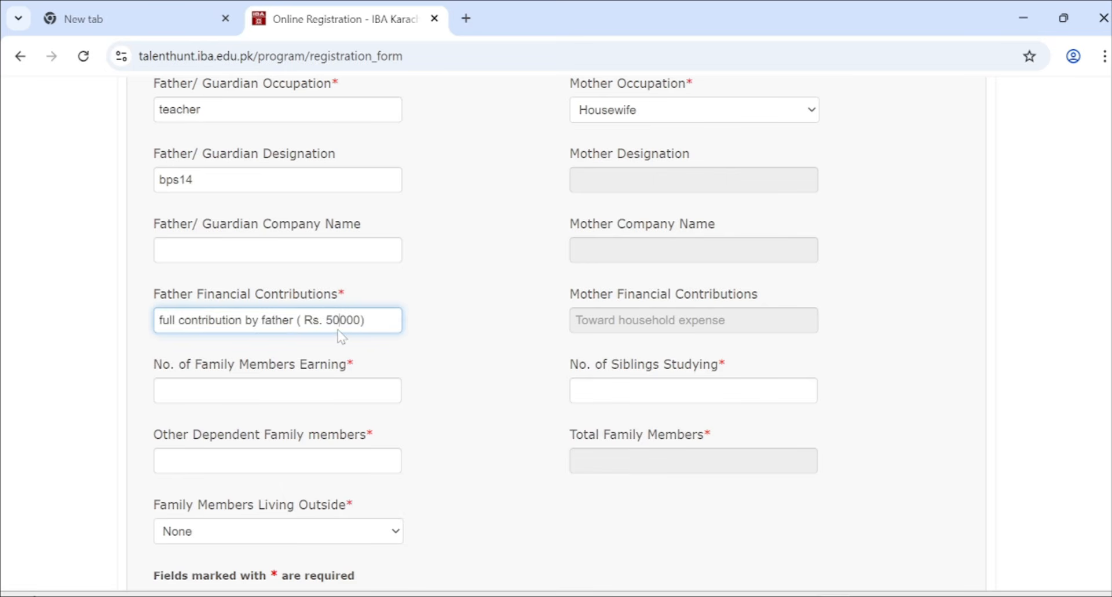
double_click(342, 322)
double_click(210, 322)
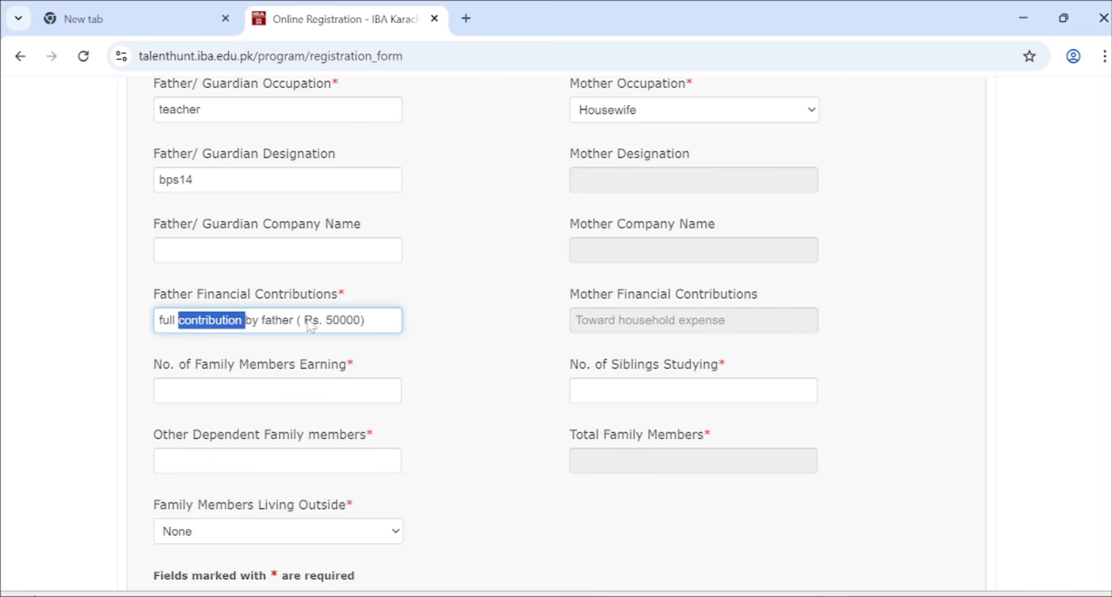
scroll(324, 336, down, 2)
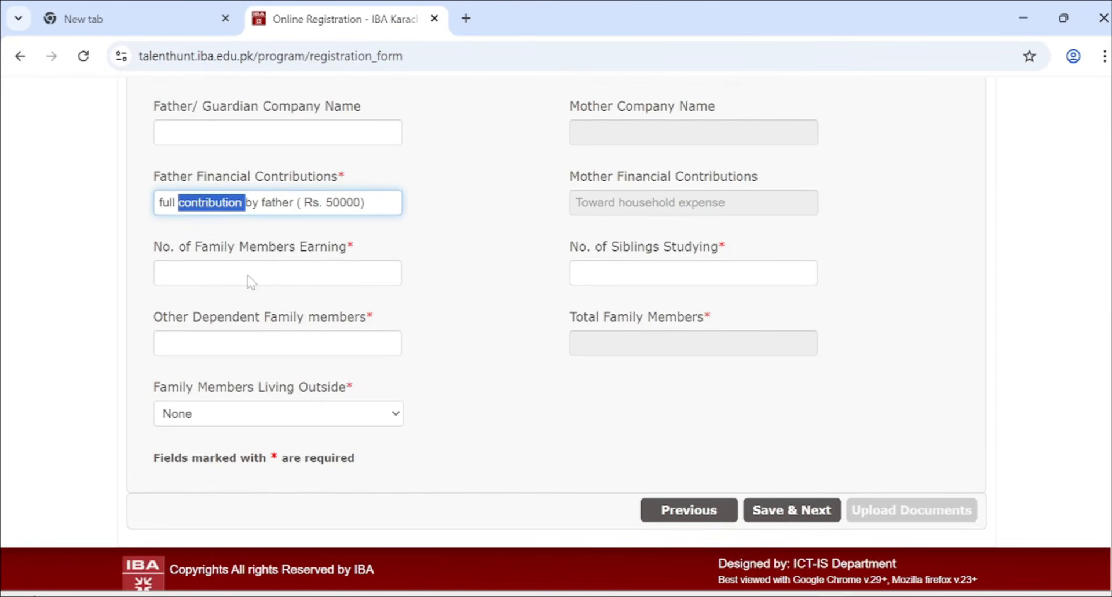
scroll(641, 214, up, 2)
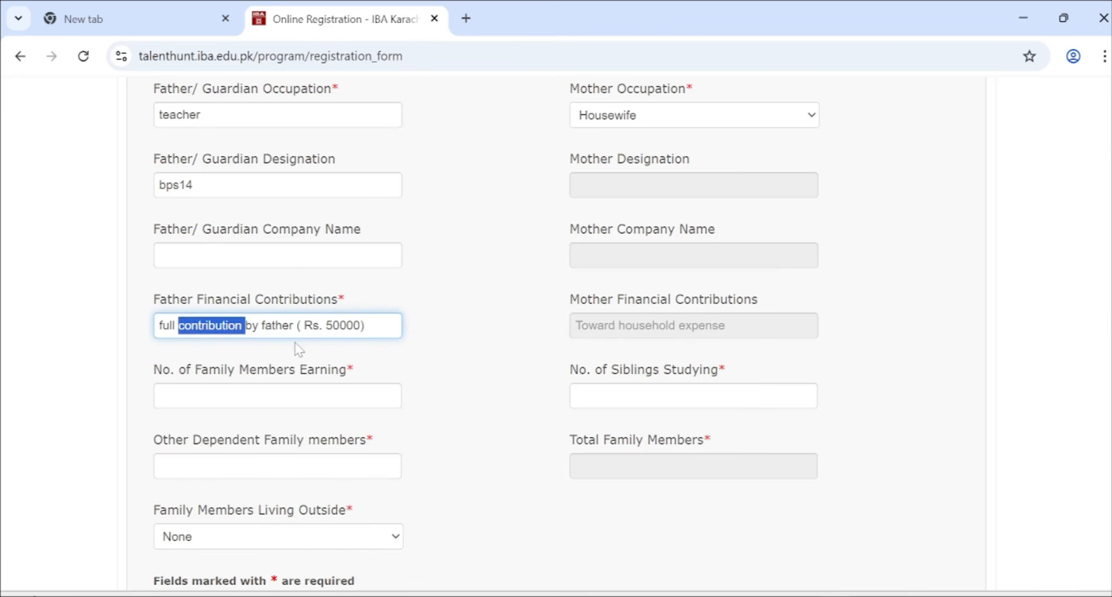
- Enter 1 earning member, 4 siblings studying and 1 other dependent, totalling 6
click(265, 398)
scroll(264, 399, down, 1)
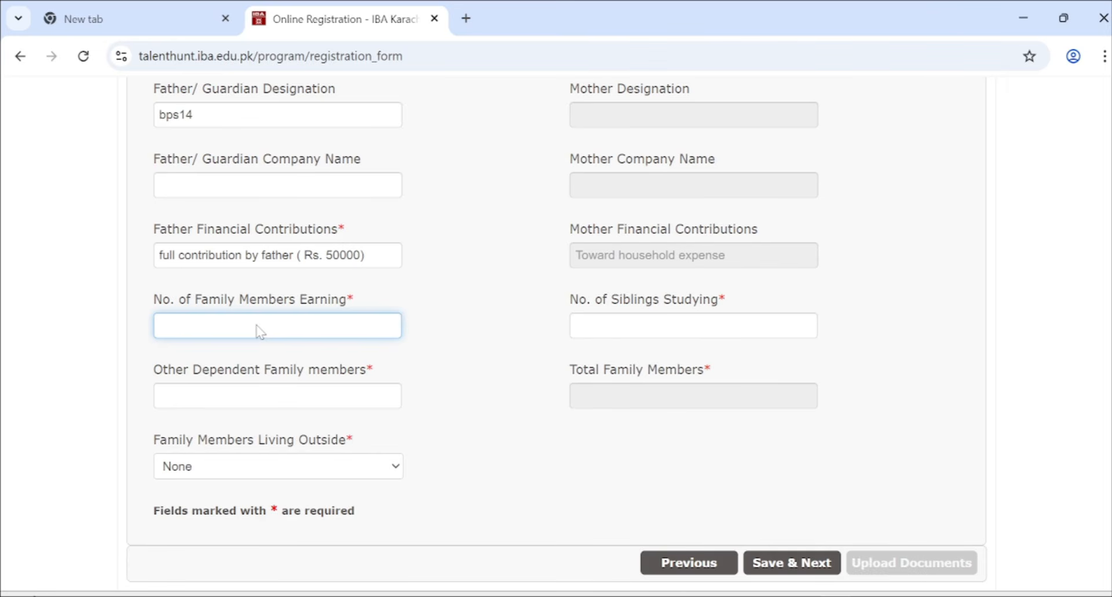
text(1)
click(628, 325)
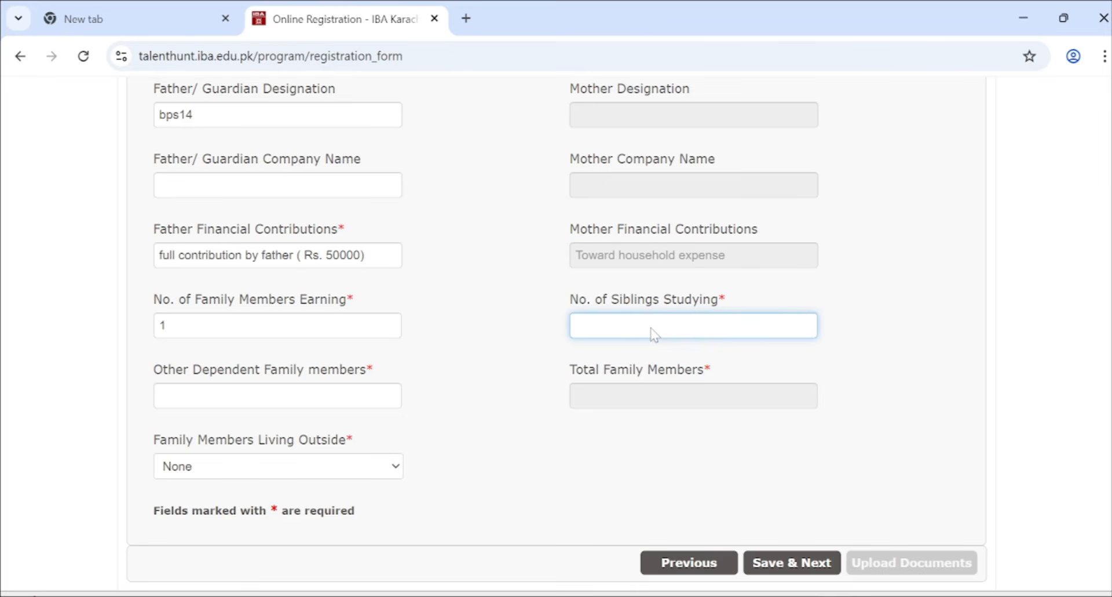
text(4)
click(334, 393)
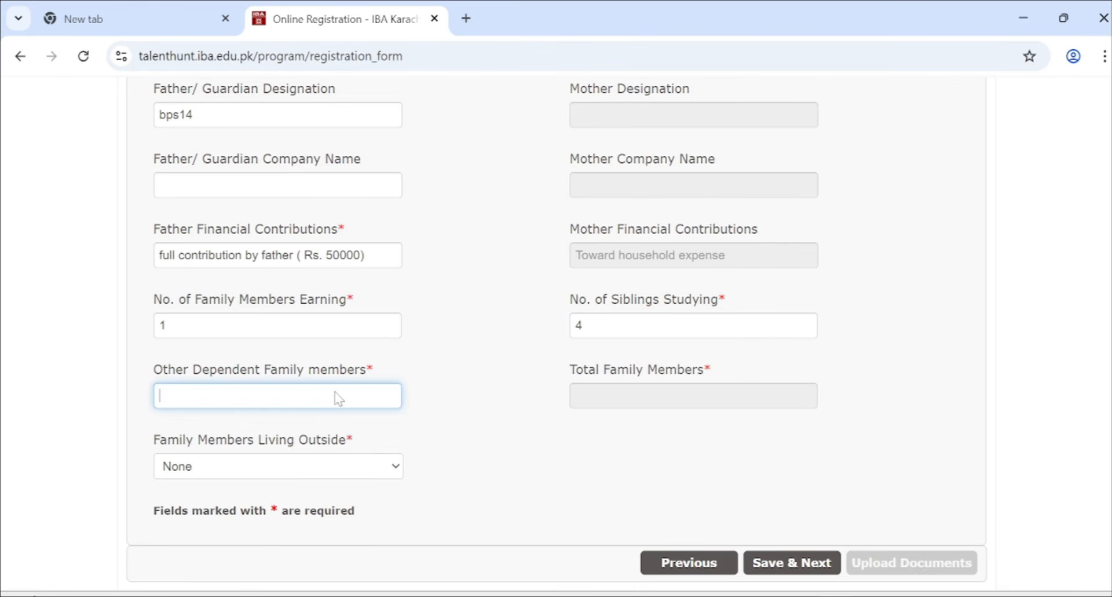
text(1)
click(600, 329)
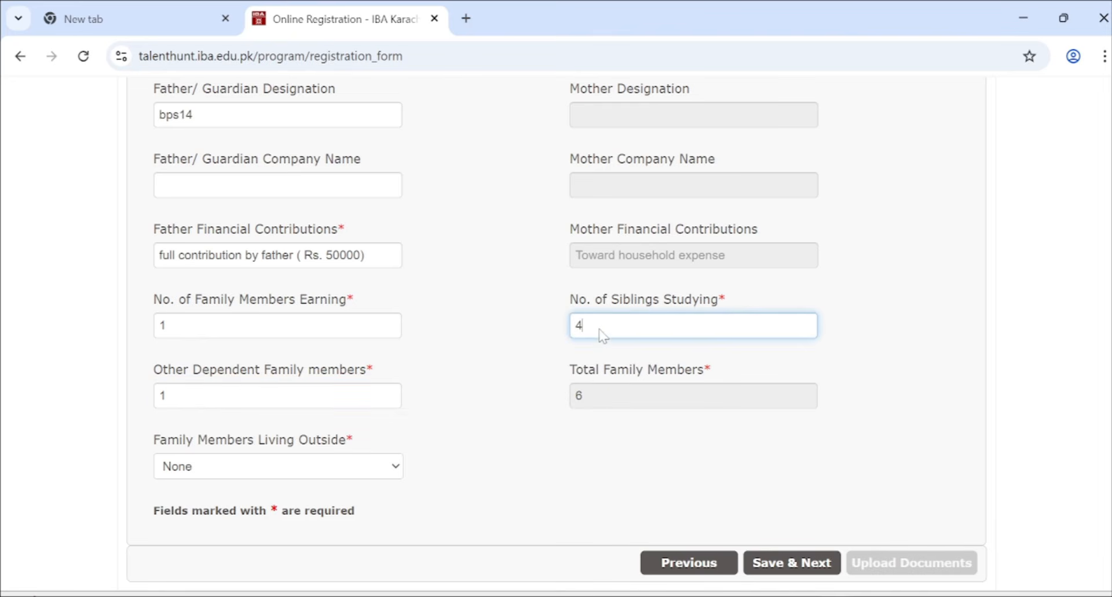
triple_click(609, 322)
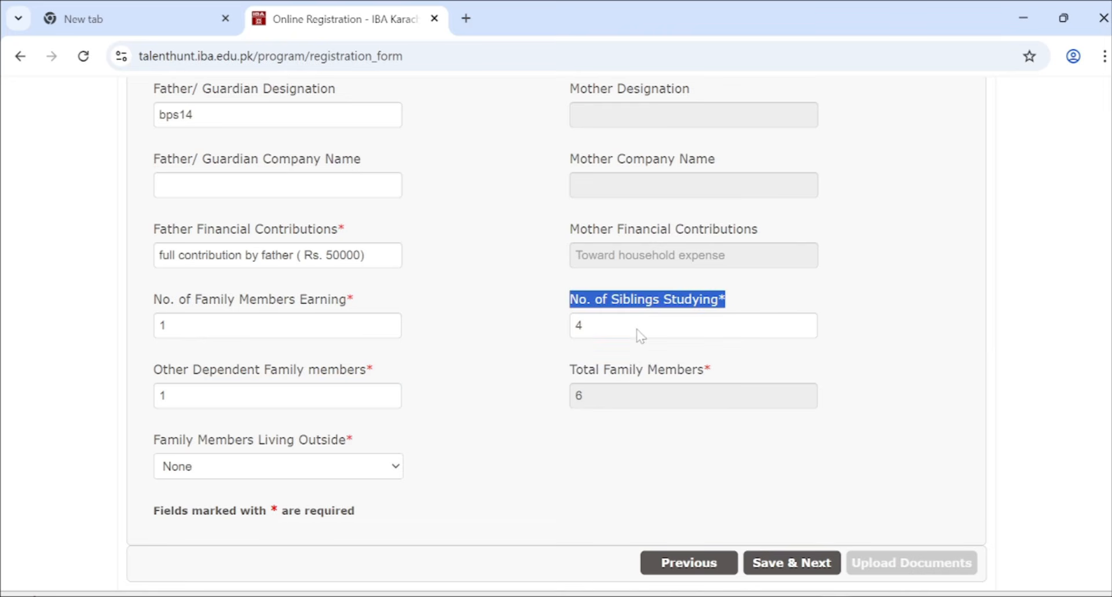
click(615, 332)
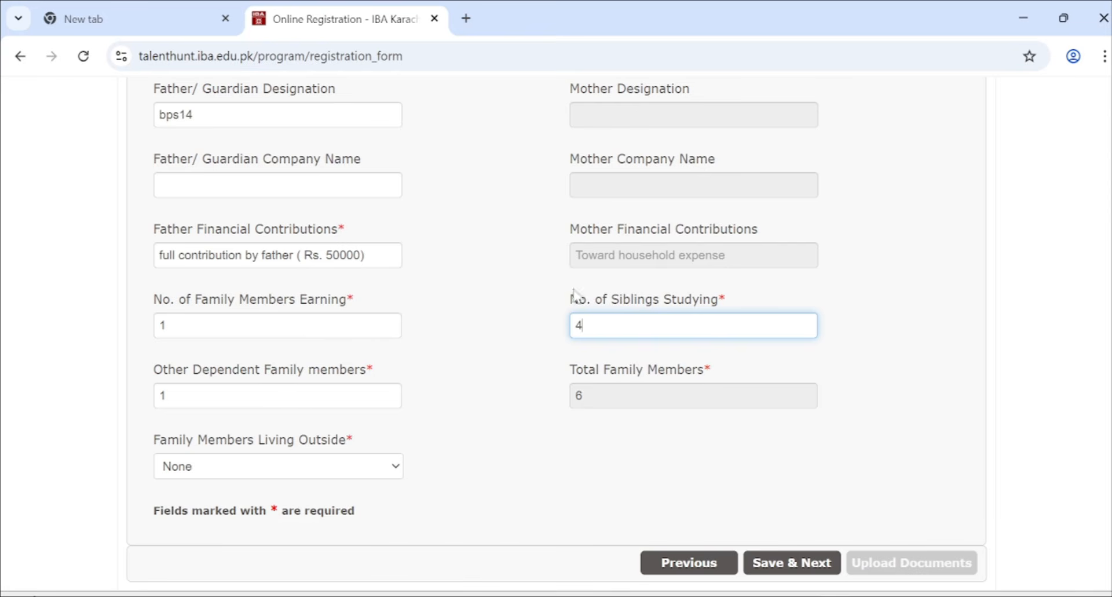
scroll(619, 387, down, 1)
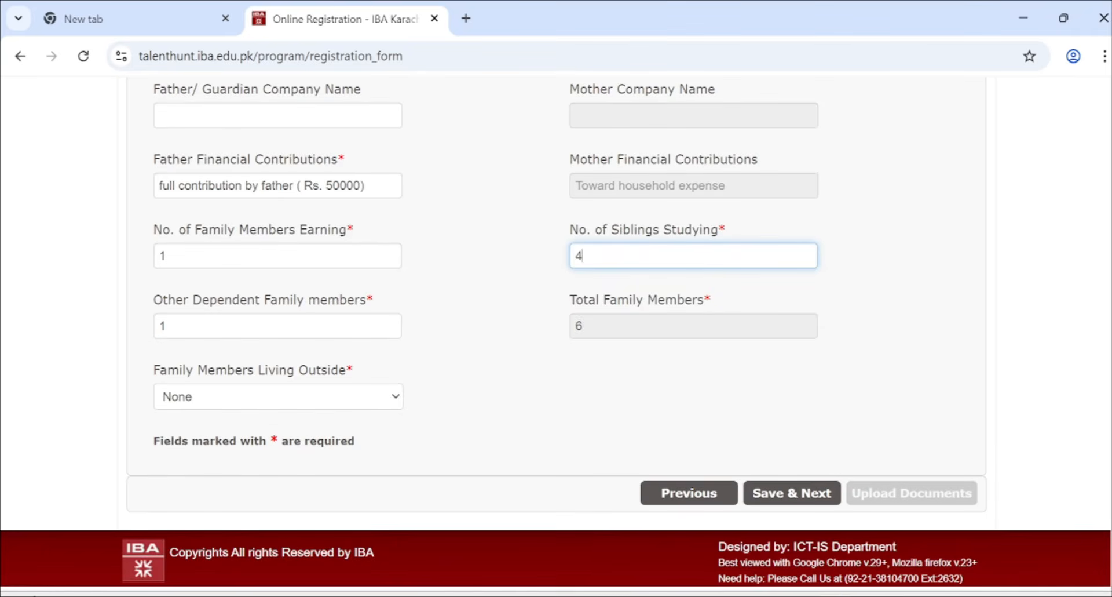
- Set Family Members Living Outside to Father, then change it back to None
click(347, 397)
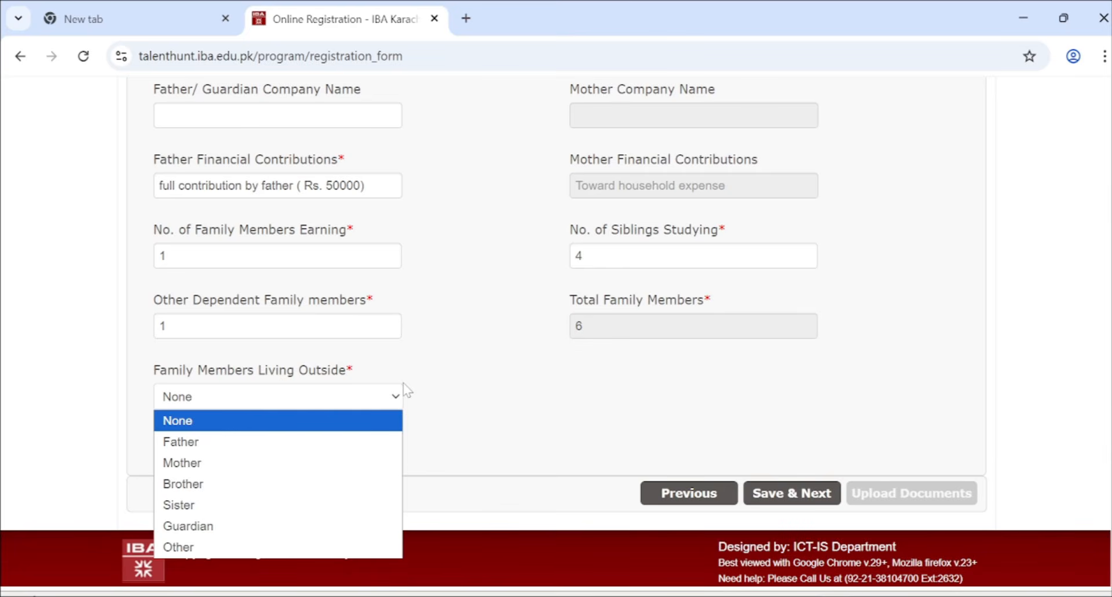
click(284, 458)
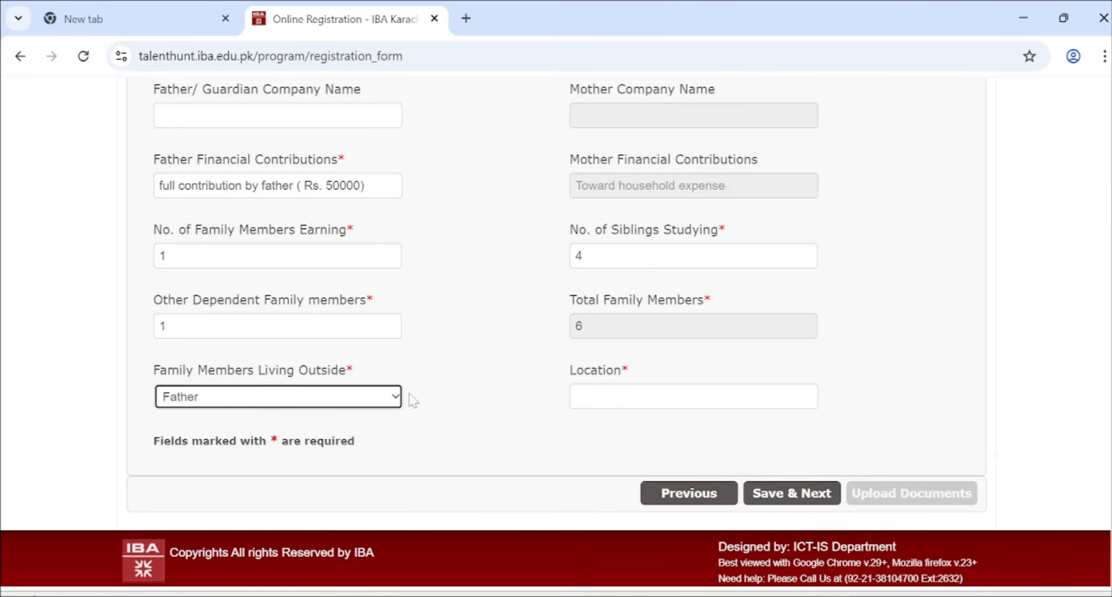
click(617, 394)
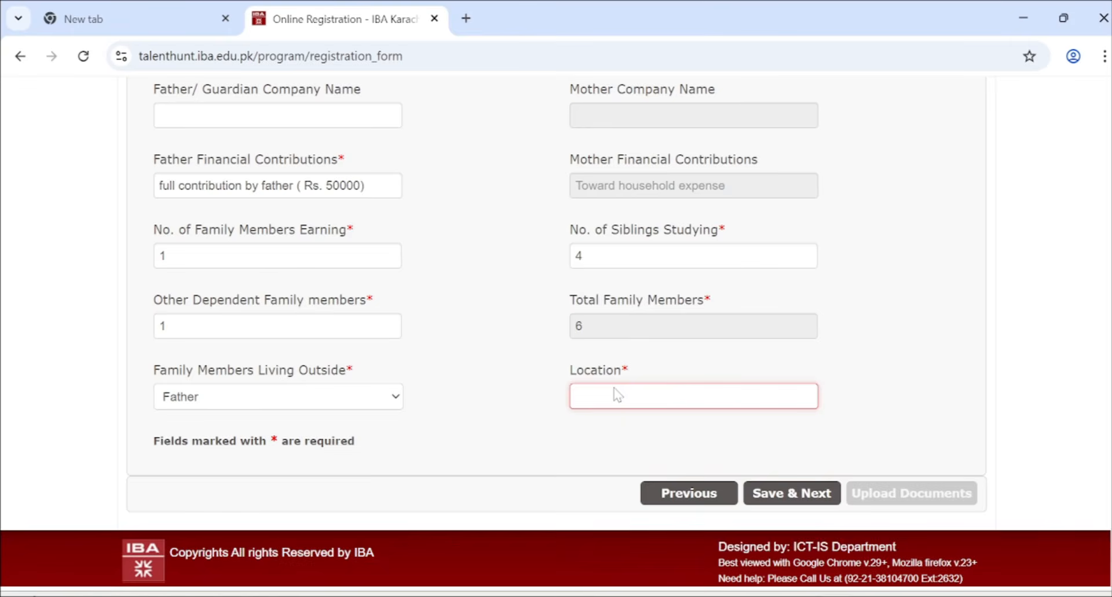
click(371, 403)
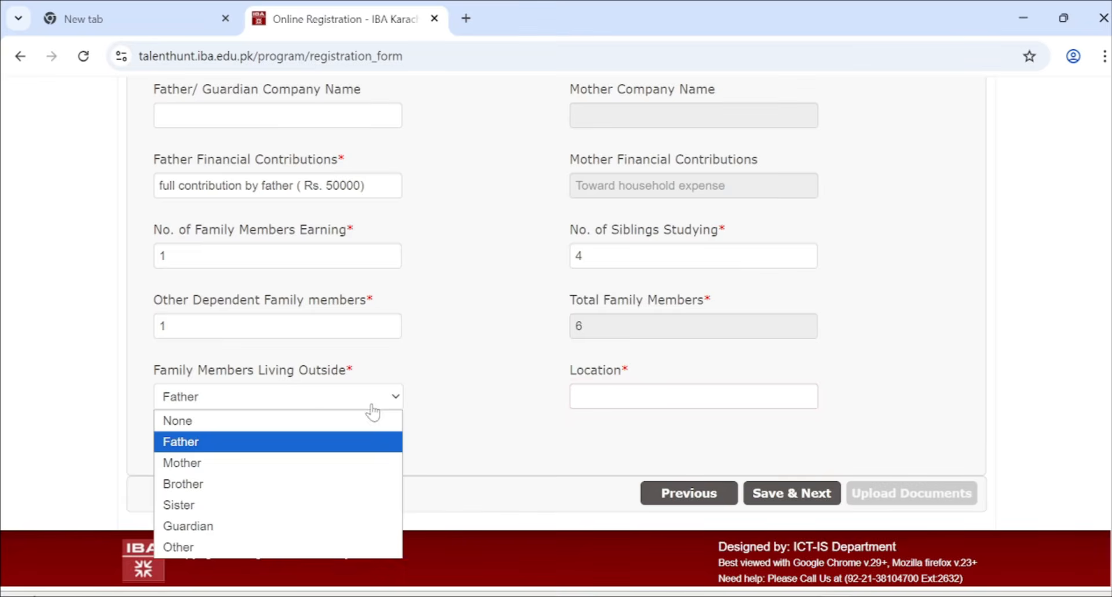
click(323, 419)
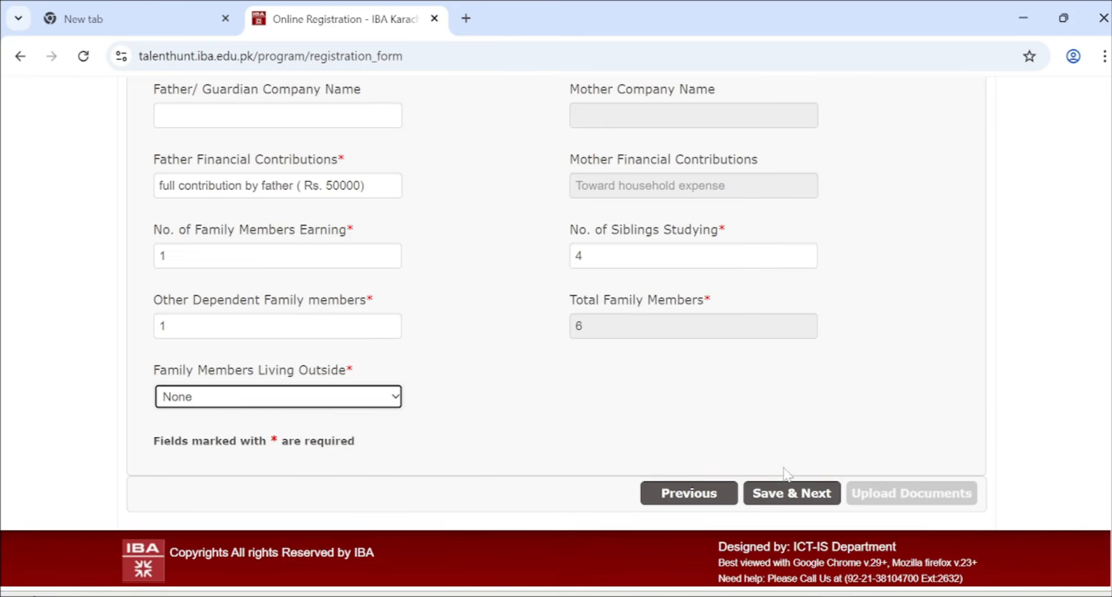
- Save the family information and continue to Section D
scroll(698, 181, up, 1)
scroll(697, 180, up, 12)
scroll(785, 470, down, 13)
click(775, 493)
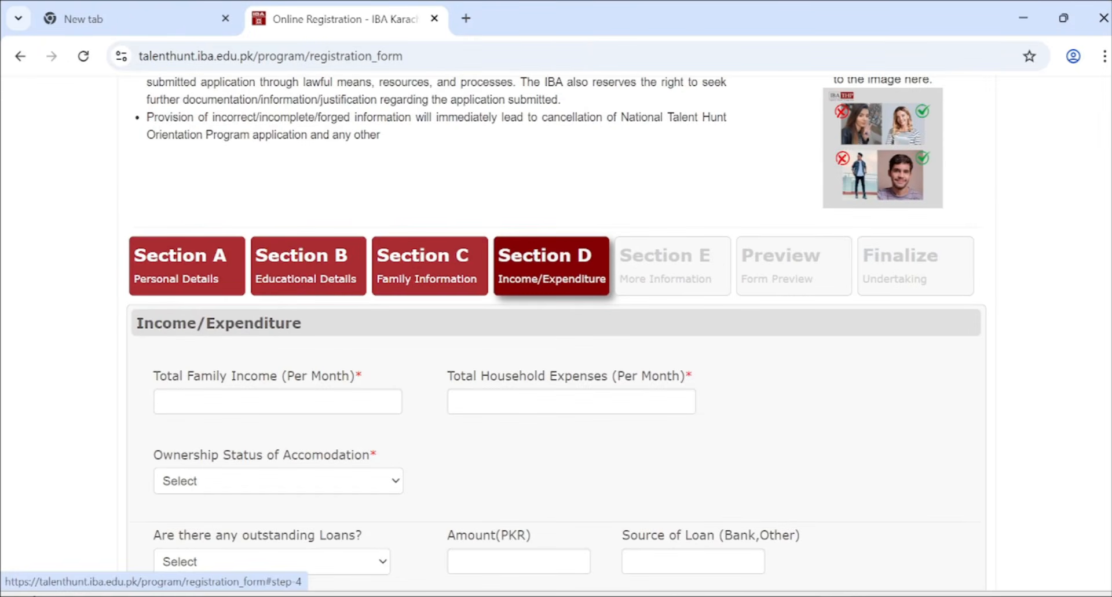
- Enter 50,000 as the total monthly family income in Section D
scroll(556, 333, down, 1)
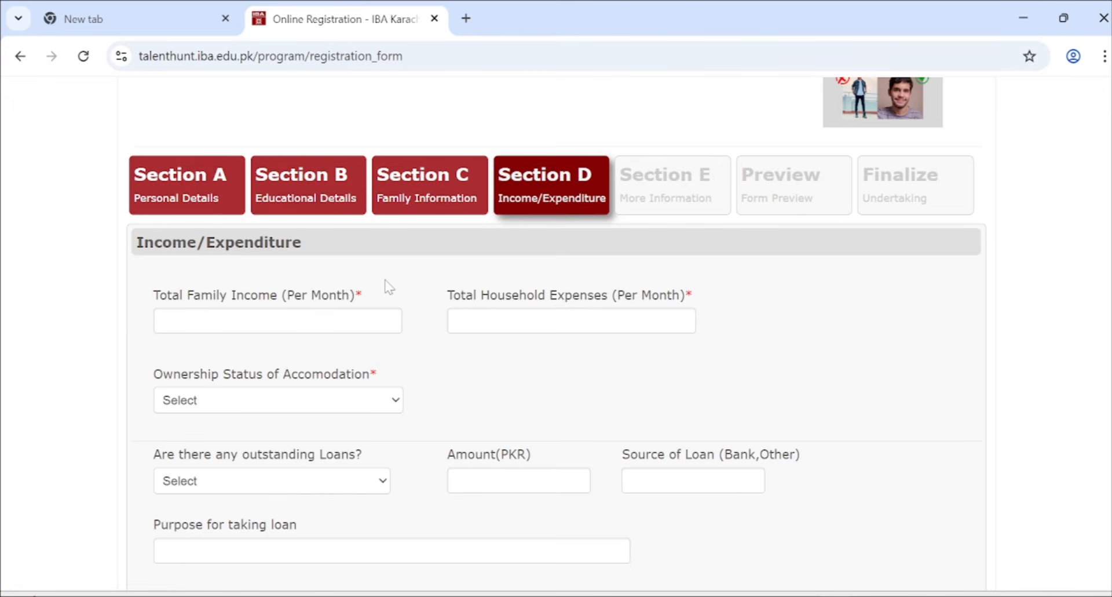
click(272, 328)
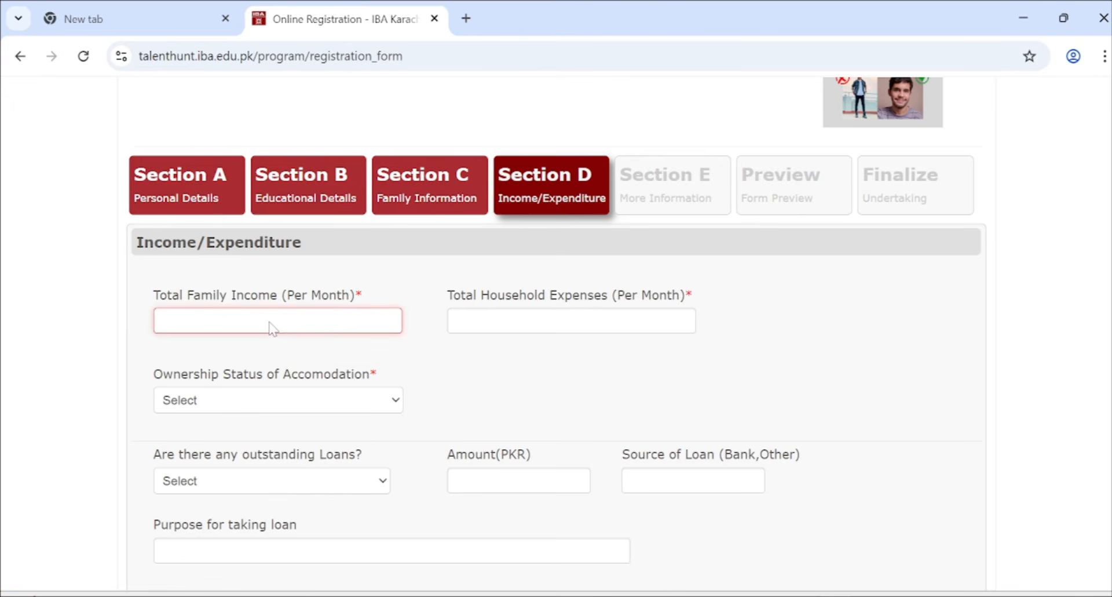
scroll(272, 328, down, 5)
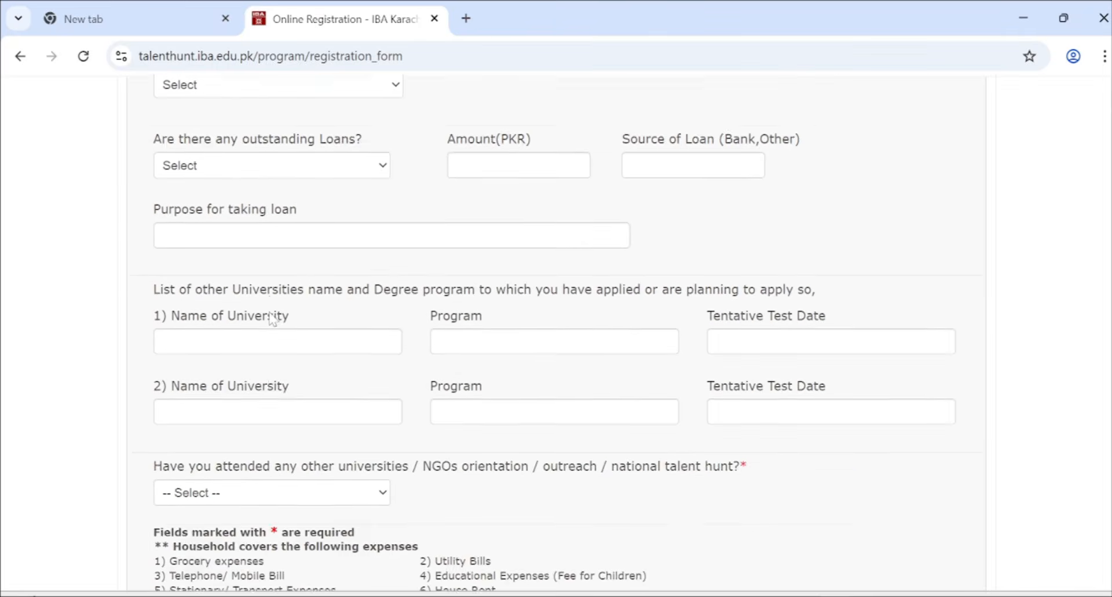
scroll(272, 319, up, 4)
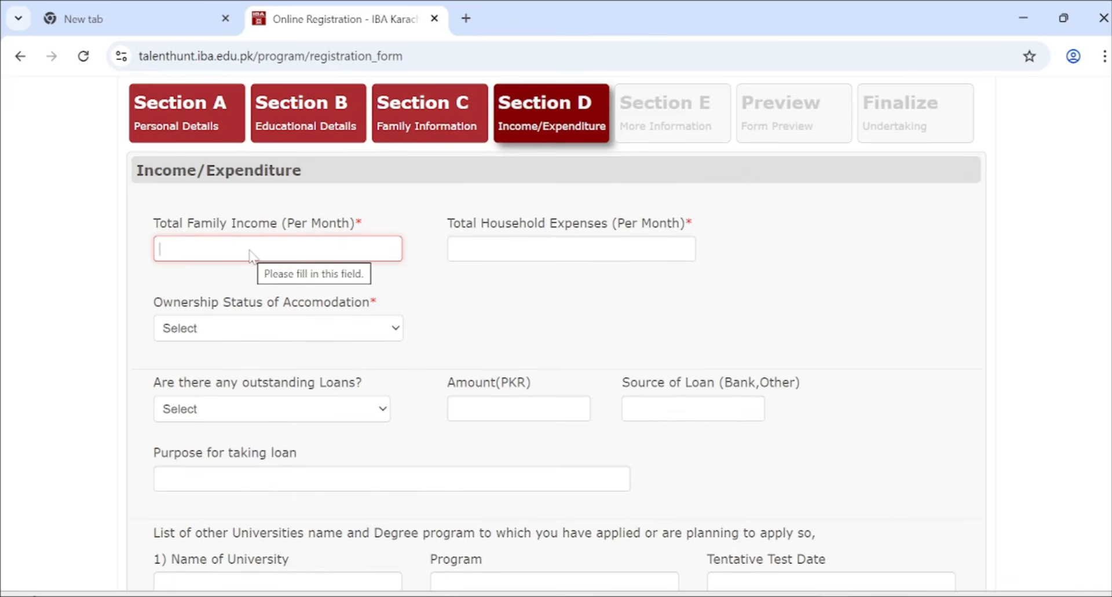
text(50,00)
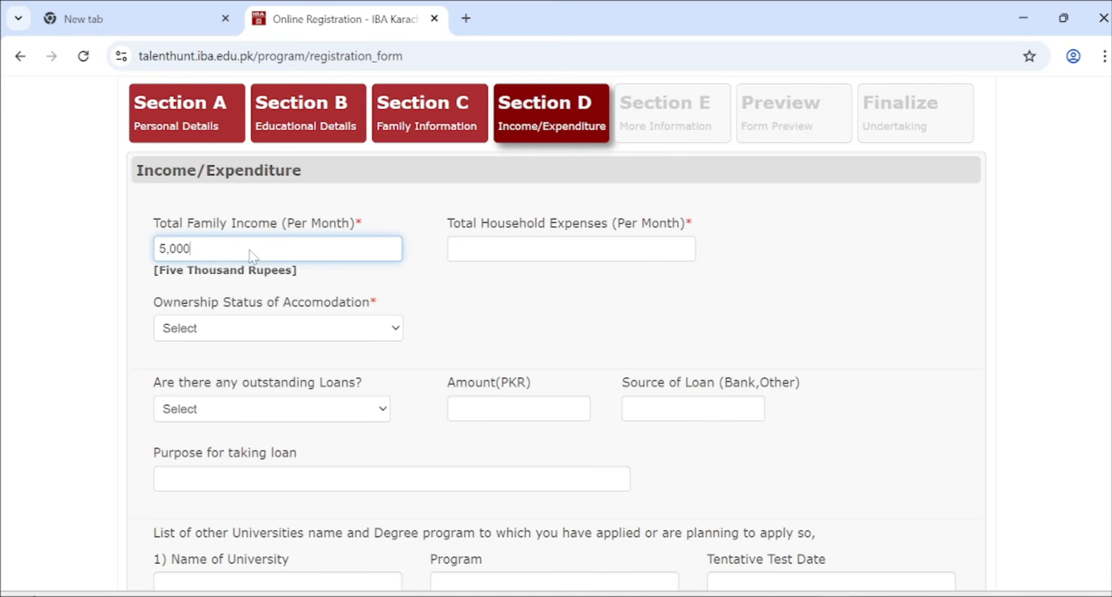
text(0)
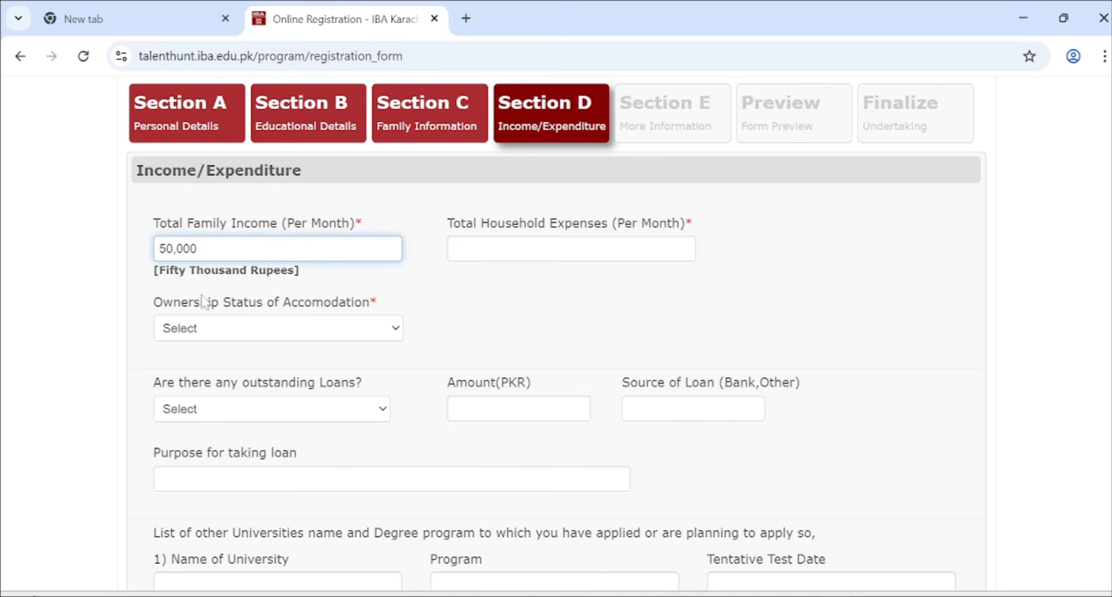
- Enter 48000 as the total monthly household expenses
click(513, 240)
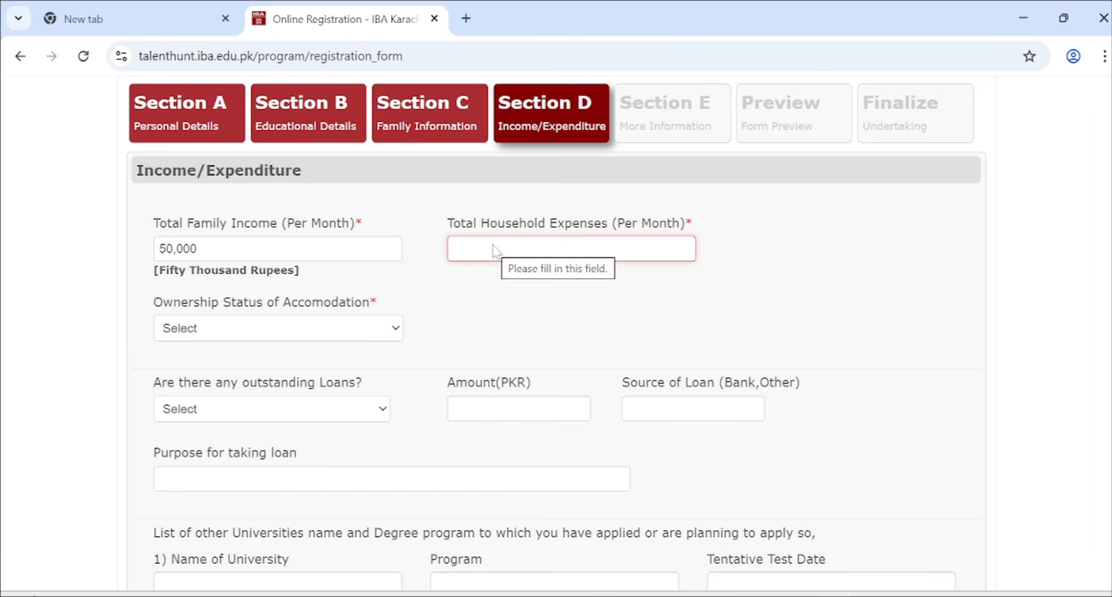
text(480000)
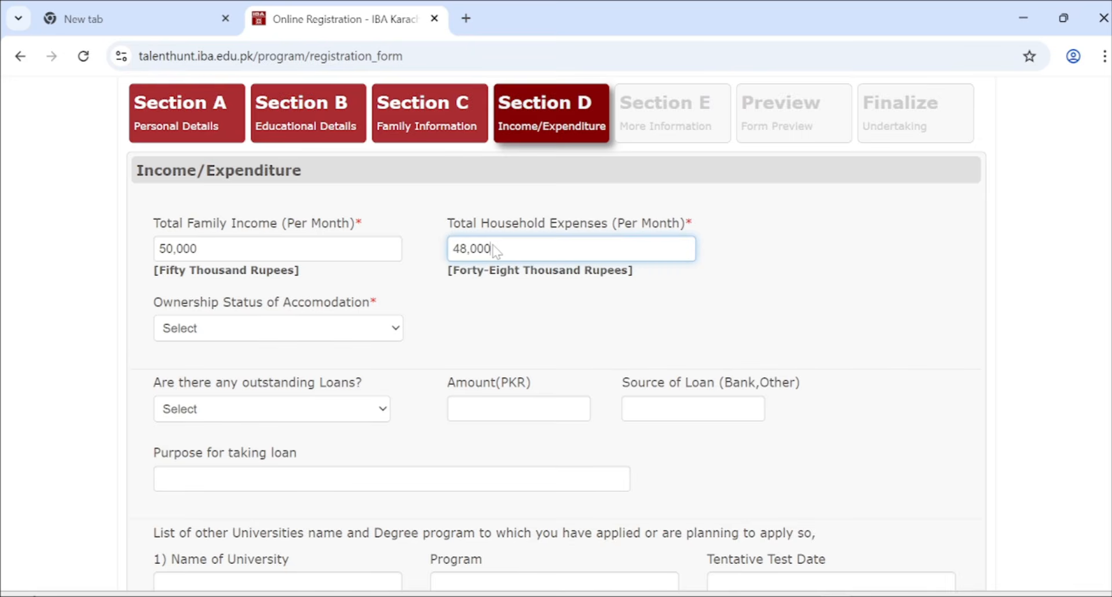
scroll(492, 248, down, 2)
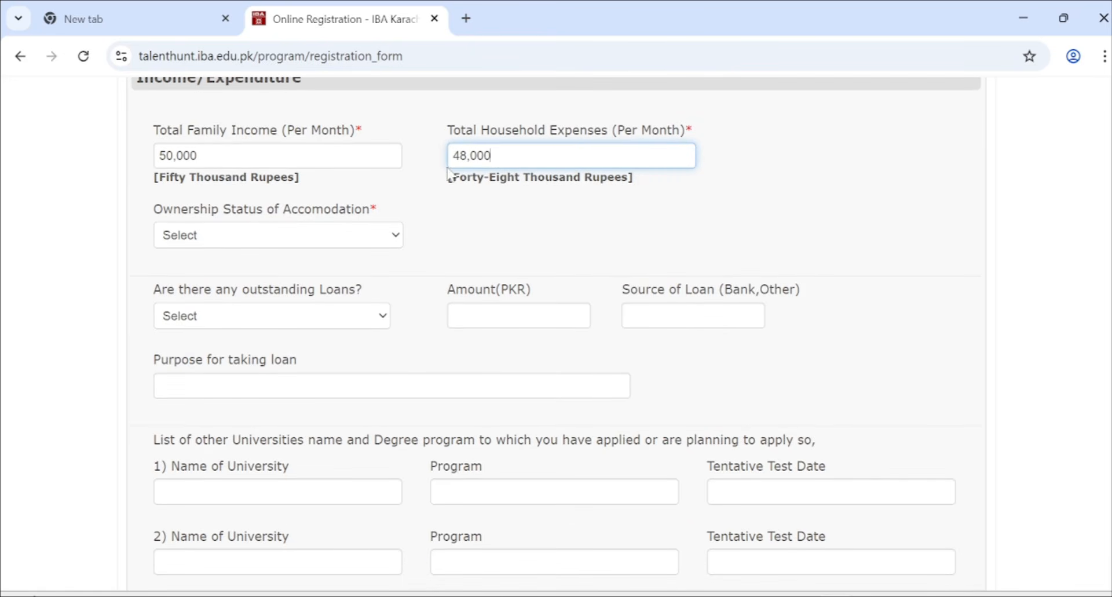
click(313, 242)
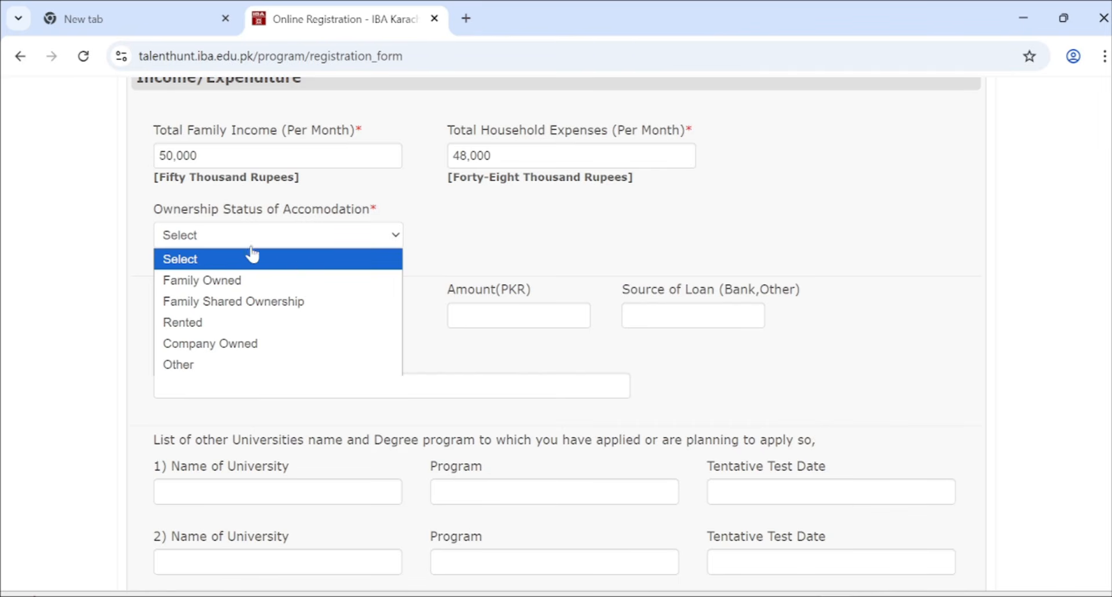
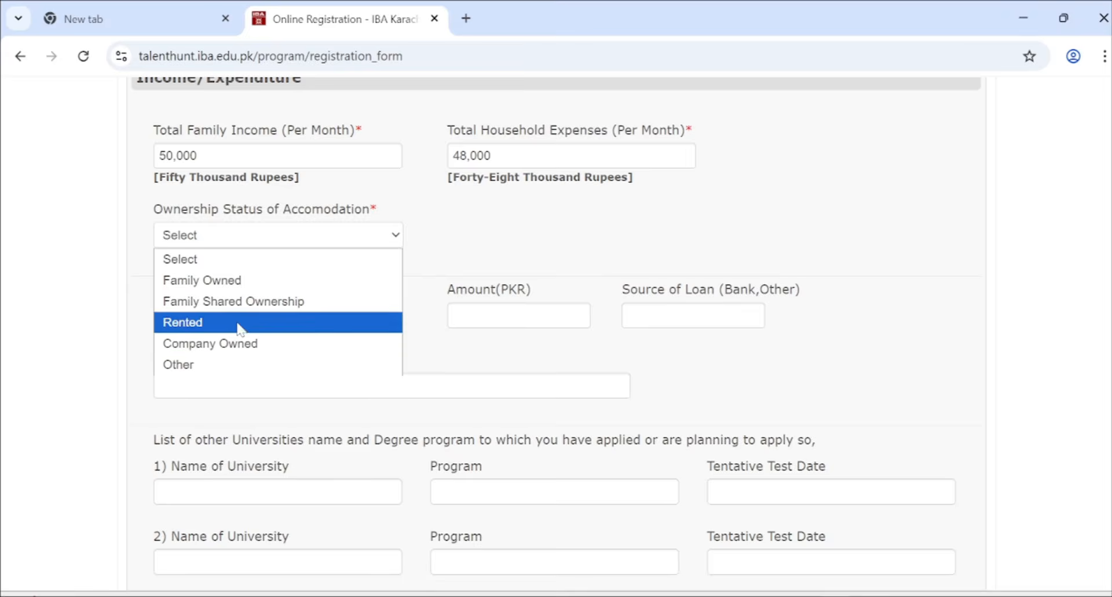
- Set accommodation to Family Shared Ownership and answer Yes to outstanding loans
click(209, 302)
scroll(207, 315, down, 1)
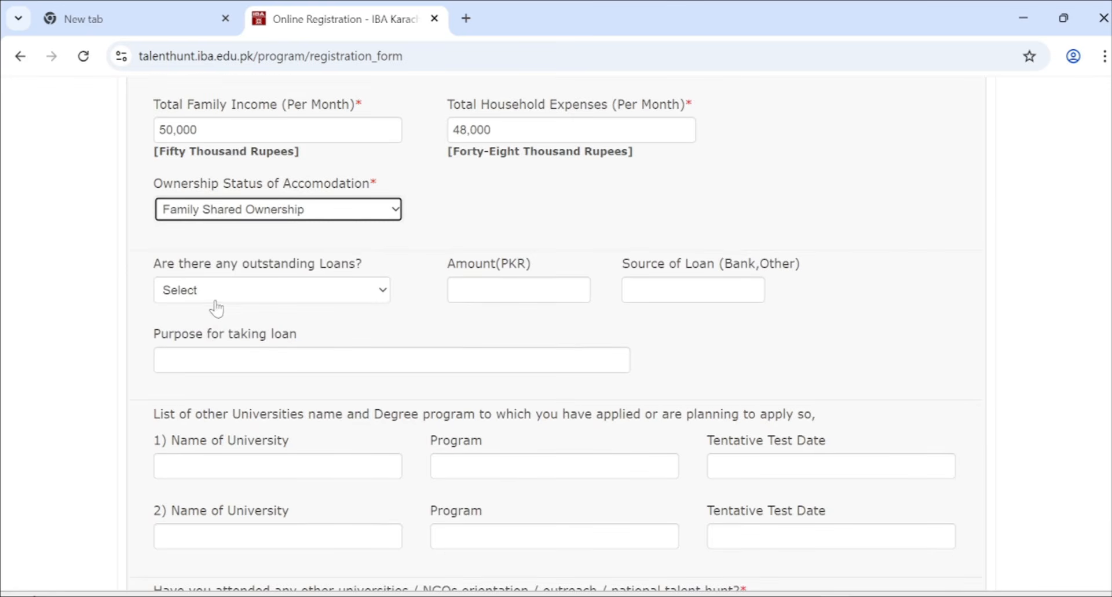
scroll(308, 291, down, 1)
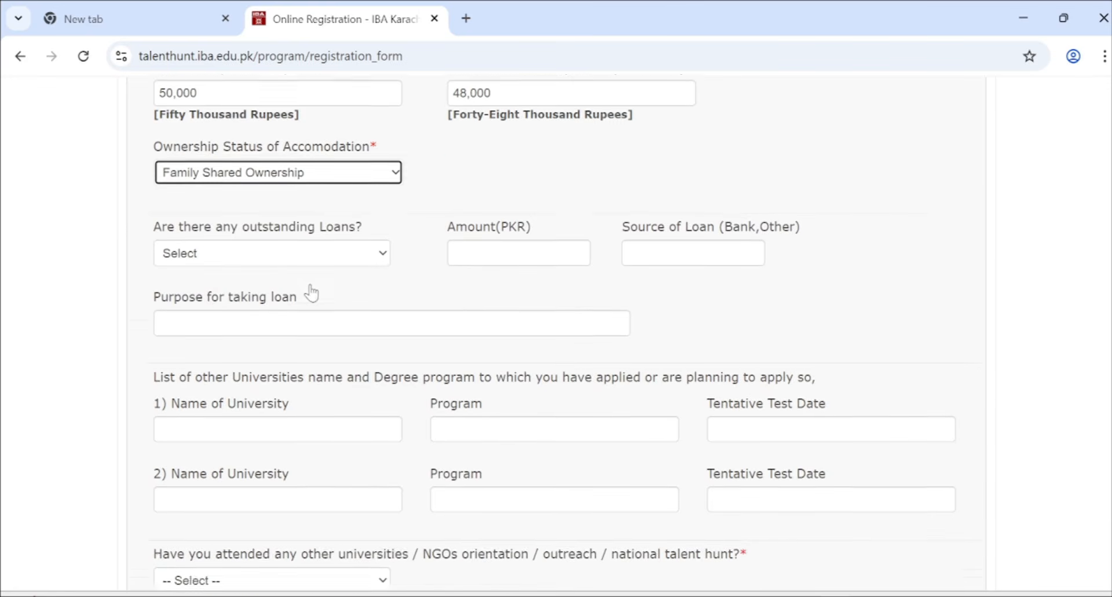
click(353, 211)
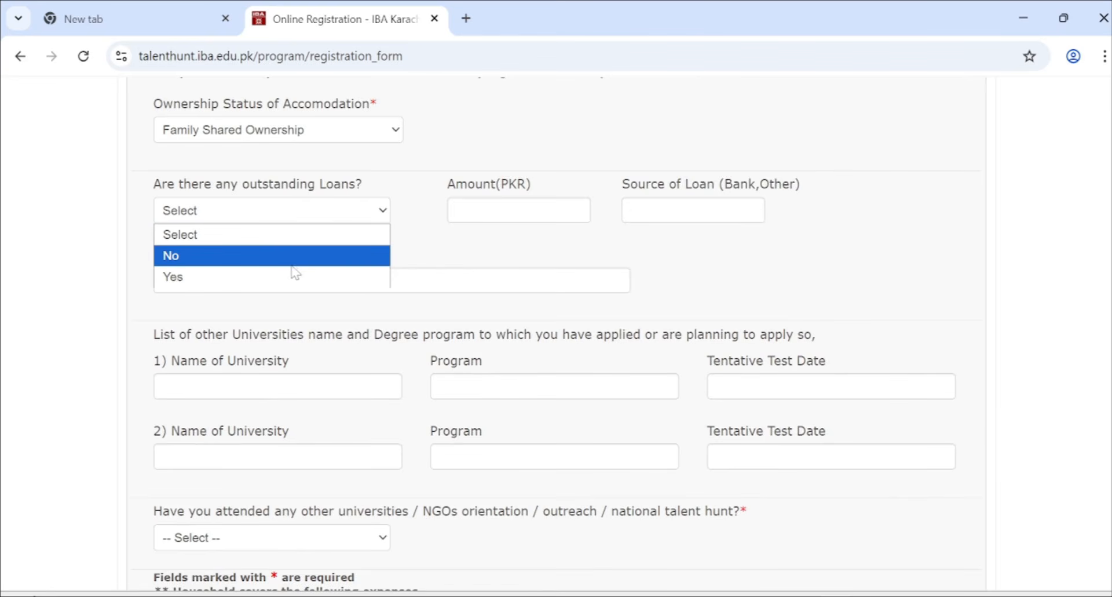
click(265, 283)
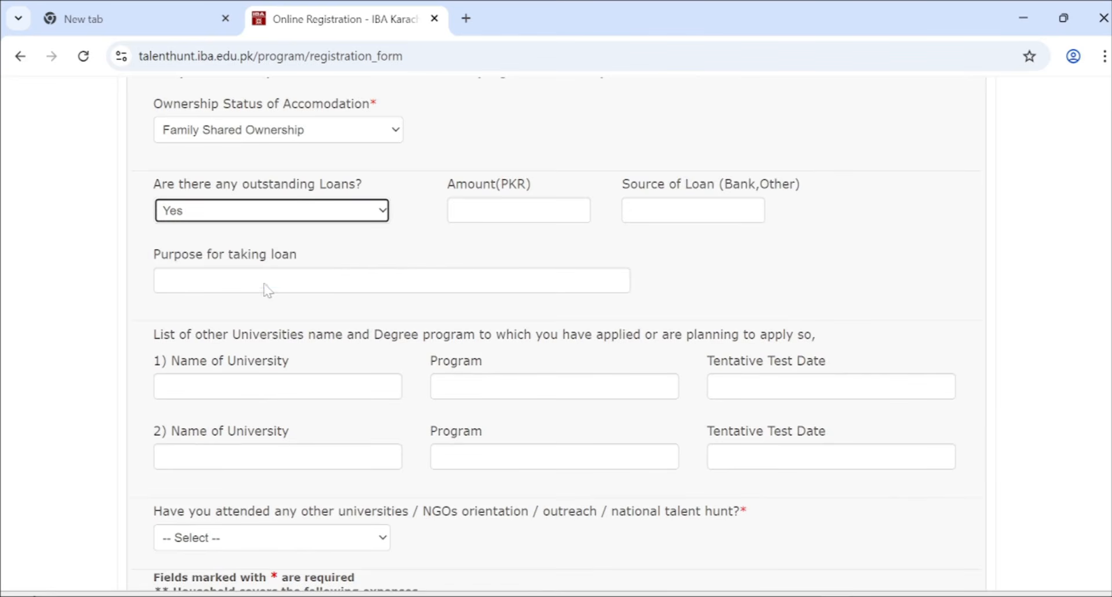
- Record a 500000 PKR loan from HBL Bank for sister marriage
click(504, 208)
text(100)
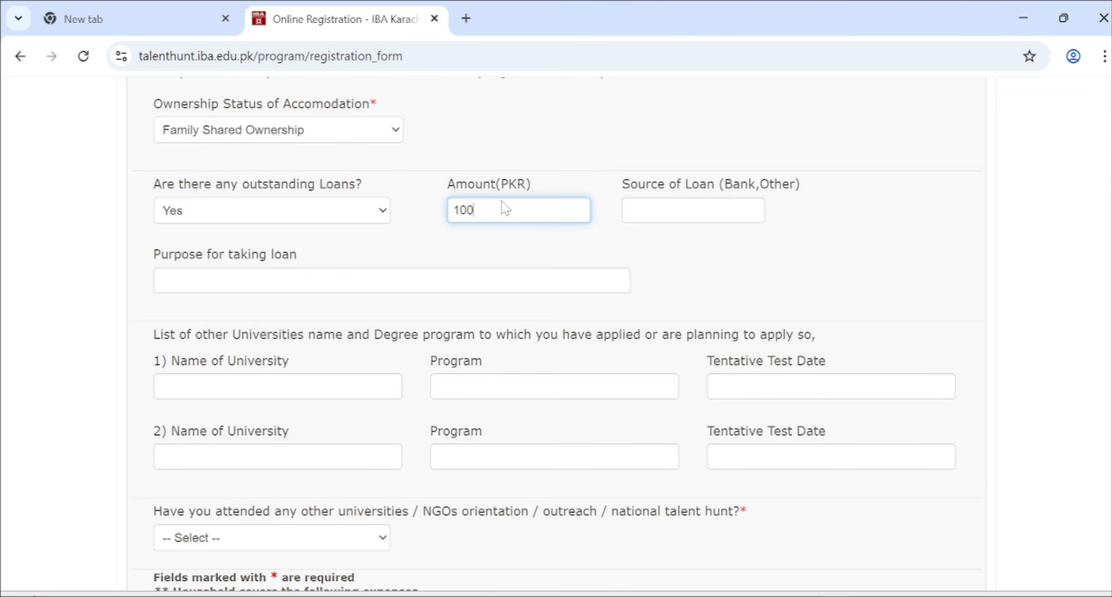
text(00)
key(BackSpace)
key(BackSpace)
key(BackSpace)
key(BackSpace)
key(BackSpace)
text(500000)
click(653, 222)
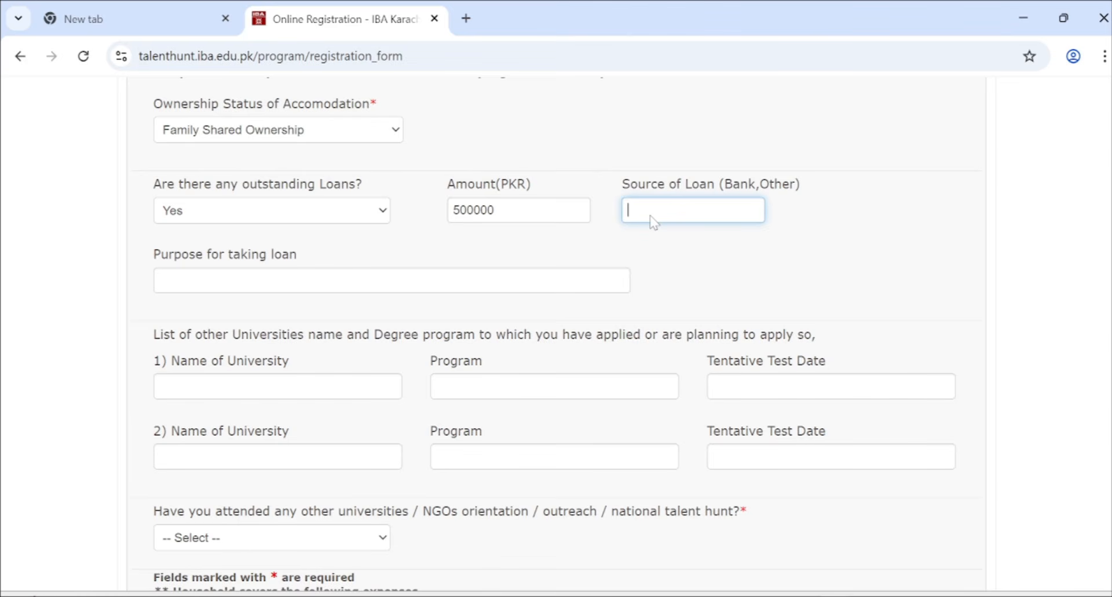
text(HBL Bank)
key(Tab)
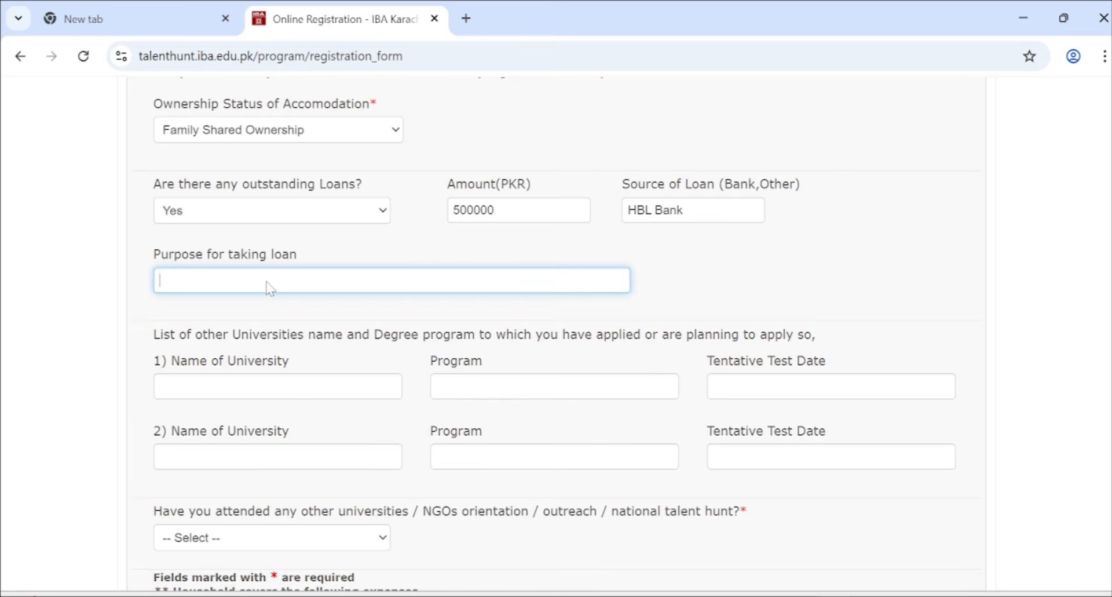
text(siste r)
key(BackSpace)
key(BackSpace)
key(BackSpace)
key(BackSpace)
key(BackSpace)
text(for)
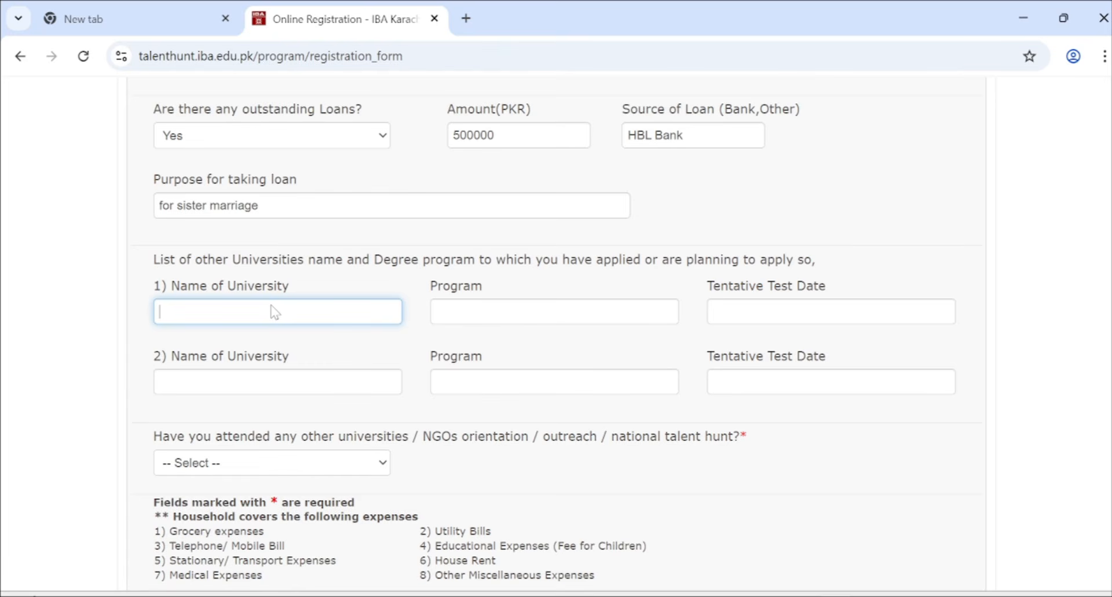
- List Mehran, program BSCS, with test date 08-10-2025 as the first other university
text(Mehran)
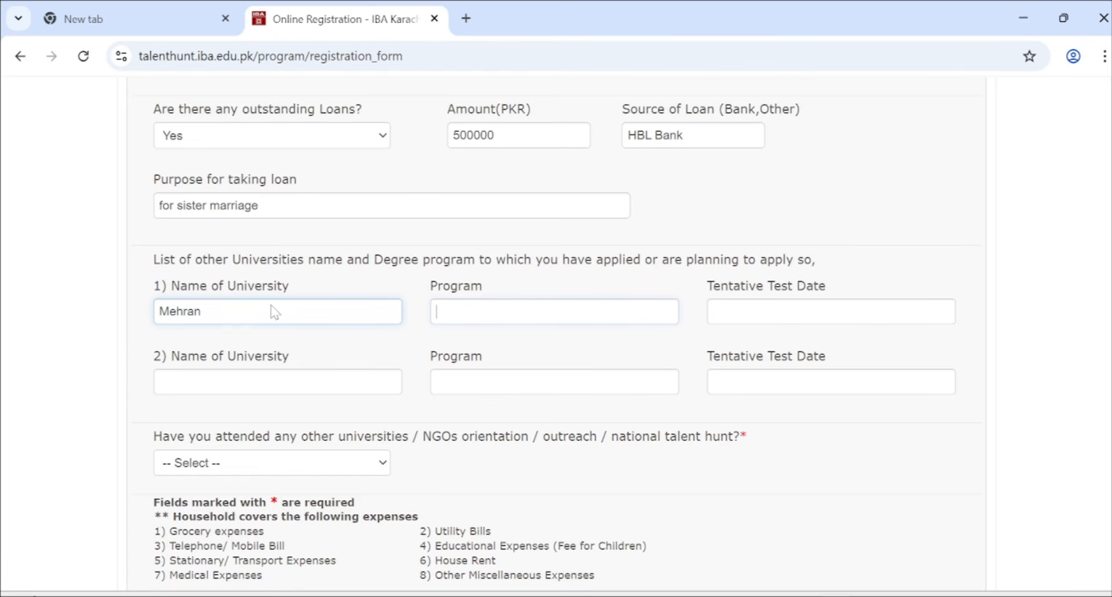
key(Tab)
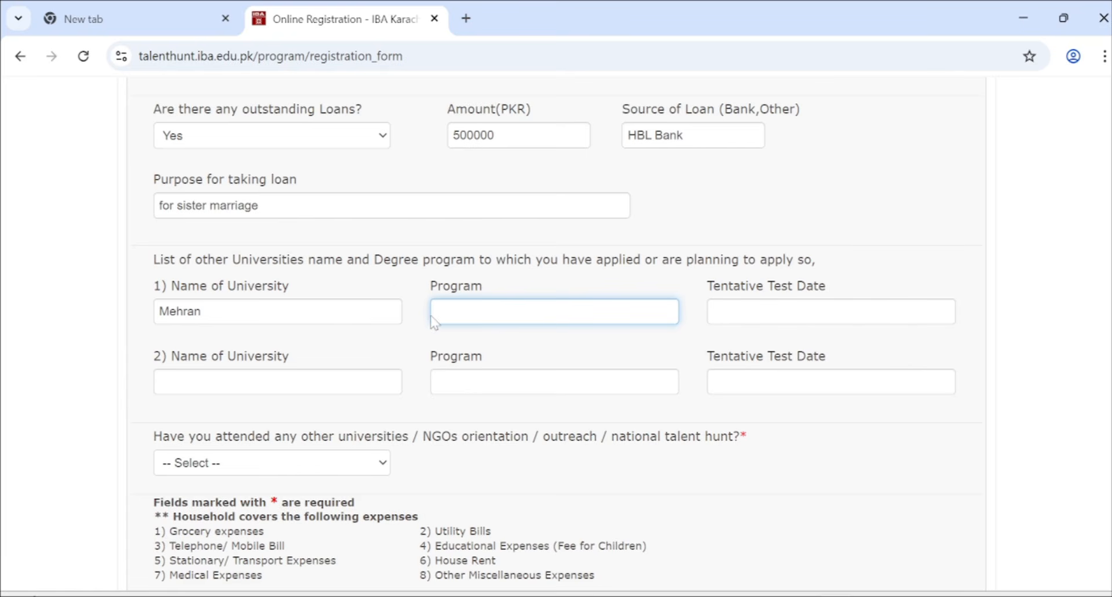
text(BSCS)
click(728, 312)
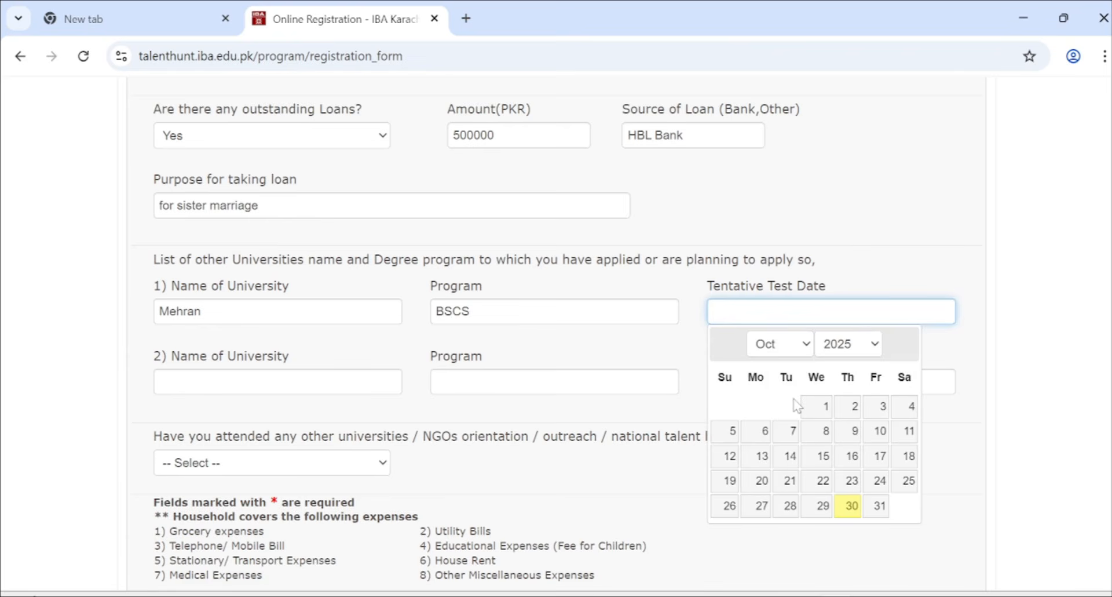
click(808, 436)
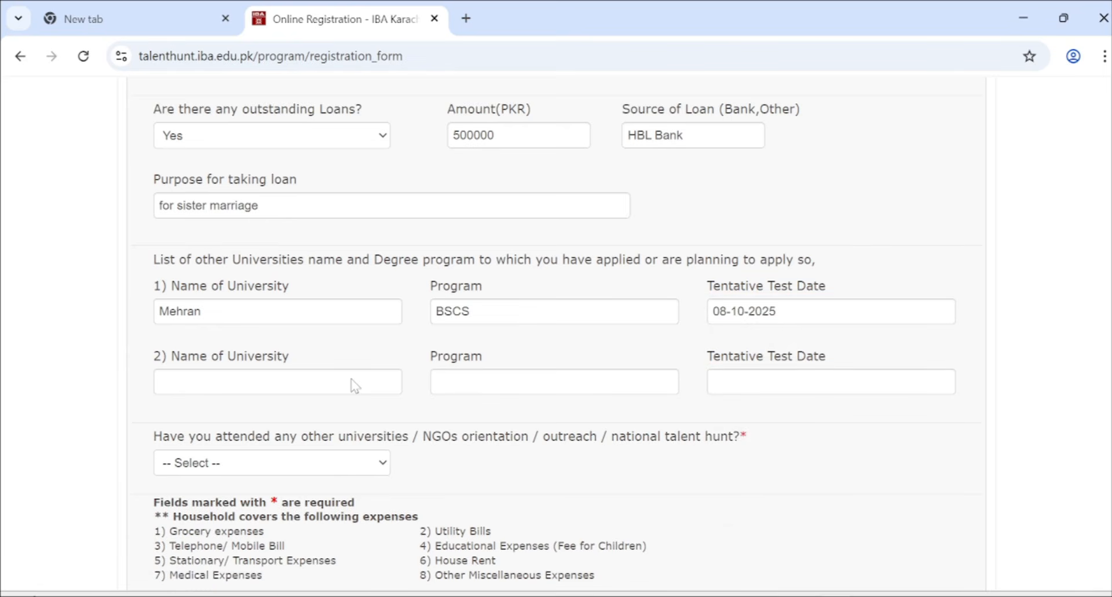
- List Sindh University, program BSCS, with test date 14-10-2025 as the second
click(304, 387)
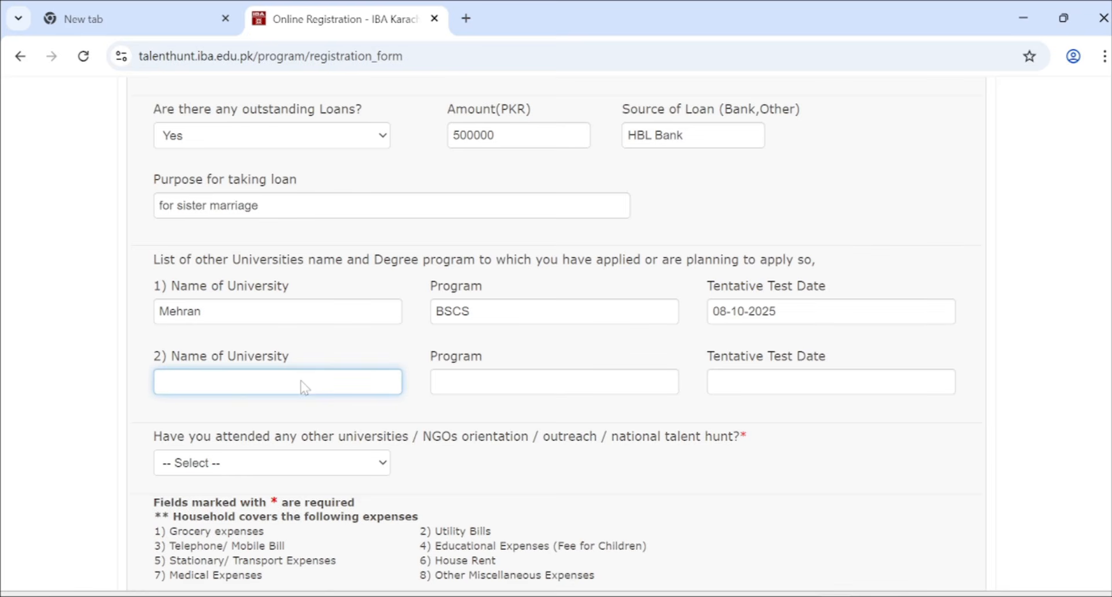
text(Sindh University)
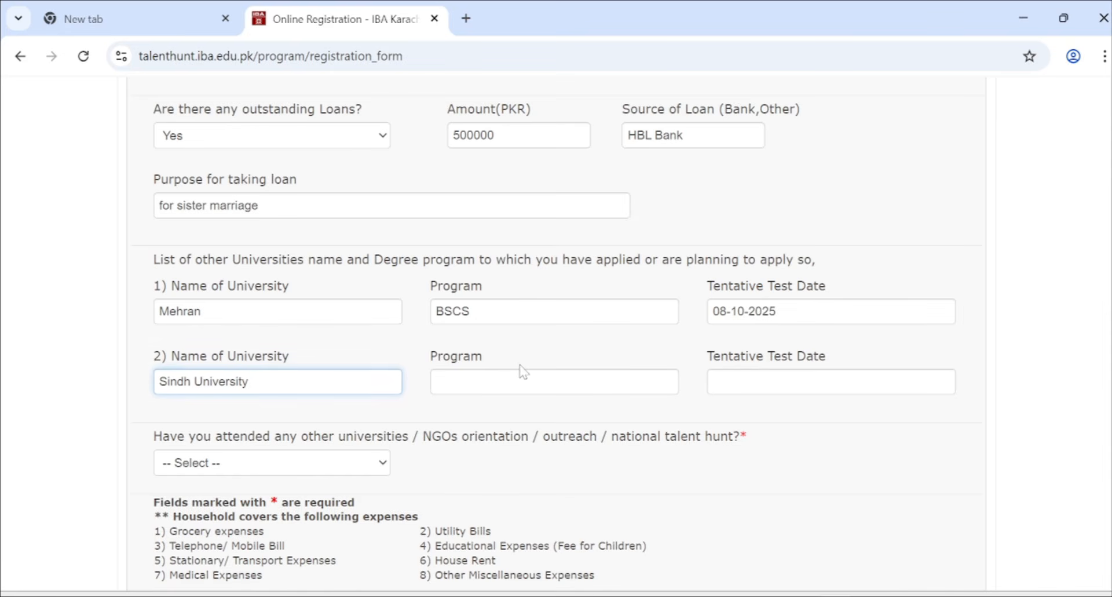
click(500, 389)
text(BSCS)
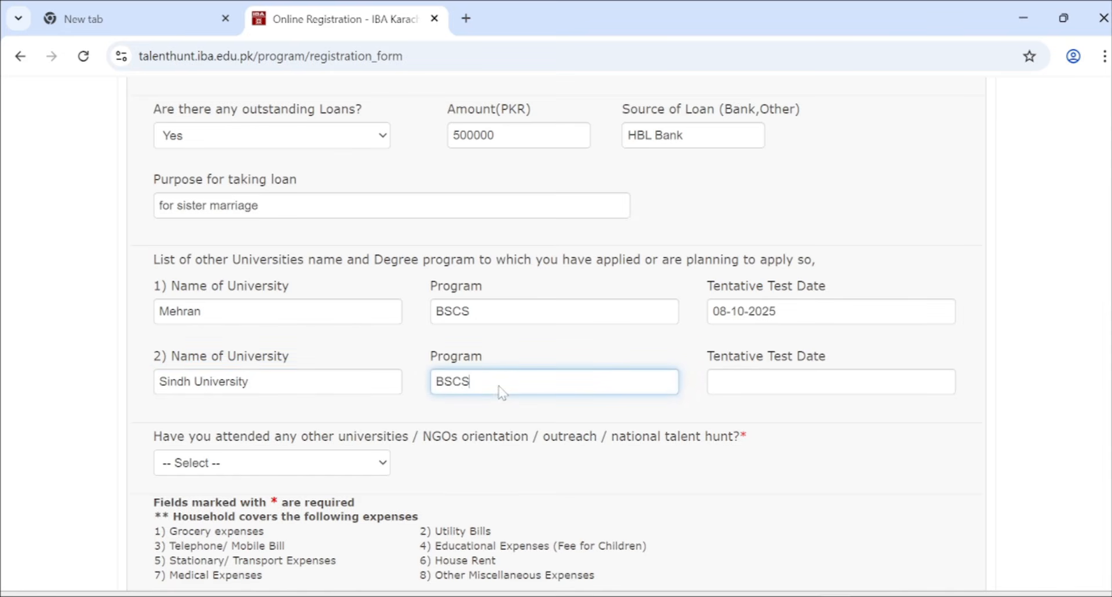
click(763, 377)
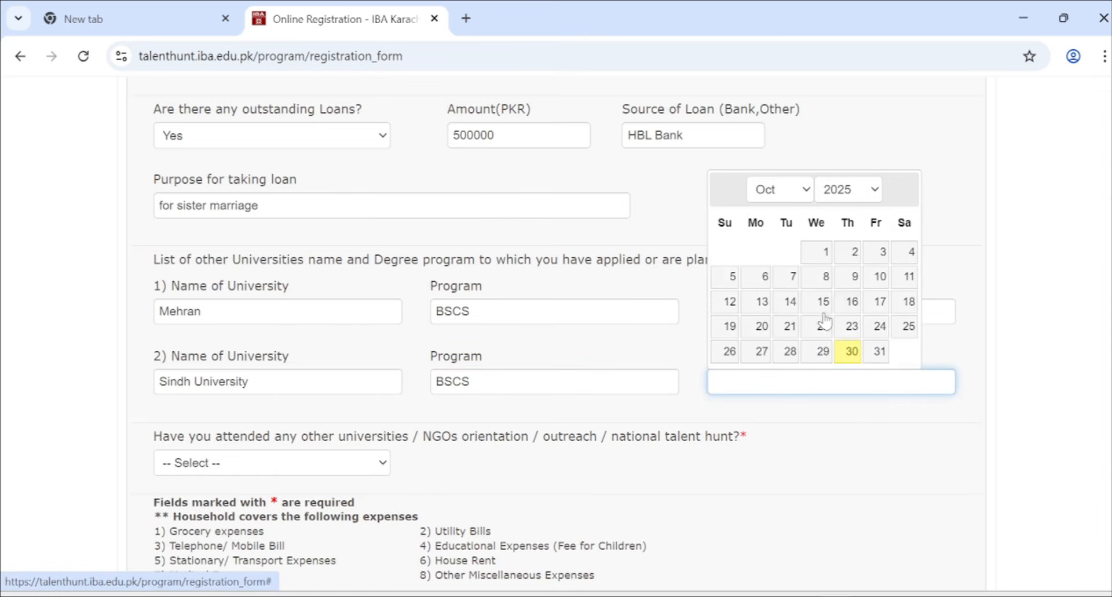
click(791, 302)
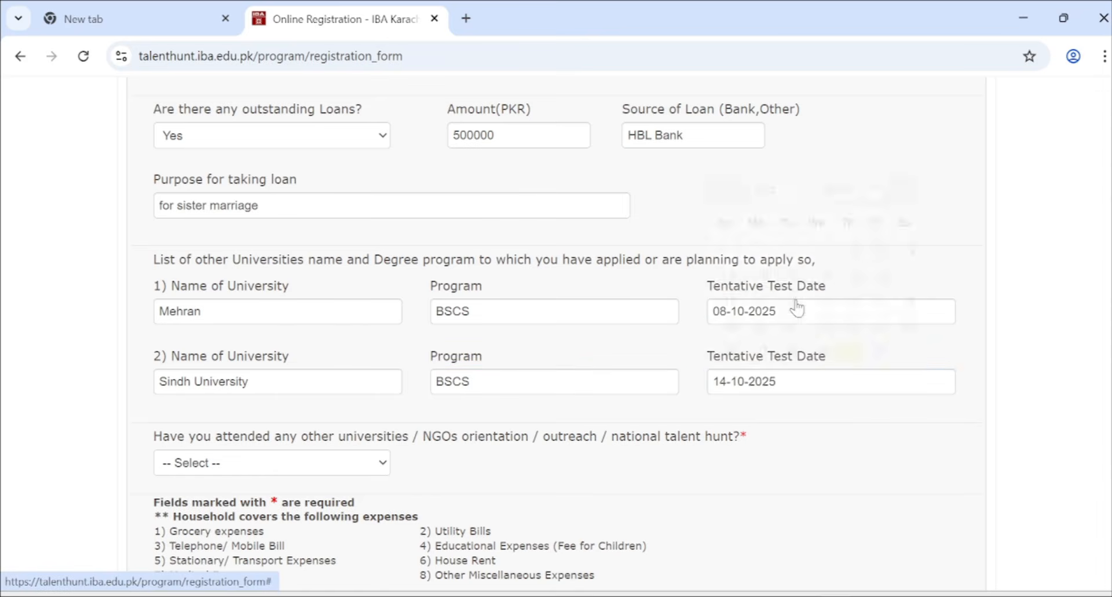
- Answer No to having attended other orientation or talent hunt programs
scroll(616, 377, down, 2)
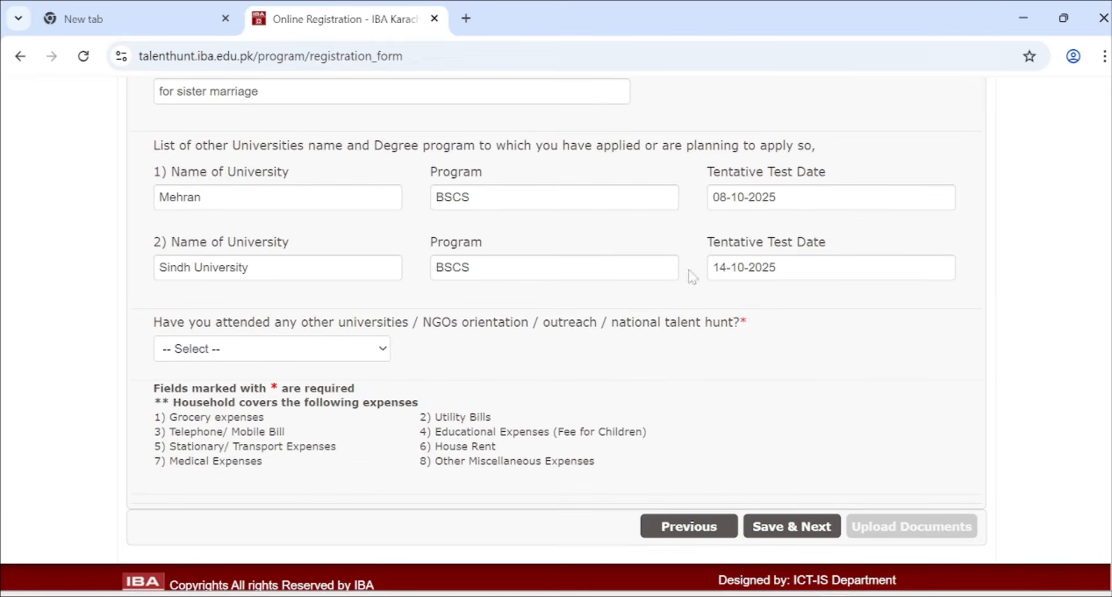
click(231, 354)
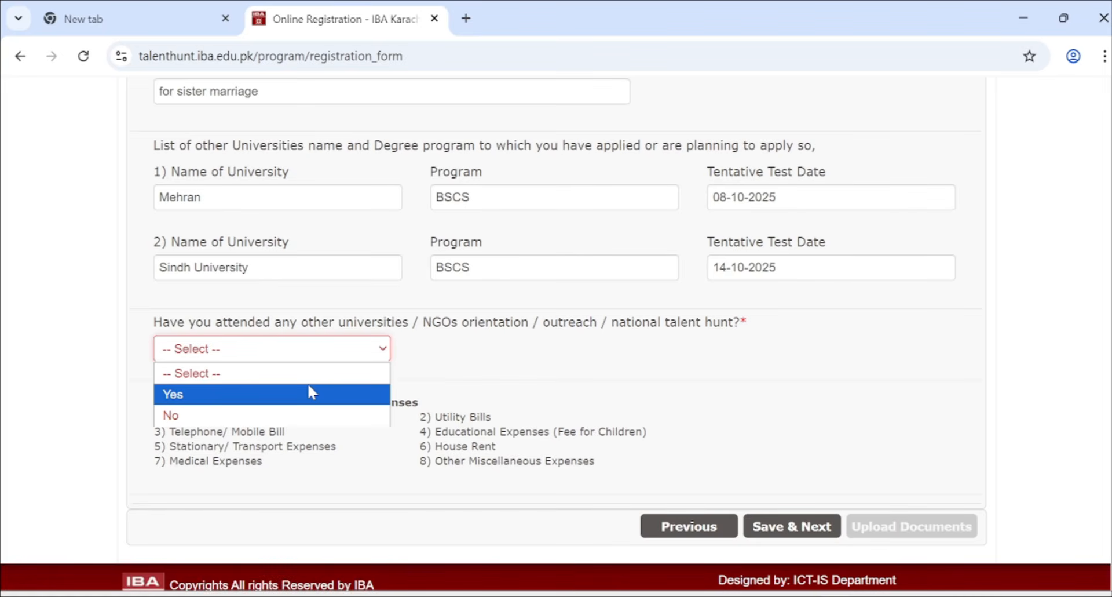
click(292, 411)
click(296, 349)
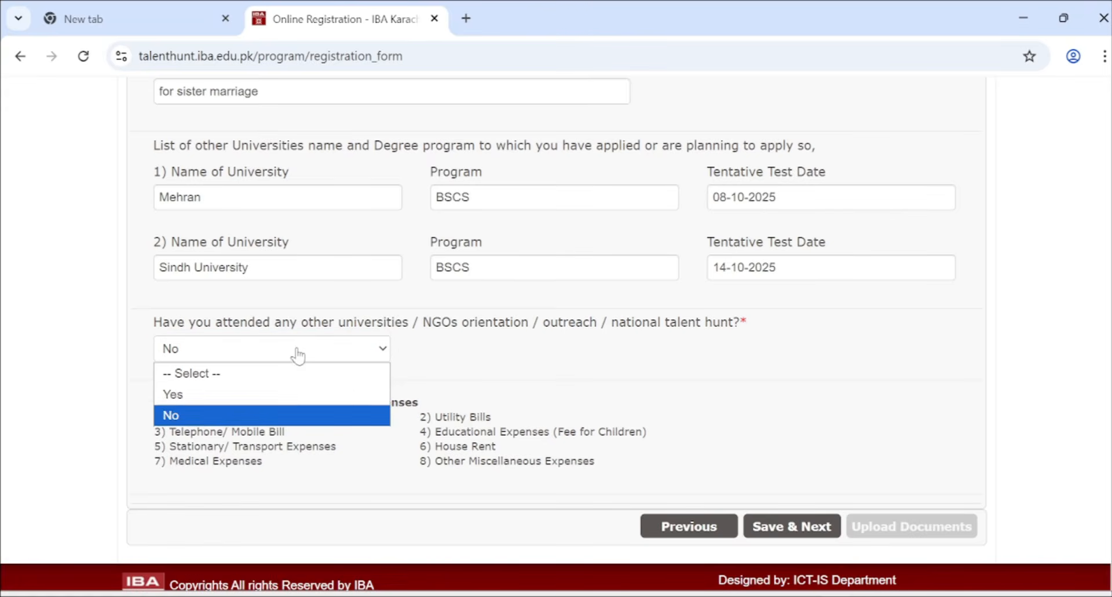
click(224, 425)
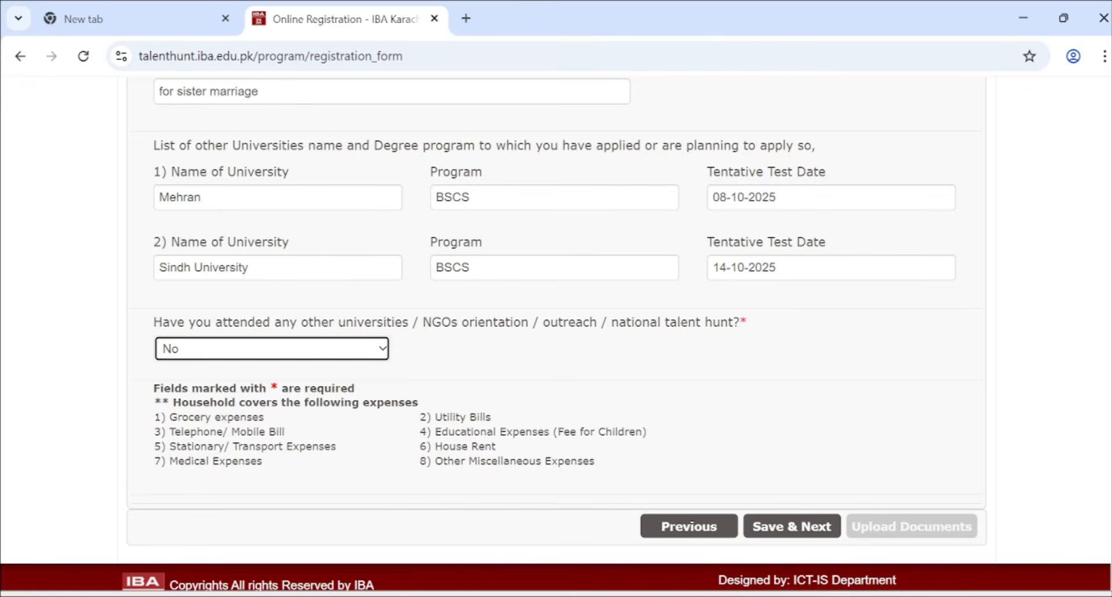
- Save Section D and continue to Section E More Information
scroll(102, 377, down, 1)
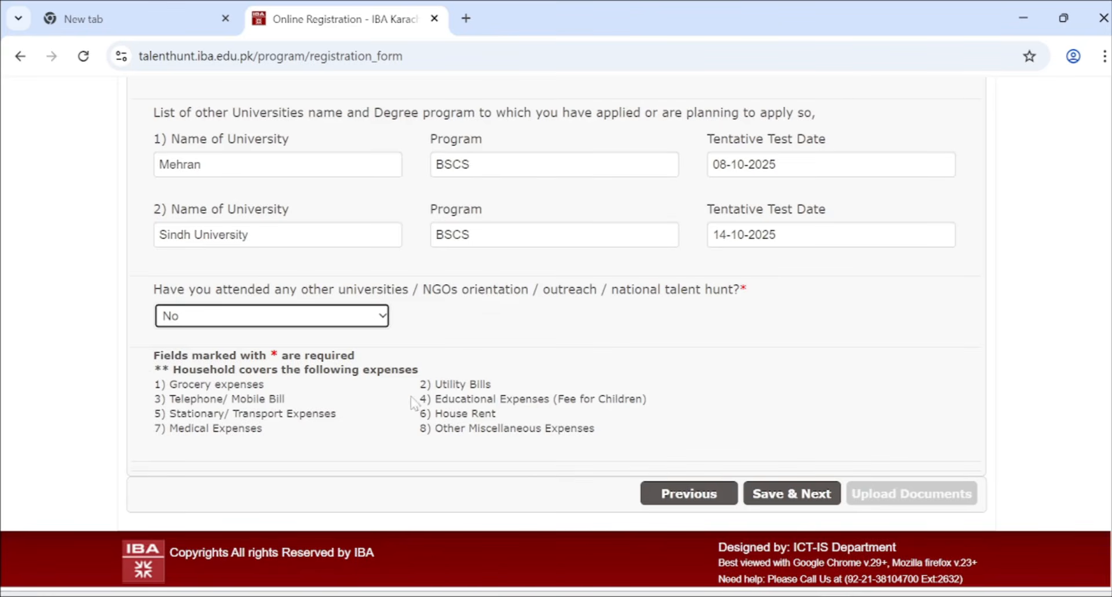
scroll(513, 267, up, 10)
scroll(514, 266, up, 3)
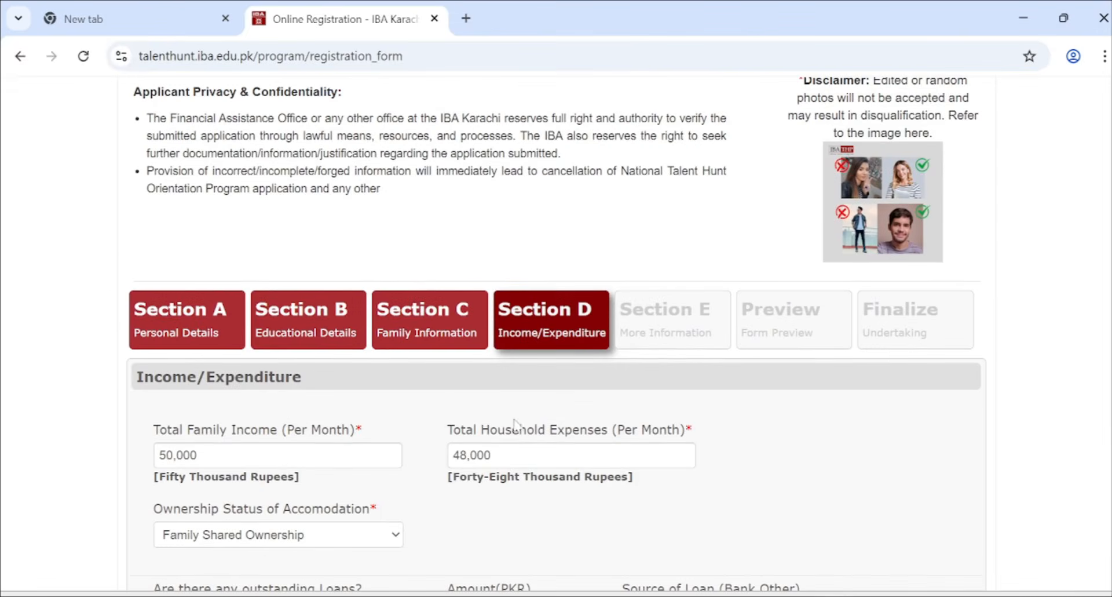
scroll(474, 492, down, 11)
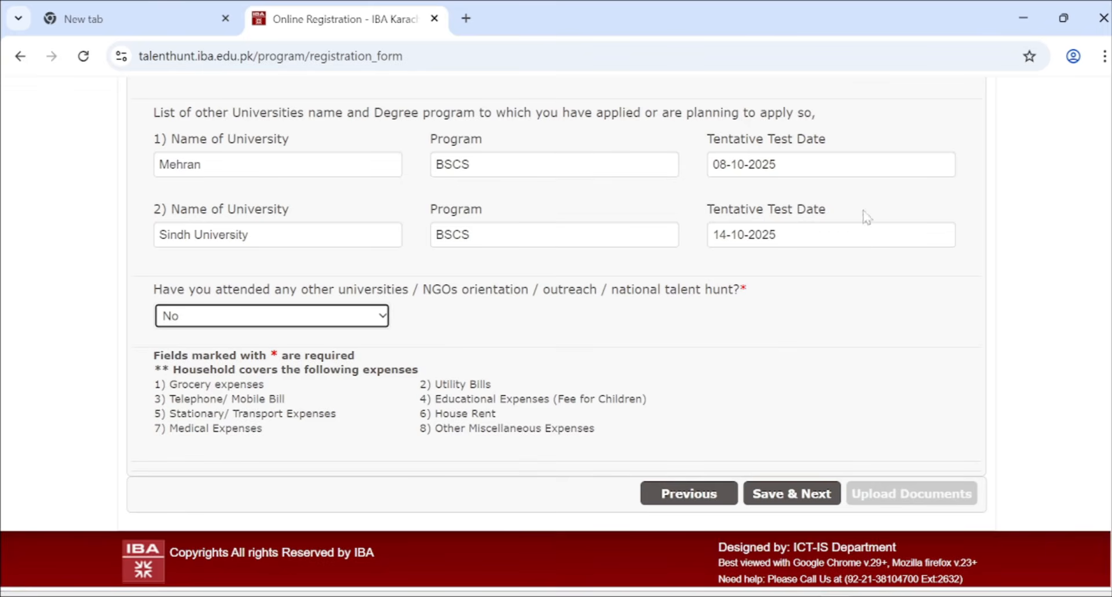
click(776, 498)
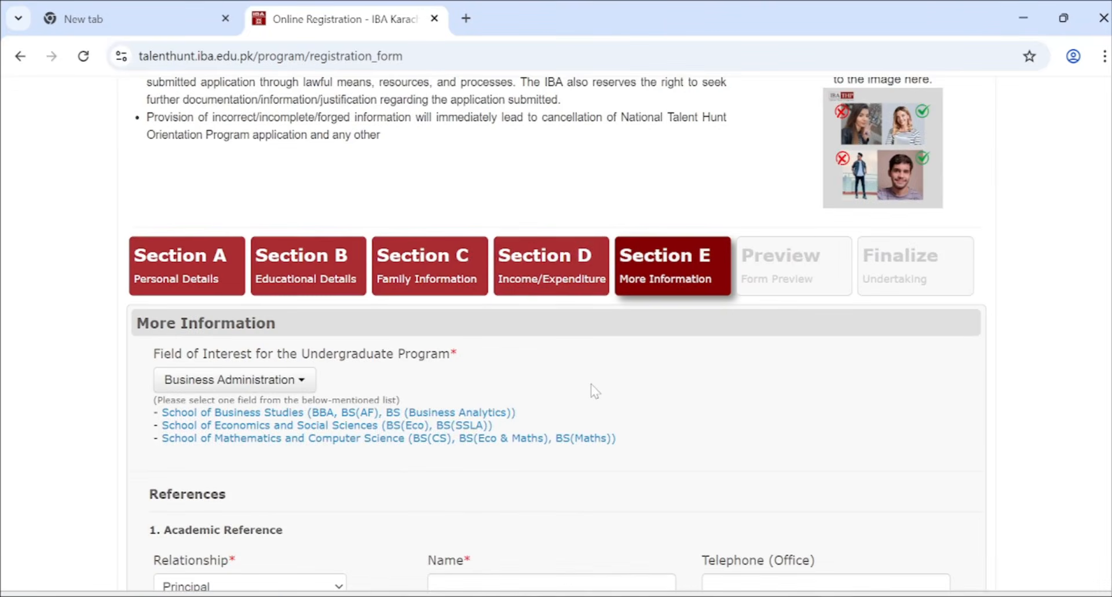
- Choose Business Analytics as the undergraduate field of interest
scroll(594, 391, down, 1)
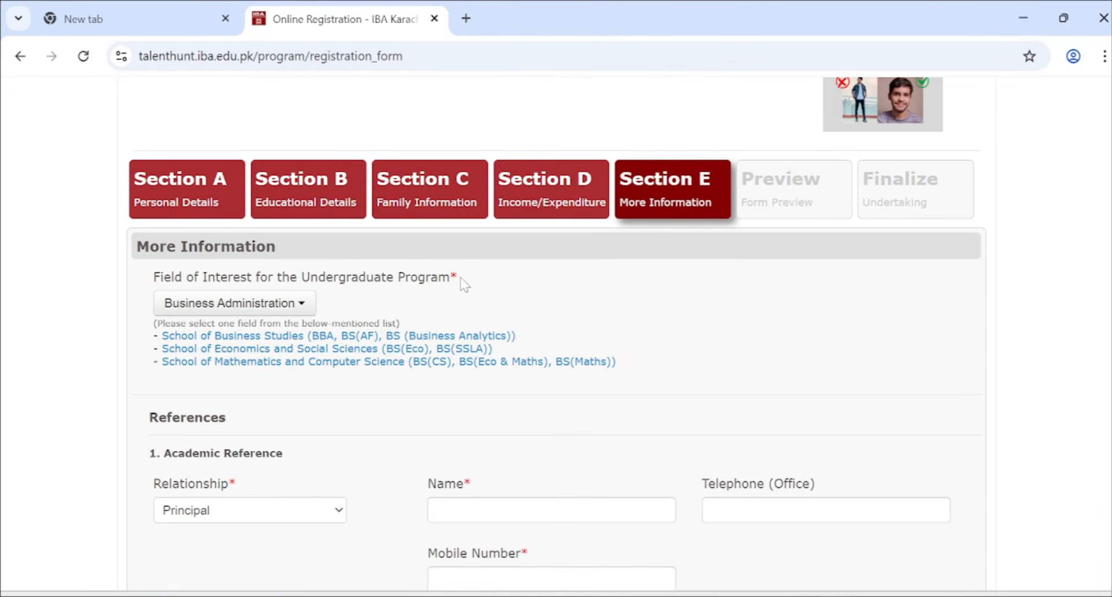
click(299, 307)
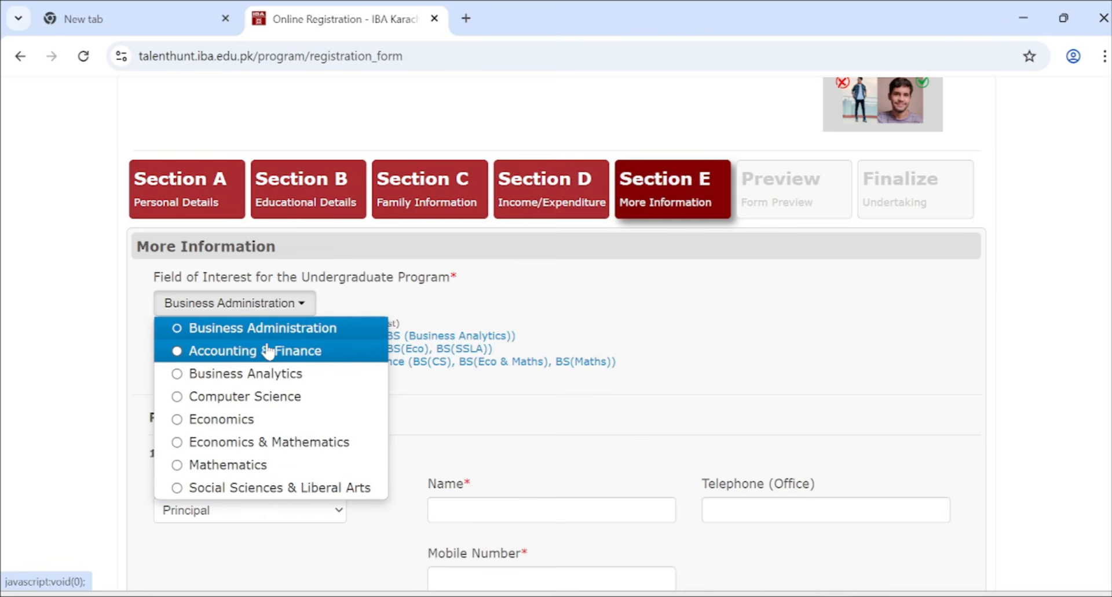
click(270, 375)
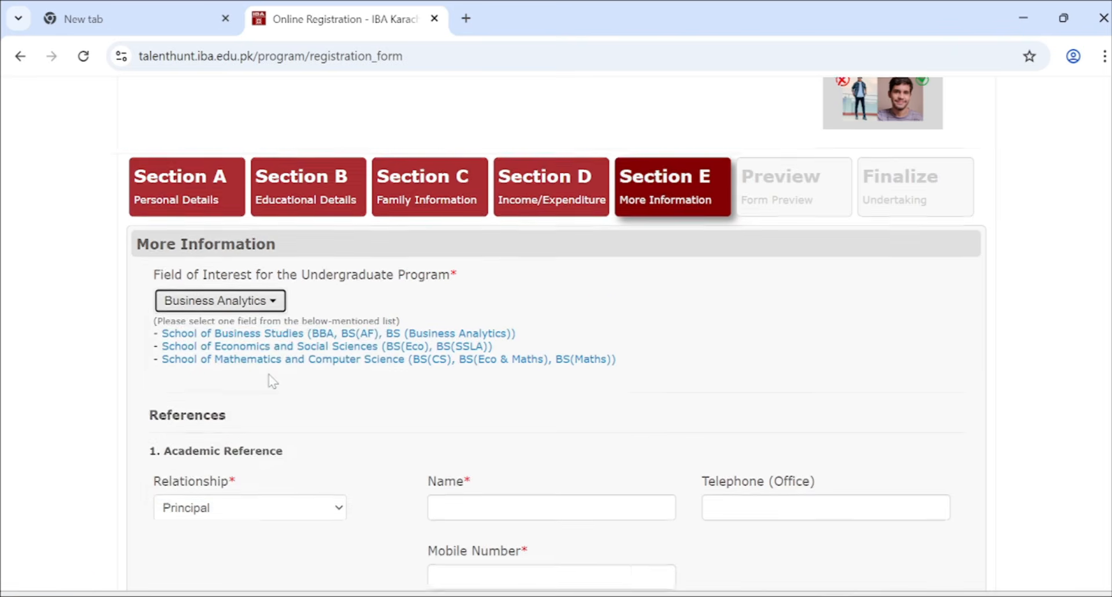
scroll(271, 380, down, 3)
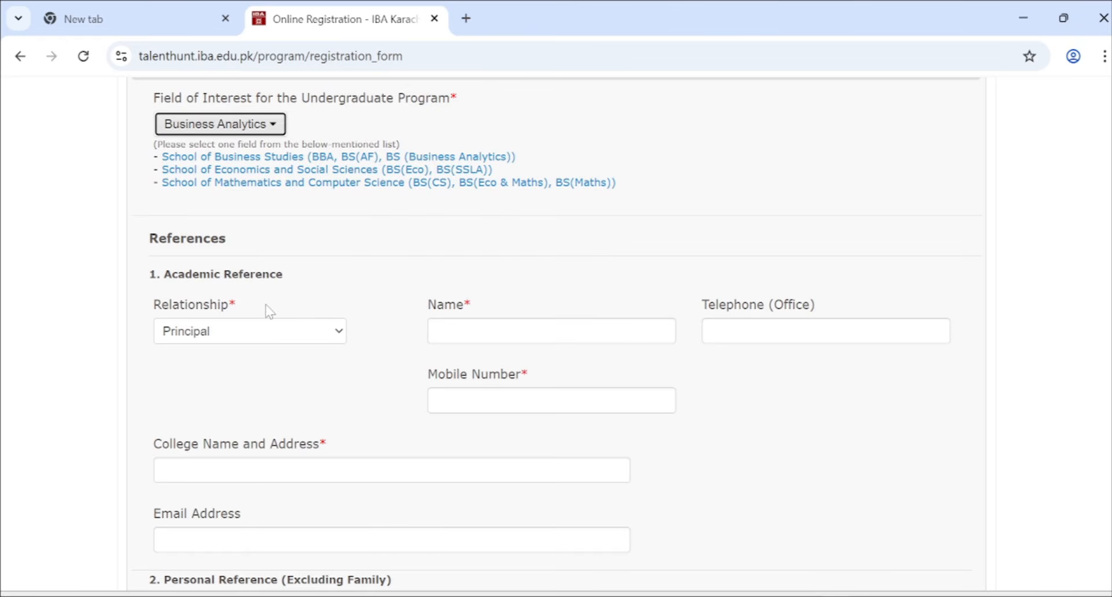
scroll(255, 359, down, 5)
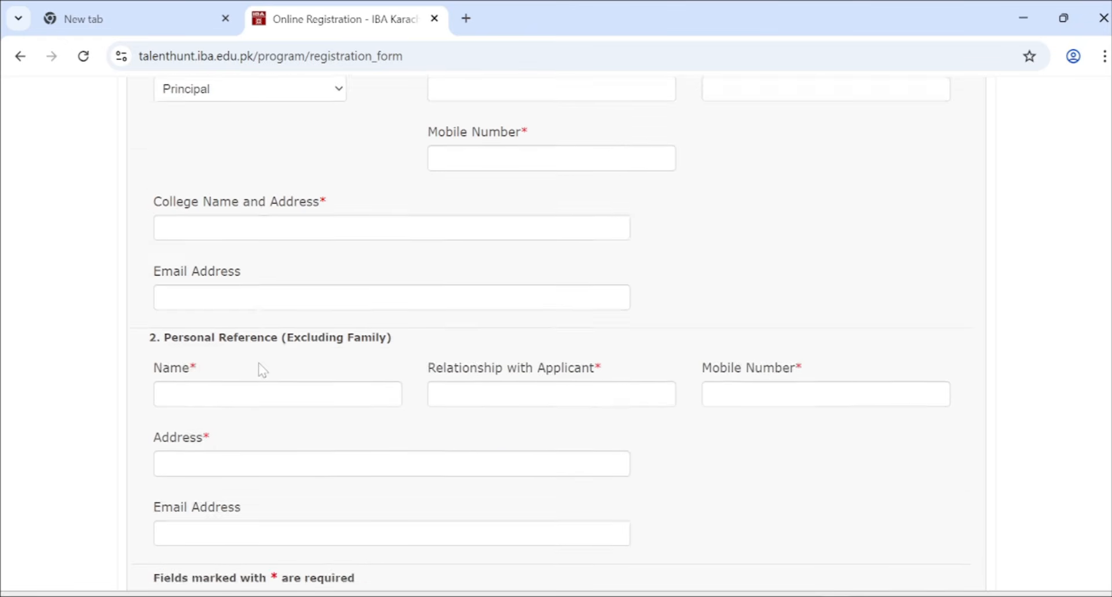
scroll(261, 368, up, 4)
- Keep Principal as the academic reference relationship and enter the reference's name
click(263, 277)
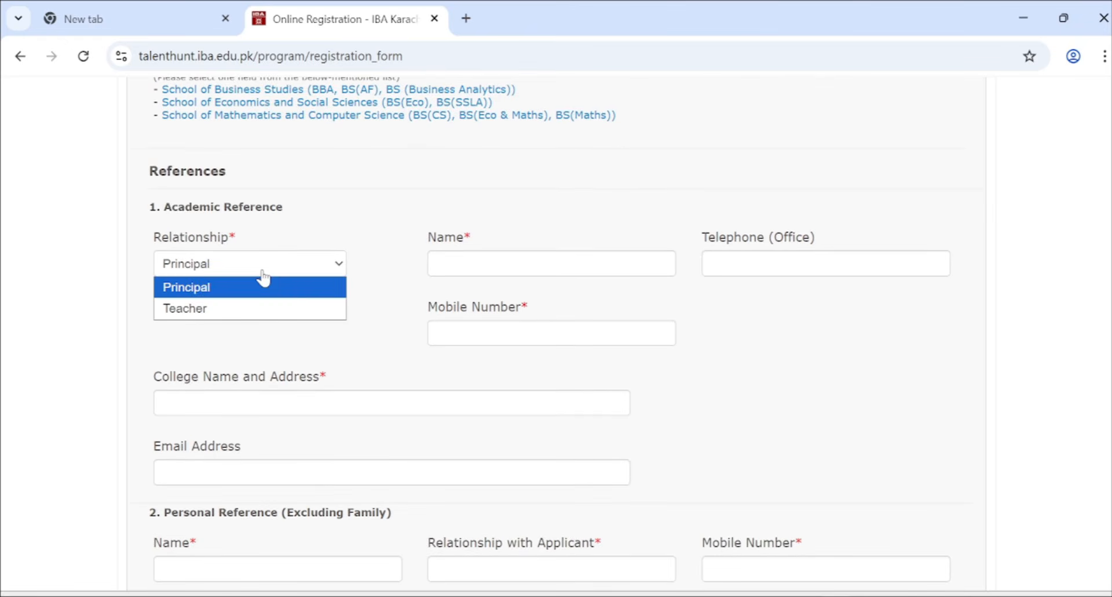
click(292, 290)
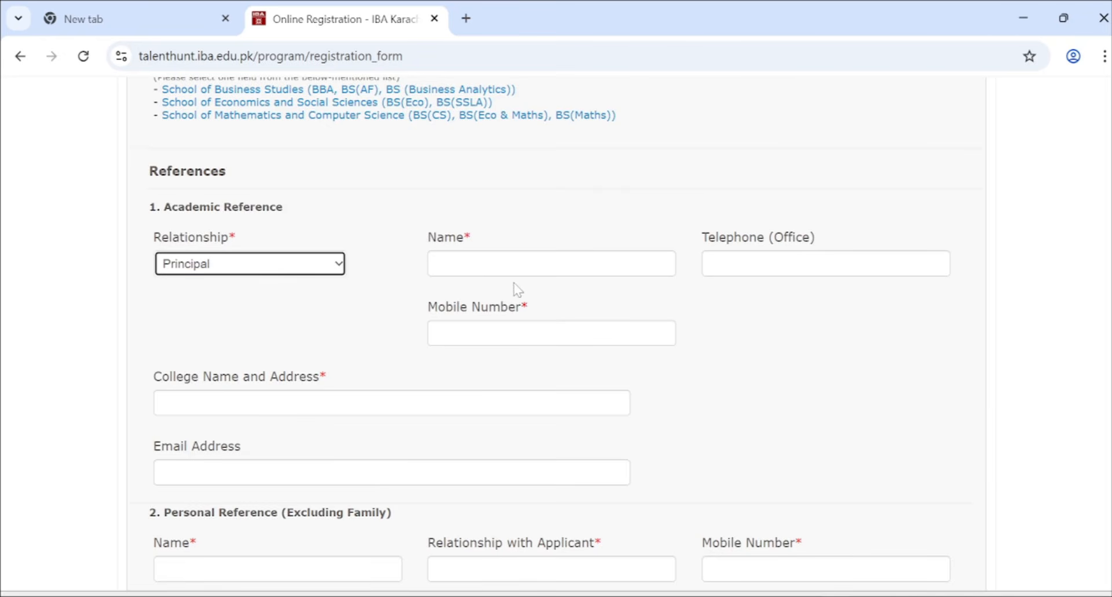
click(493, 270)
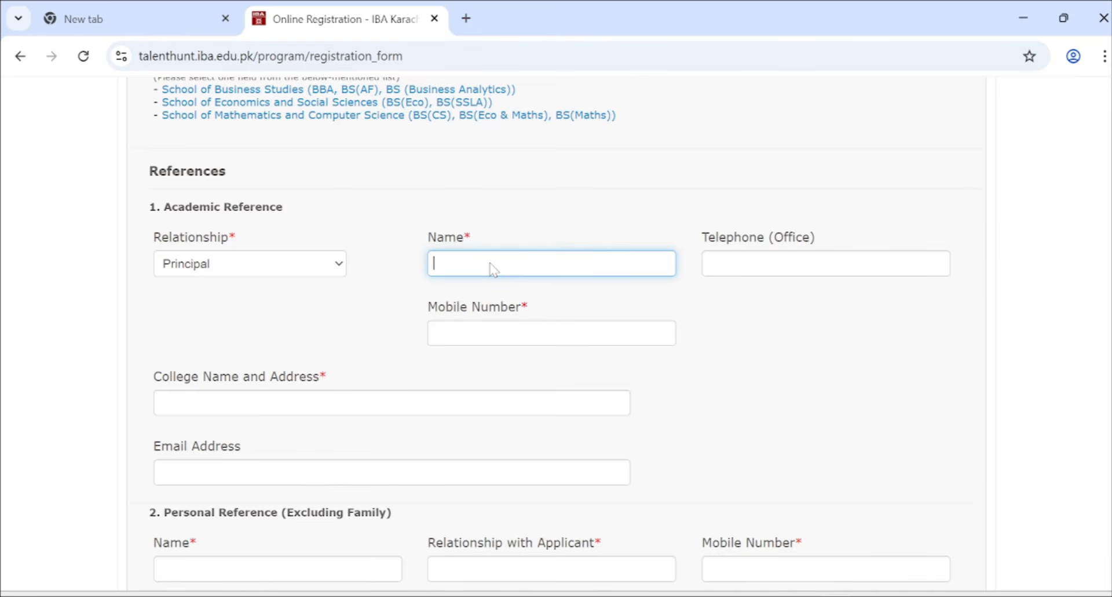
drag(294, 215, 165, 207)
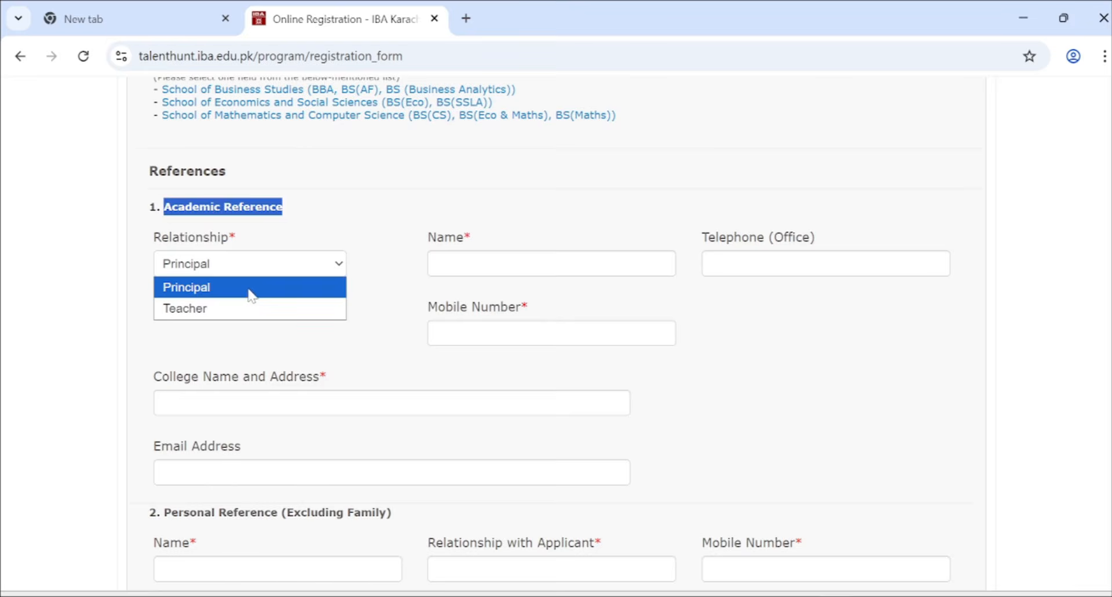
click(248, 289)
click(439, 267)
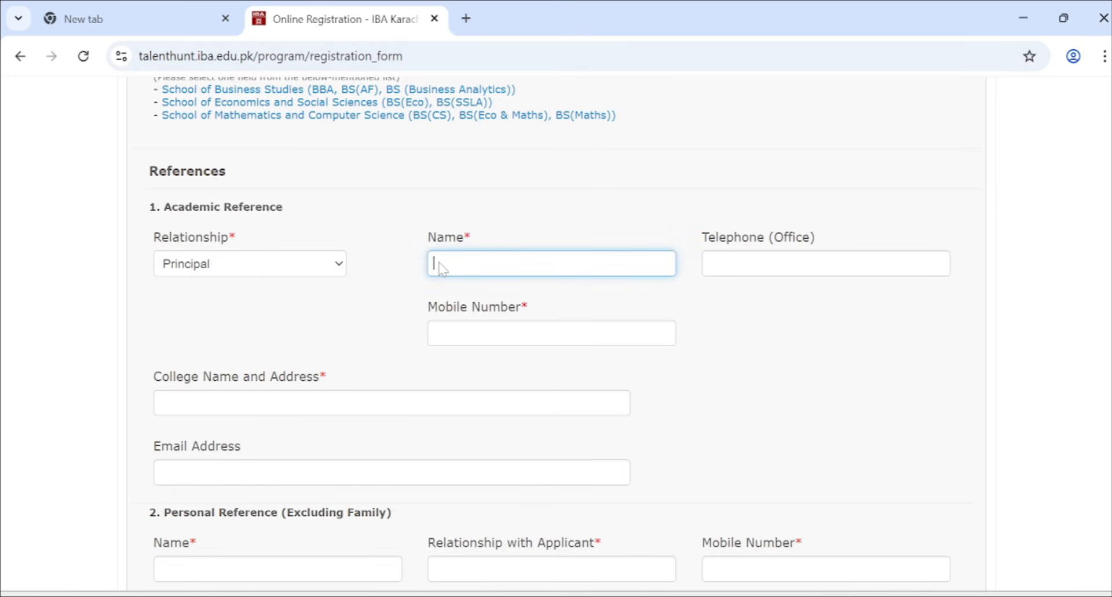
text(xyz)
key(Tab)
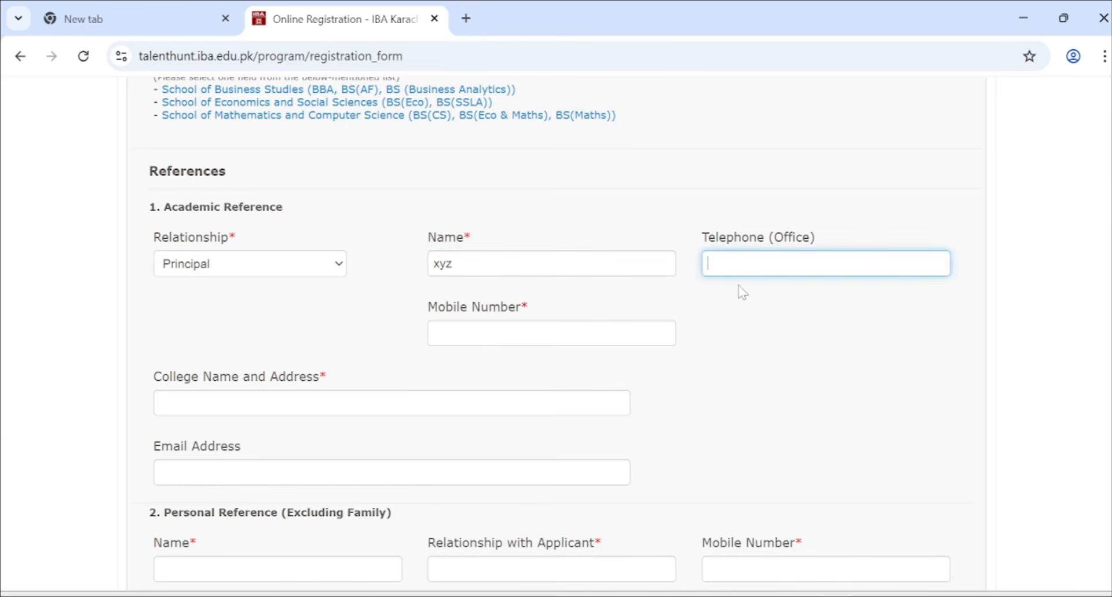
- Enter the academic reference's mobile number and the college name and address in Karachi
click(507, 339)
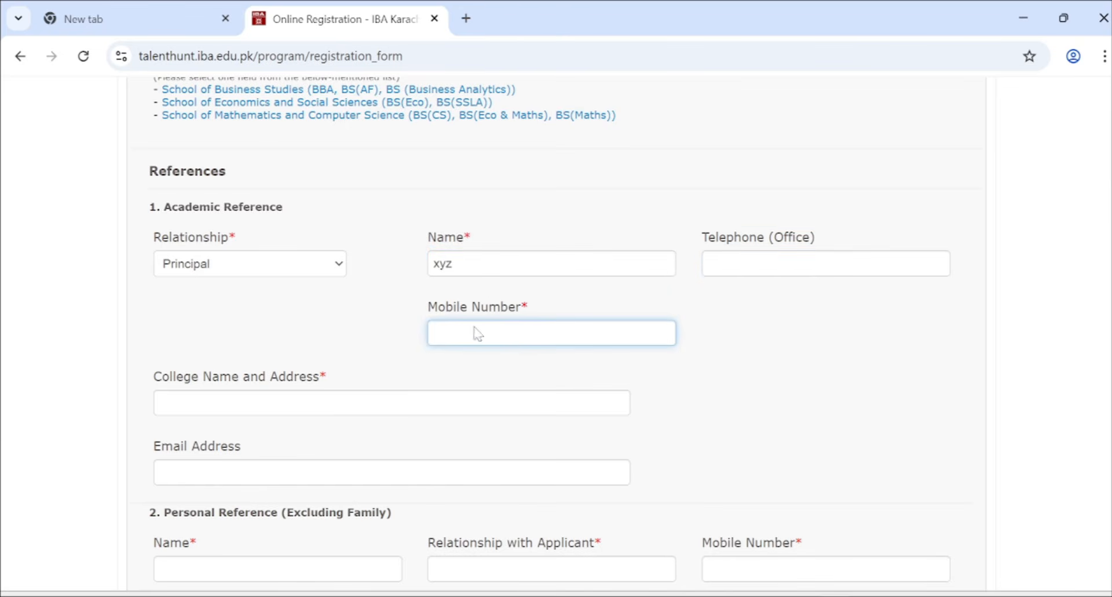
click(262, 404)
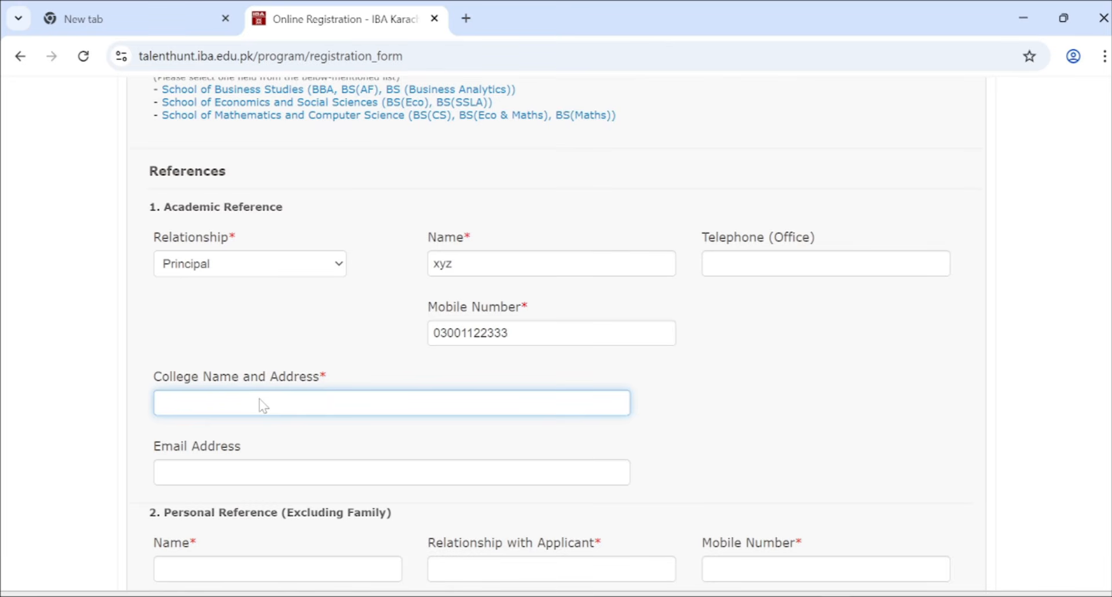
text(xyz zzzzz)
text(,)
key(BackSpace)
text(karachi)
- Move past the academic reference's email down to the Personal Reference section
scroll(234, 412, down, 1)
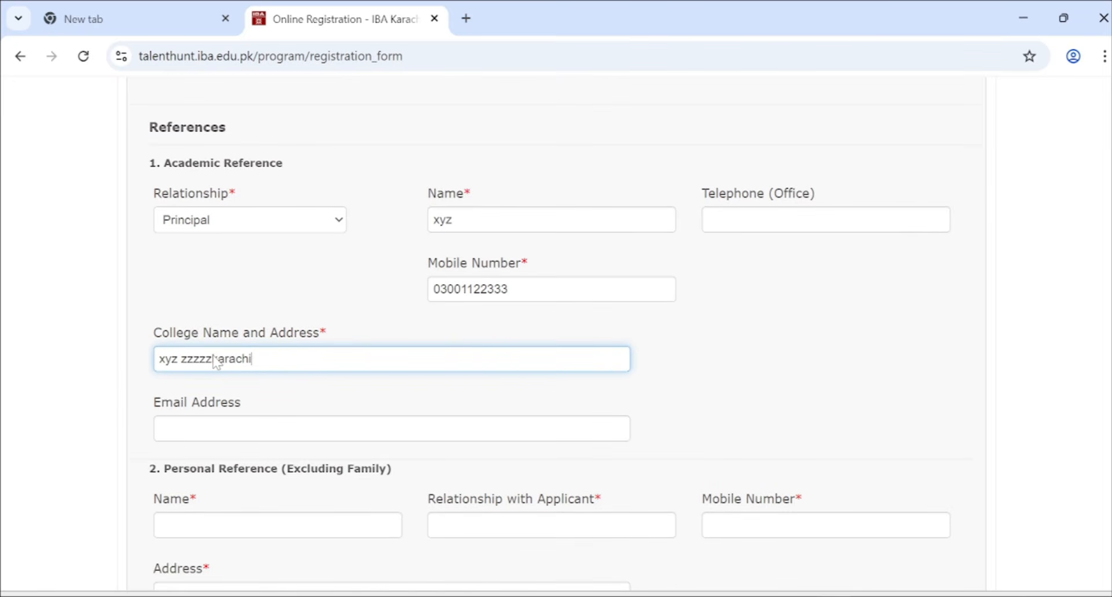
click(224, 426)
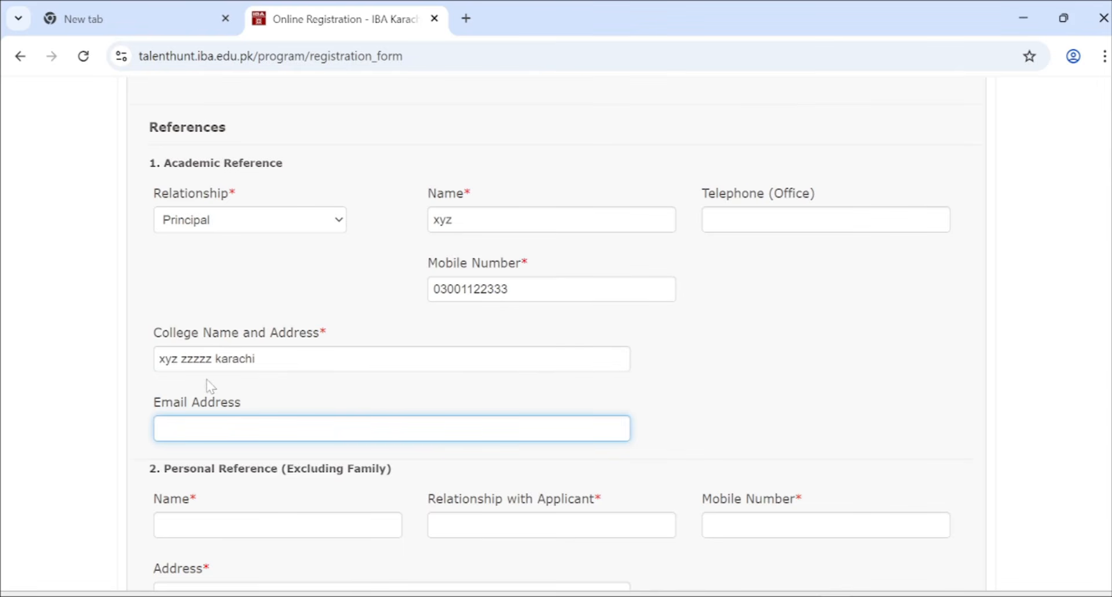
scroll(209, 382, down, 2)
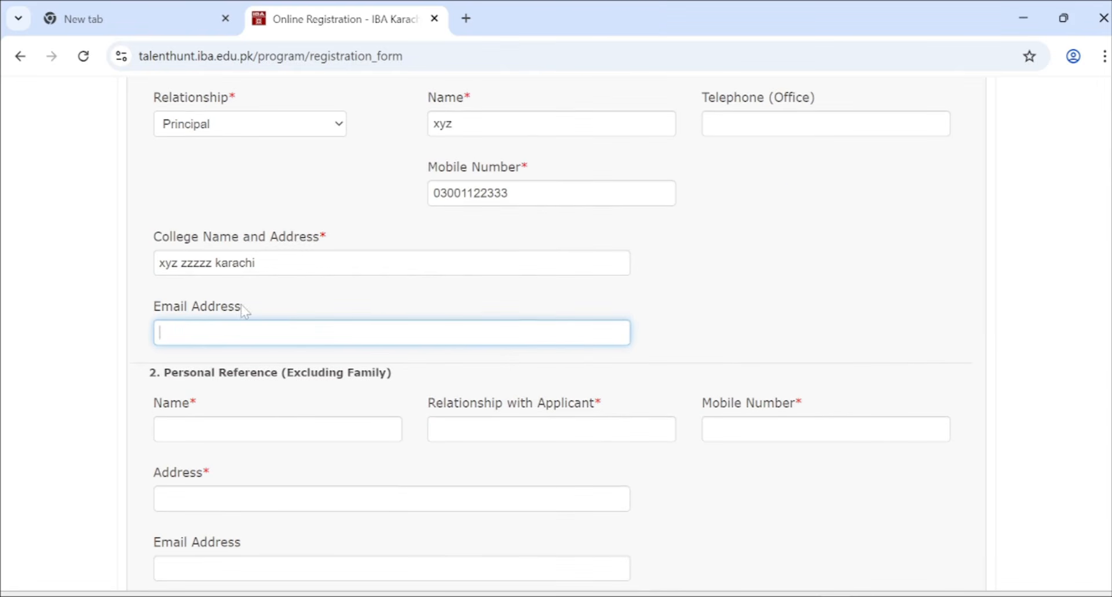
scroll(266, 316, down, 1)
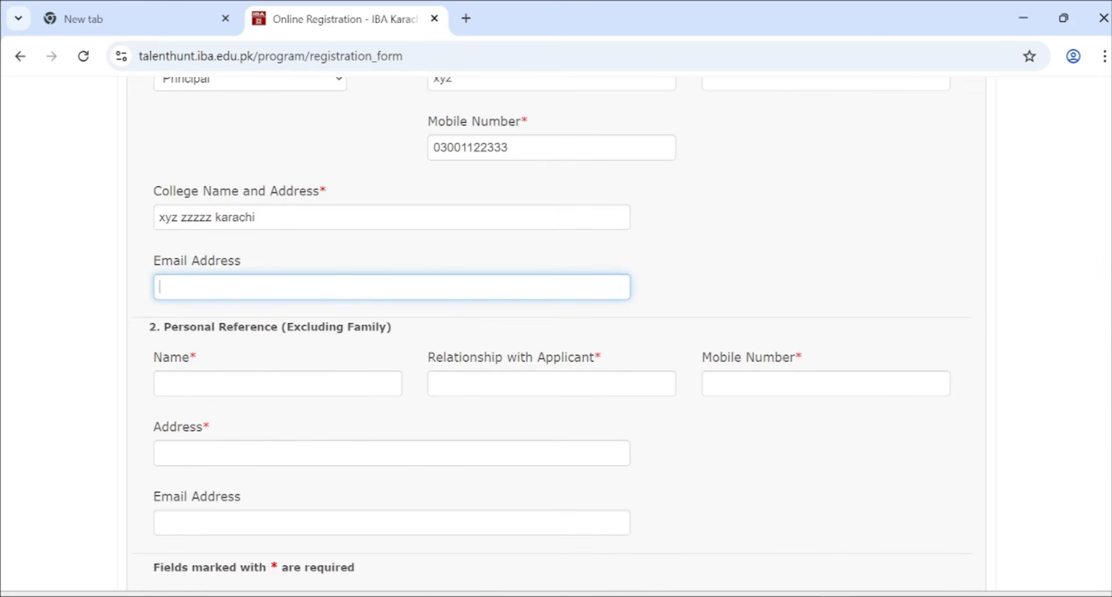
scroll(264, 276, down, 2)
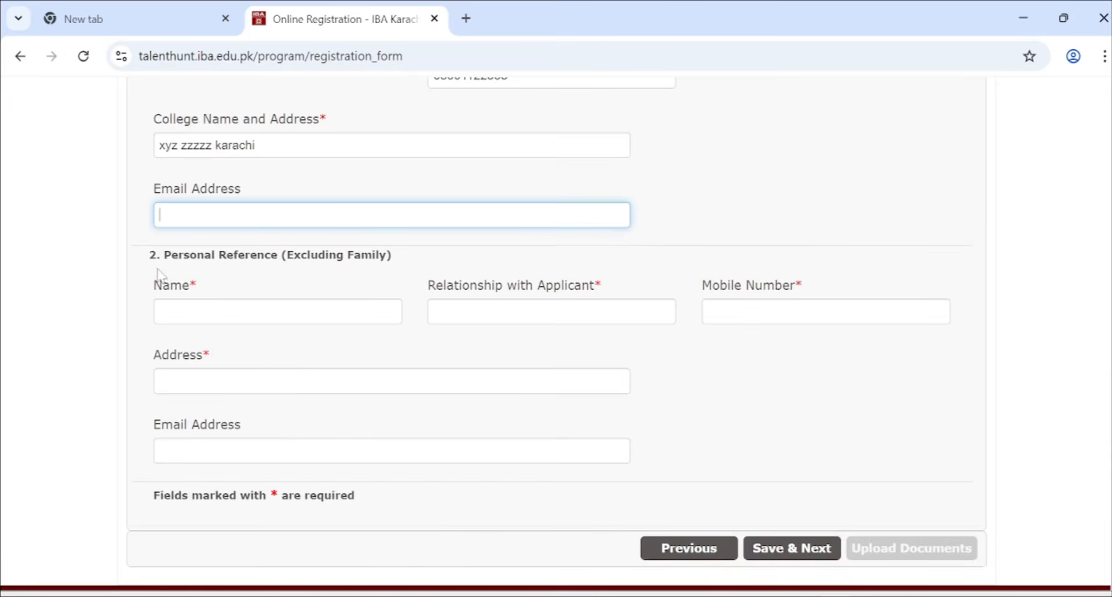
drag(163, 255, 387, 256)
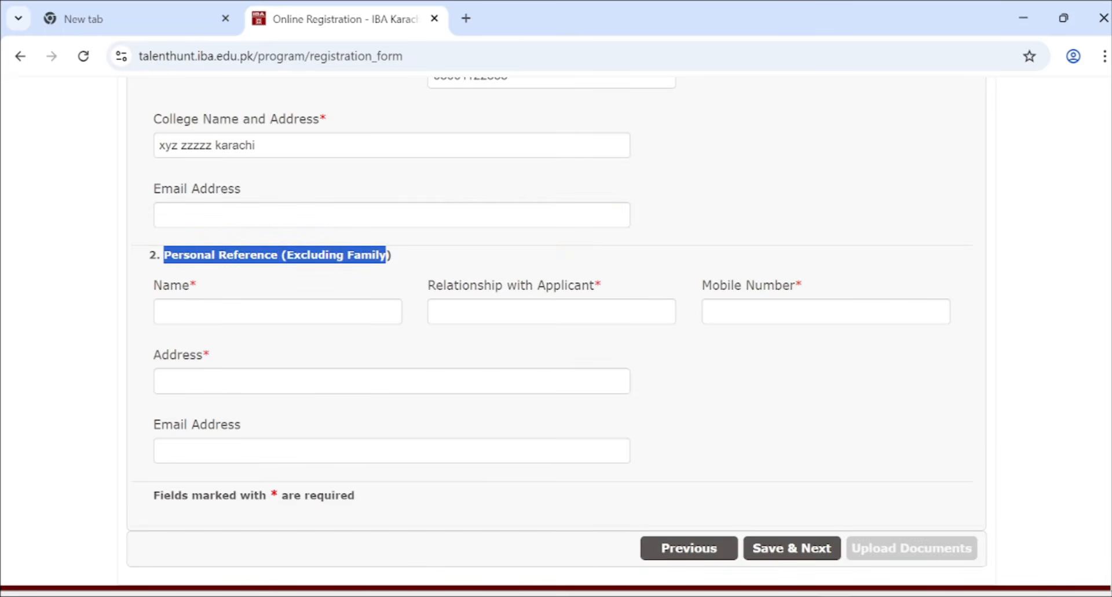
click(395, 255)
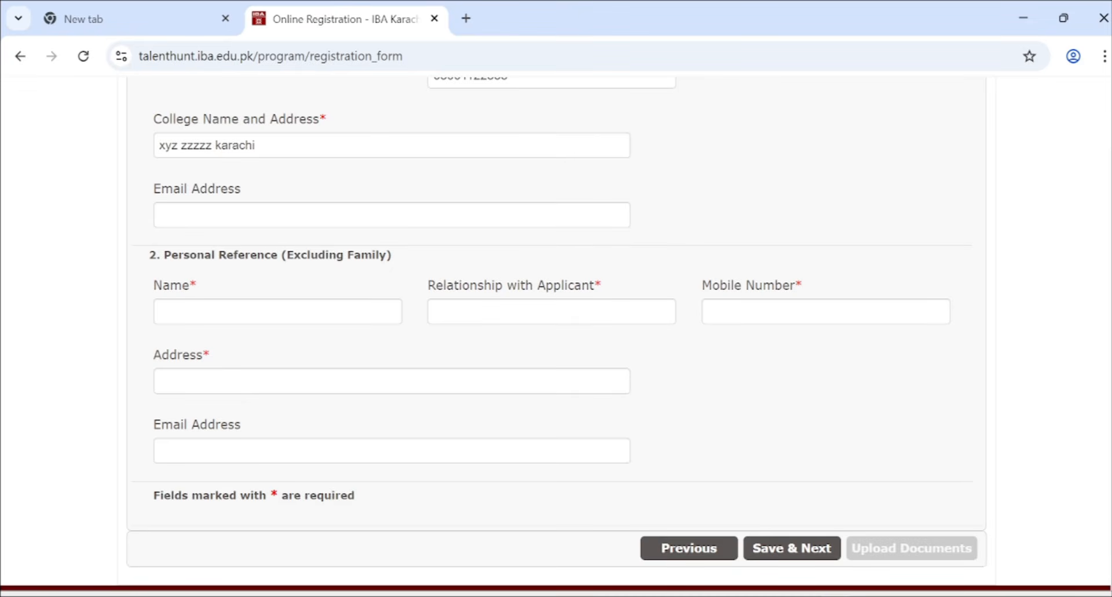
click(230, 316)
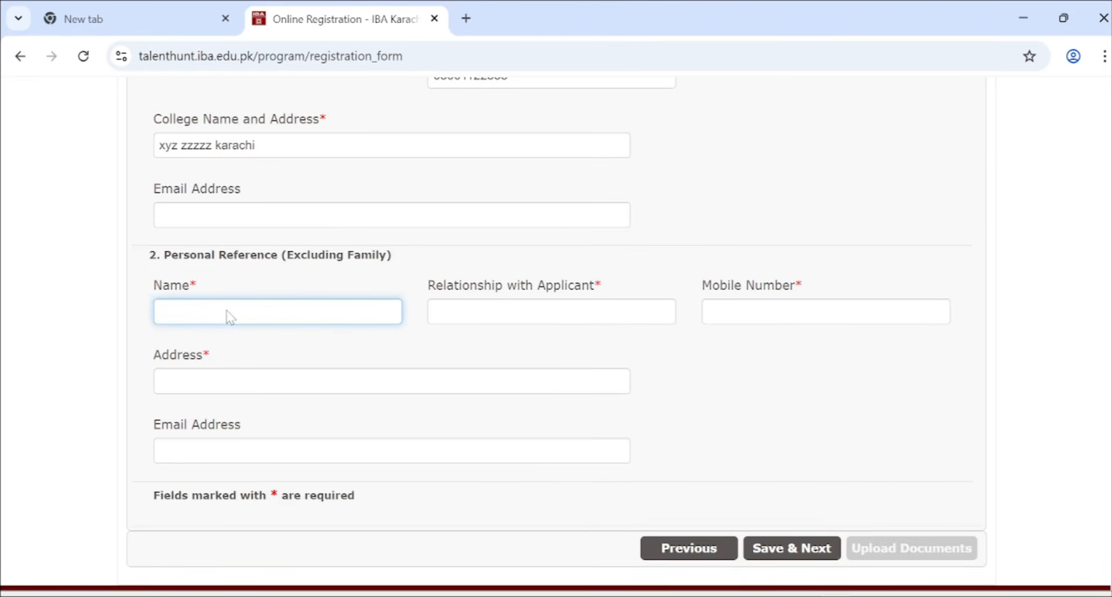
- Enter the personal reference's name and relationship "friend of applicant's father"
click(450, 318)
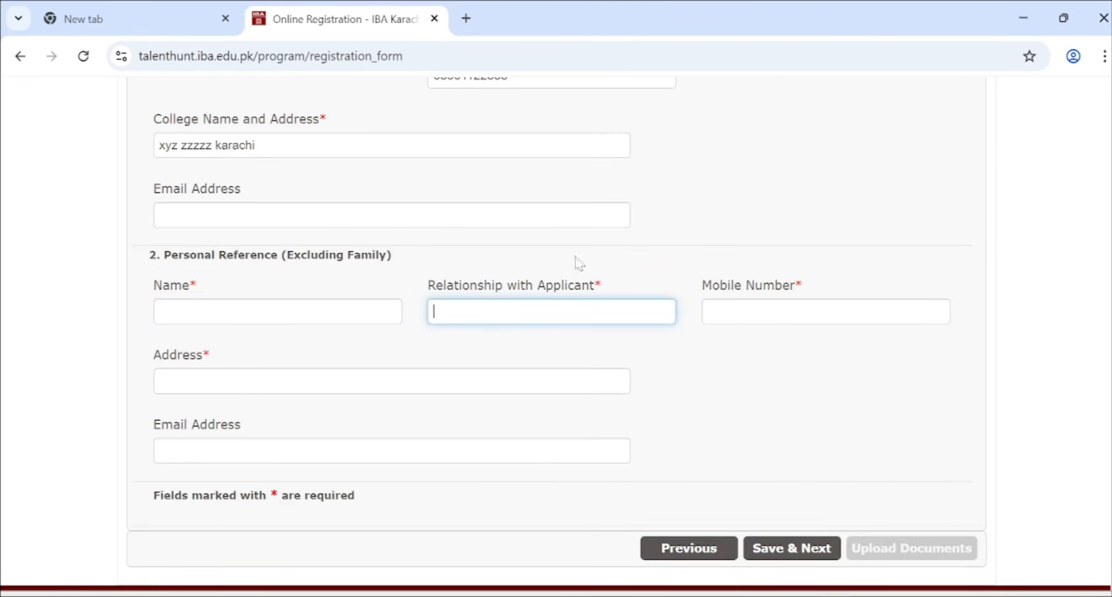
click(770, 318)
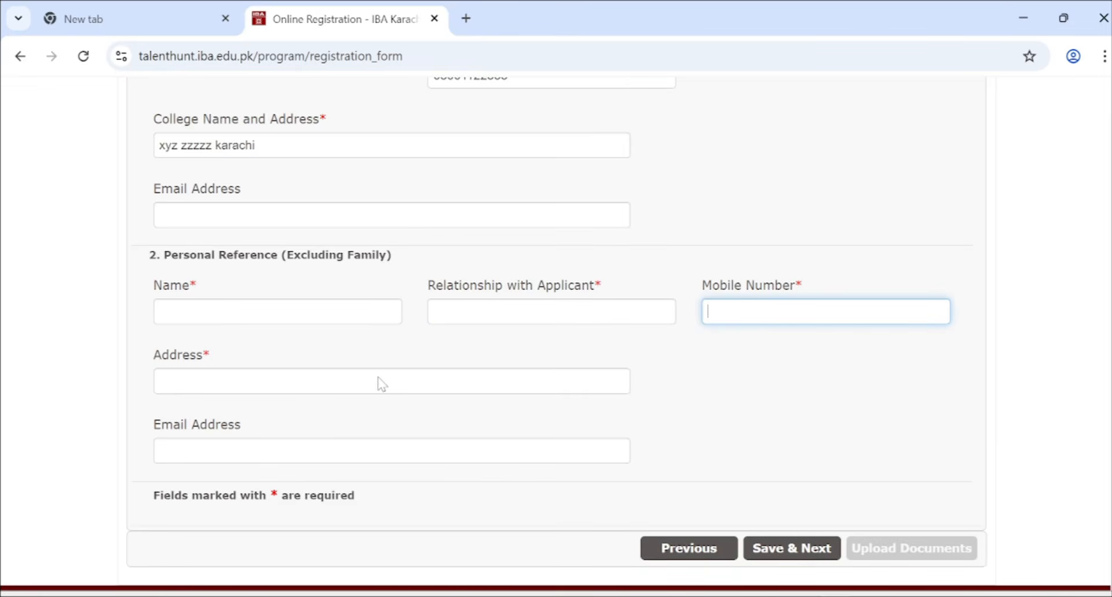
click(349, 320)
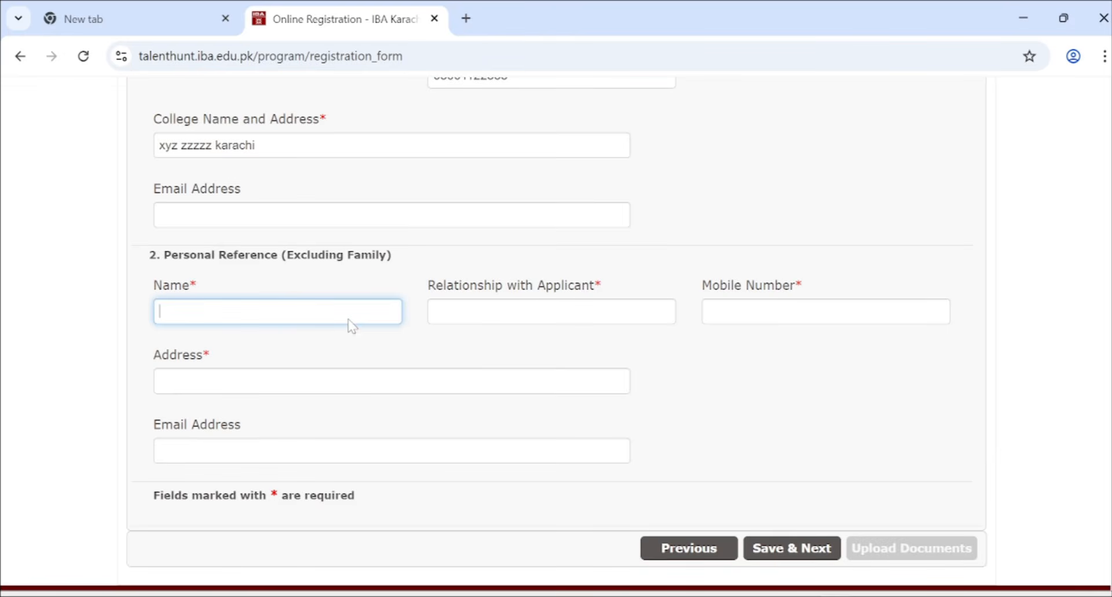
text(hasfd)
click(470, 310)
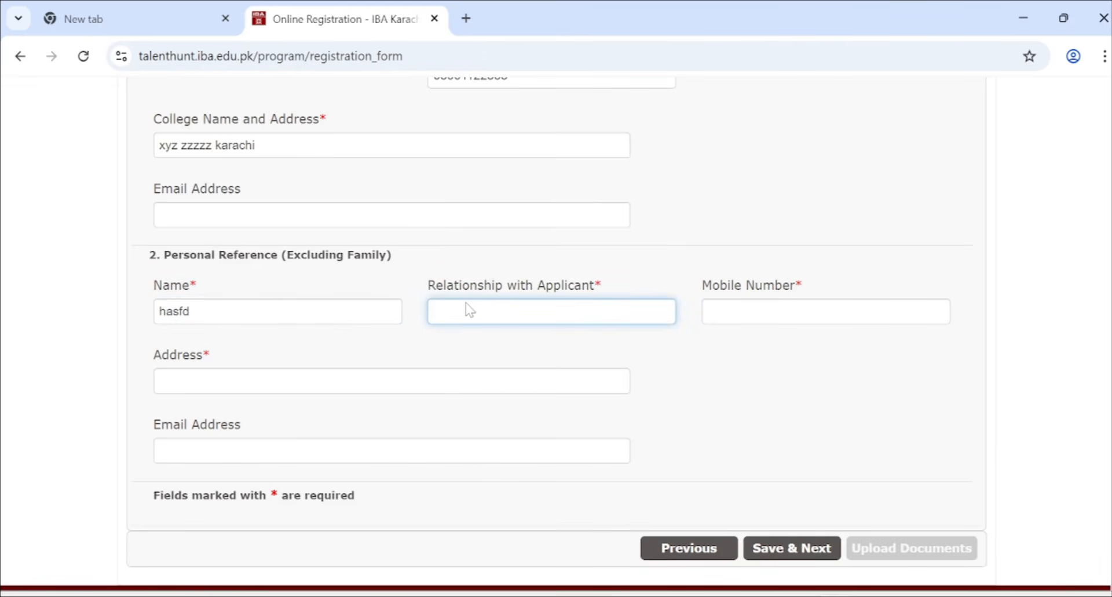
text(friend of aplplicant's father)
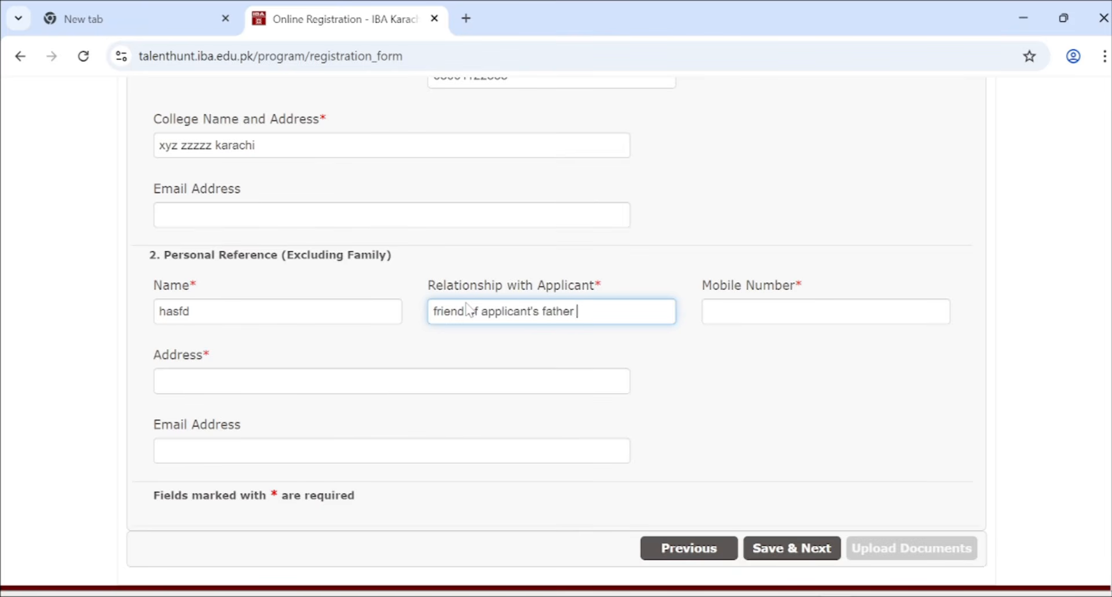
- Enter the personal reference's mobile number and address
click(774, 313)
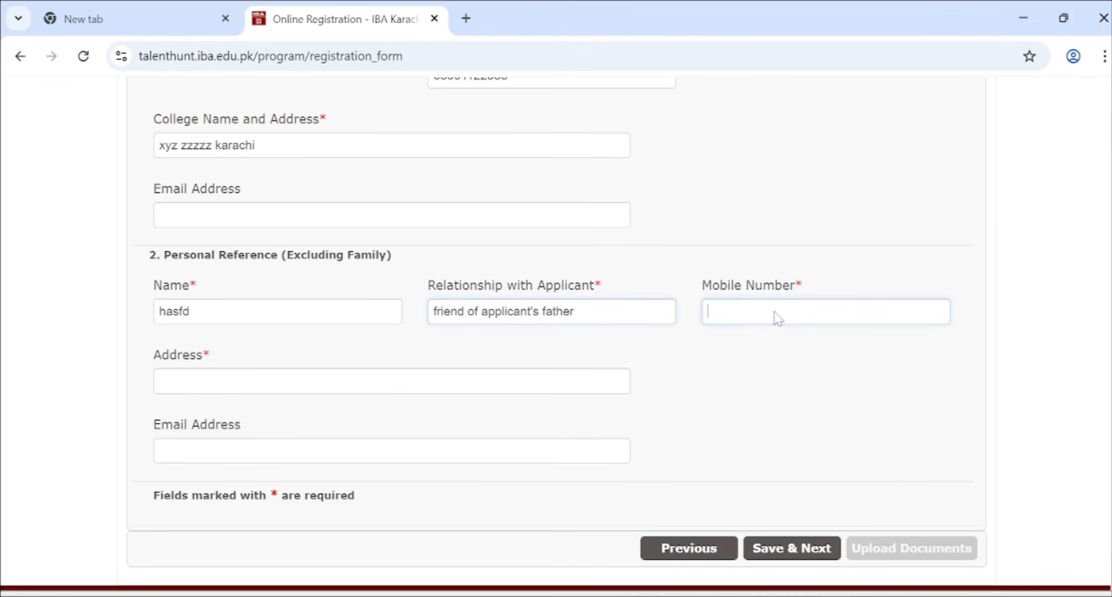
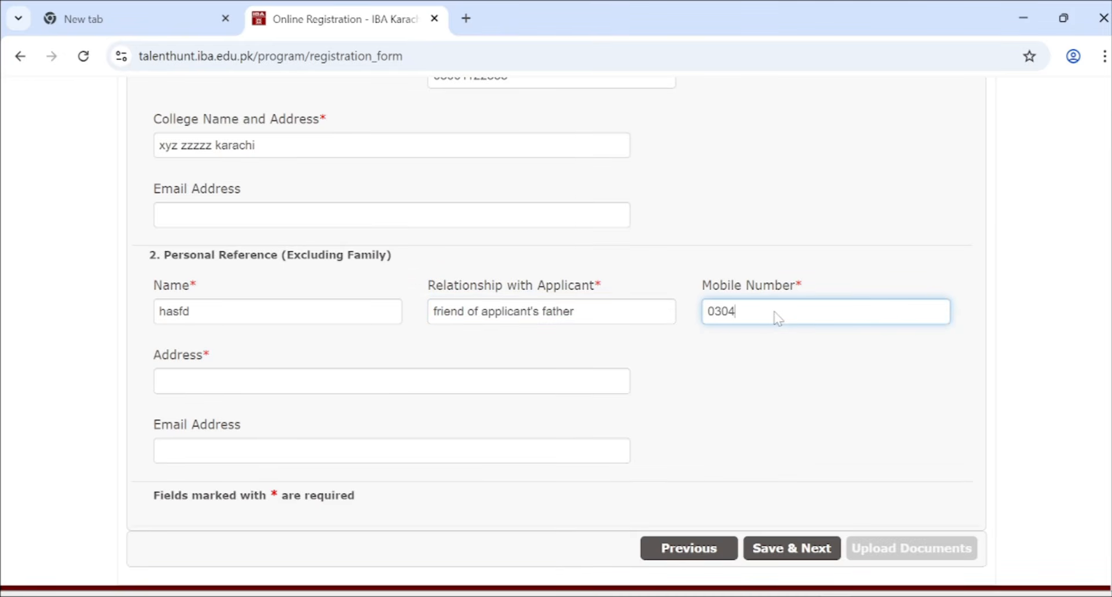
scroll(778, 317, down, 1)
key(Tab)
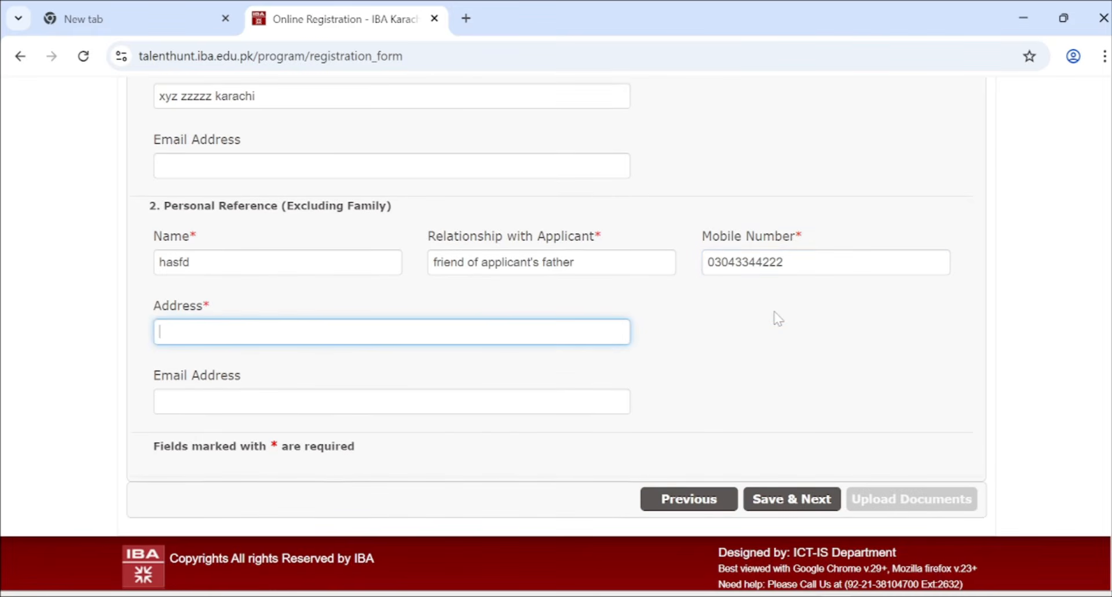
text(xczzk ljskak)
click(331, 408)
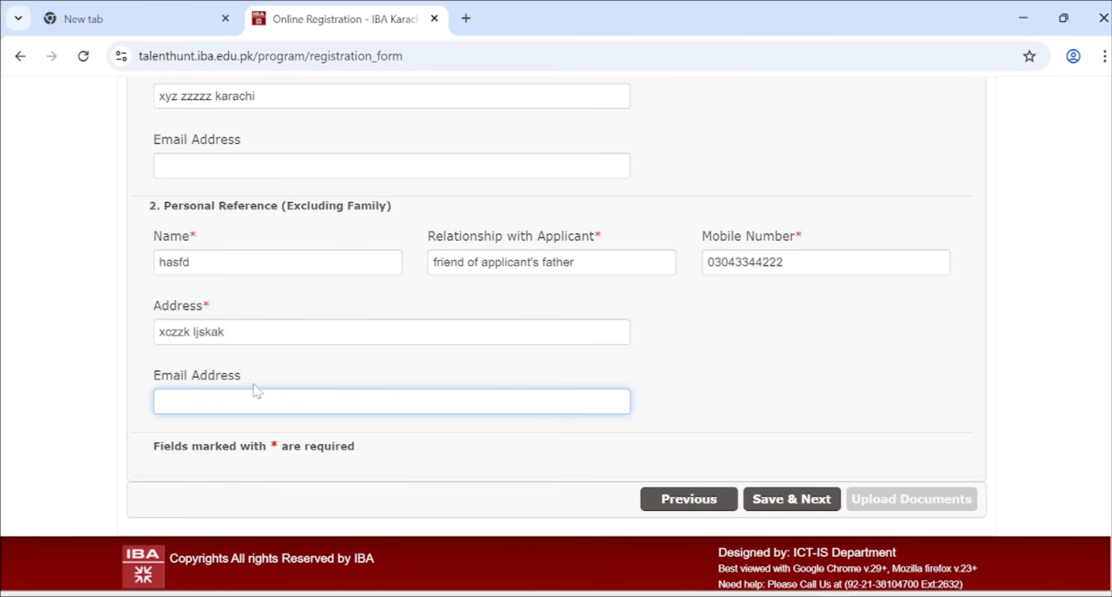
scroll(599, 233, up, 3)
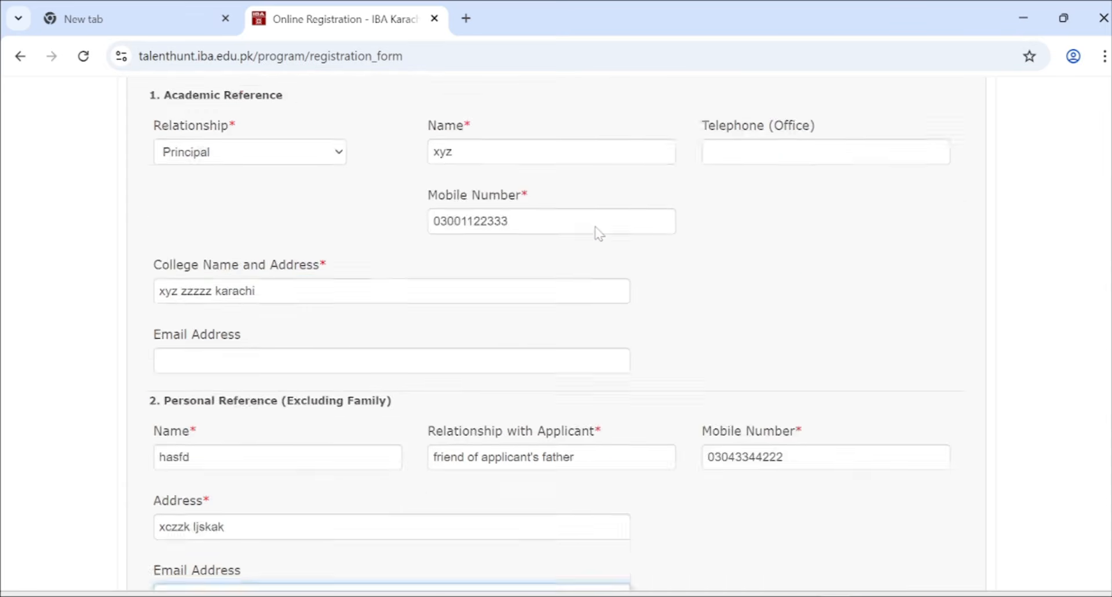
scroll(599, 232, up, 6)
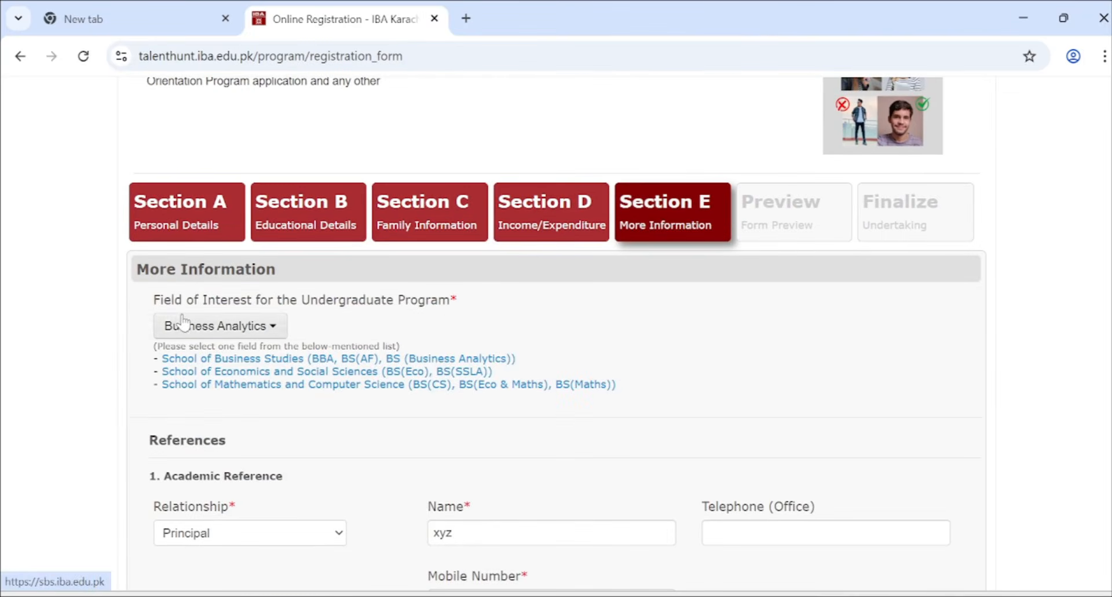
drag(171, 299, 459, 318)
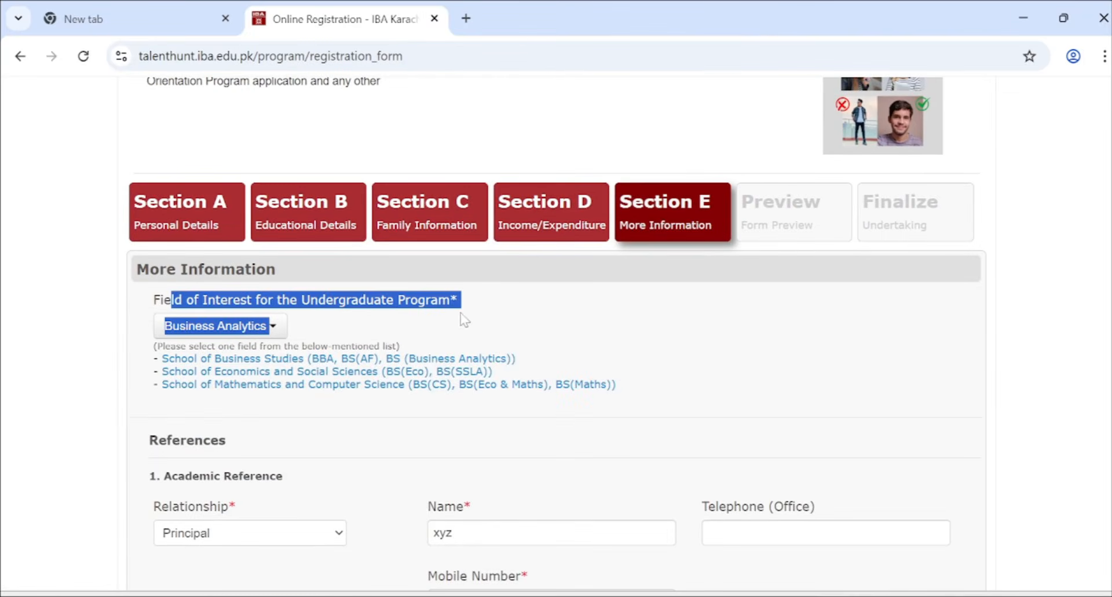
click(459, 318)
scroll(296, 292, down, 1)
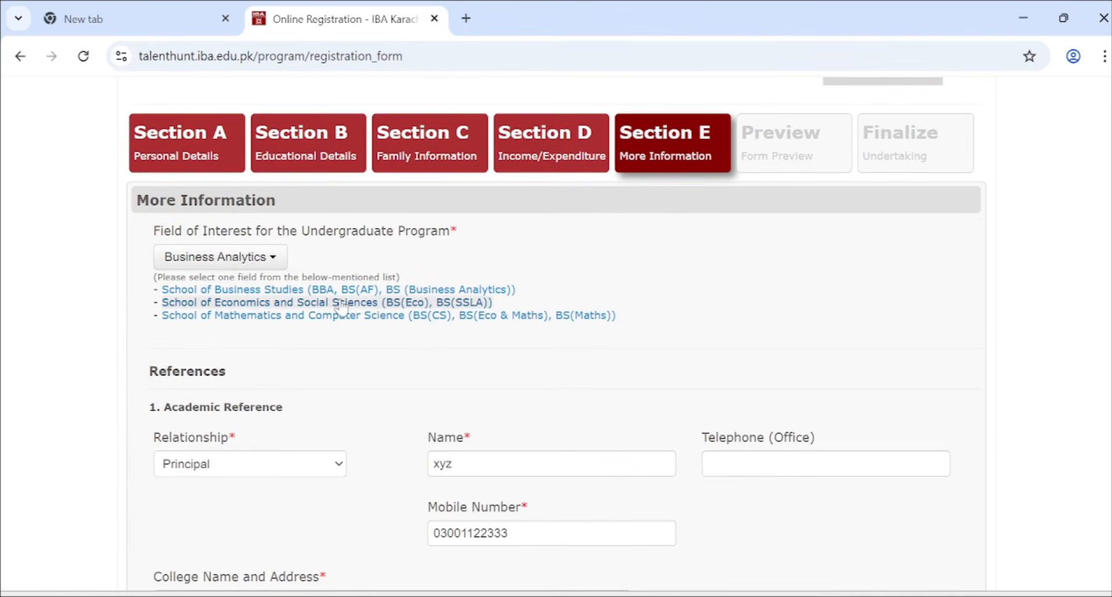
scroll(284, 302, down, 3)
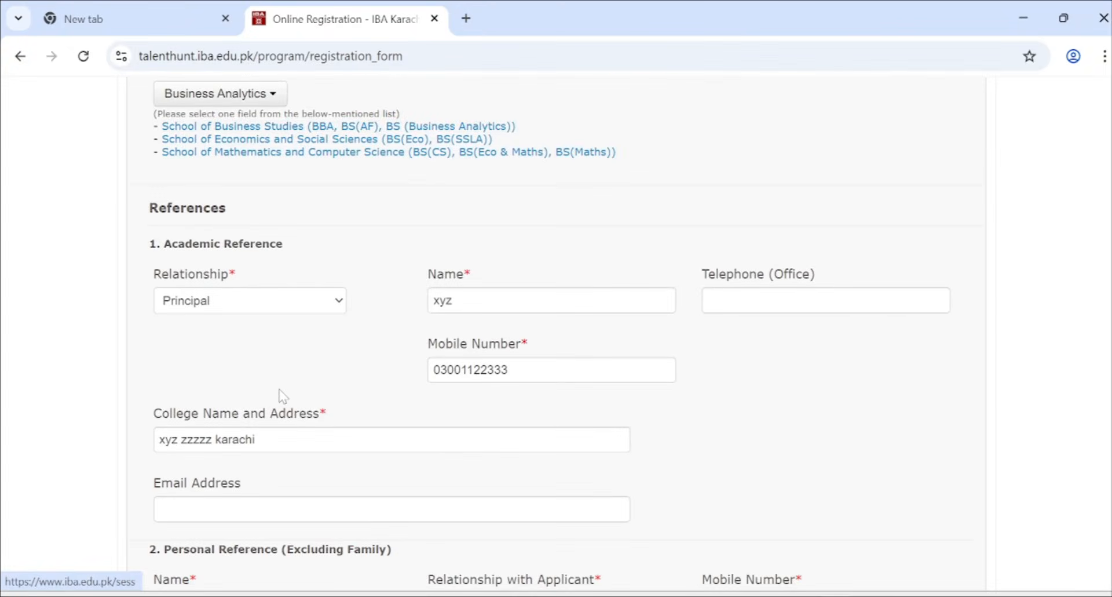
scroll(280, 392, down, 5)
- Save Section E and review the personal details in the Form Preview
click(776, 501)
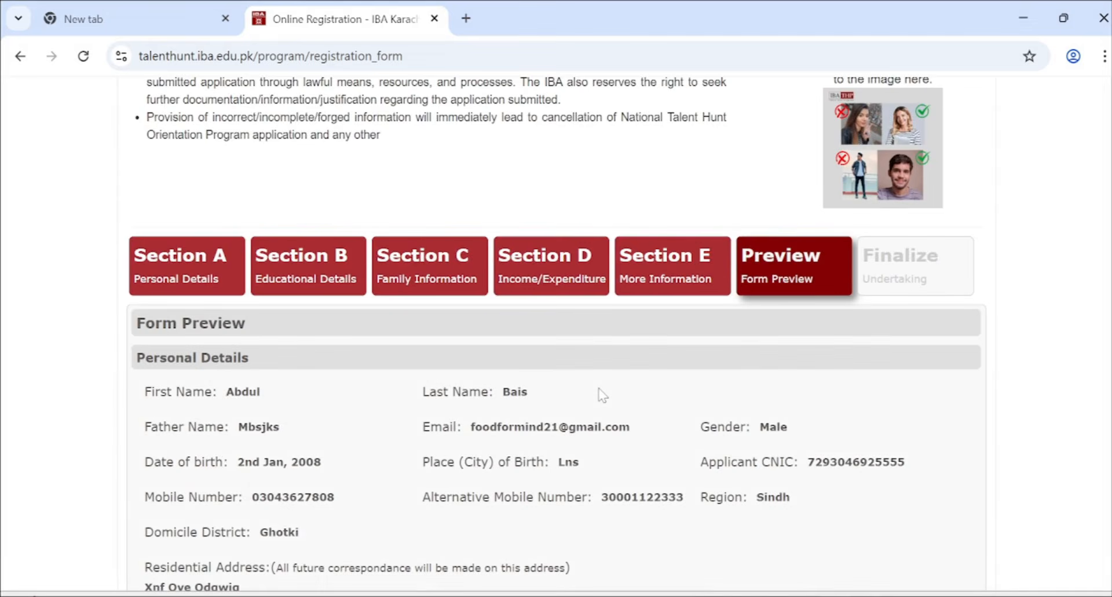
scroll(603, 395, down, 1)
scroll(603, 395, down, 1)
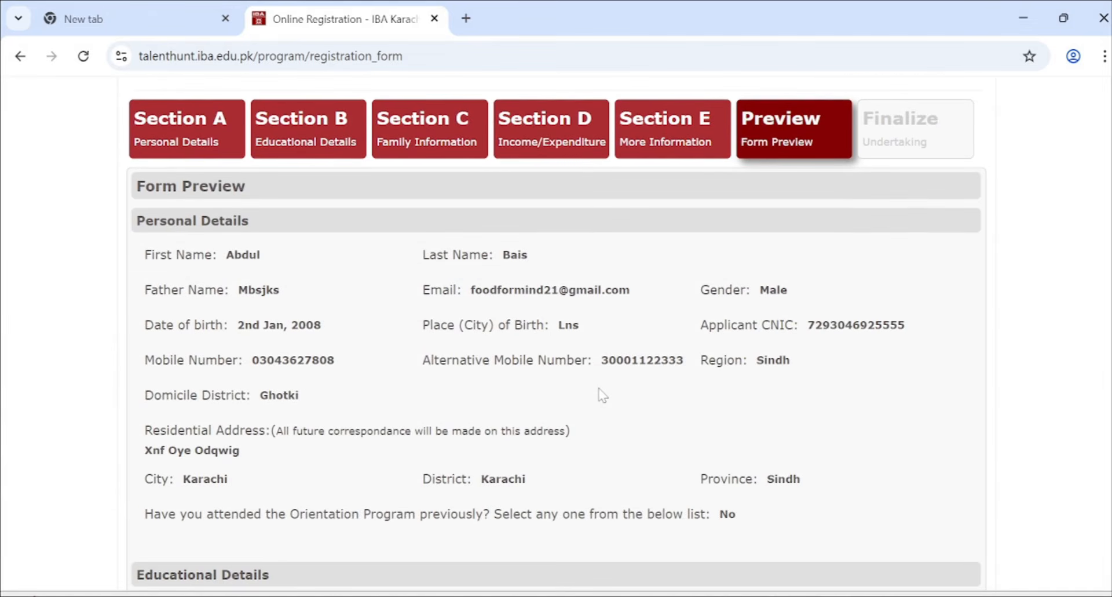
scroll(454, 305, down, 1)
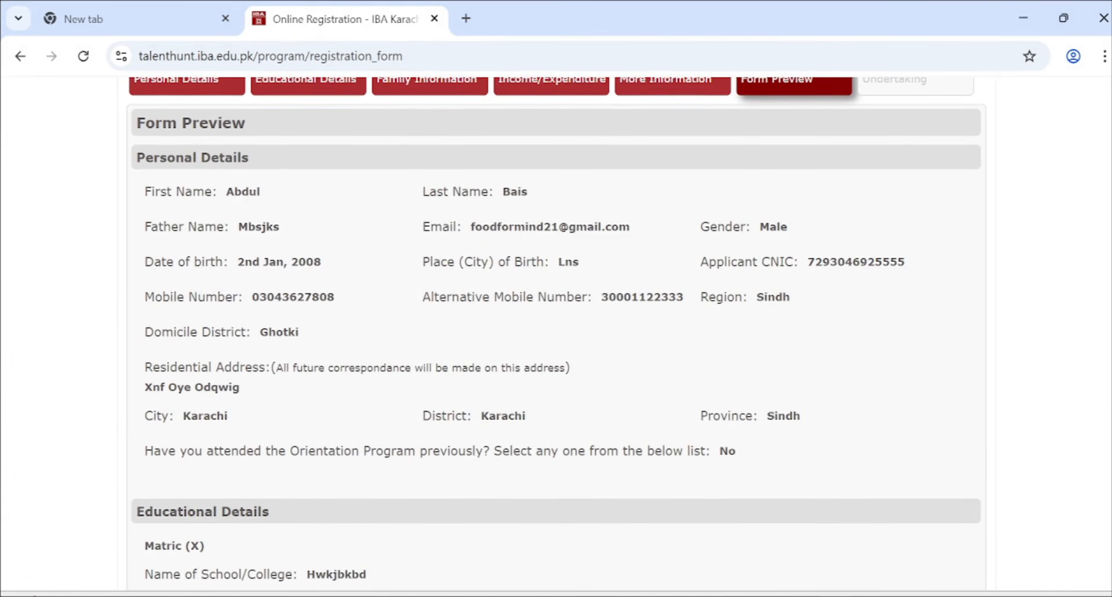
drag(144, 190, 754, 449)
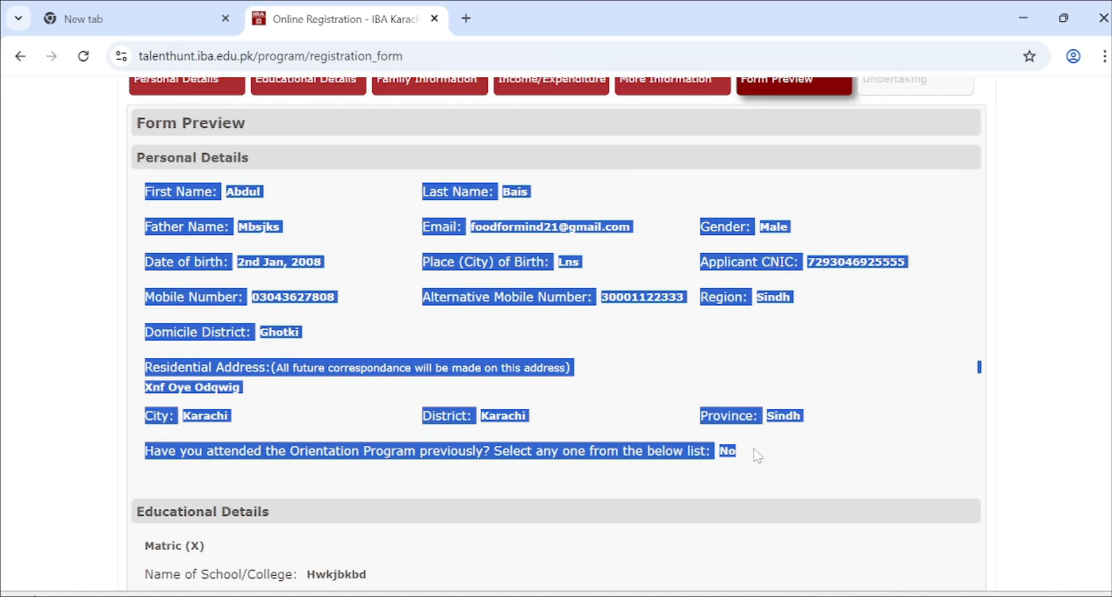
click(255, 187)
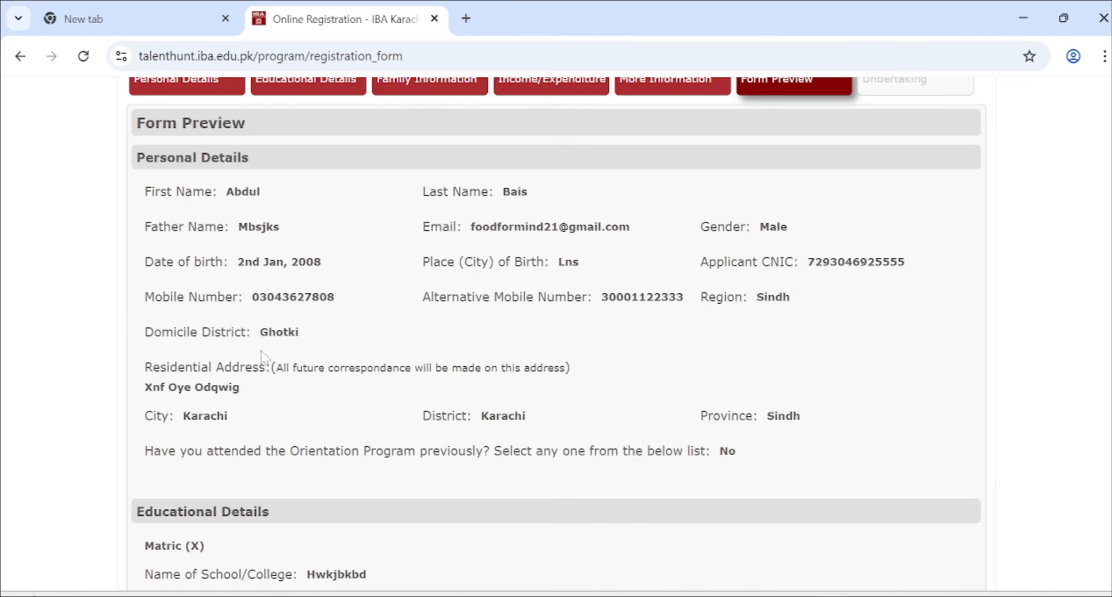
- Review the educational details, including the Matric record of 782/850 marks, 92.00%
scroll(487, 348, down, 2)
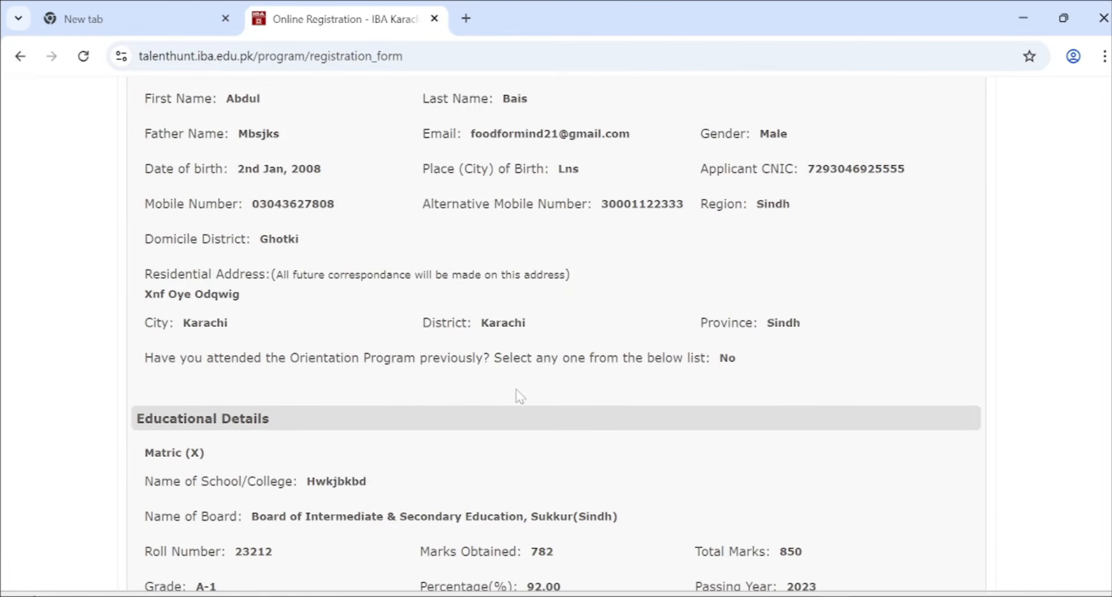
drag(138, 367, 532, 358)
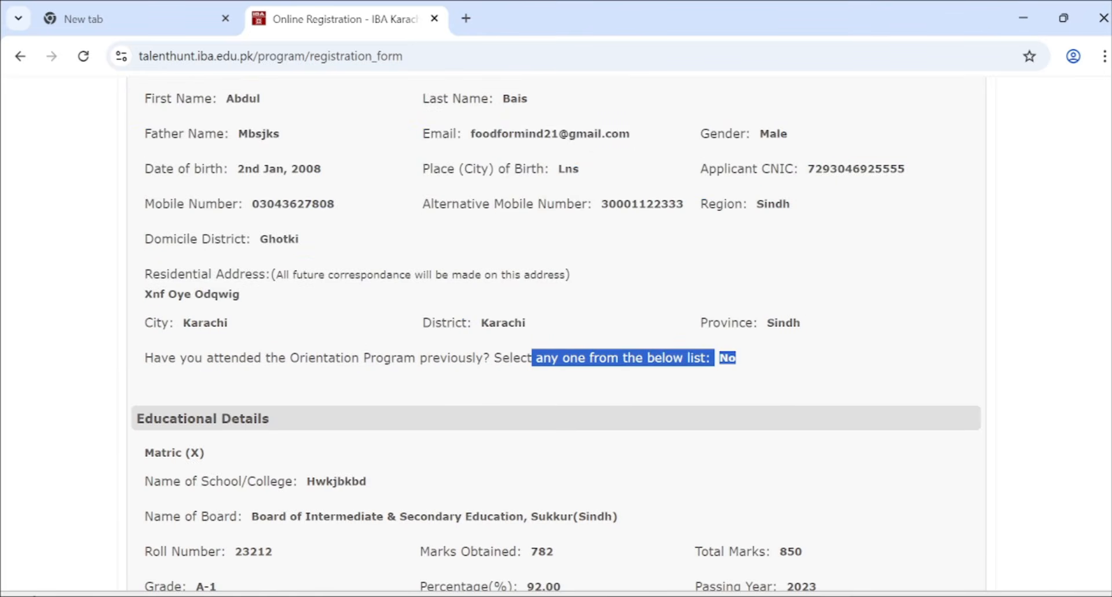
click(481, 384)
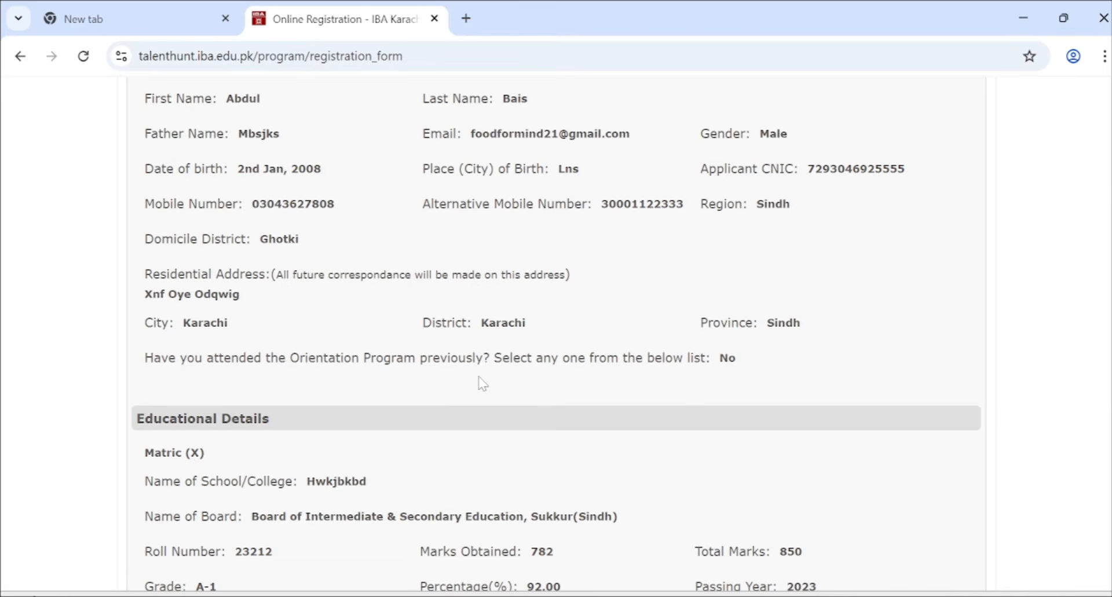
scroll(480, 384, down, 1)
drag(491, 299, 734, 298)
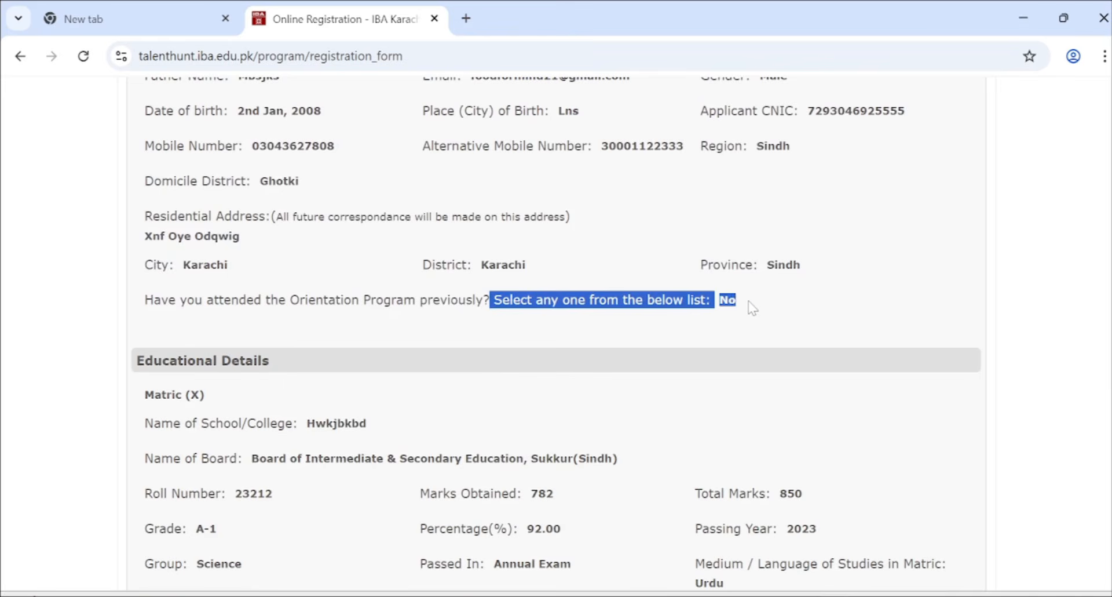
click(751, 307)
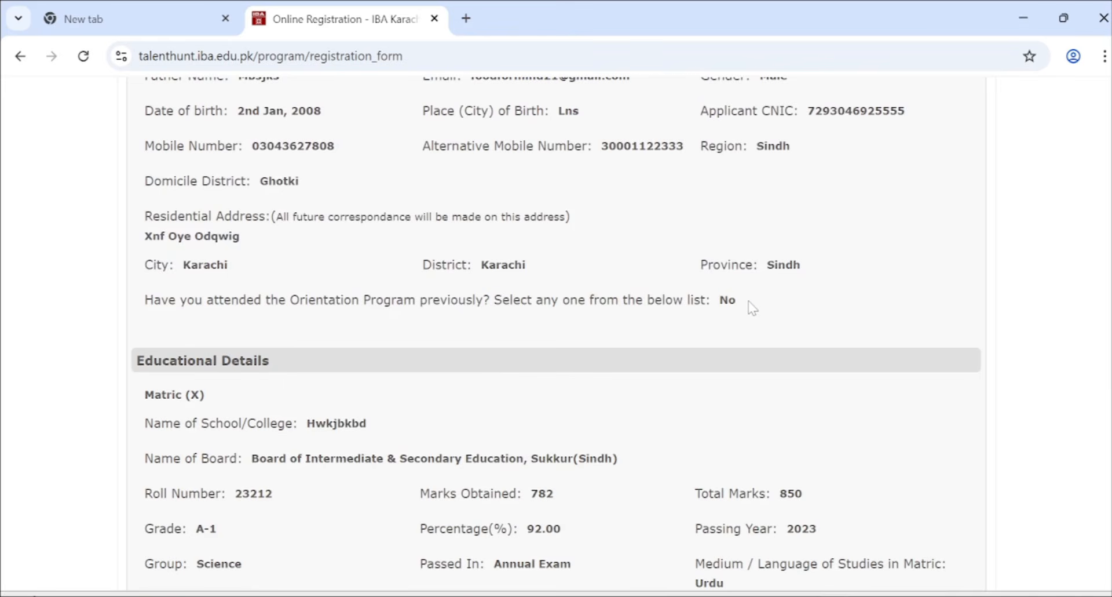
scroll(751, 307, up, 3)
scroll(751, 307, down, 1)
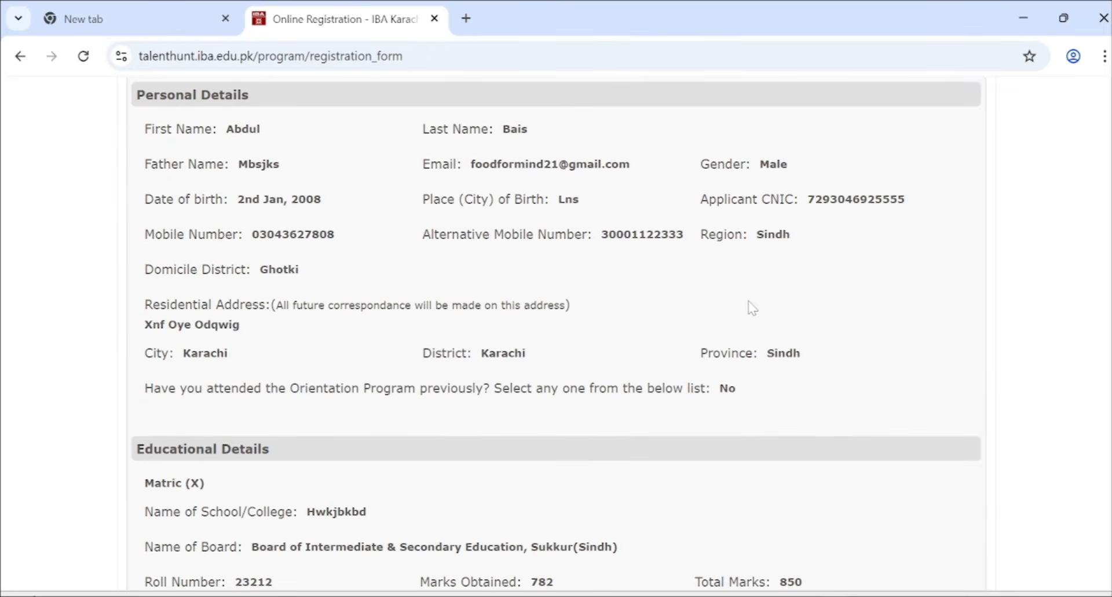
scroll(752, 307, down, 2)
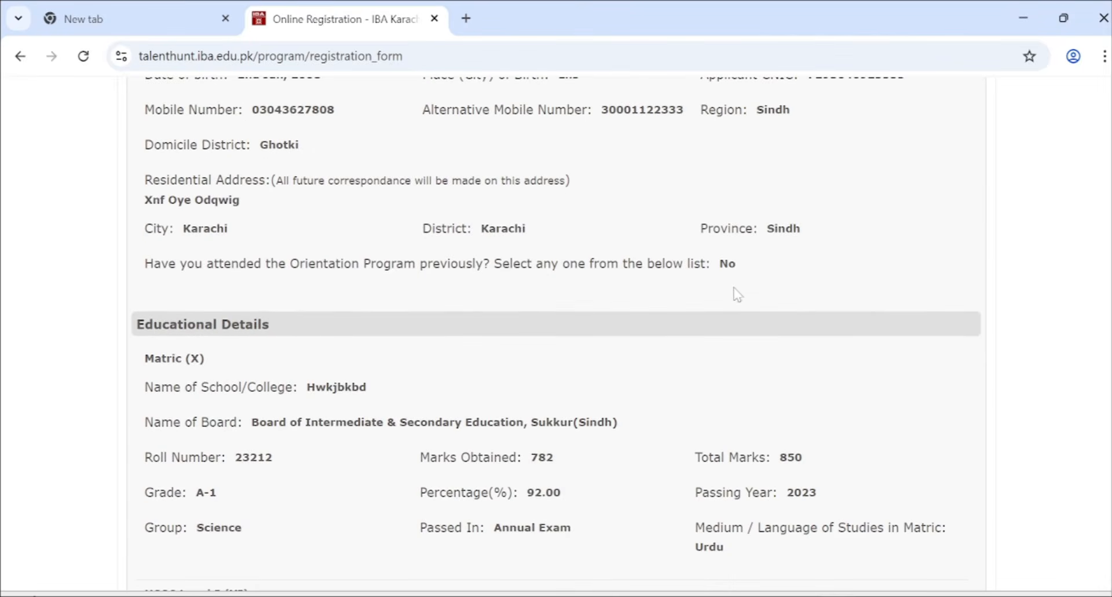
scroll(484, 293, down, 3)
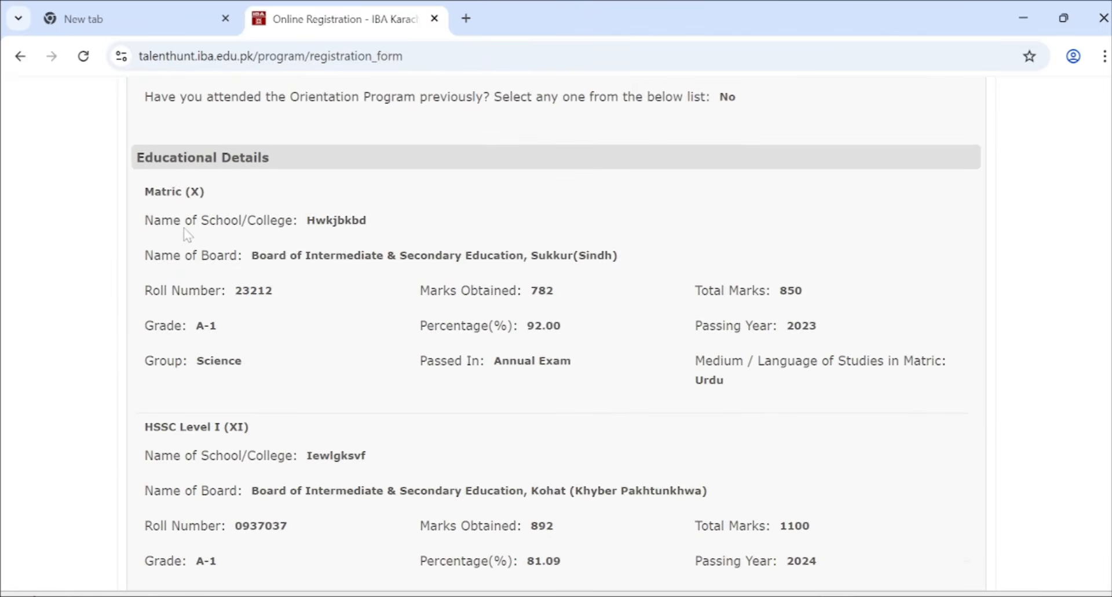
scroll(184, 231, down, 6)
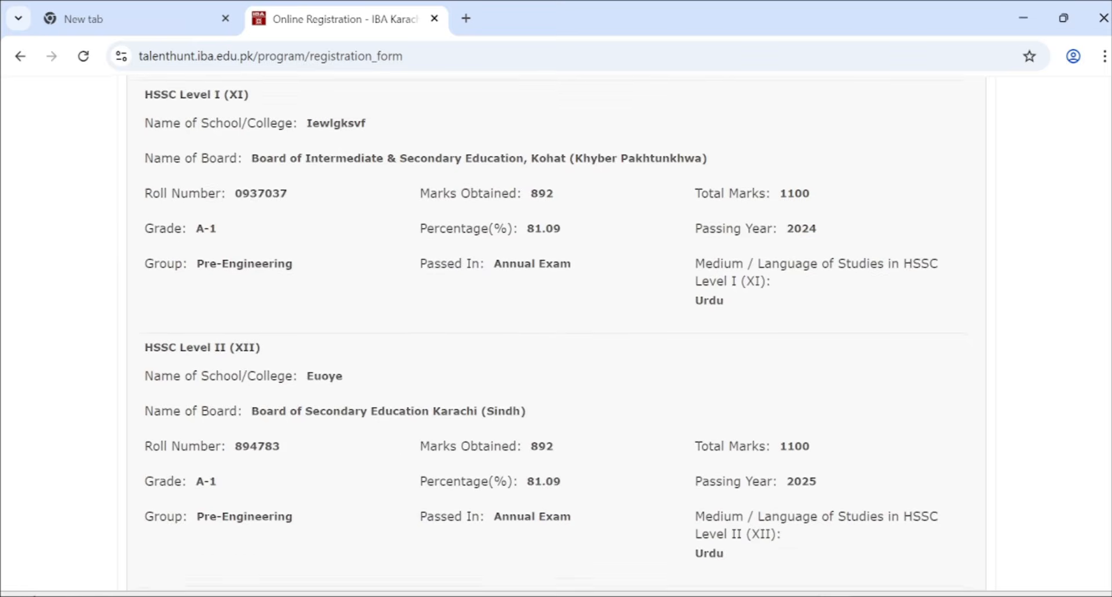
scroll(185, 231, down, 3)
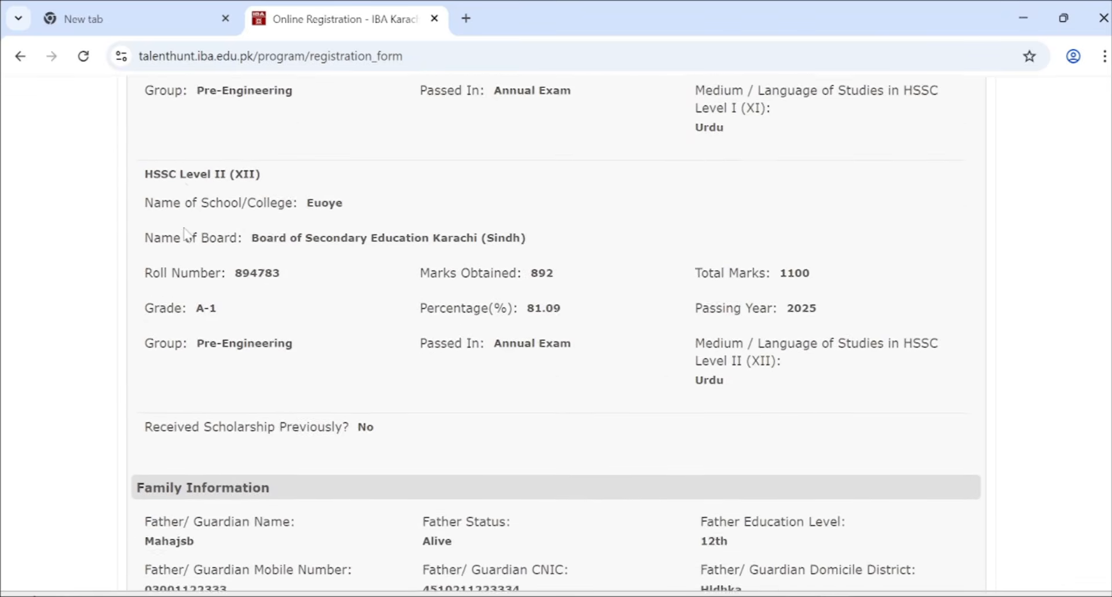
scroll(184, 232, down, 3)
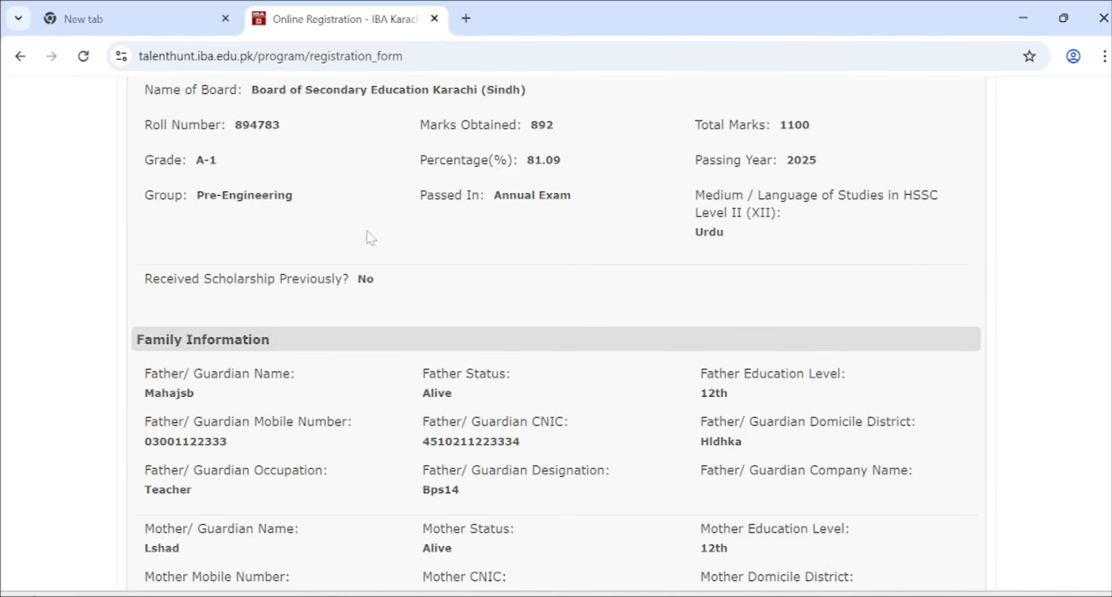
double_click(364, 280)
scroll(346, 329, down, 2)
scroll(345, 325, down, 1)
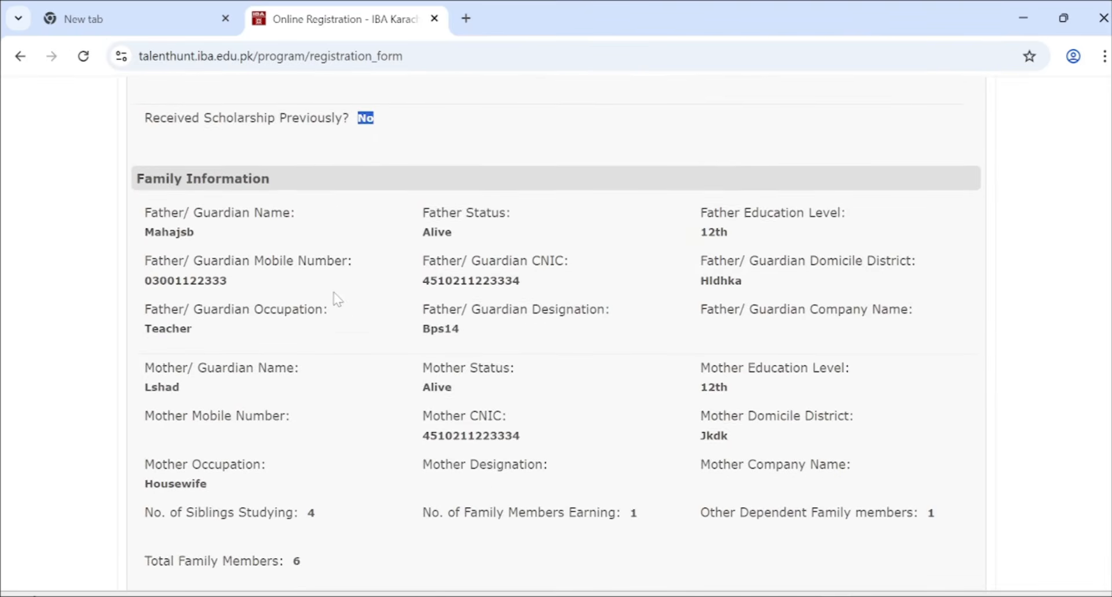
scroll(338, 298, down, 3)
scroll(336, 298, down, 6)
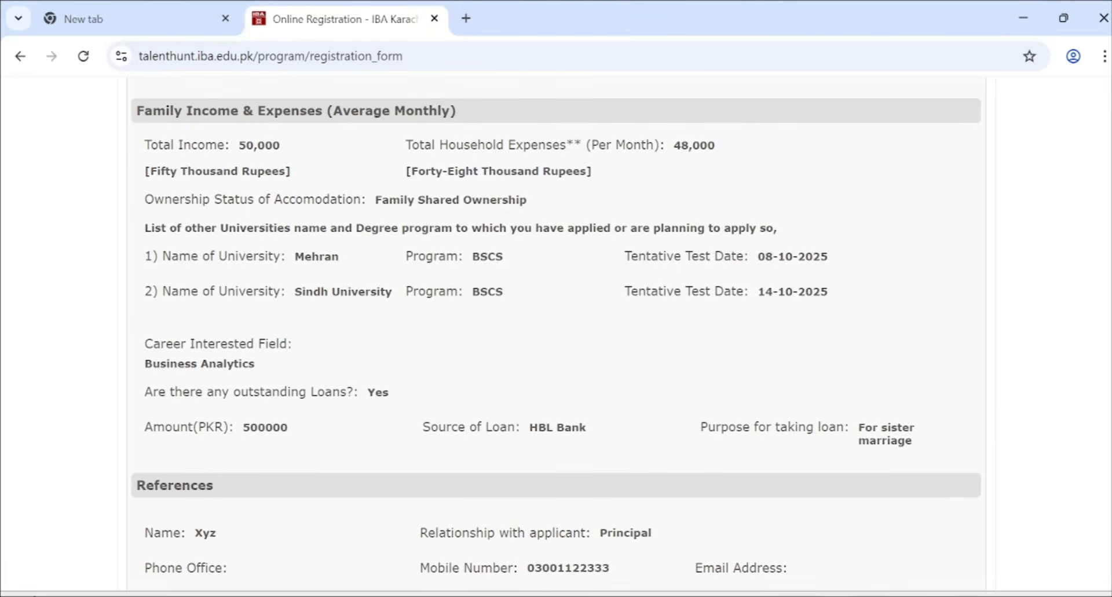
drag(146, 146, 918, 444)
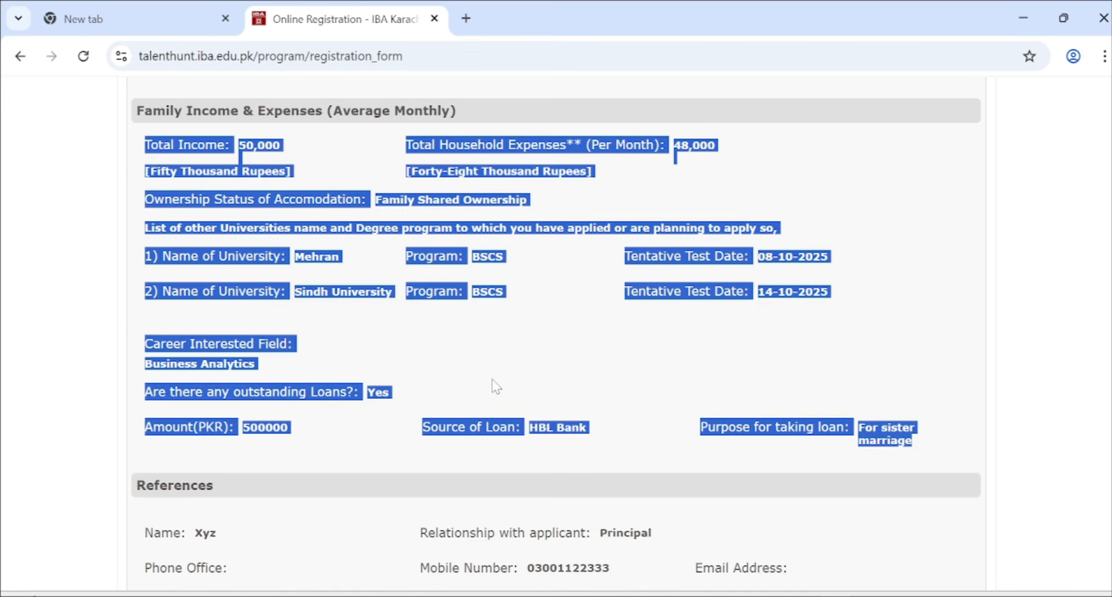
scroll(496, 387, down, 5)
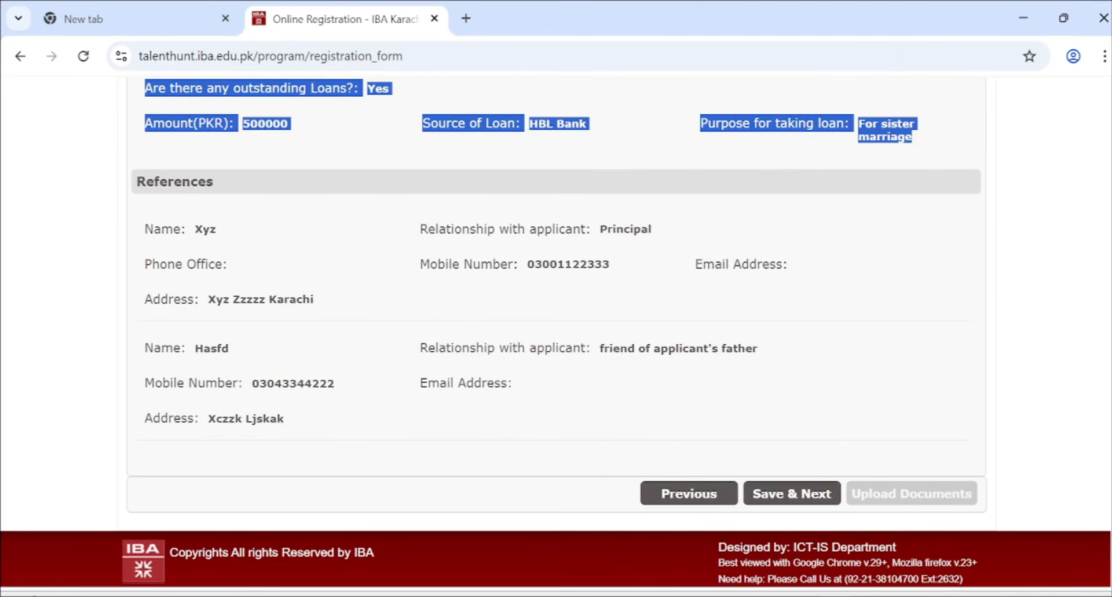
scroll(606, 249, up, 10)
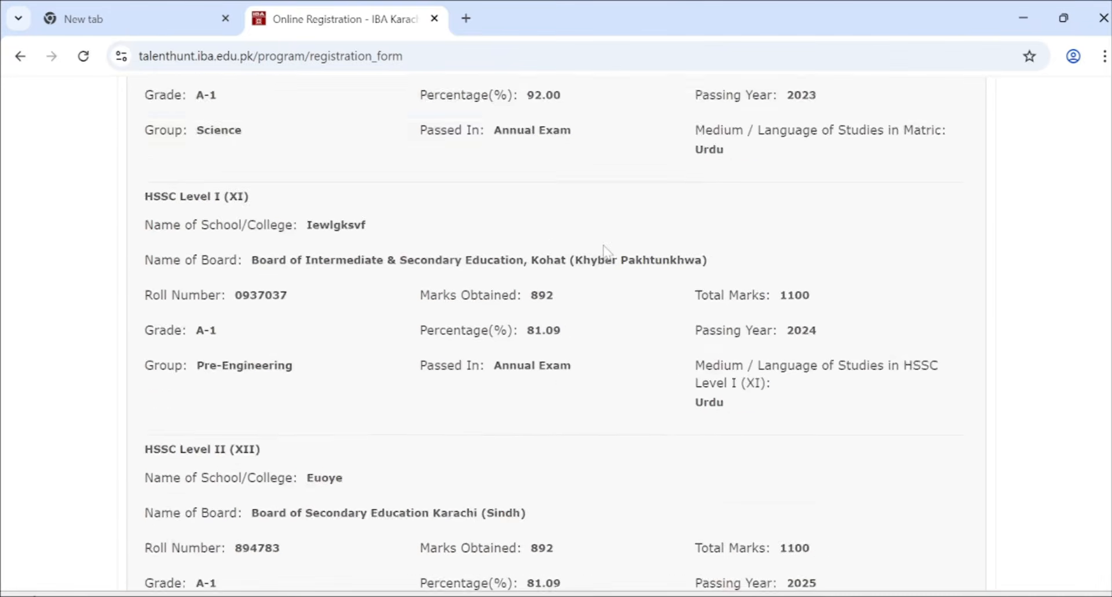
scroll(604, 250, up, 10)
scroll(605, 251, down, 15)
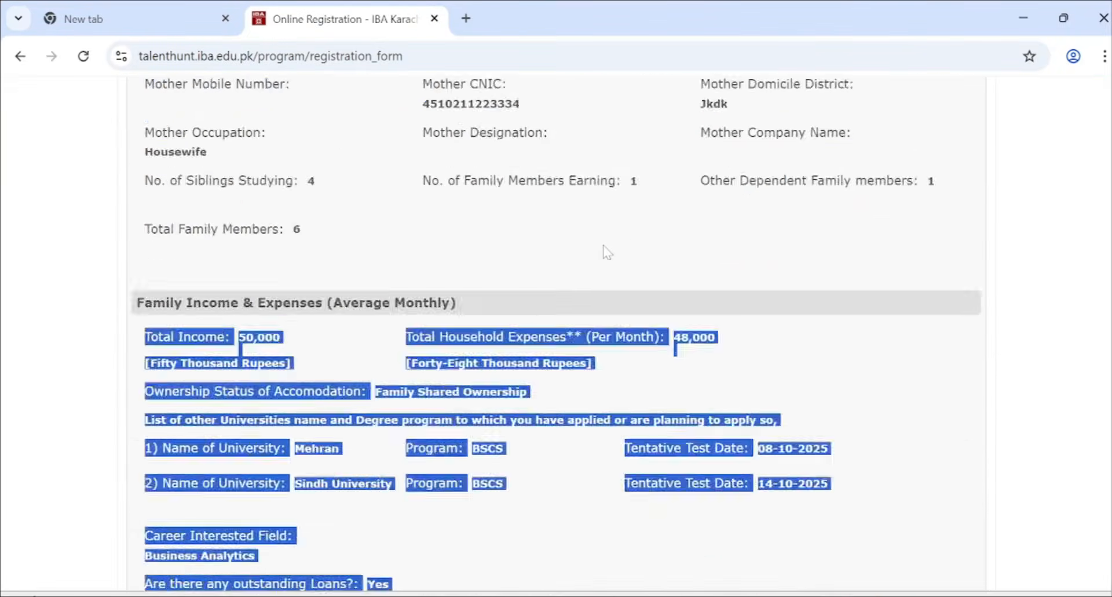
scroll(607, 252, down, 8)
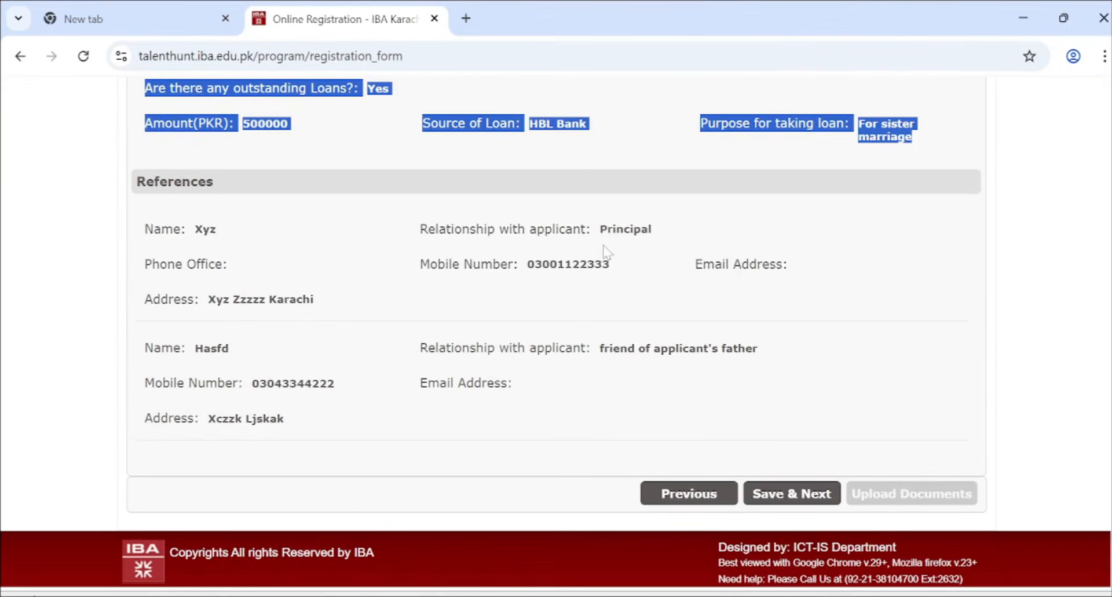
- Continue to the Finalize Undertaking page and read its eight declarations
click(789, 494)
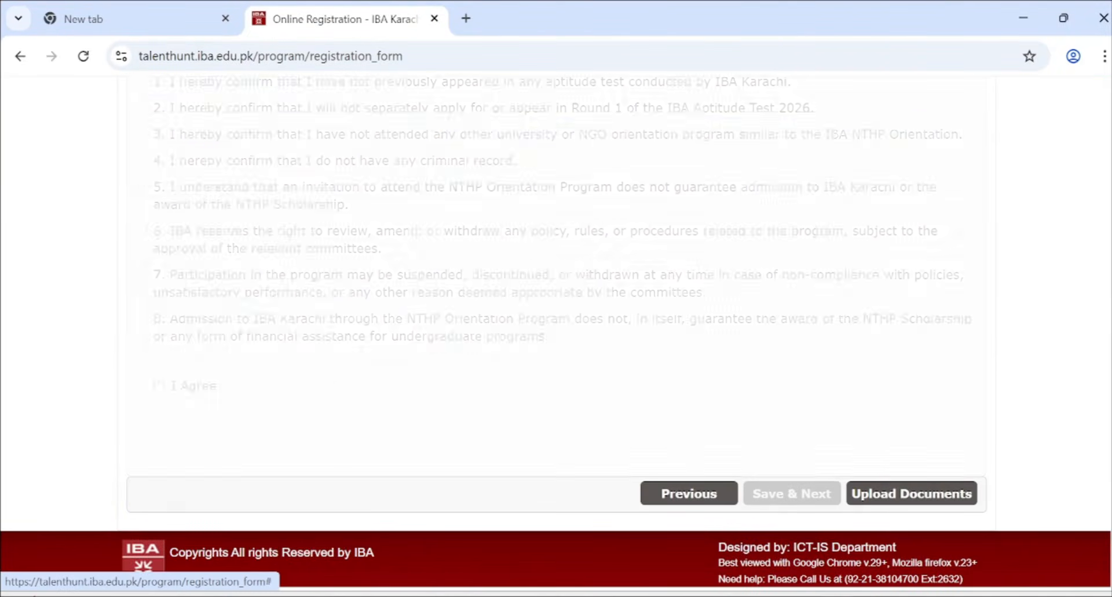
scroll(742, 273, up, 10)
scroll(739, 274, down, 3)
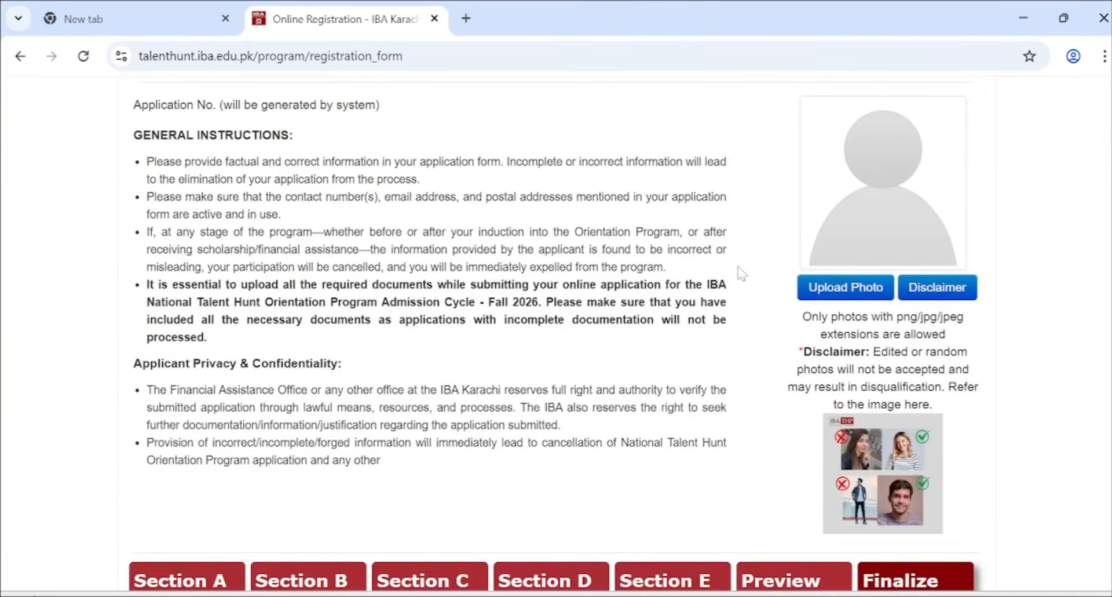
scroll(444, 343, down, 8)
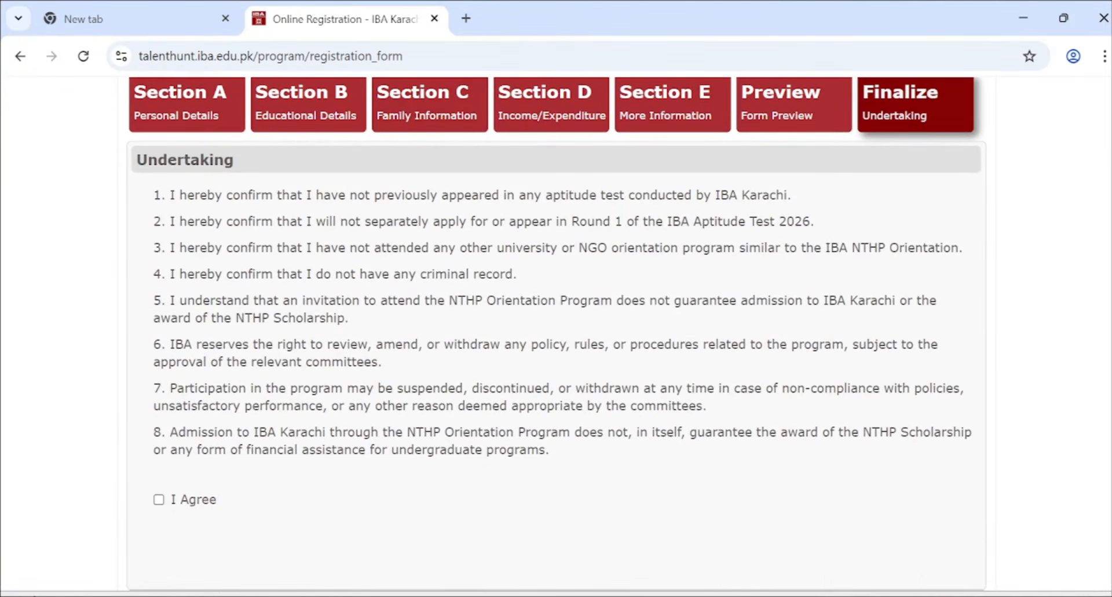
drag(162, 194, 829, 206)
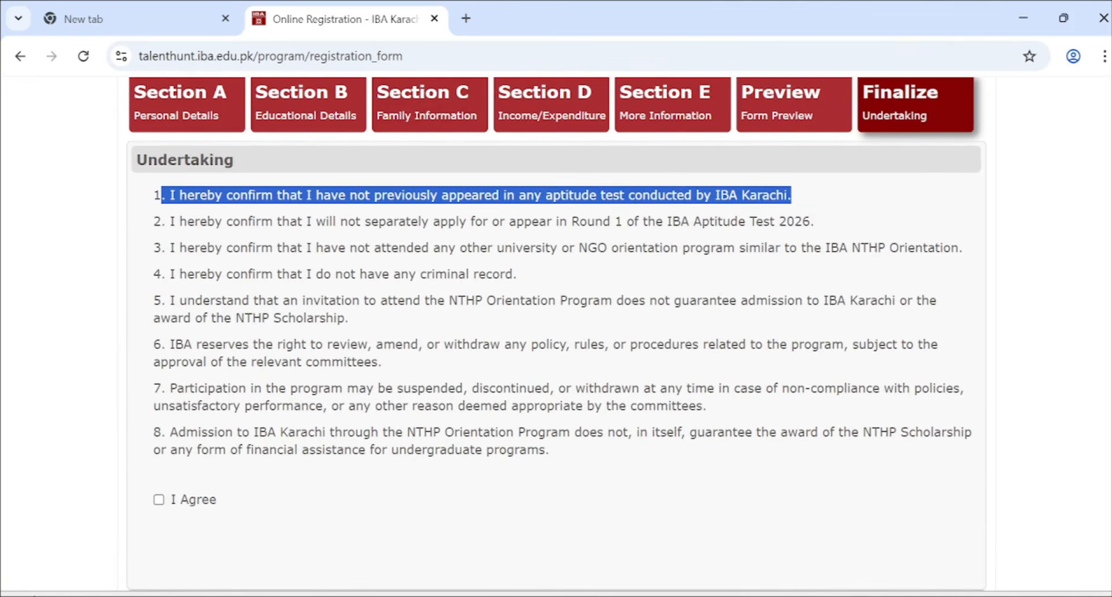
click(798, 199)
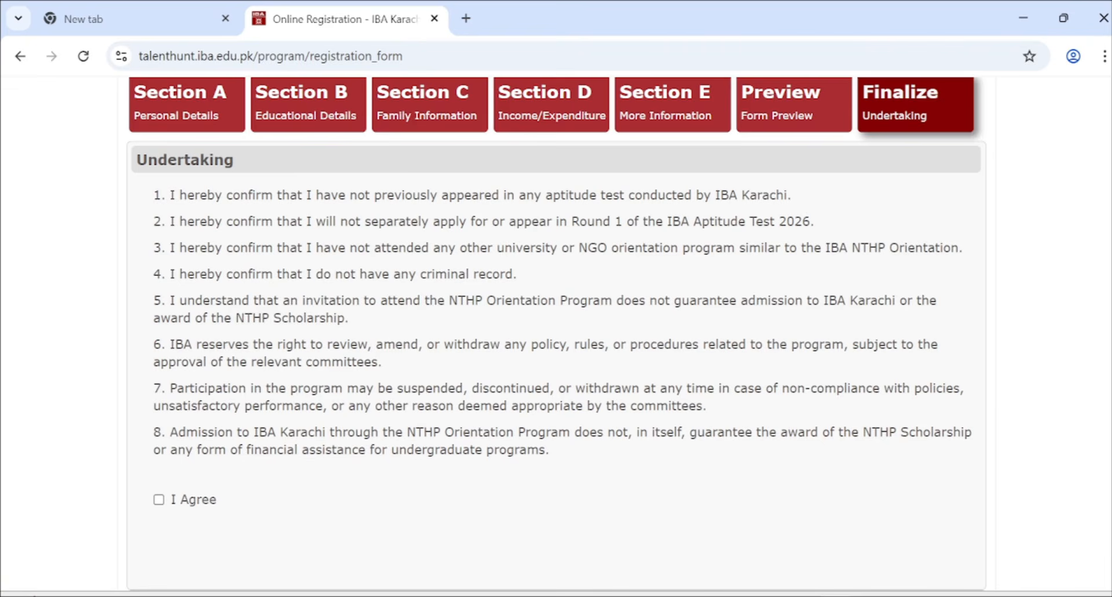
scroll(324, 338, down, 2)
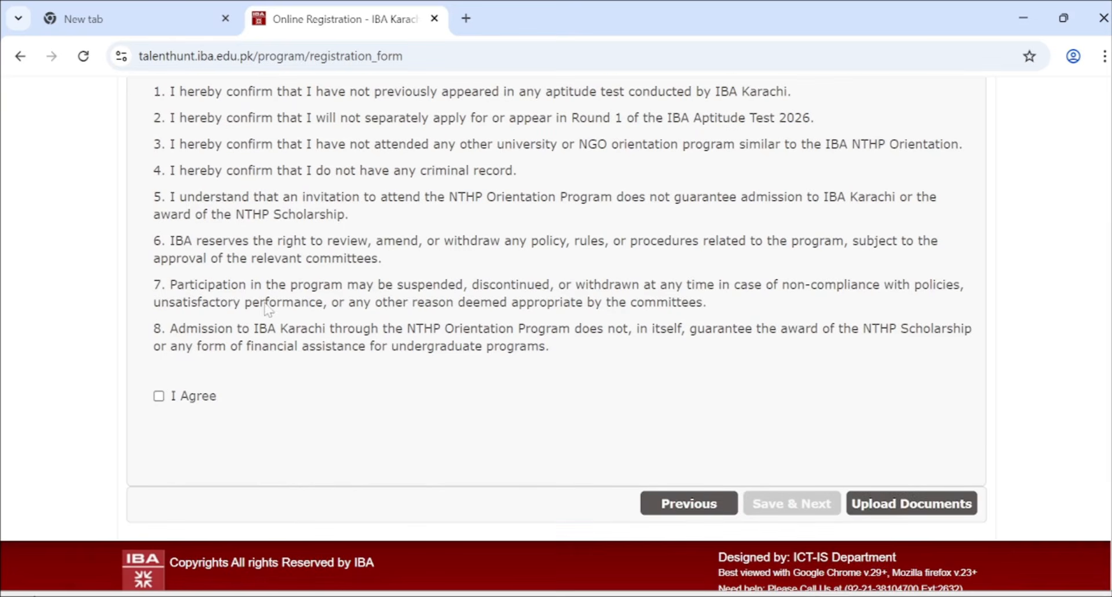
- Tick I Agree on the undertaking and submit the form with Upload Documents
click(161, 399)
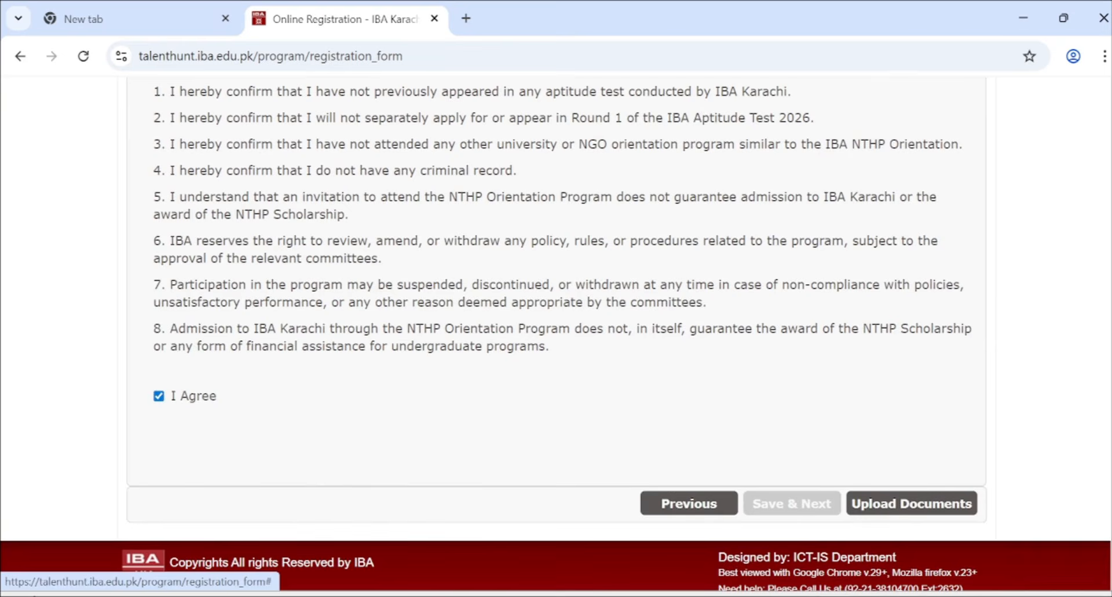
click(870, 514)
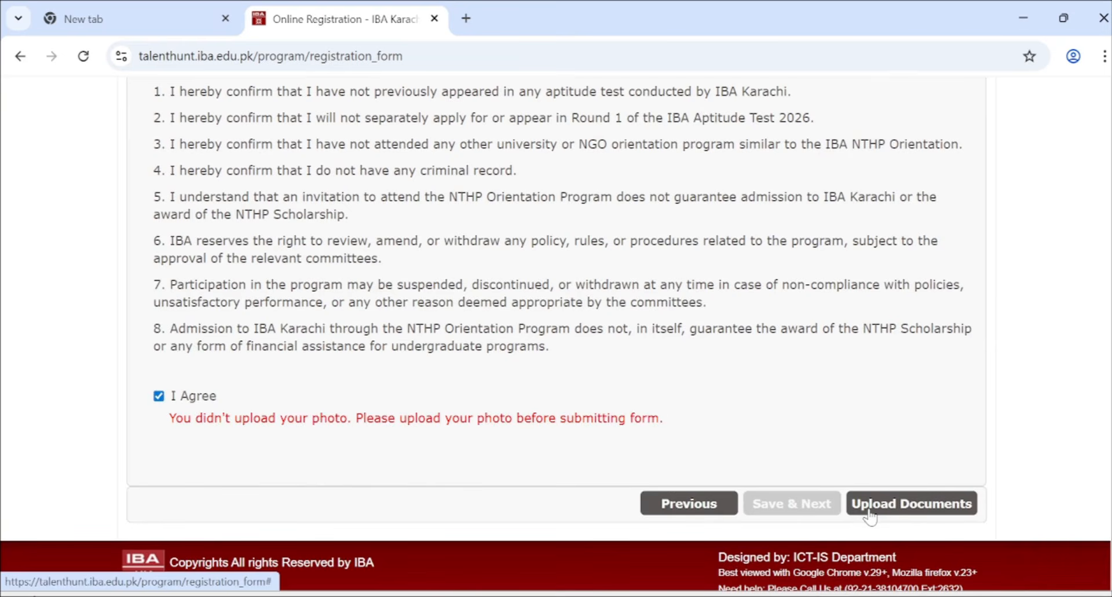
click(870, 514)
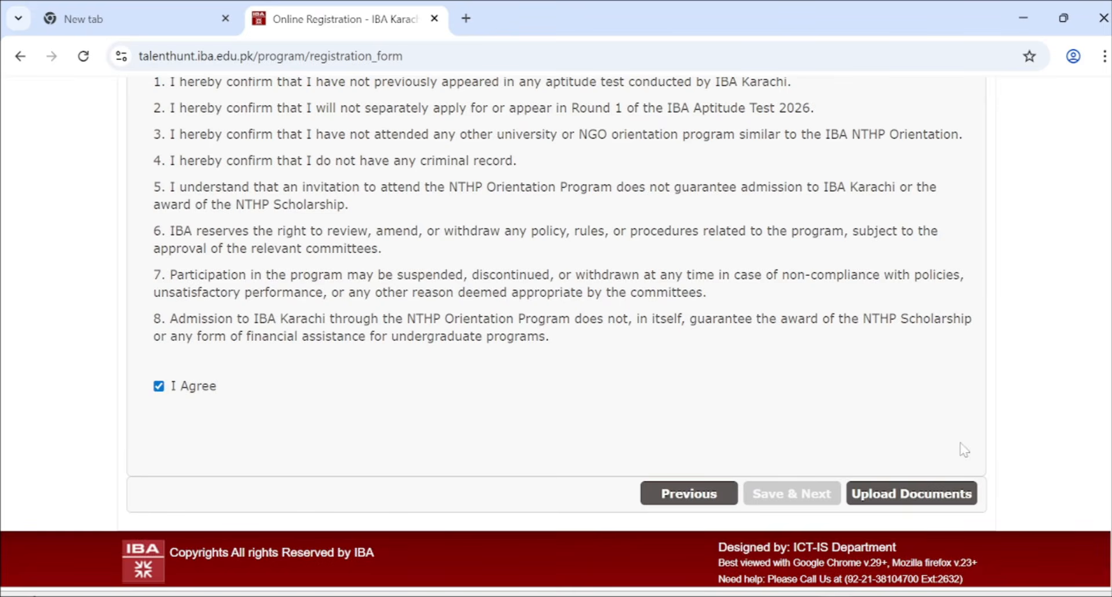
click(904, 493)
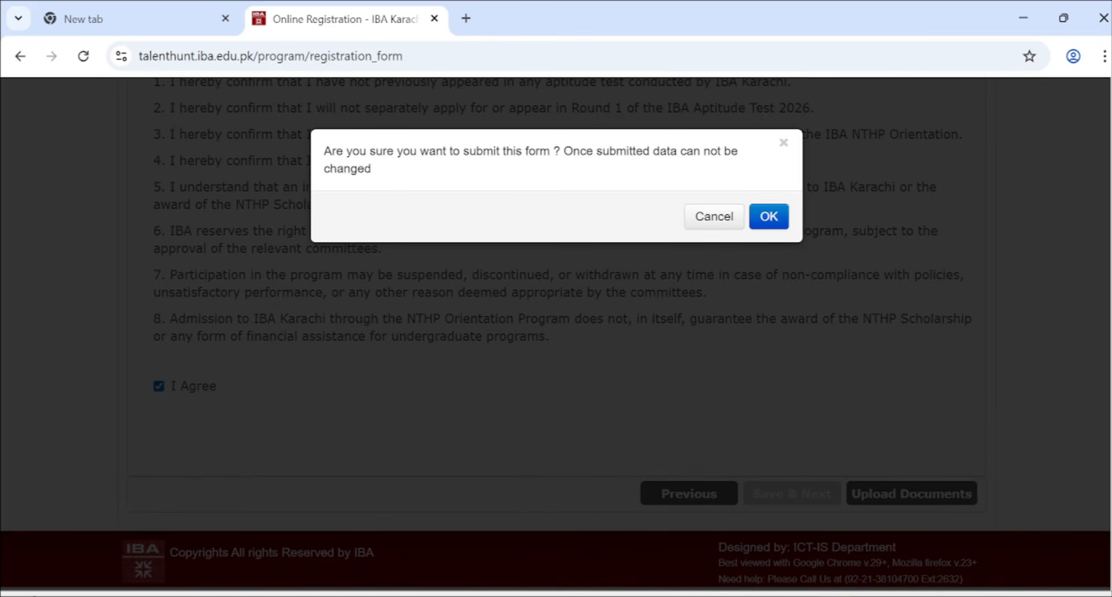
- Confirm the submission warning and acknowledge the Please wait notice
drag(323, 149, 367, 193)
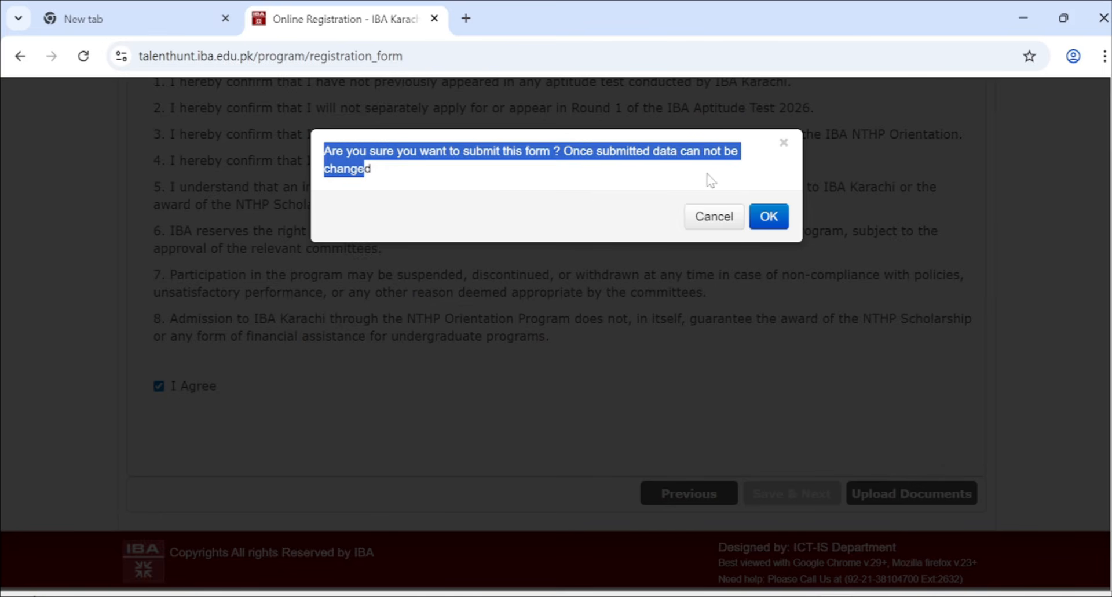
click(377, 174)
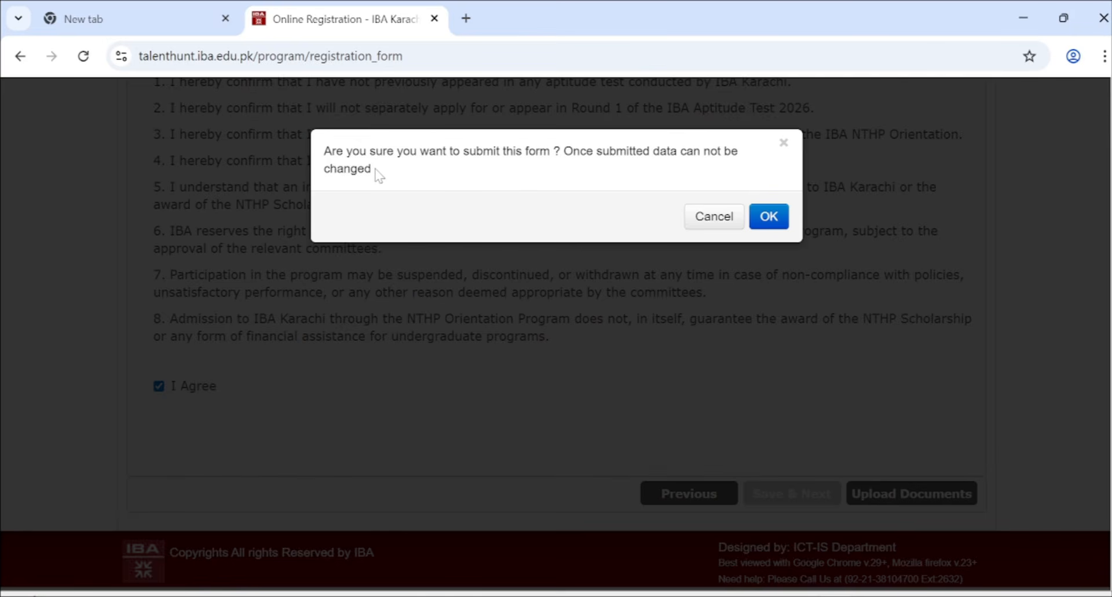
click(776, 220)
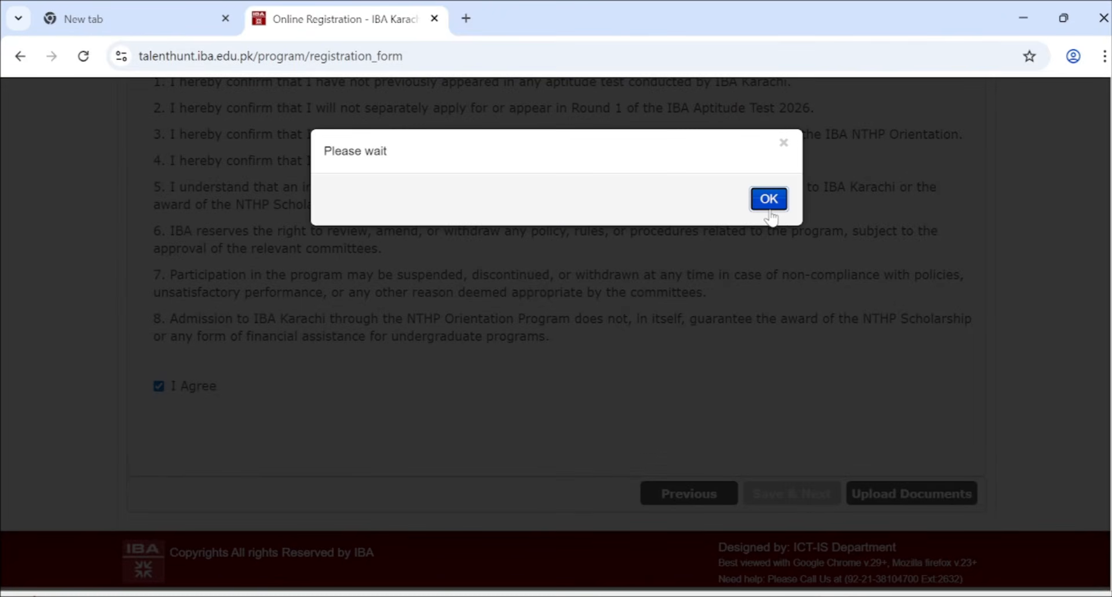
click(774, 201)
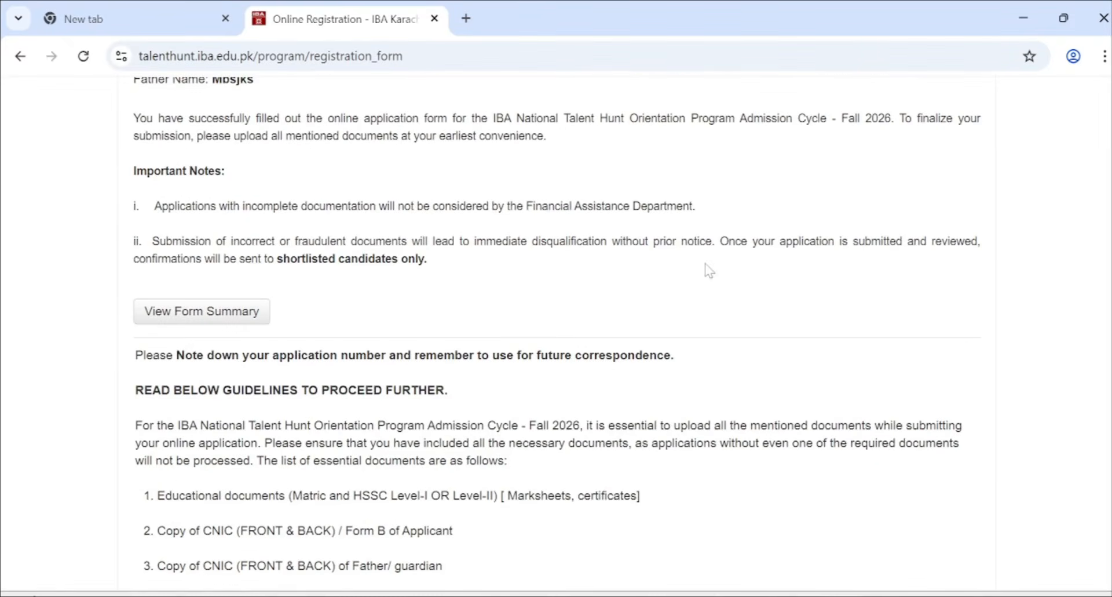
scroll(531, 281, up, 4)
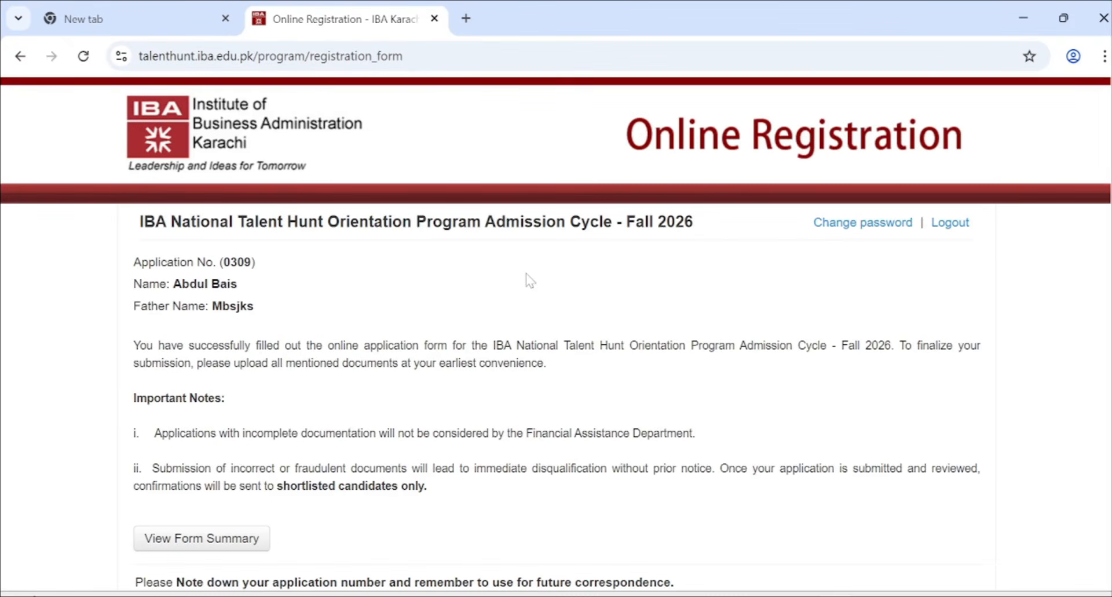
scroll(530, 280, down, 2)
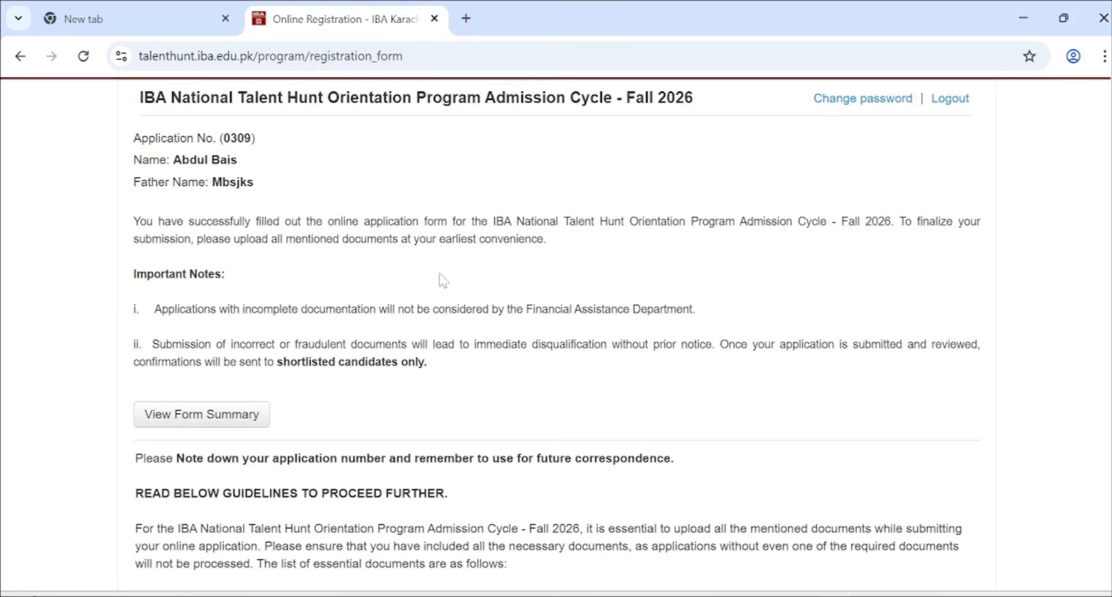
scroll(244, 214, down, 2)
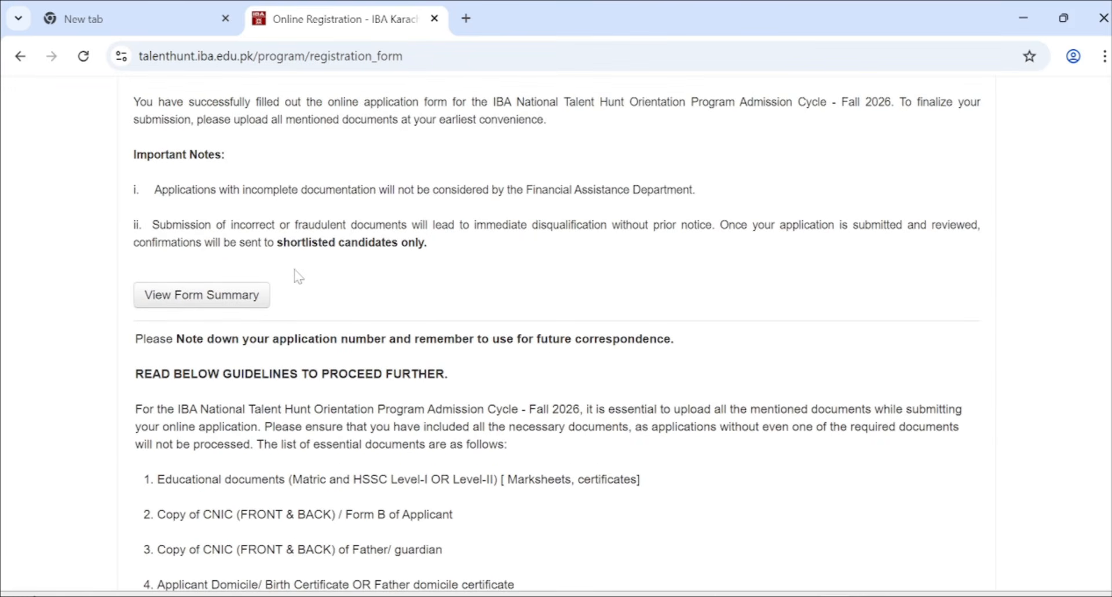
scroll(300, 277, down, 2)
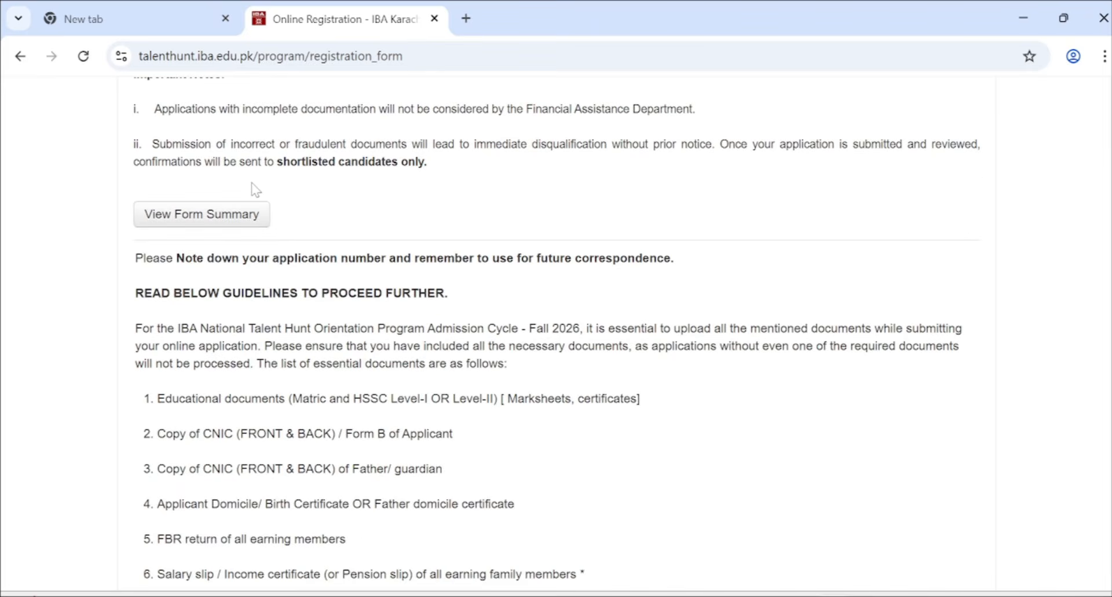
scroll(253, 189, down, 1)
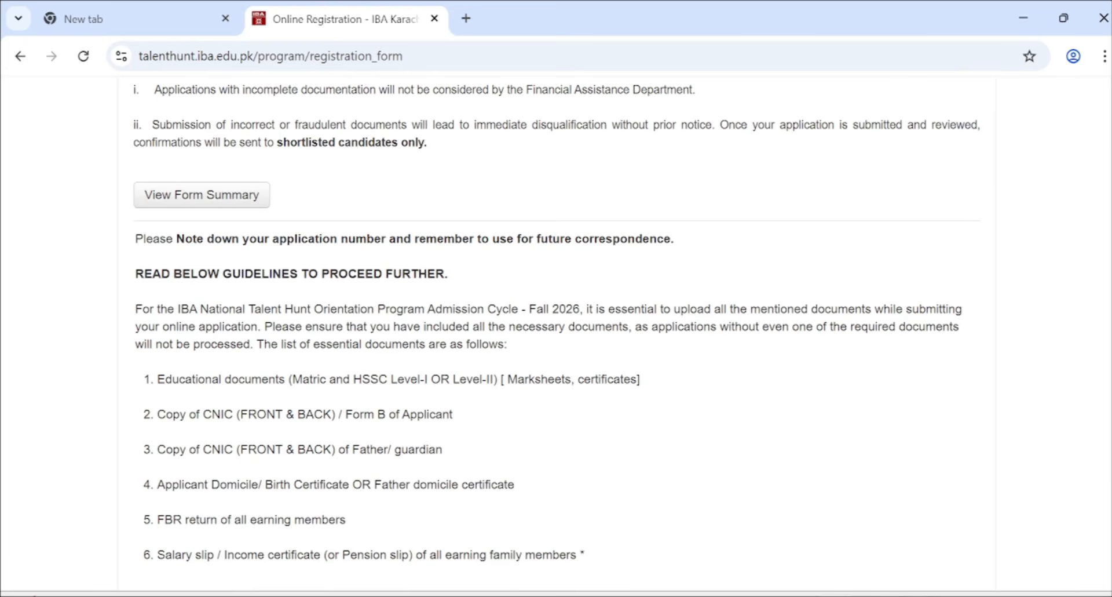
double_click(571, 124)
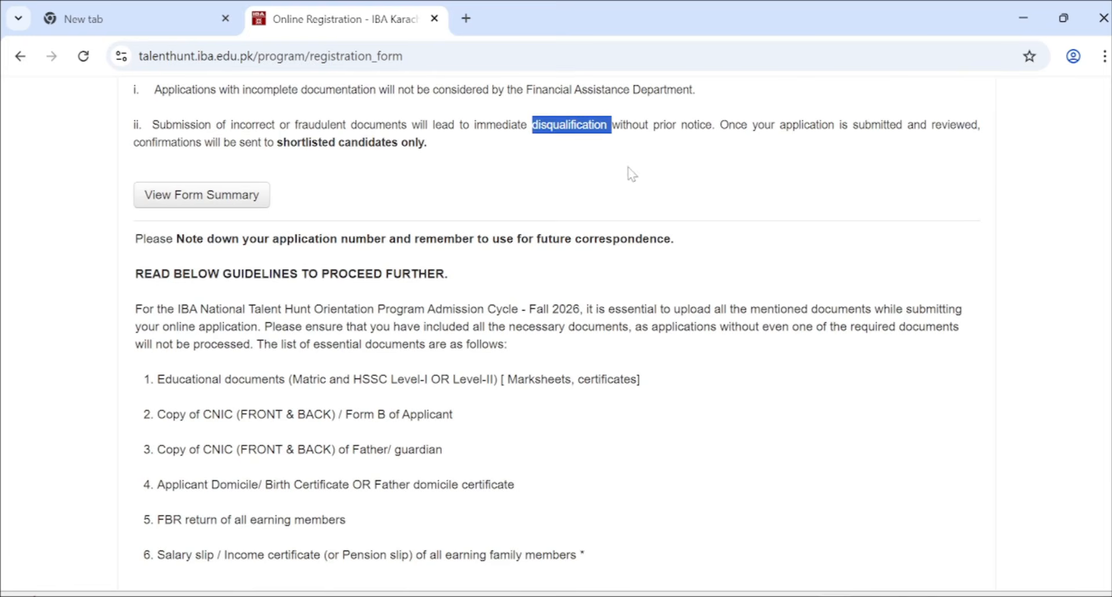
scroll(373, 206, down, 1)
scroll(374, 206, down, 3)
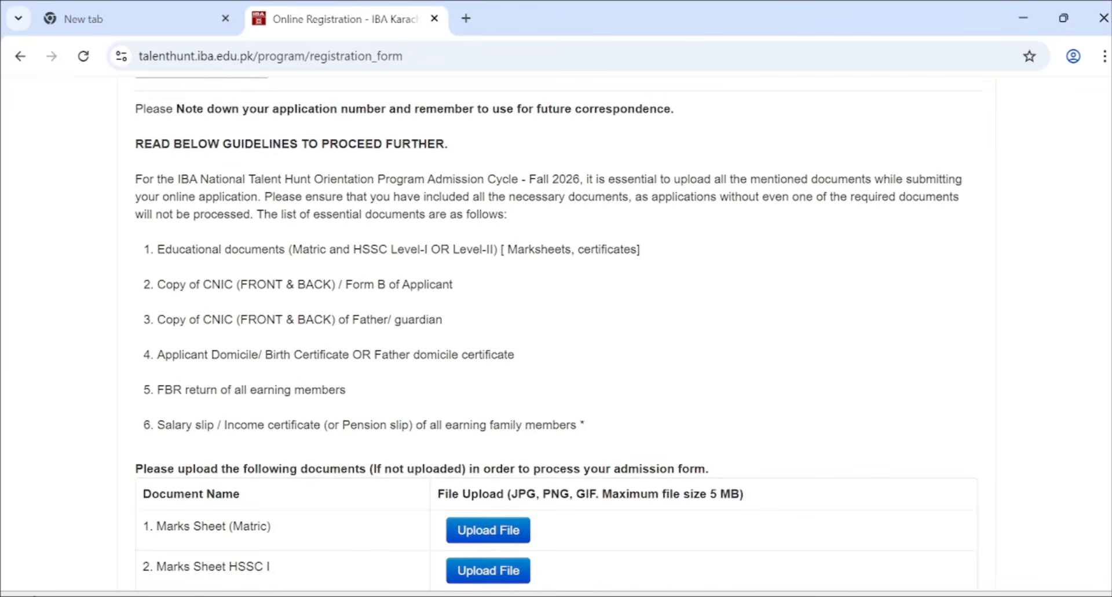
scroll(297, 195, up, 1)
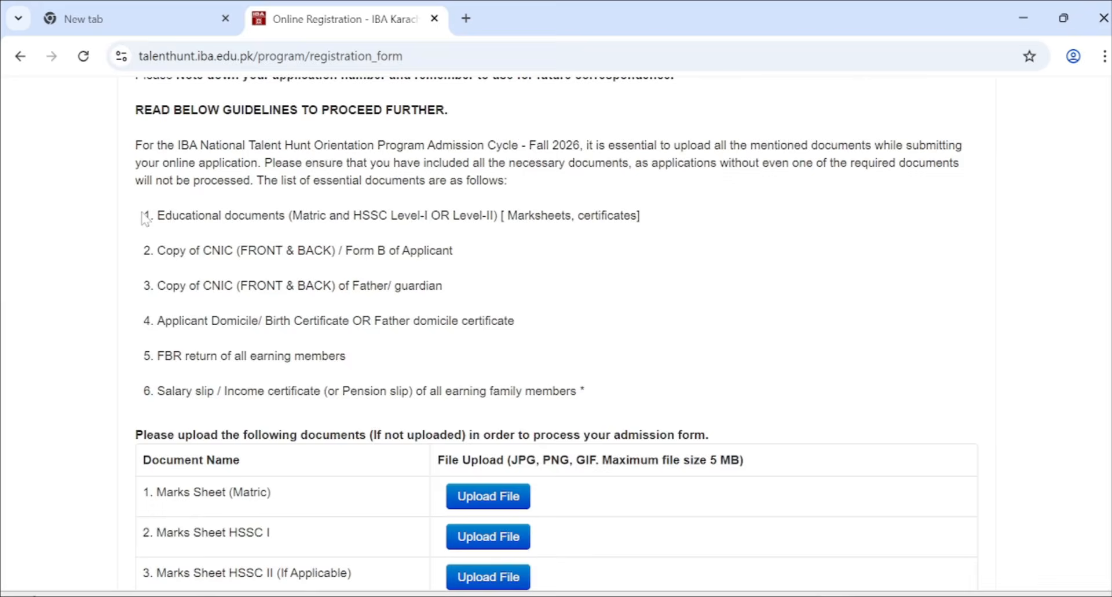
drag(144, 213, 212, 242)
click(212, 242)
drag(253, 181, 507, 182)
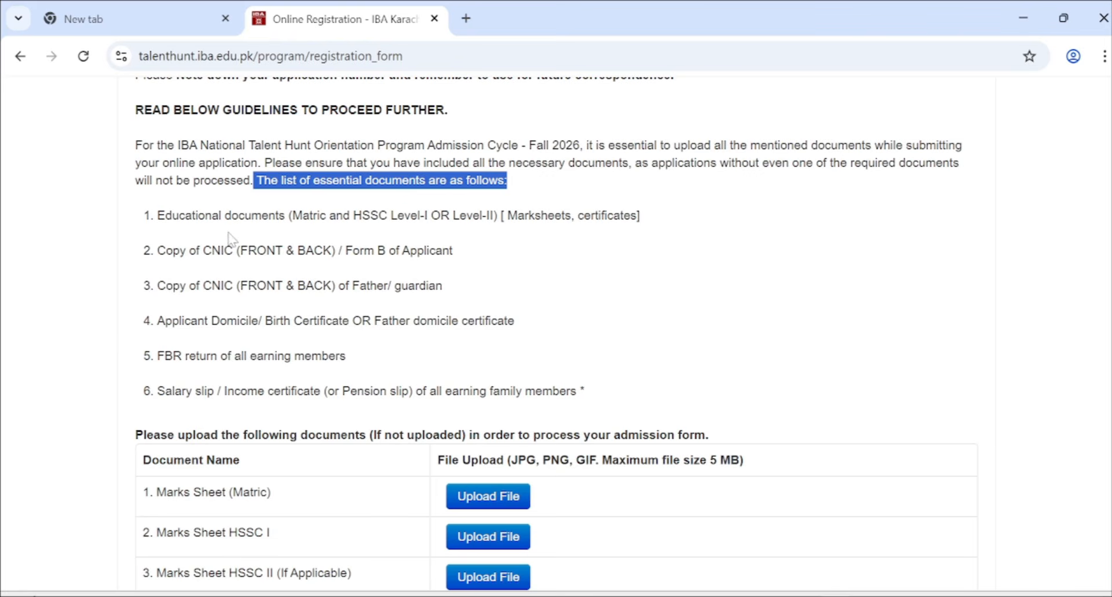
double_click(256, 215)
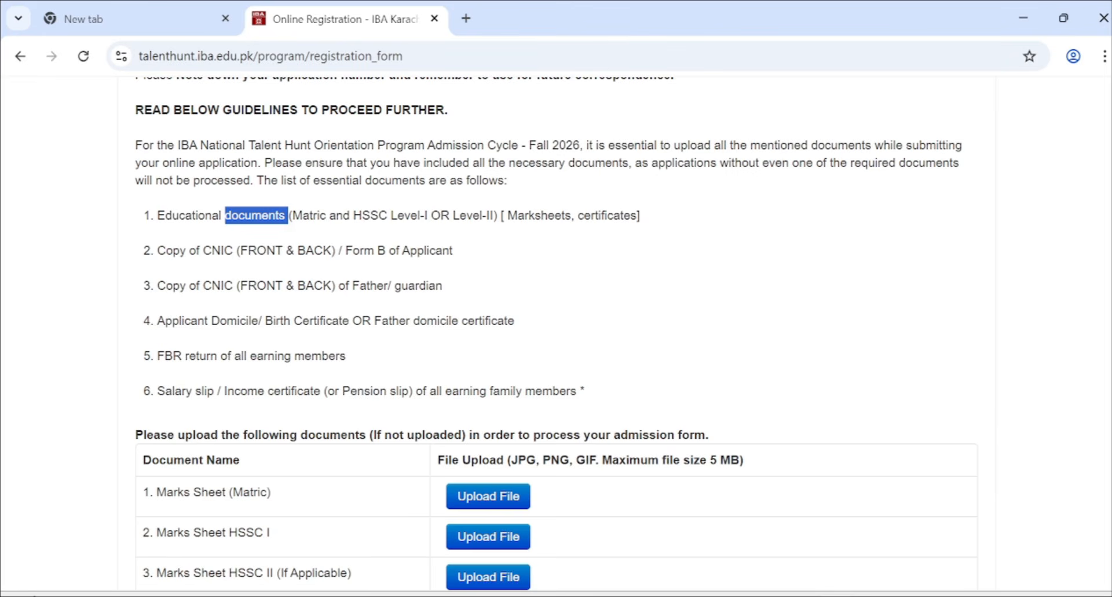
drag(494, 218, 309, 220)
scroll(350, 287, down, 1)
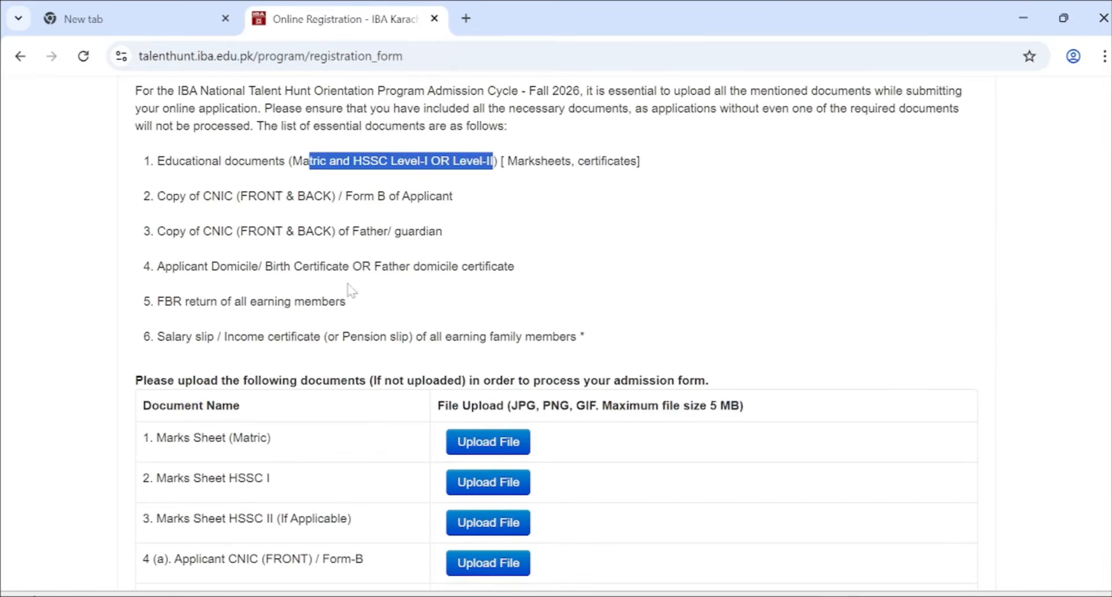
scroll(350, 288, down, 1)
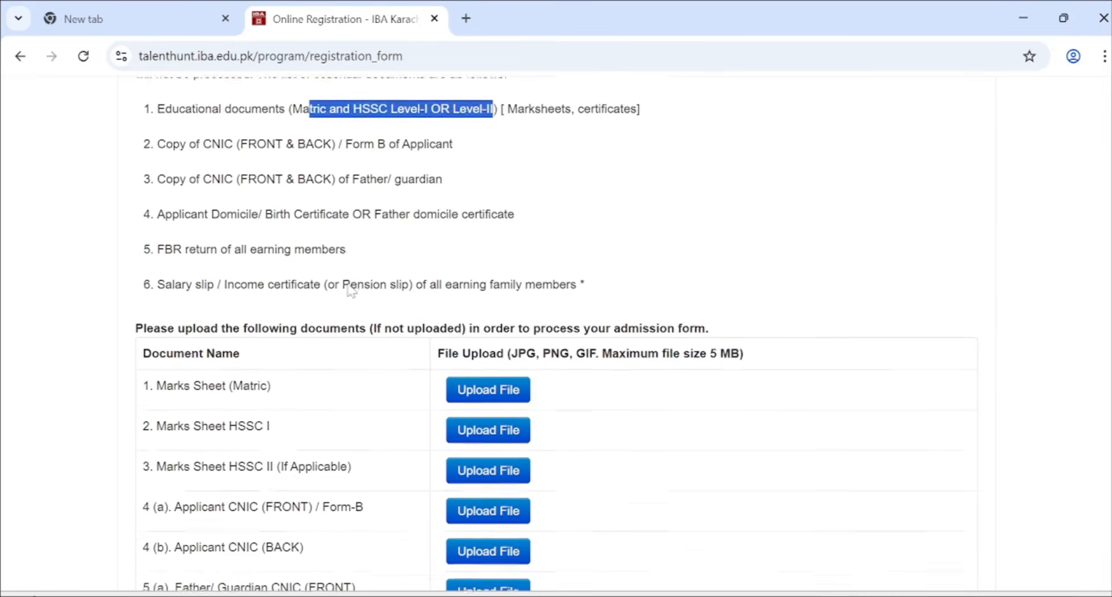
click(157, 147)
drag(158, 148, 474, 163)
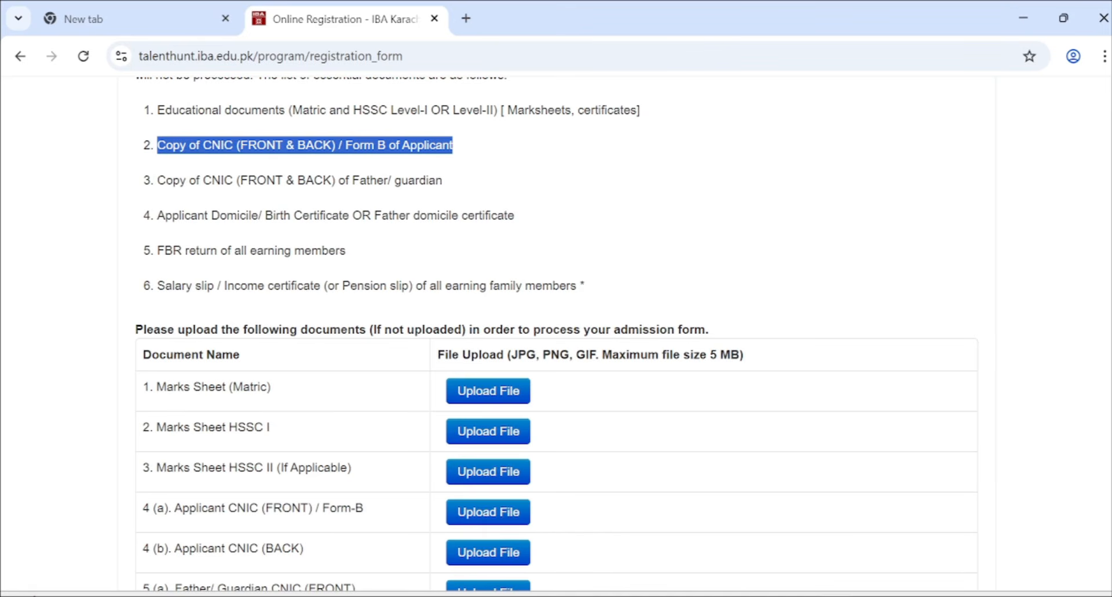
drag(166, 180, 454, 183)
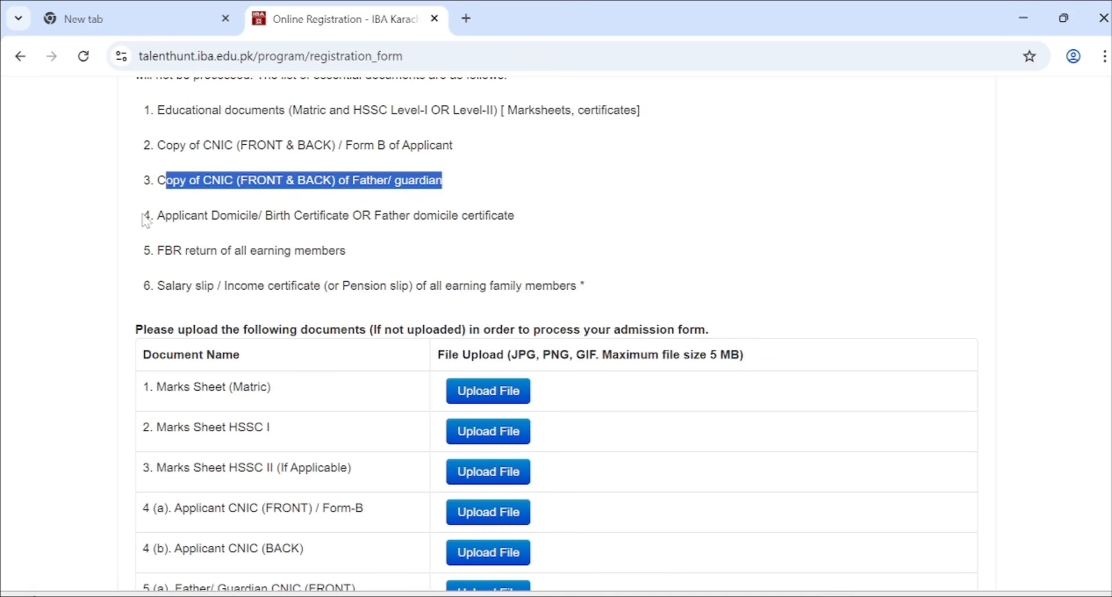
drag(145, 220, 533, 224)
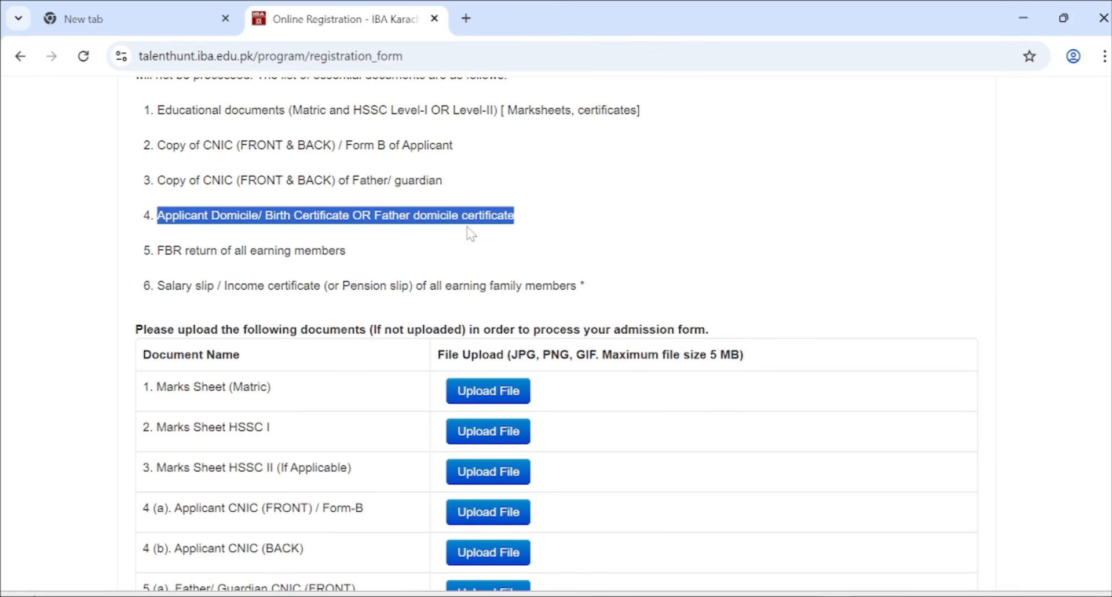
scroll(471, 234, down, 1)
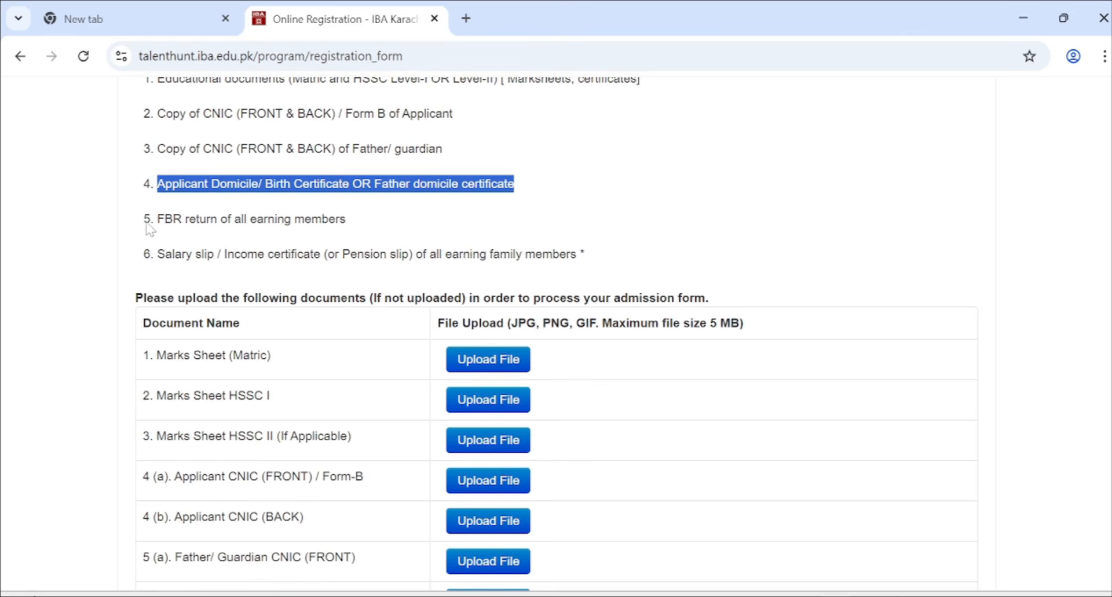
click(148, 228)
drag(145, 223, 376, 223)
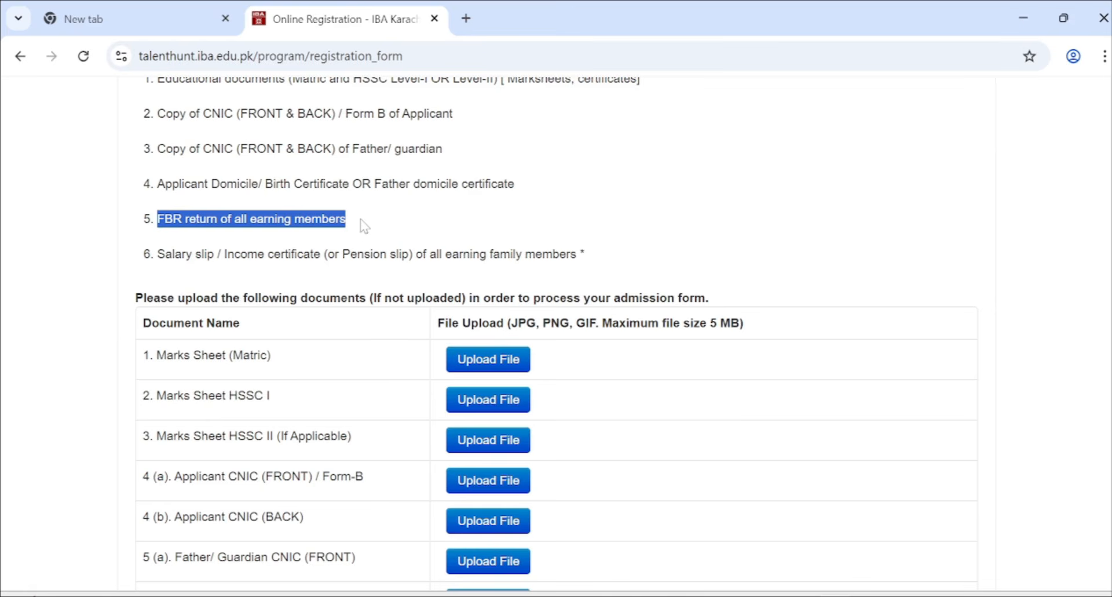
click(363, 224)
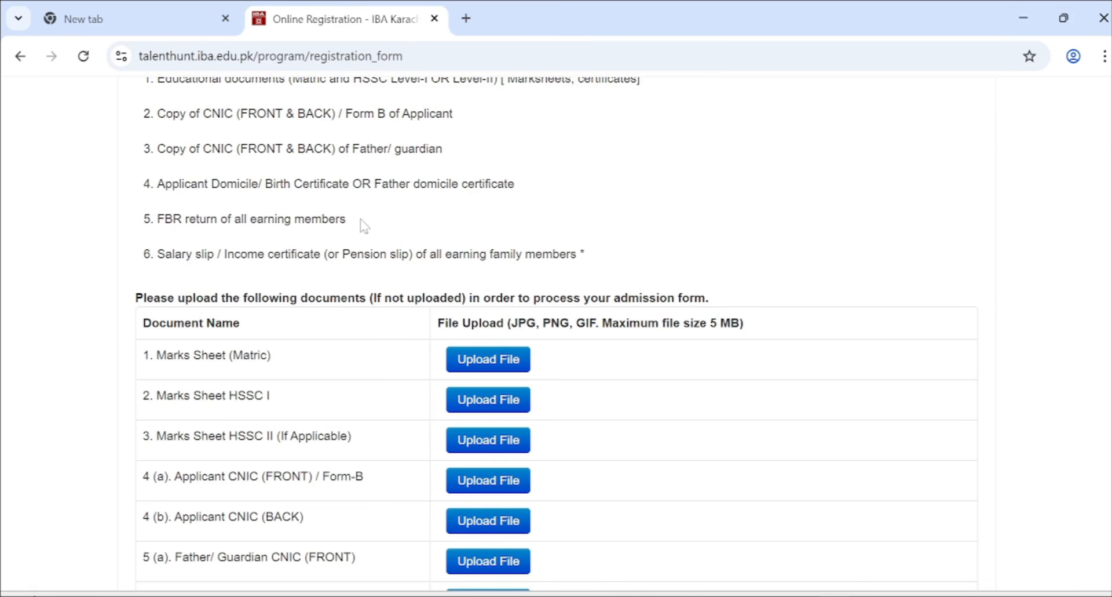
double_click(324, 219)
click(207, 232)
scroll(208, 231, up, 3)
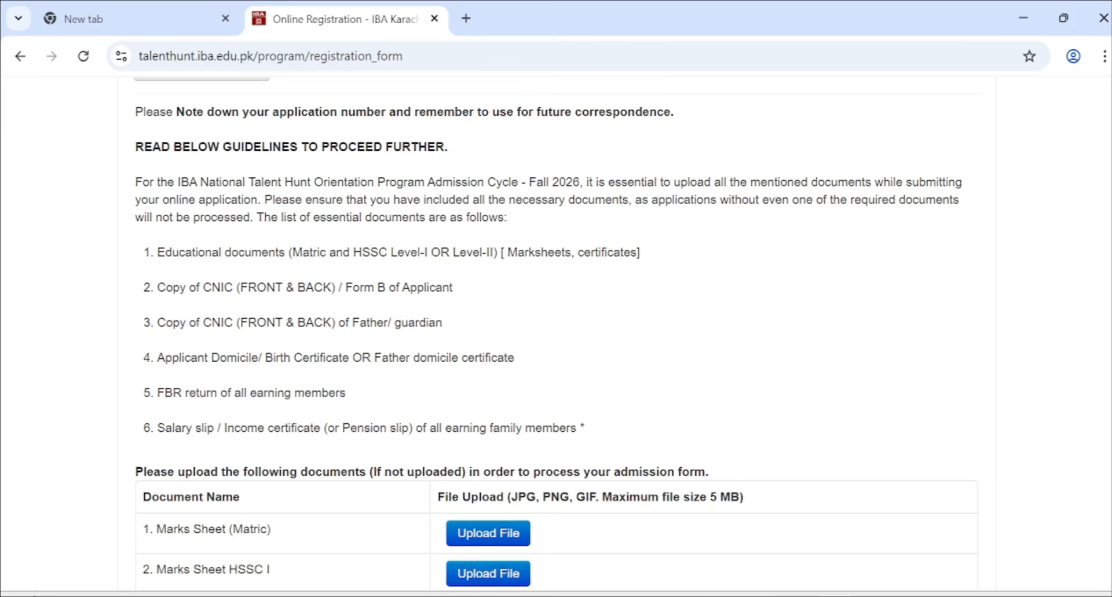
scroll(475, 224, down, 3)
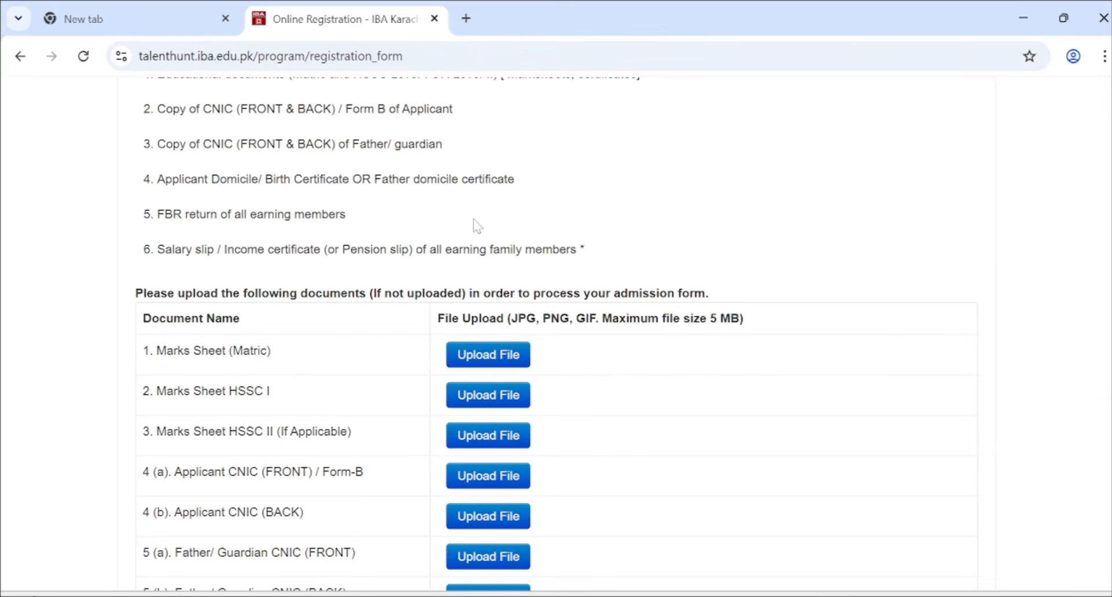
scroll(475, 225, down, 1)
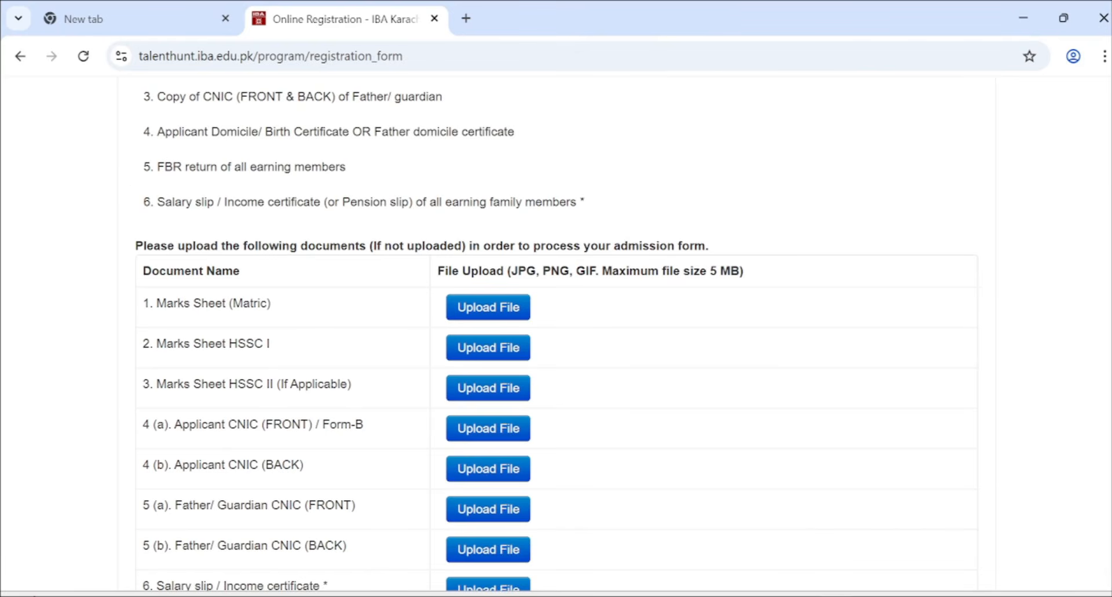
scroll(556, 336, down, 1)
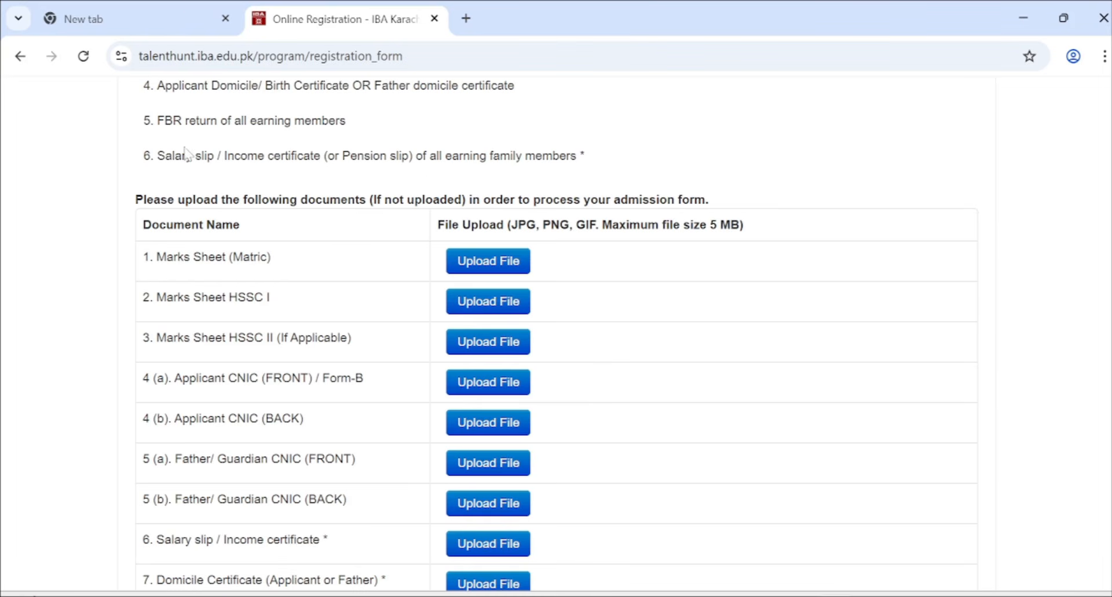
drag(213, 156, 104, 175)
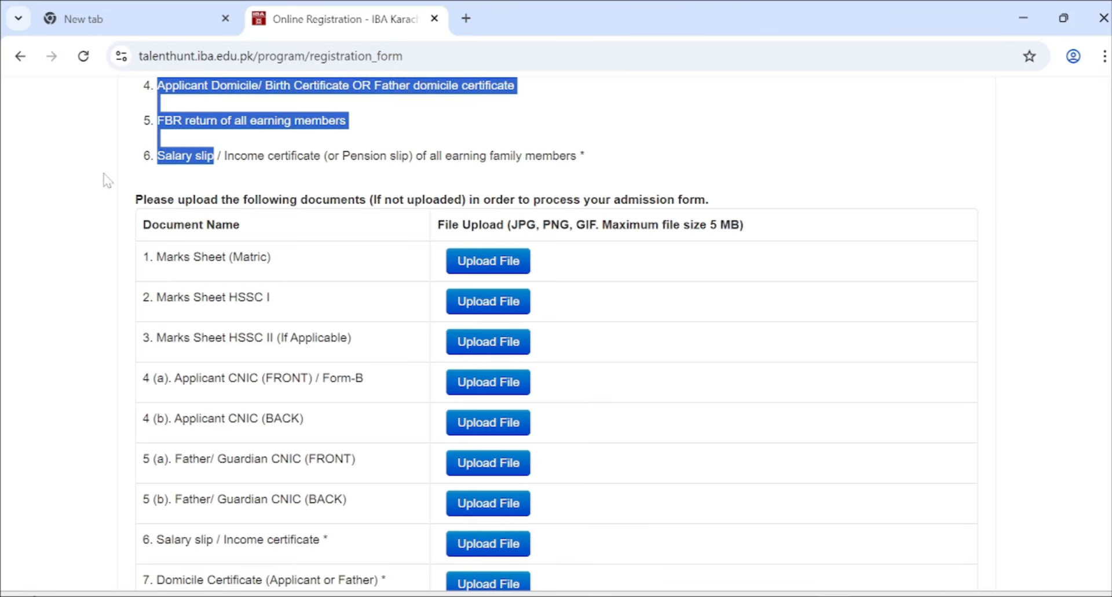
click(197, 156)
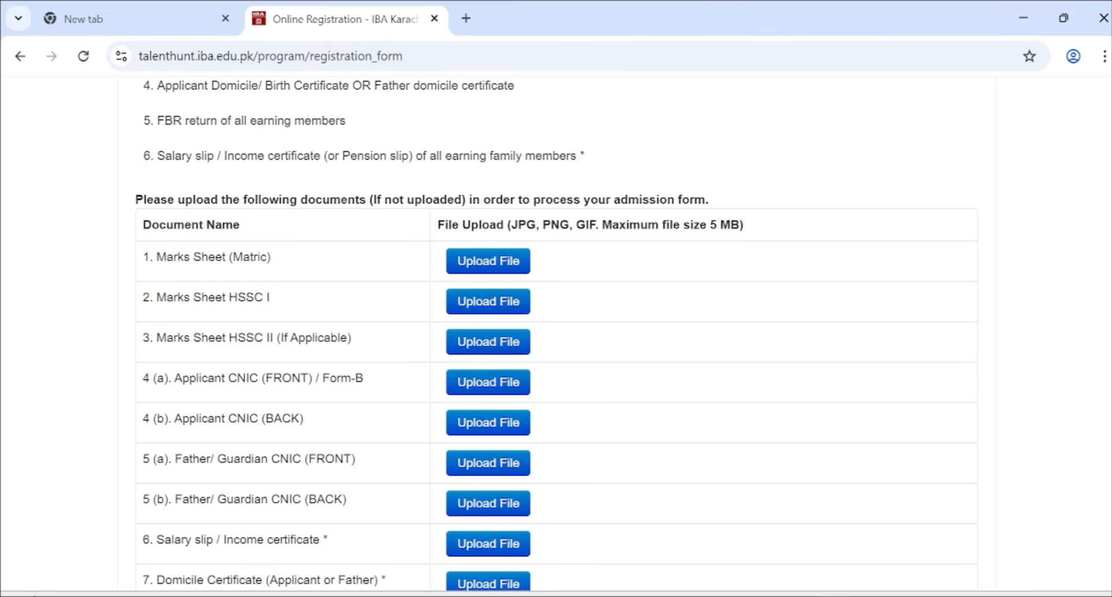
drag(323, 156, 145, 166)
double_click(318, 155)
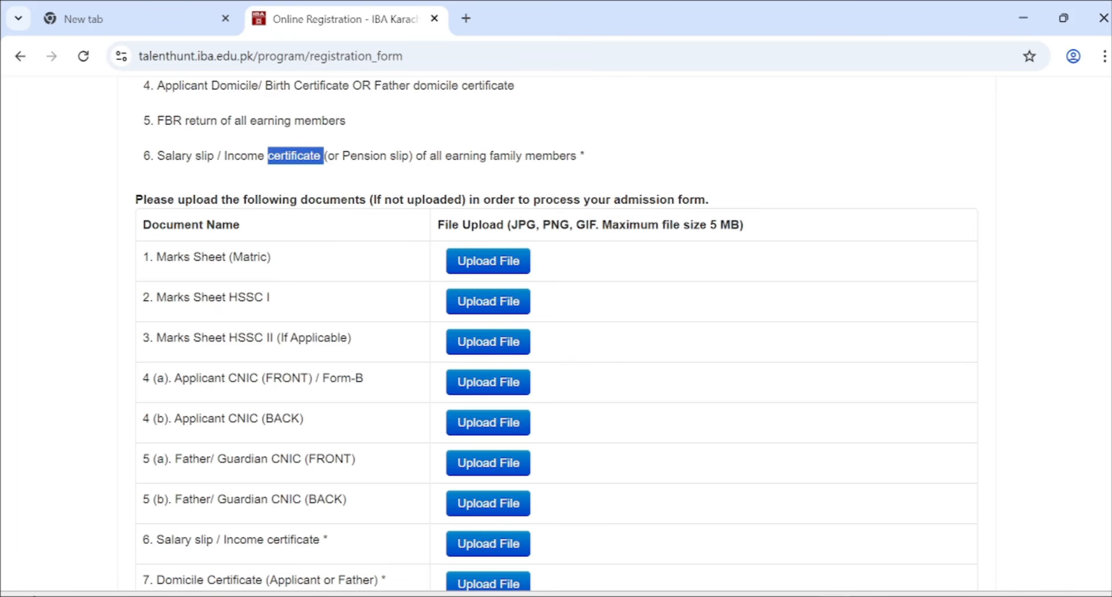
drag(324, 155, 223, 166)
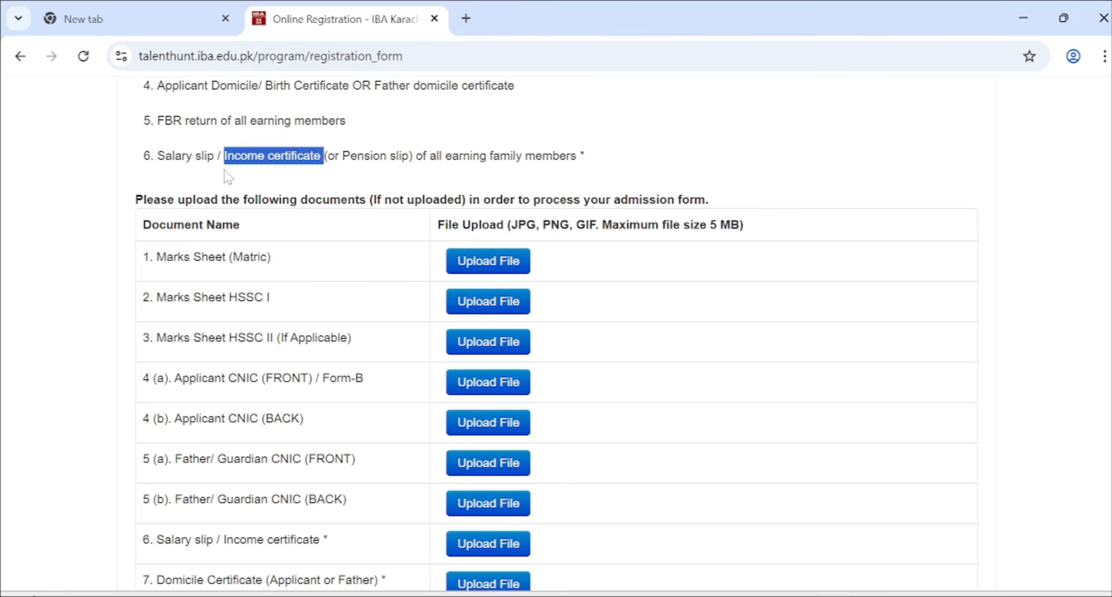
scroll(228, 177, down, 1)
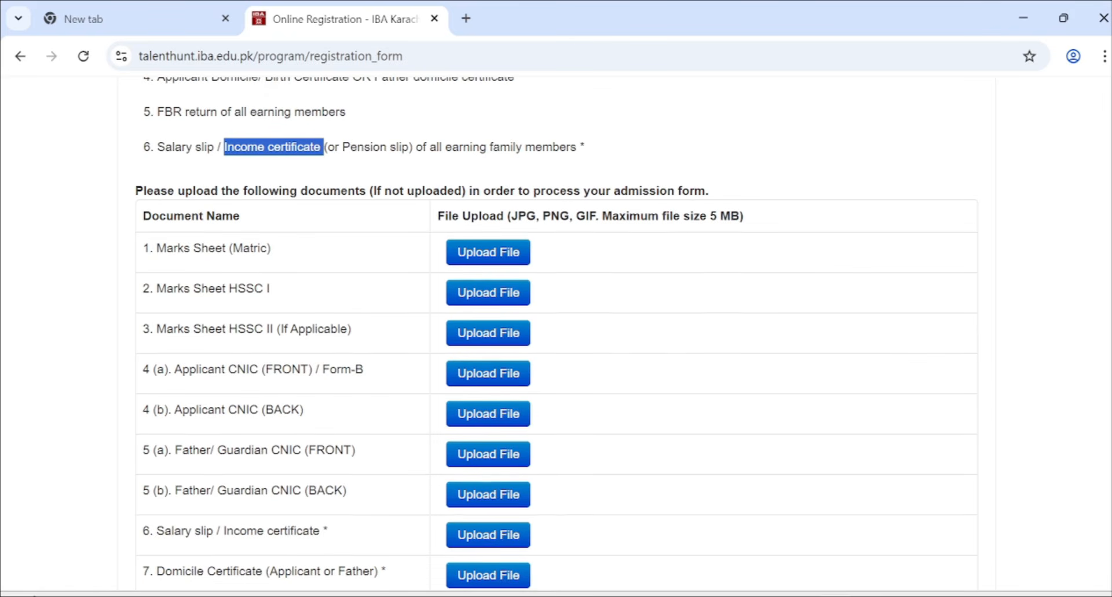
click(194, 147)
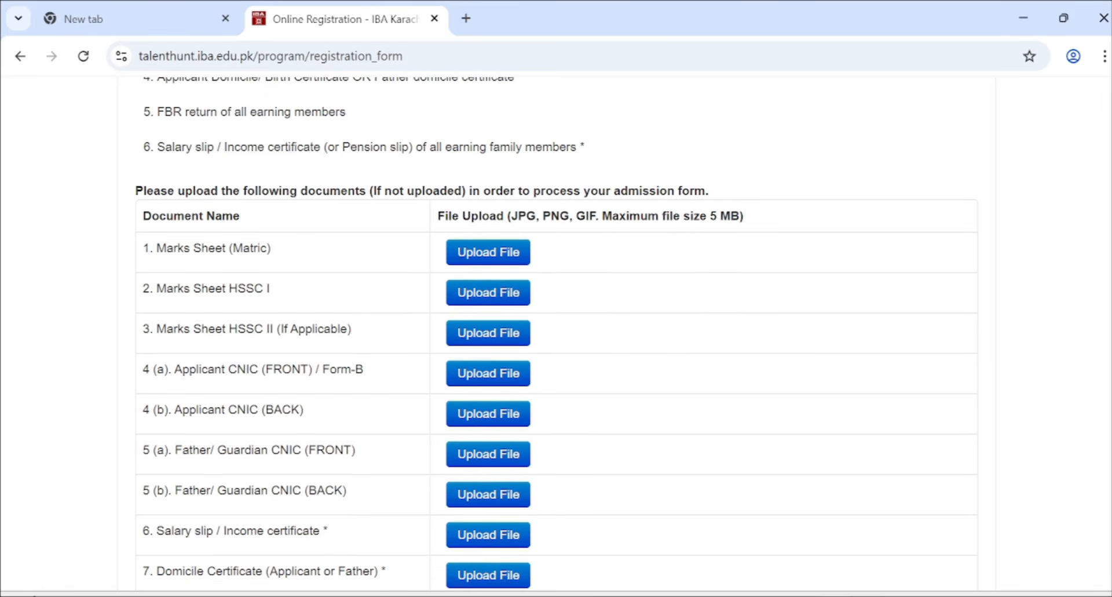
double_click(294, 147)
scroll(298, 176, down, 1)
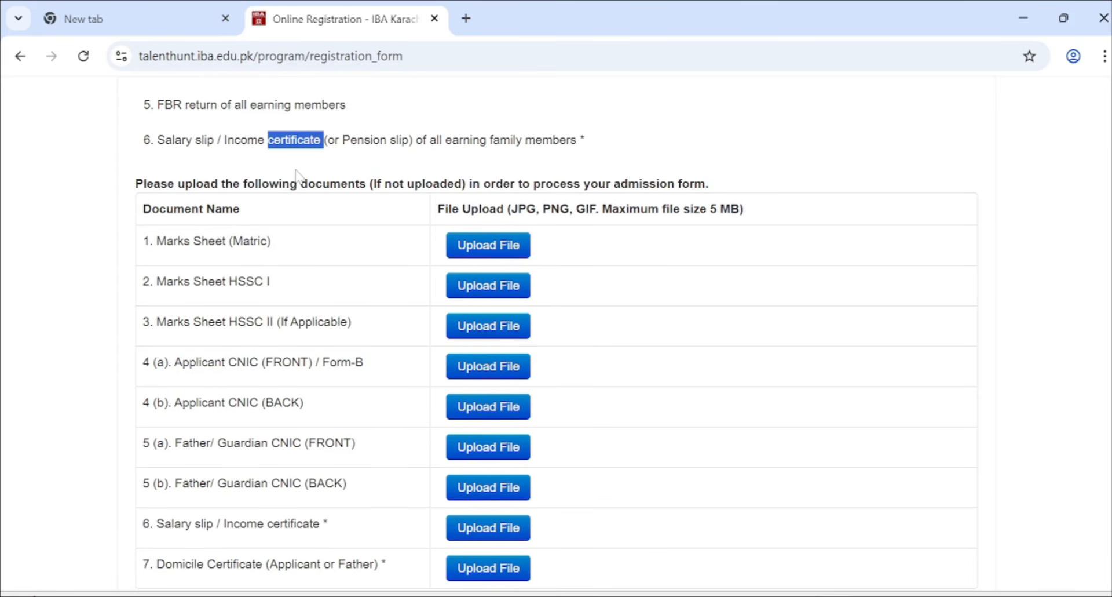
scroll(296, 174, down, 1)
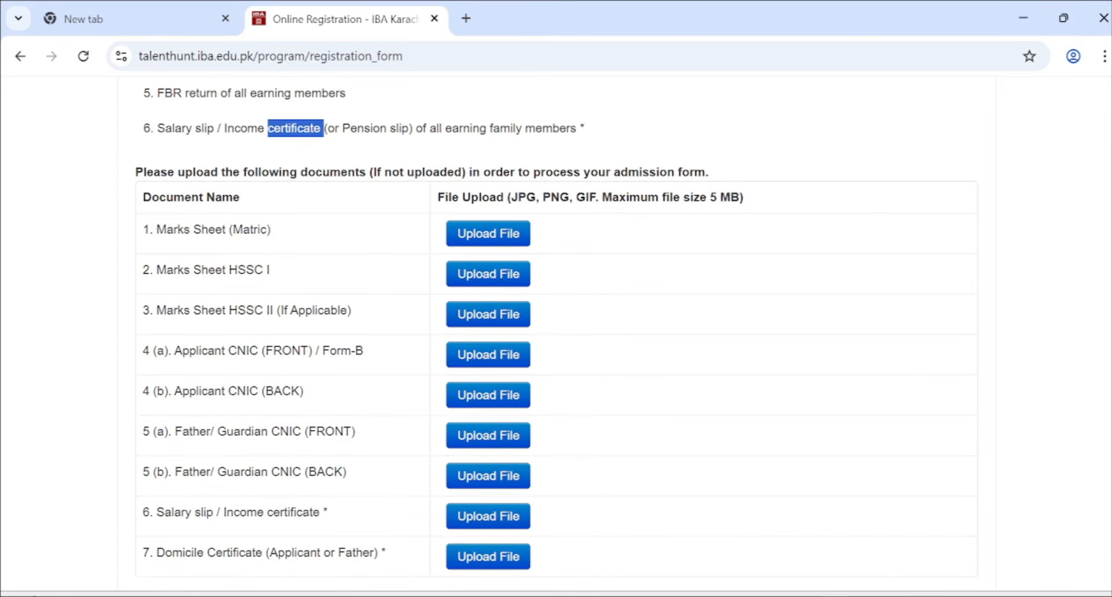
drag(342, 128, 409, 128)
scroll(371, 172, down, 1)
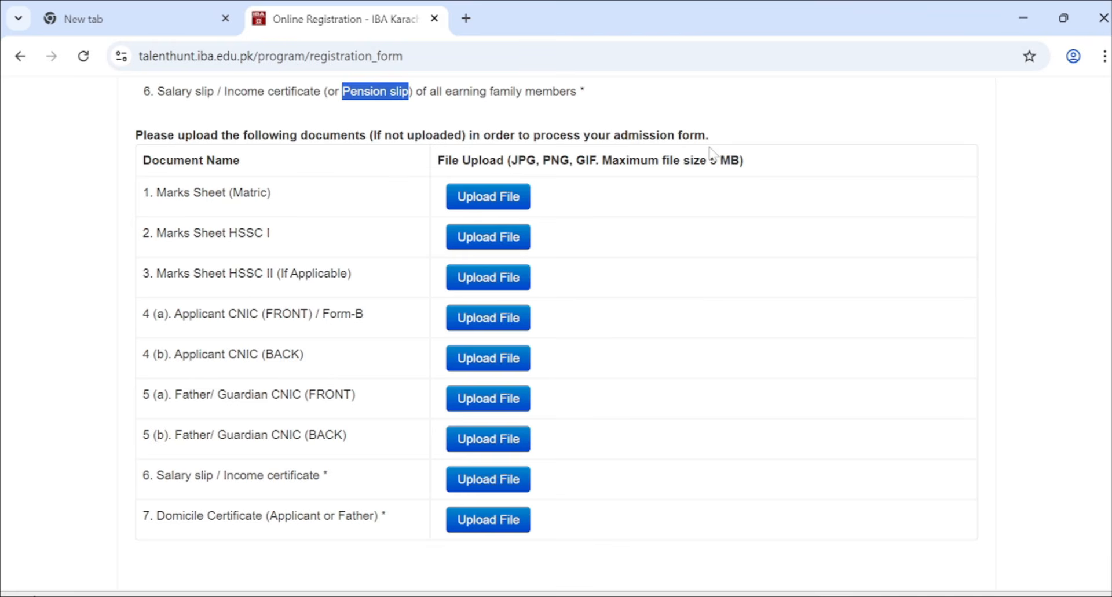
scroll(338, 180, down, 1)
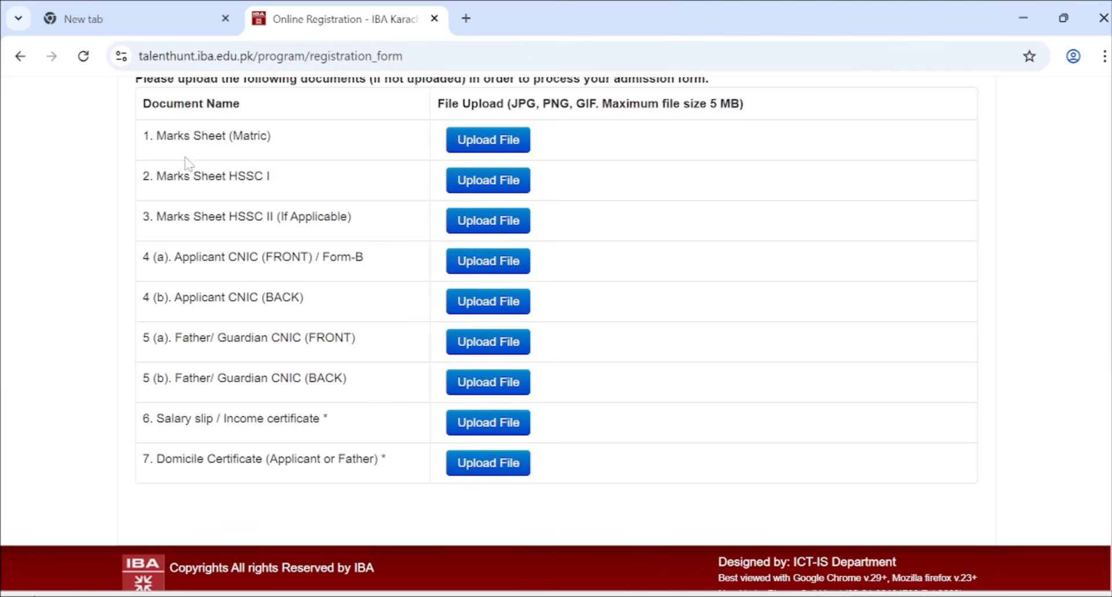
drag(157, 136, 410, 464)
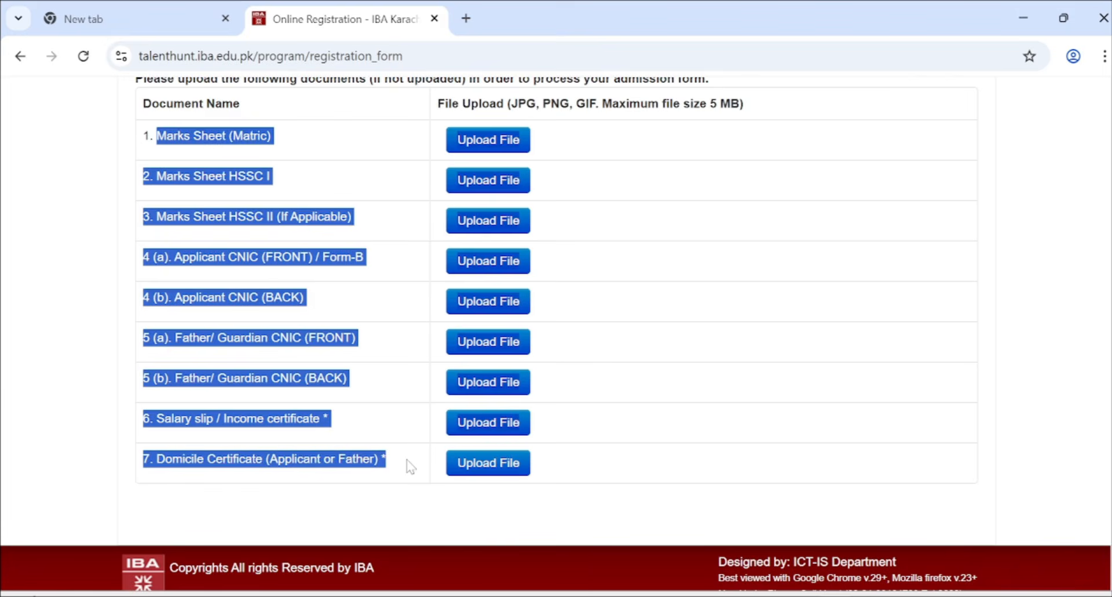
click(618, 154)
scroll(618, 154, up, 10)
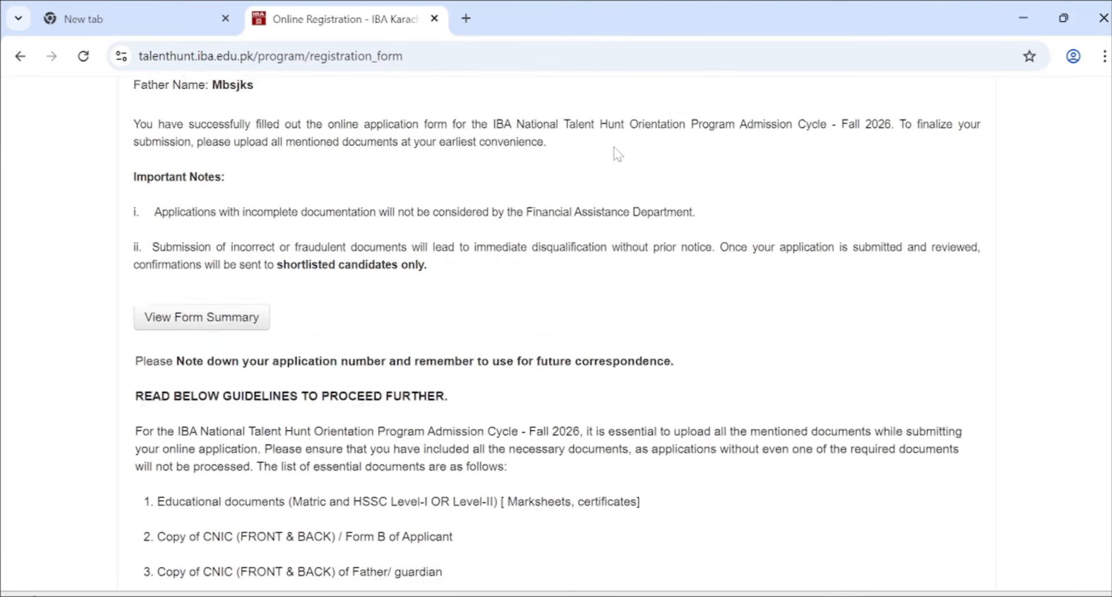
scroll(574, 353, up, 3)
scroll(575, 360, down, 15)
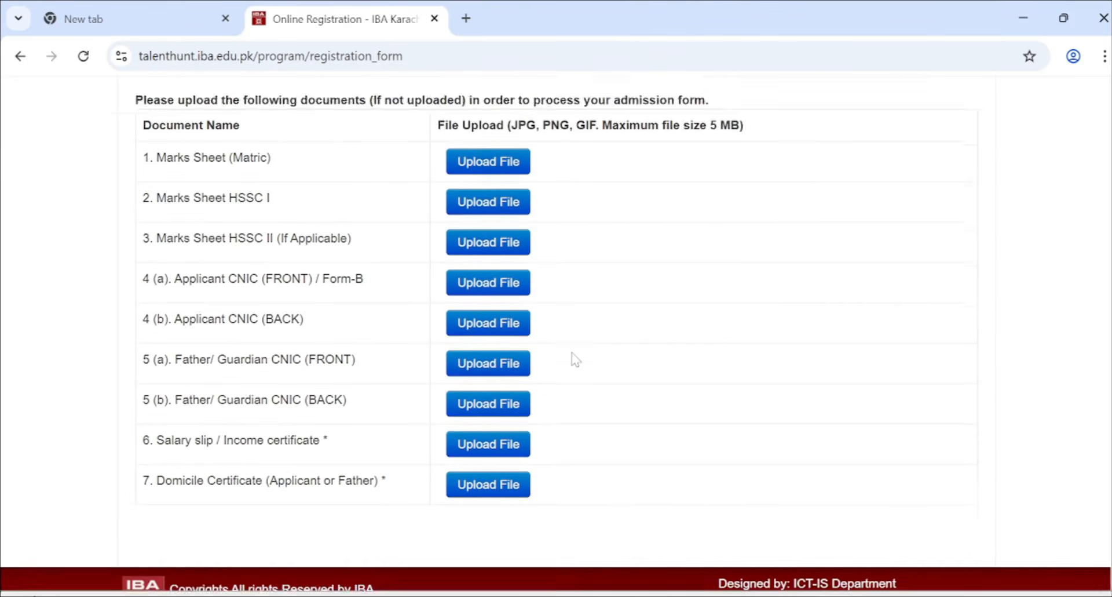
scroll(576, 359, down, 1)
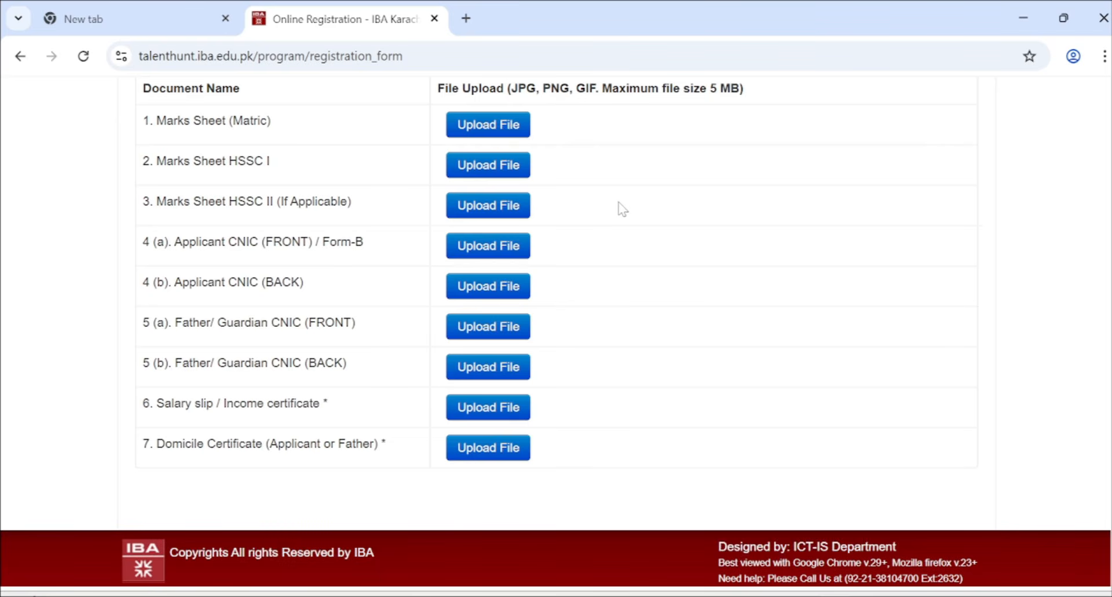
scroll(614, 205, up, 4)
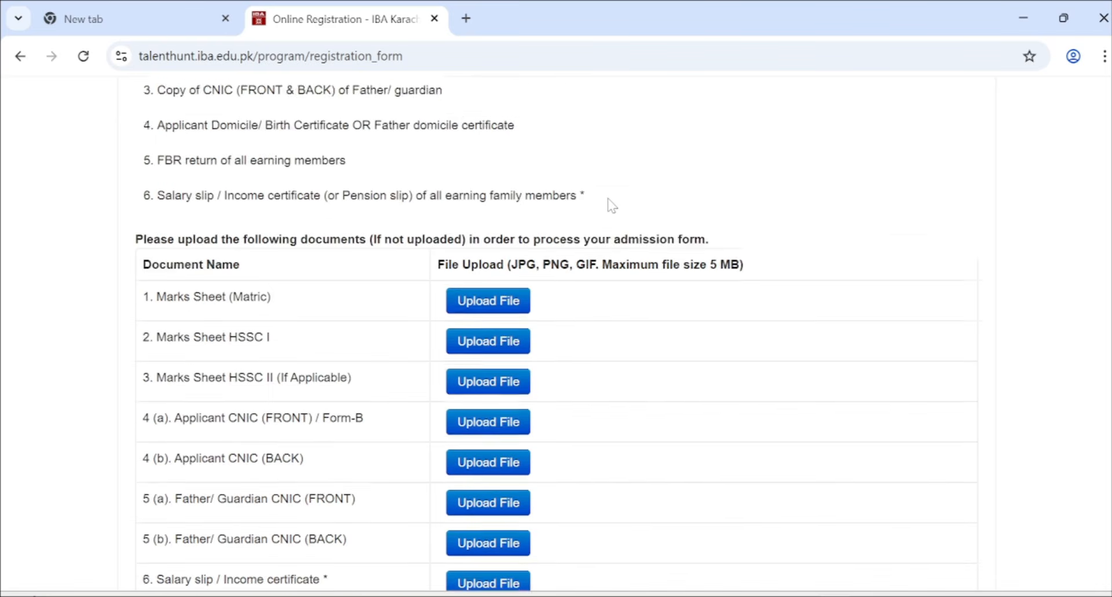
scroll(614, 205, down, 3)
scroll(610, 204, down, 2)
scroll(609, 204, up, 4)
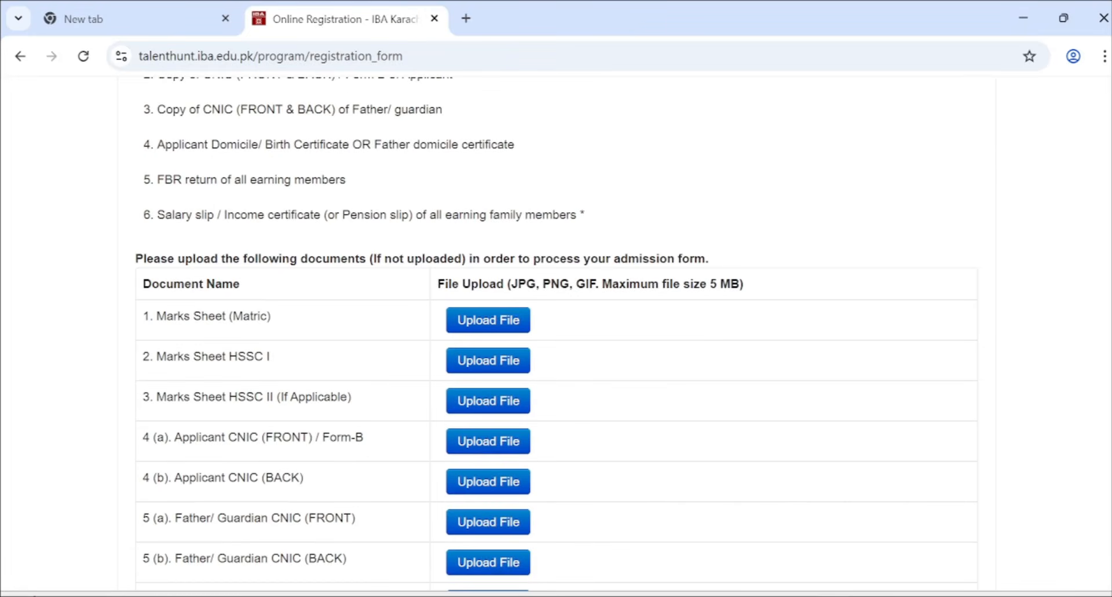
scroll(380, 223, up, 10)
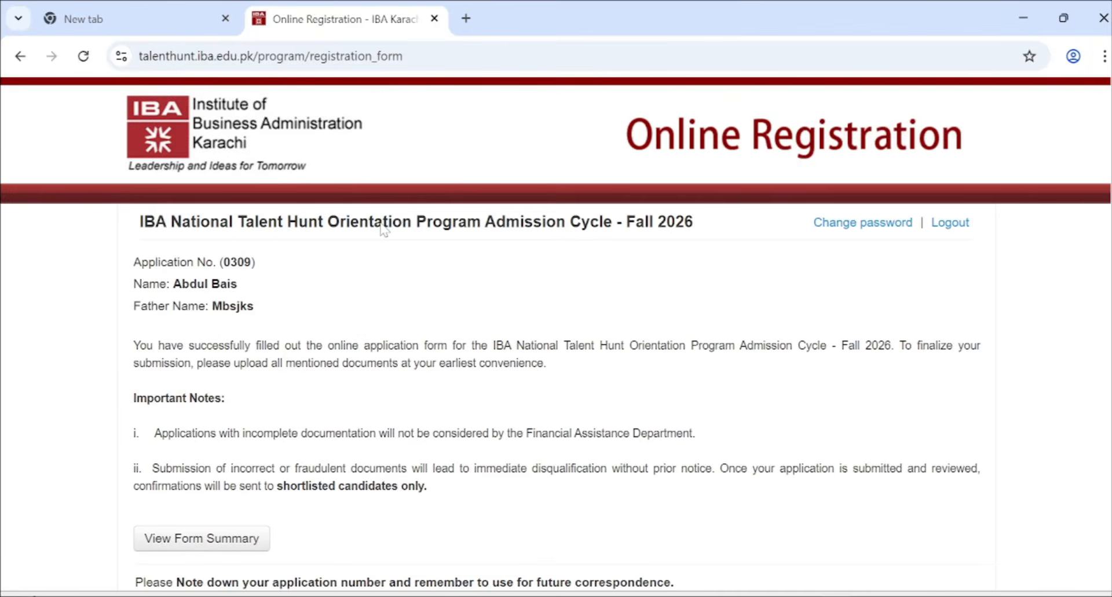
scroll(382, 229, down, 12)
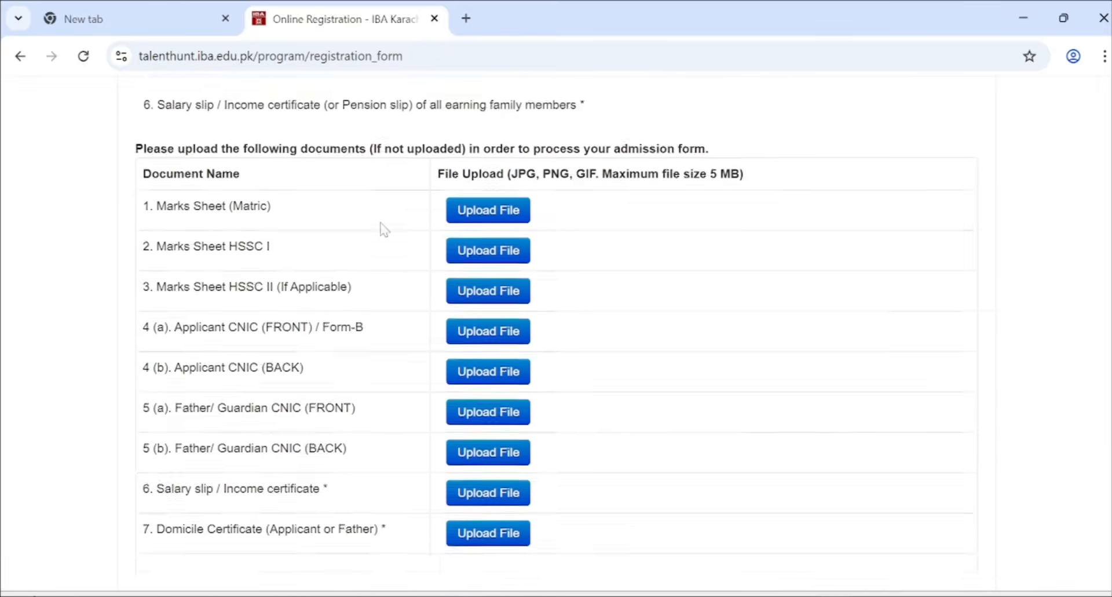